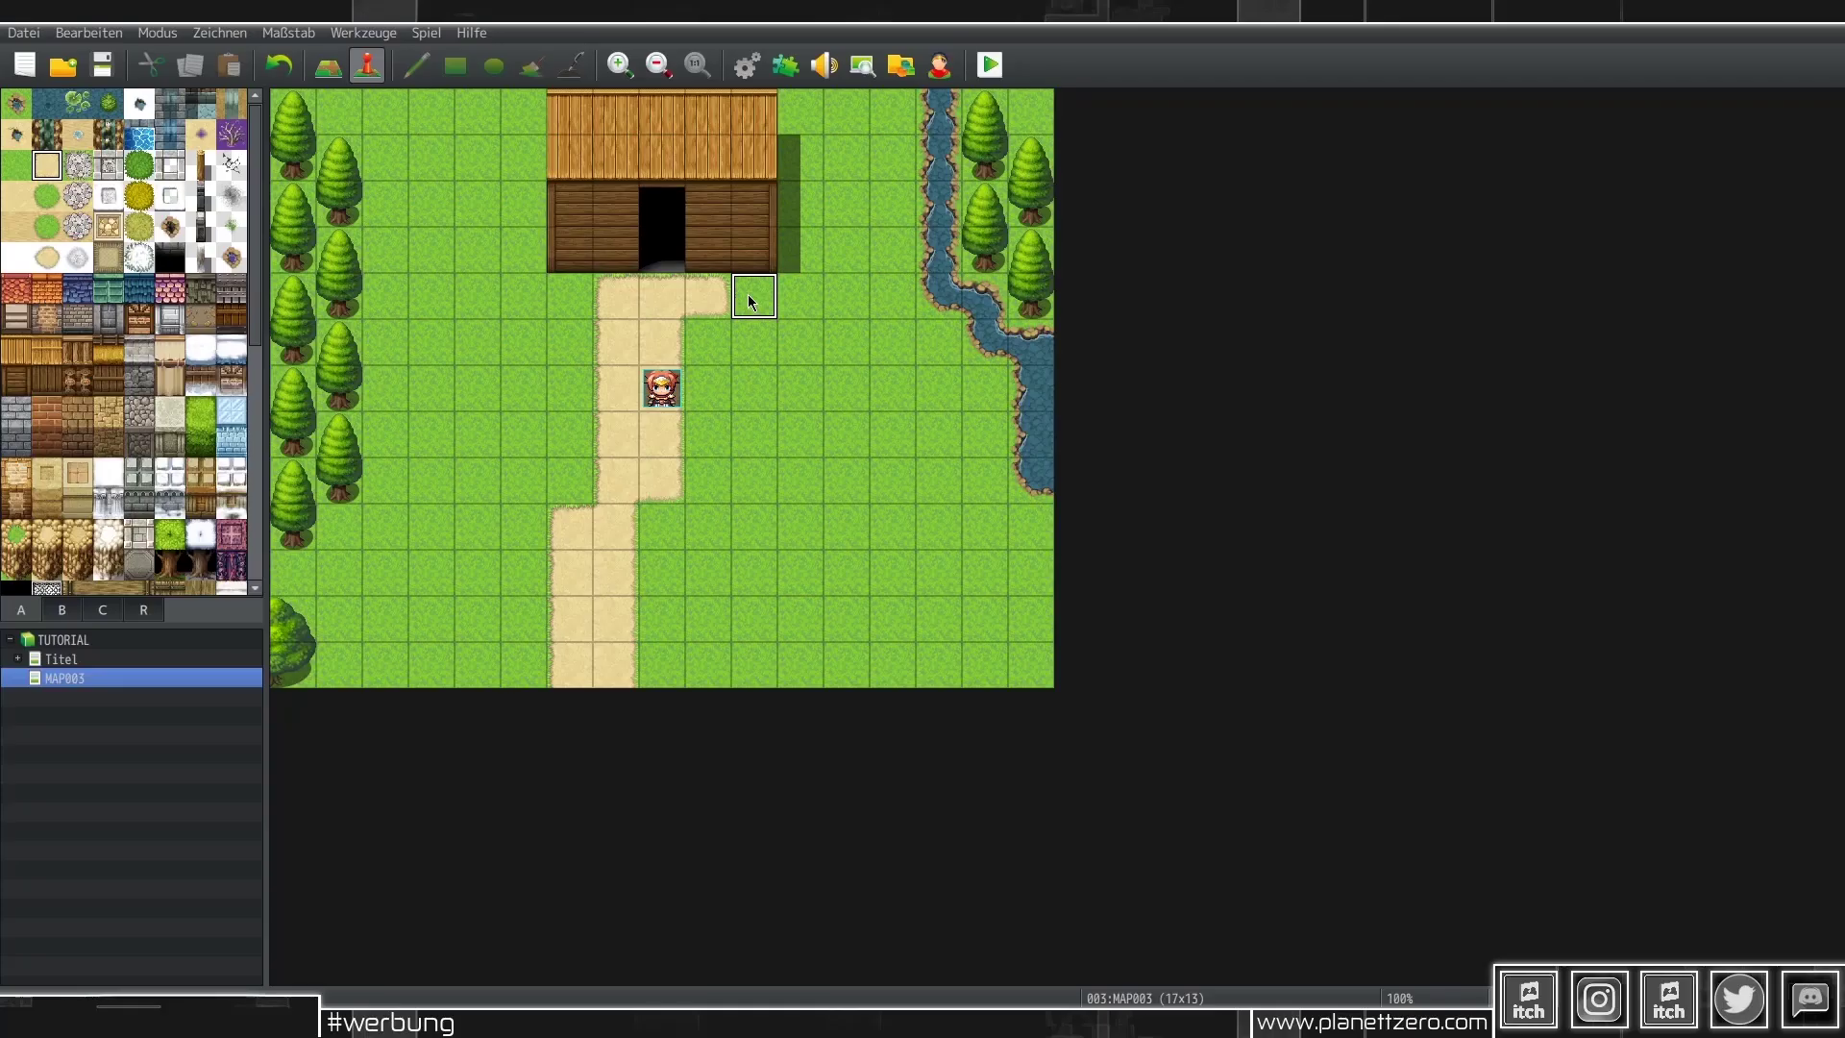
- Create a new event EV001 on an empty tile of MAP003 and open its editor
double_click(747, 294)
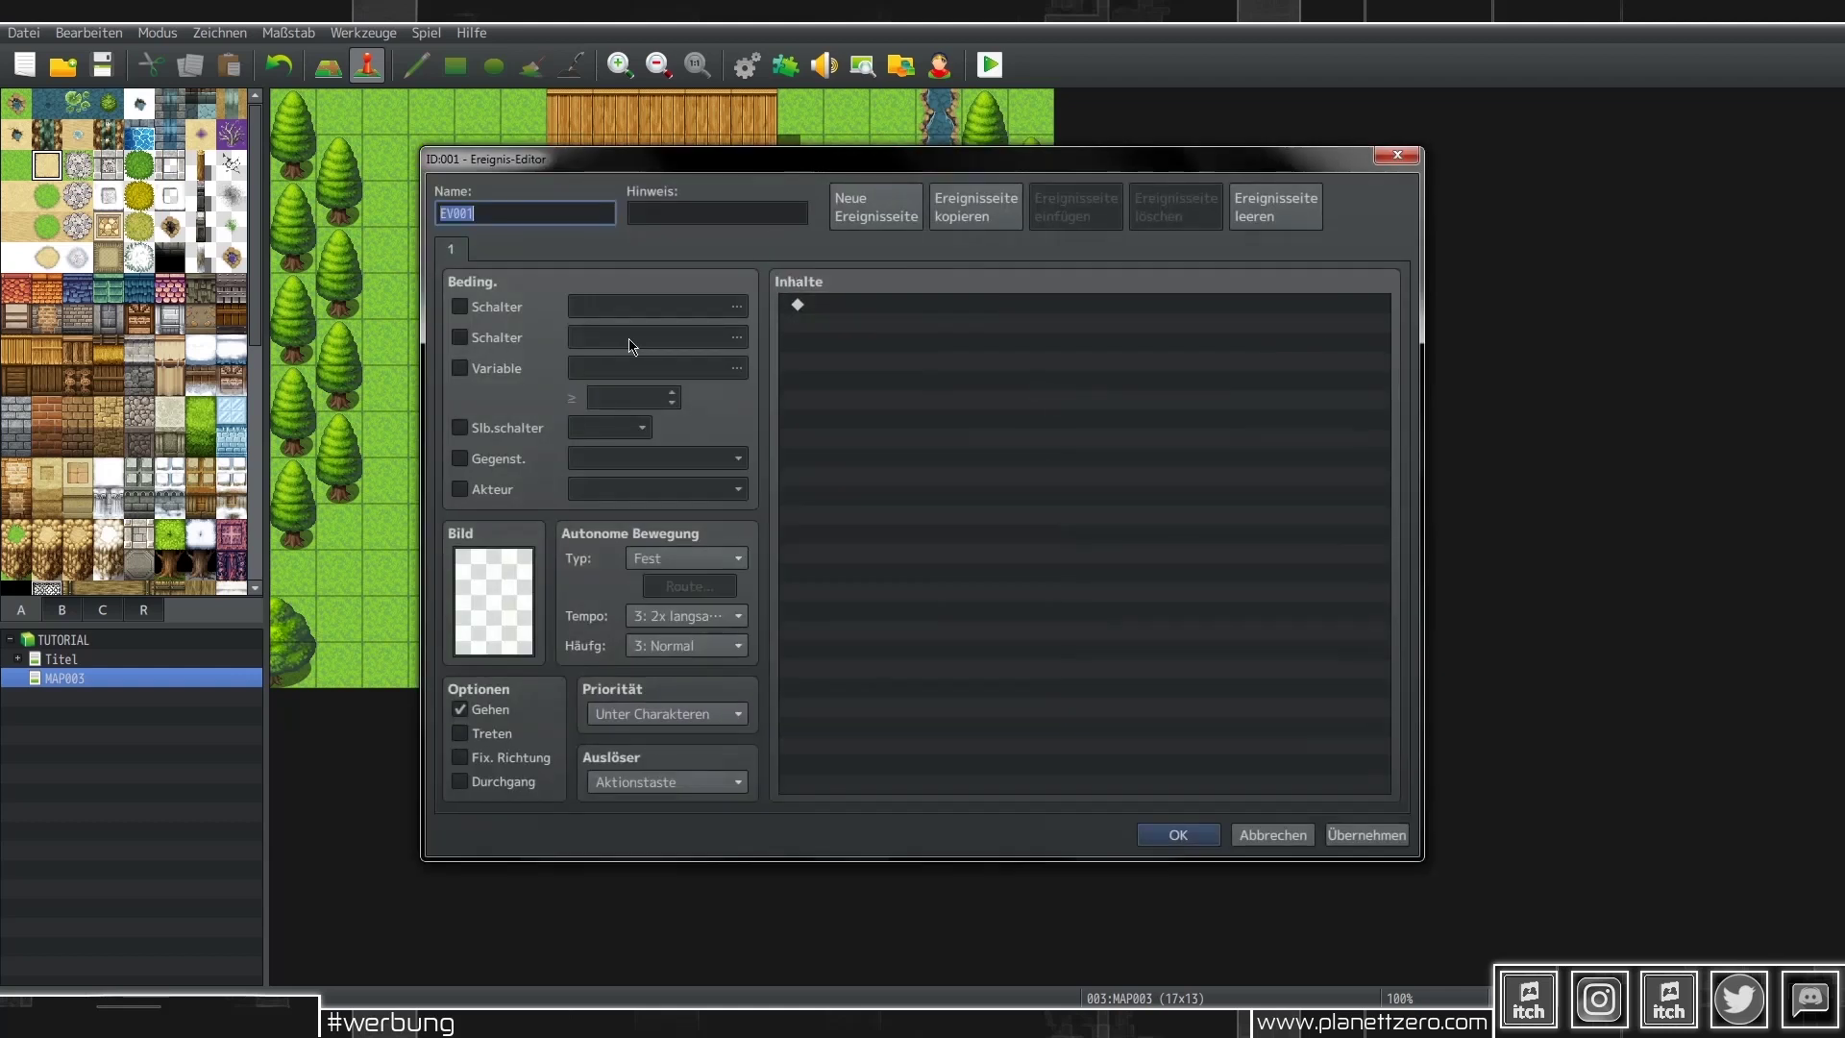
- Give the event the orange-haired character from the Actor1 sheet
double_click(520, 590)
click(639, 338)
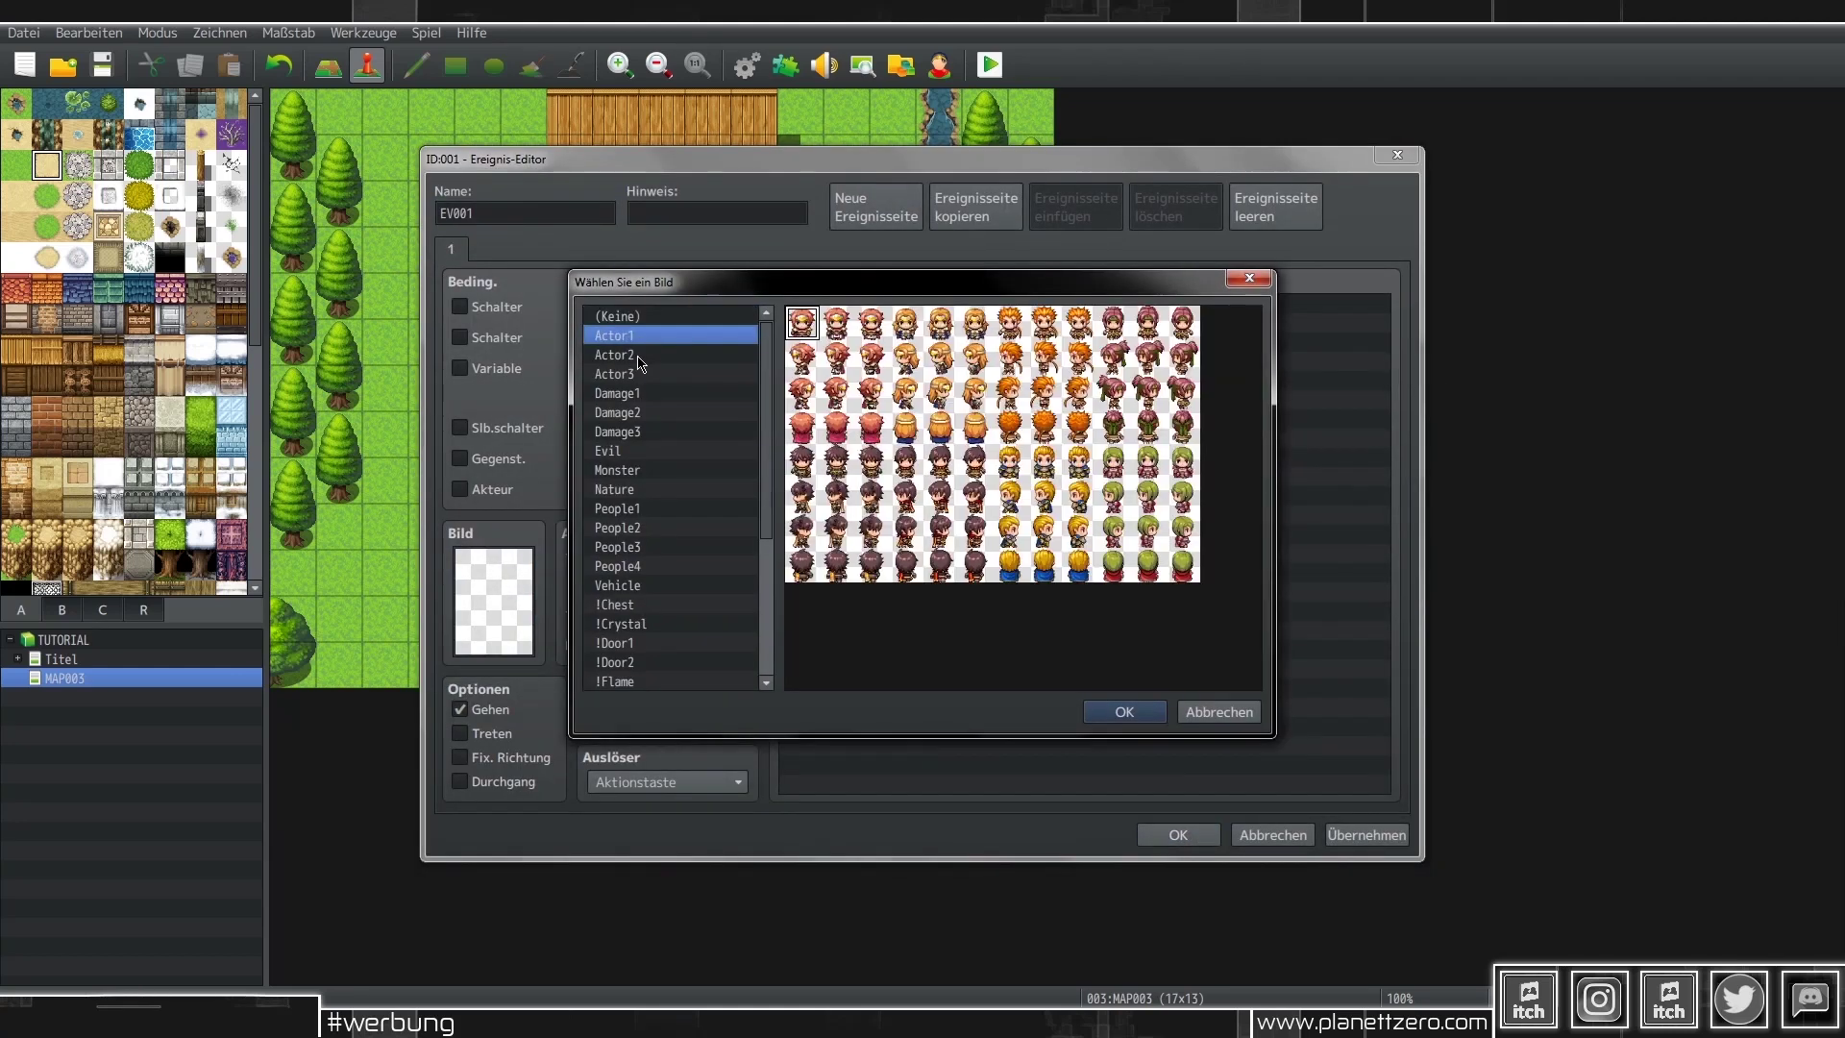
double_click(1041, 330)
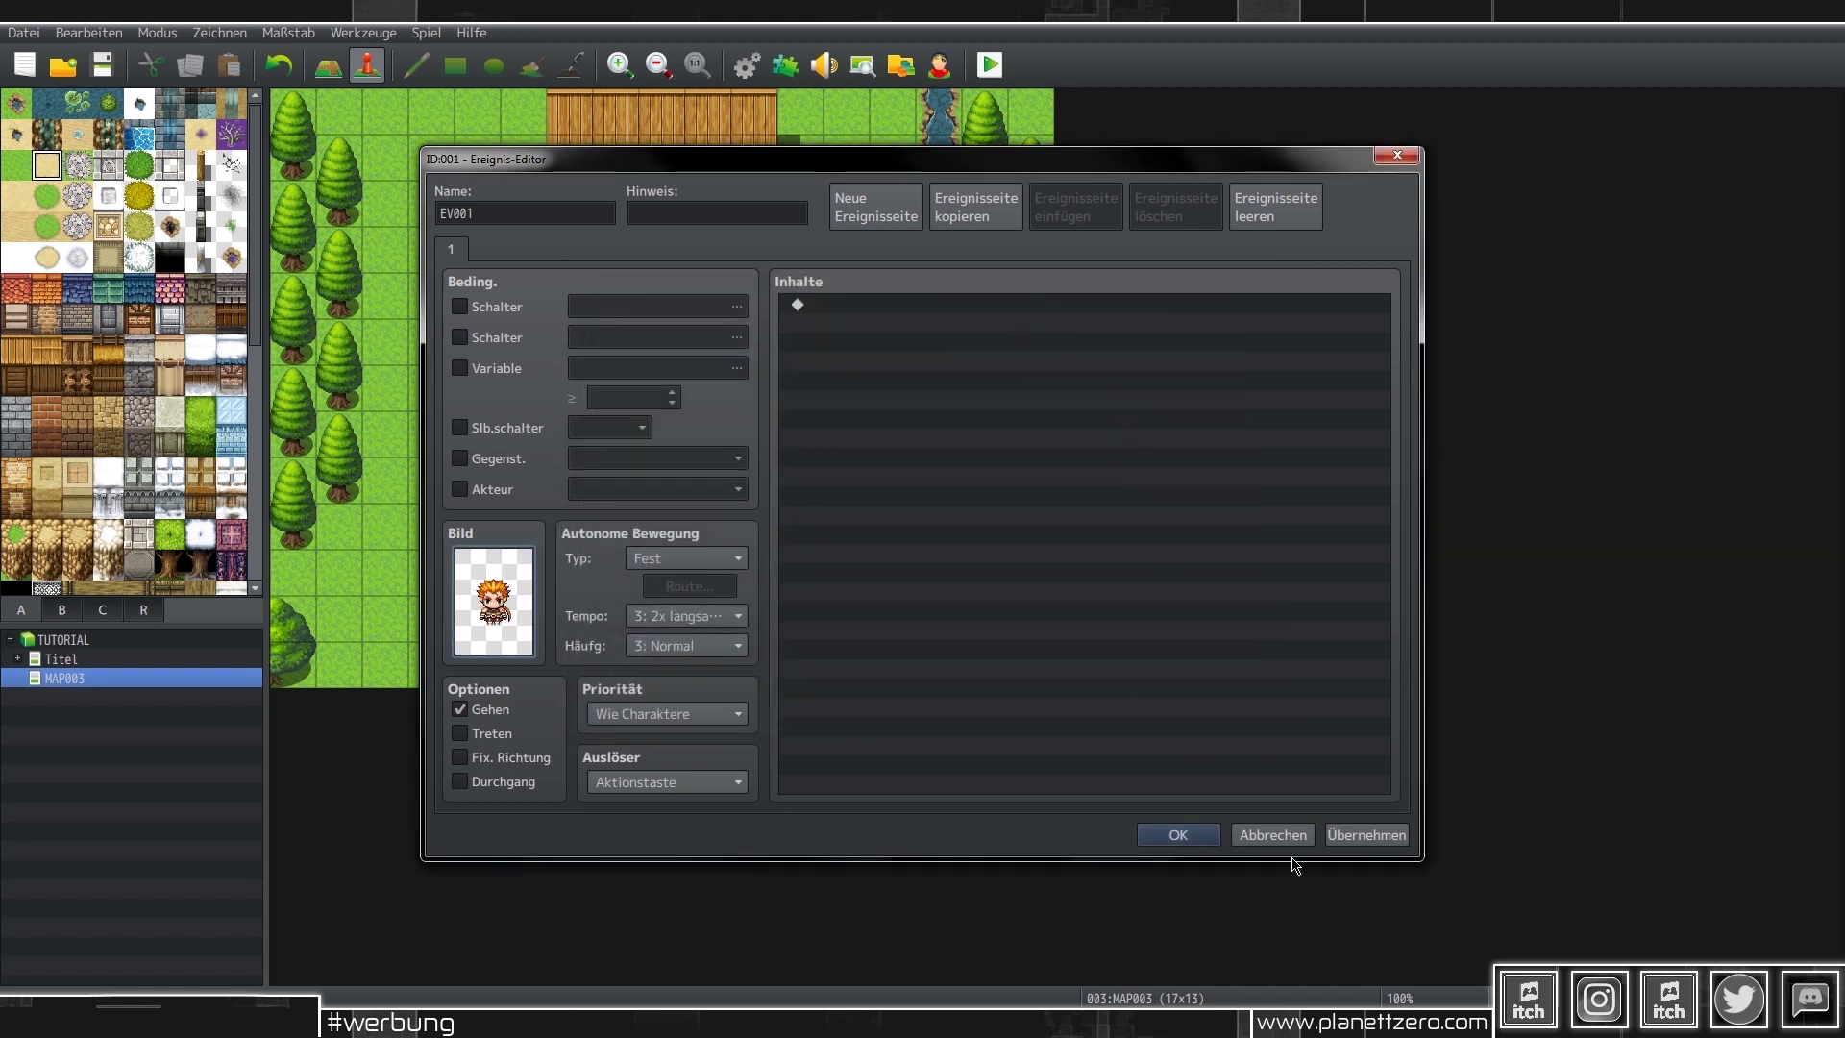
click(1377, 839)
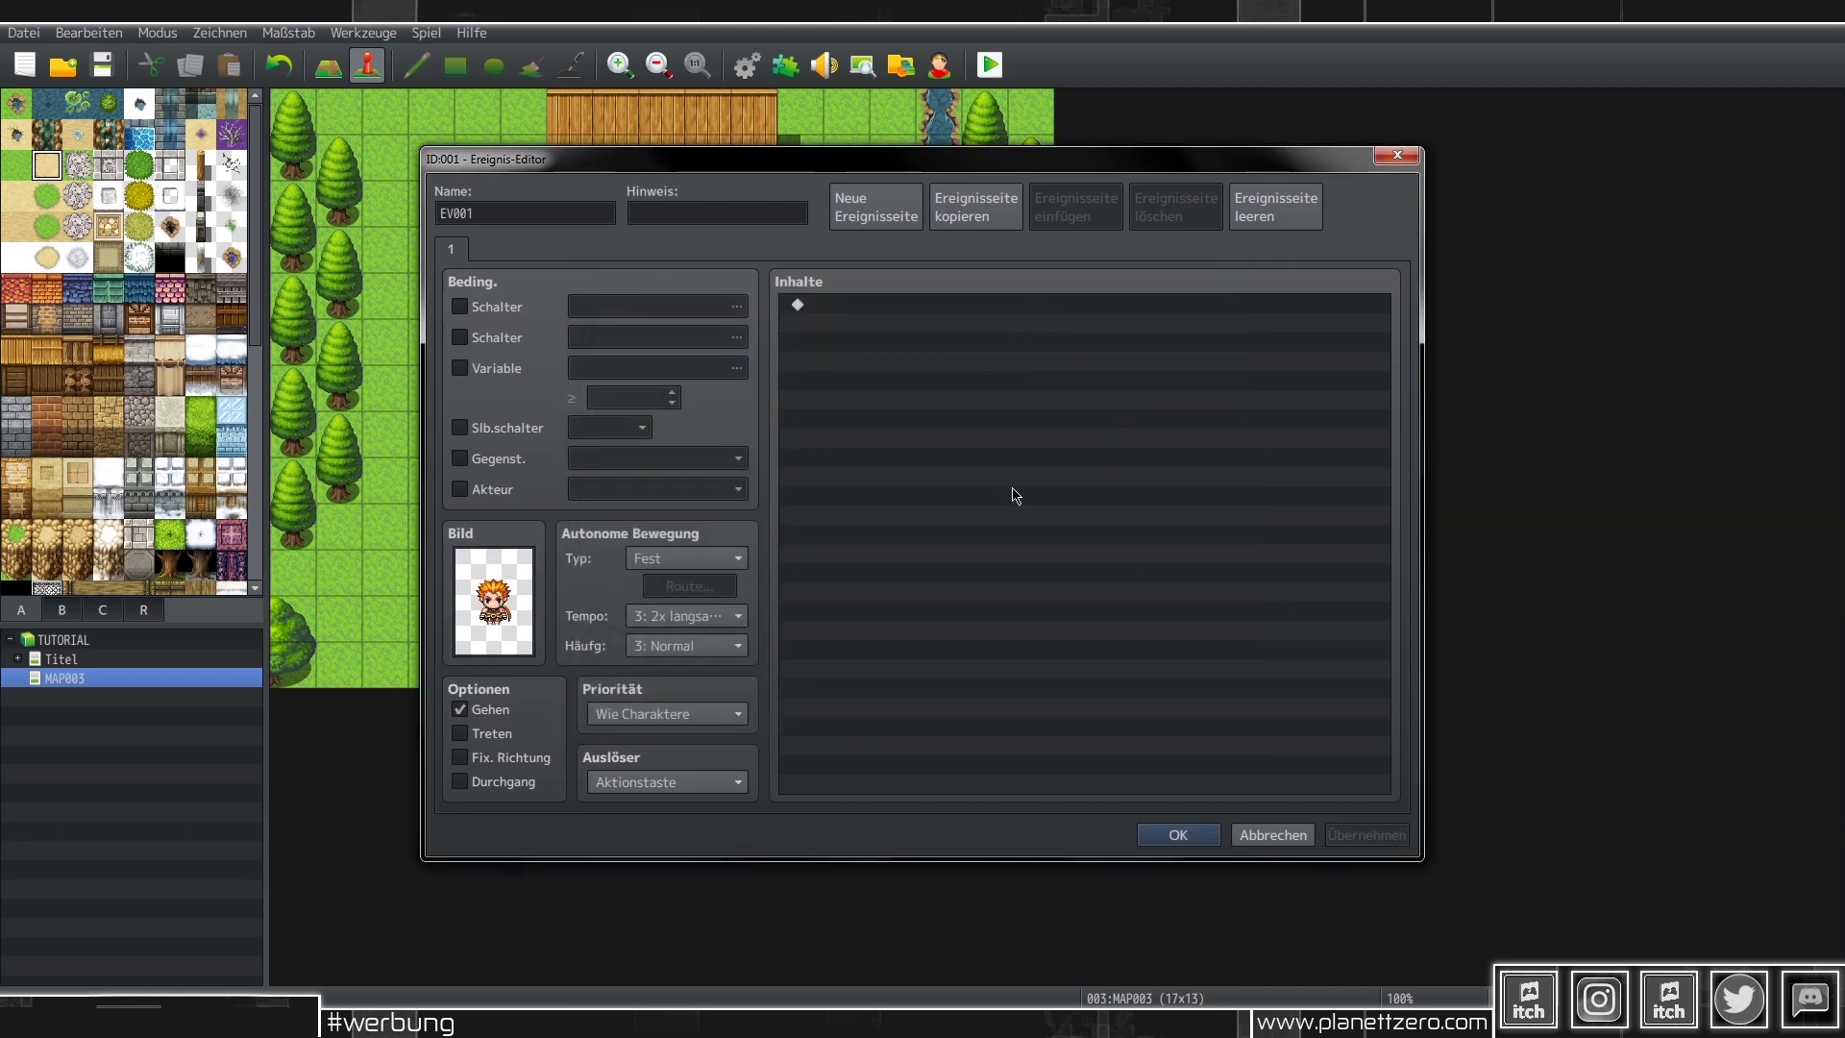
- Add the message 'Soll ich dir das Jagen Lehren?' followed by Ja/Nein choices
double_click(1015, 496)
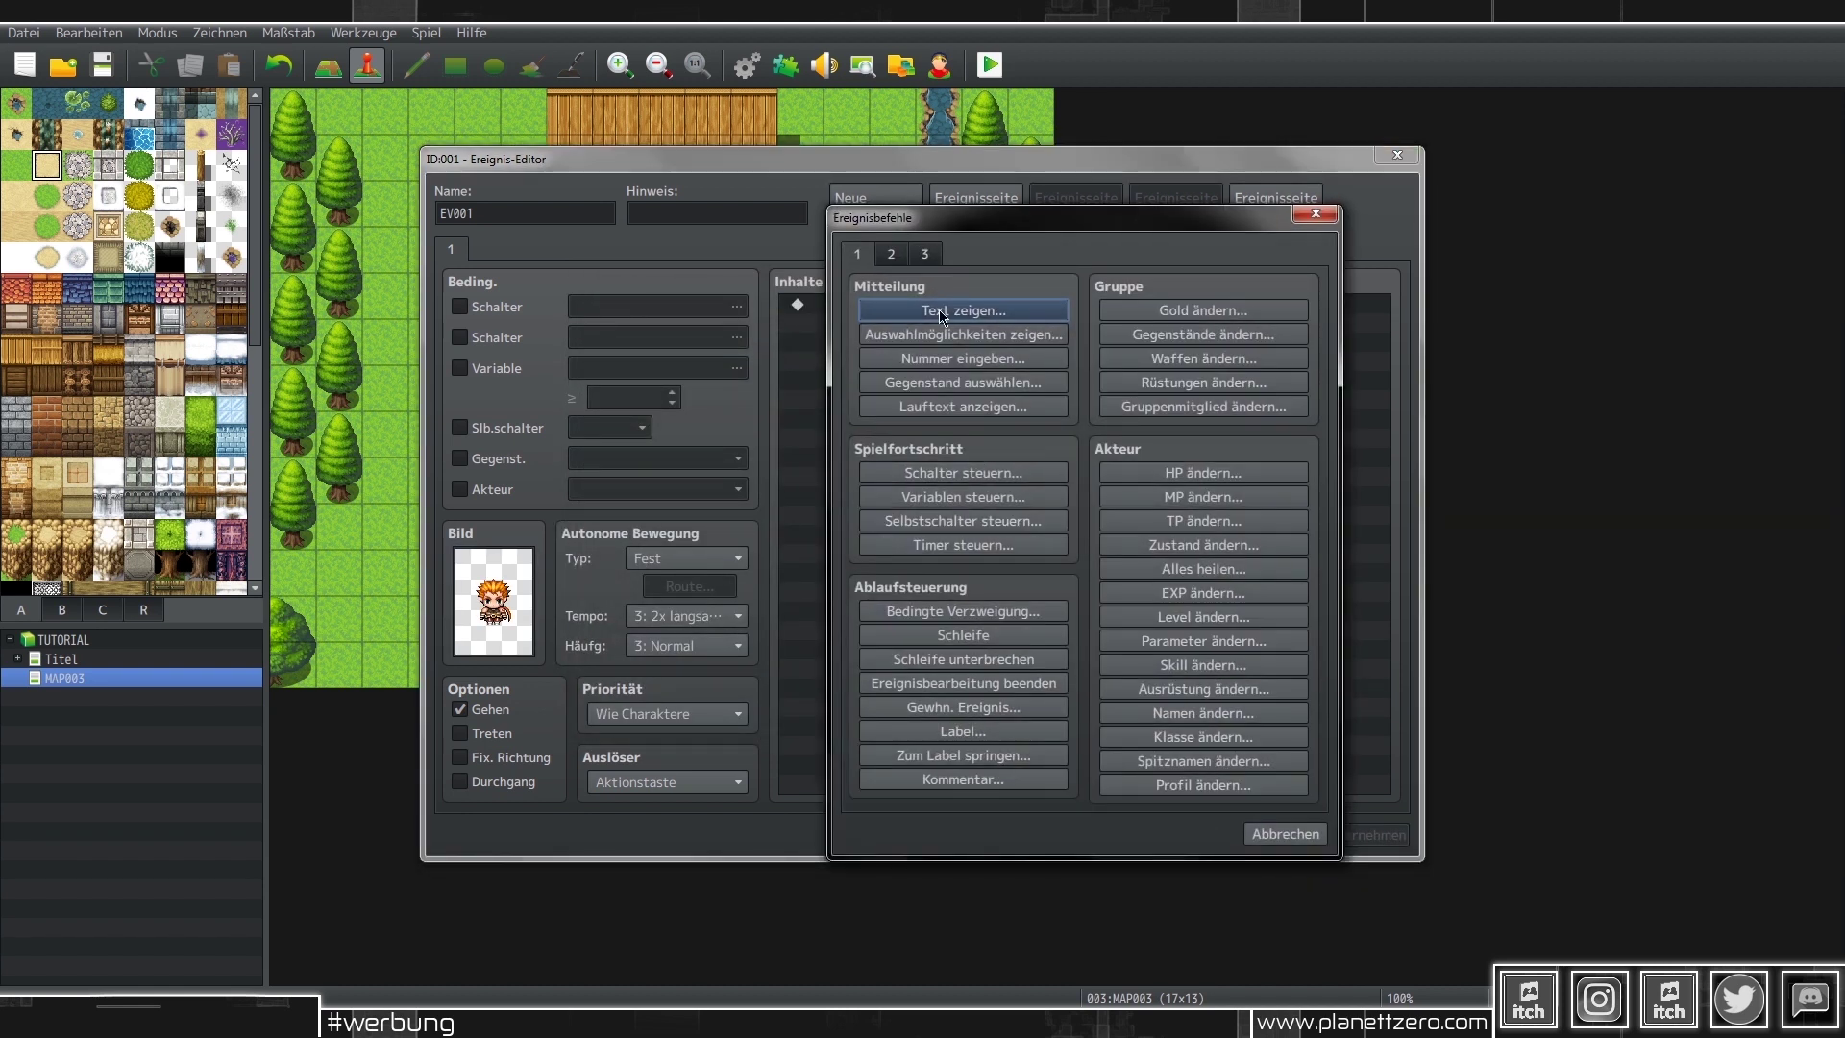
click(941, 313)
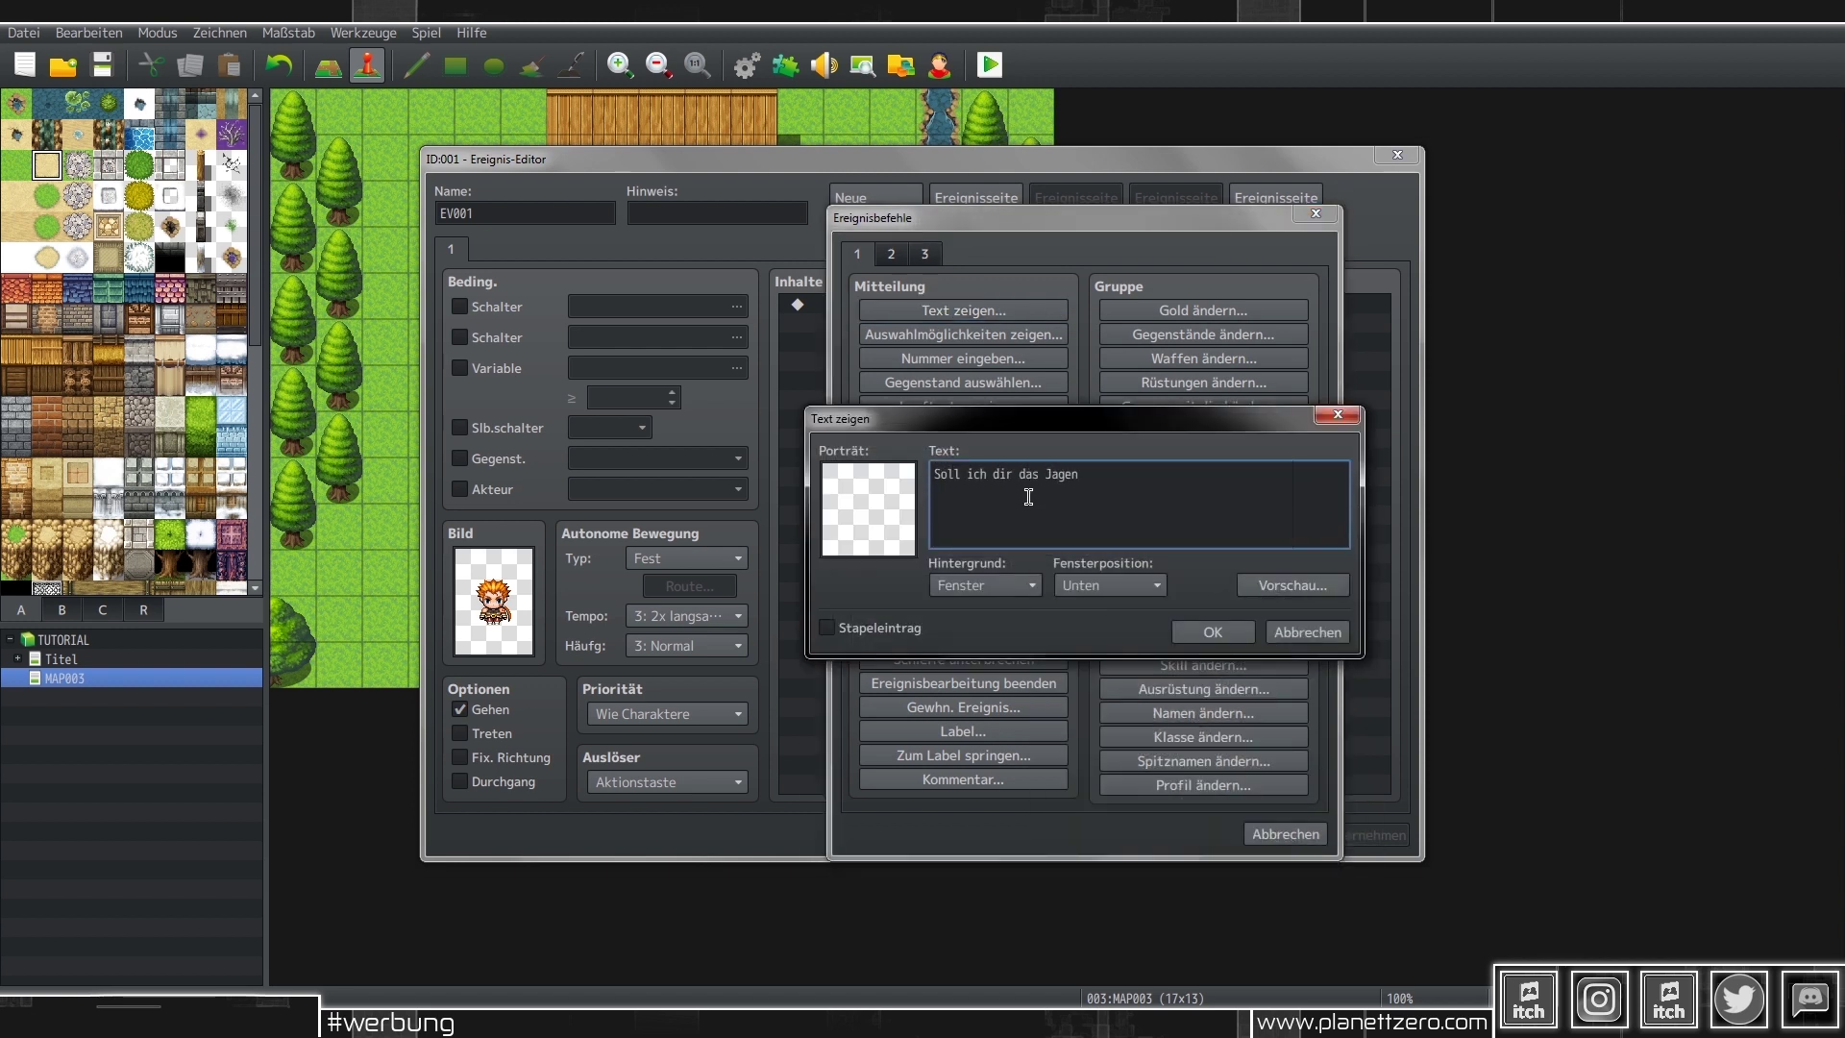
click(1213, 634)
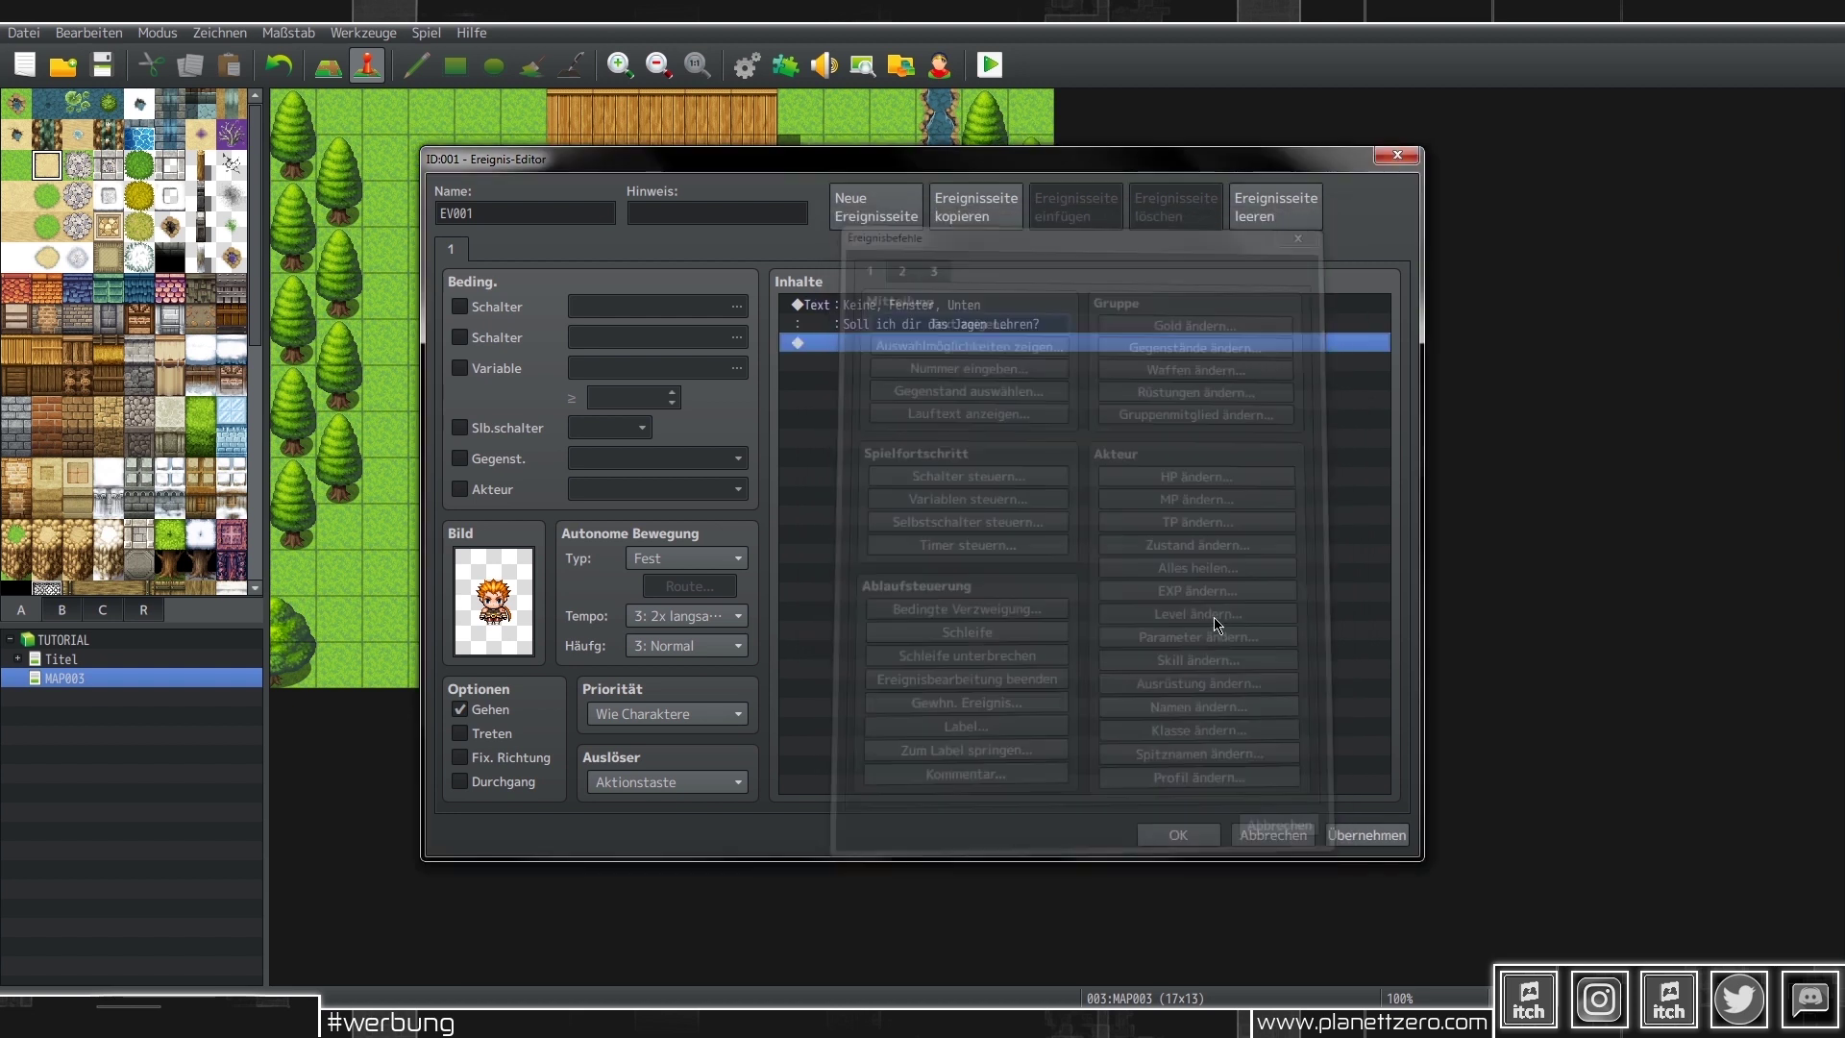
double_click(1057, 425)
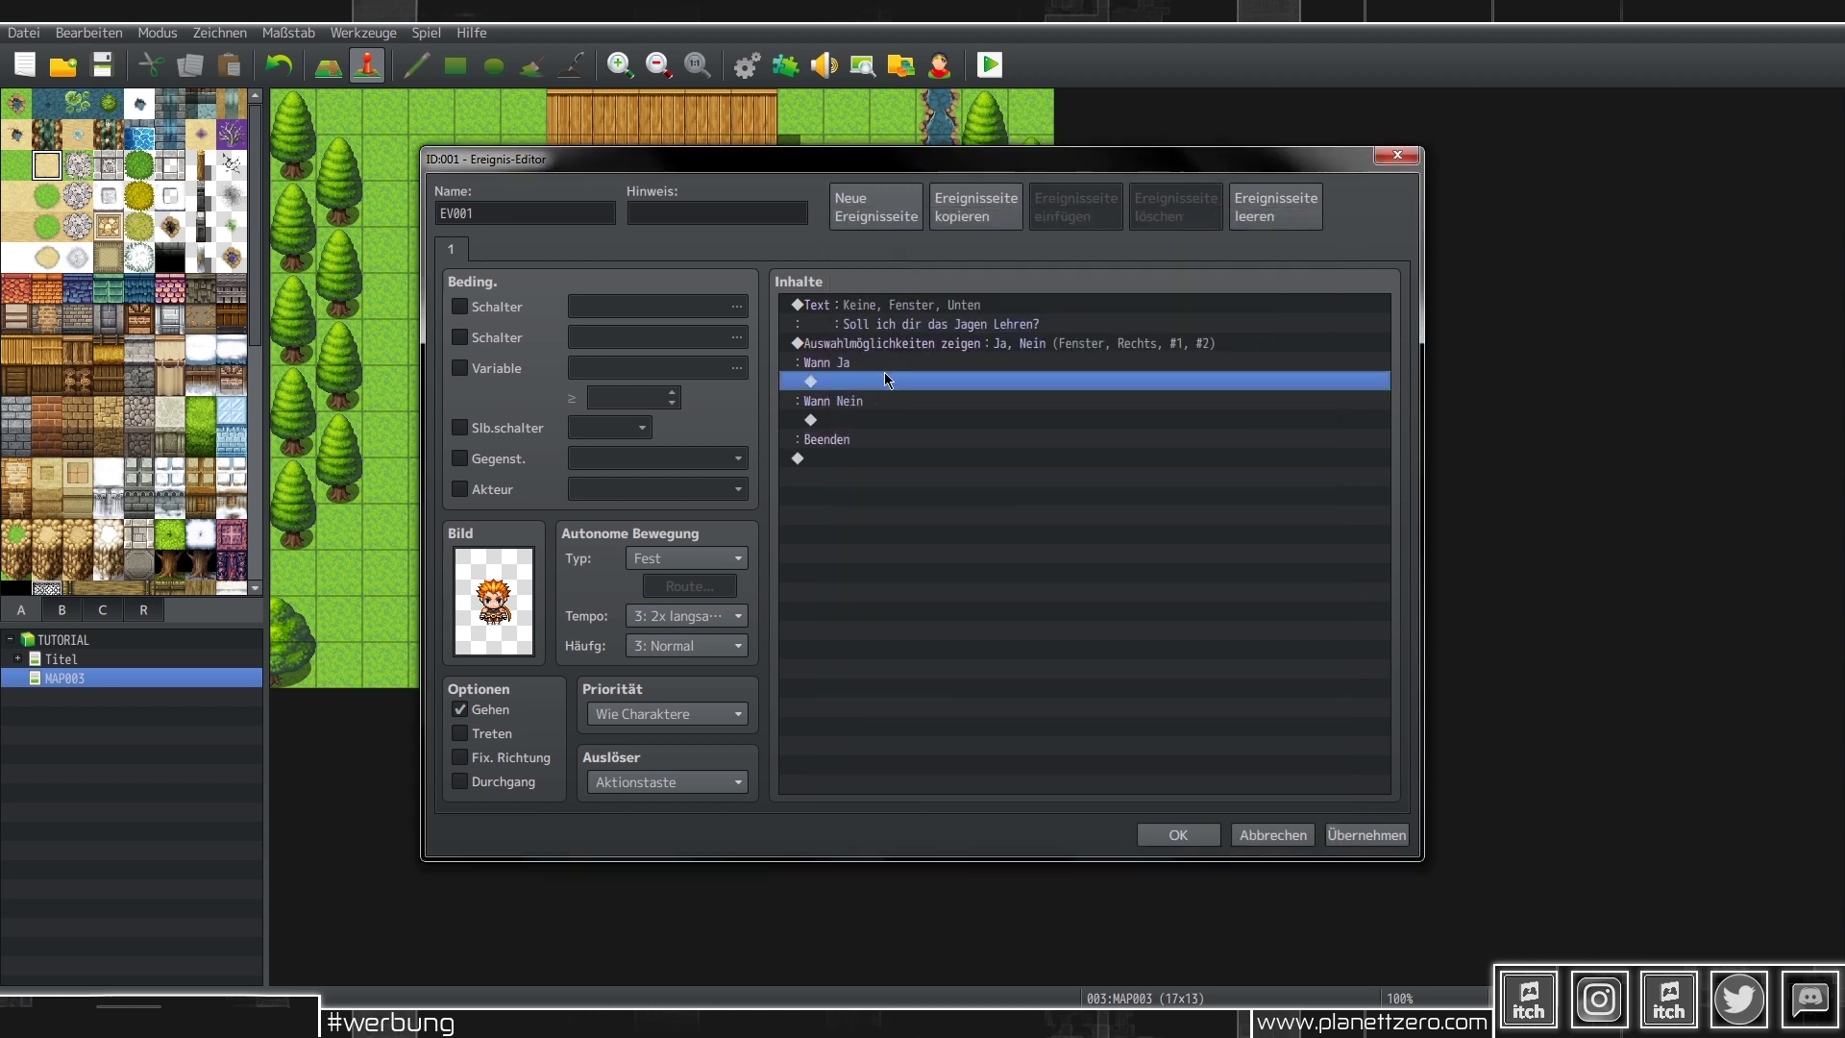
click(905, 312)
- Paste a copy of the message under Ja and change it to 'Okay, du kannst nun Jagen!'
key(ctrl+c)
click(894, 381)
key(ctrl+v)
double_click(894, 384)
key(ctrl+a)
text(Ok)
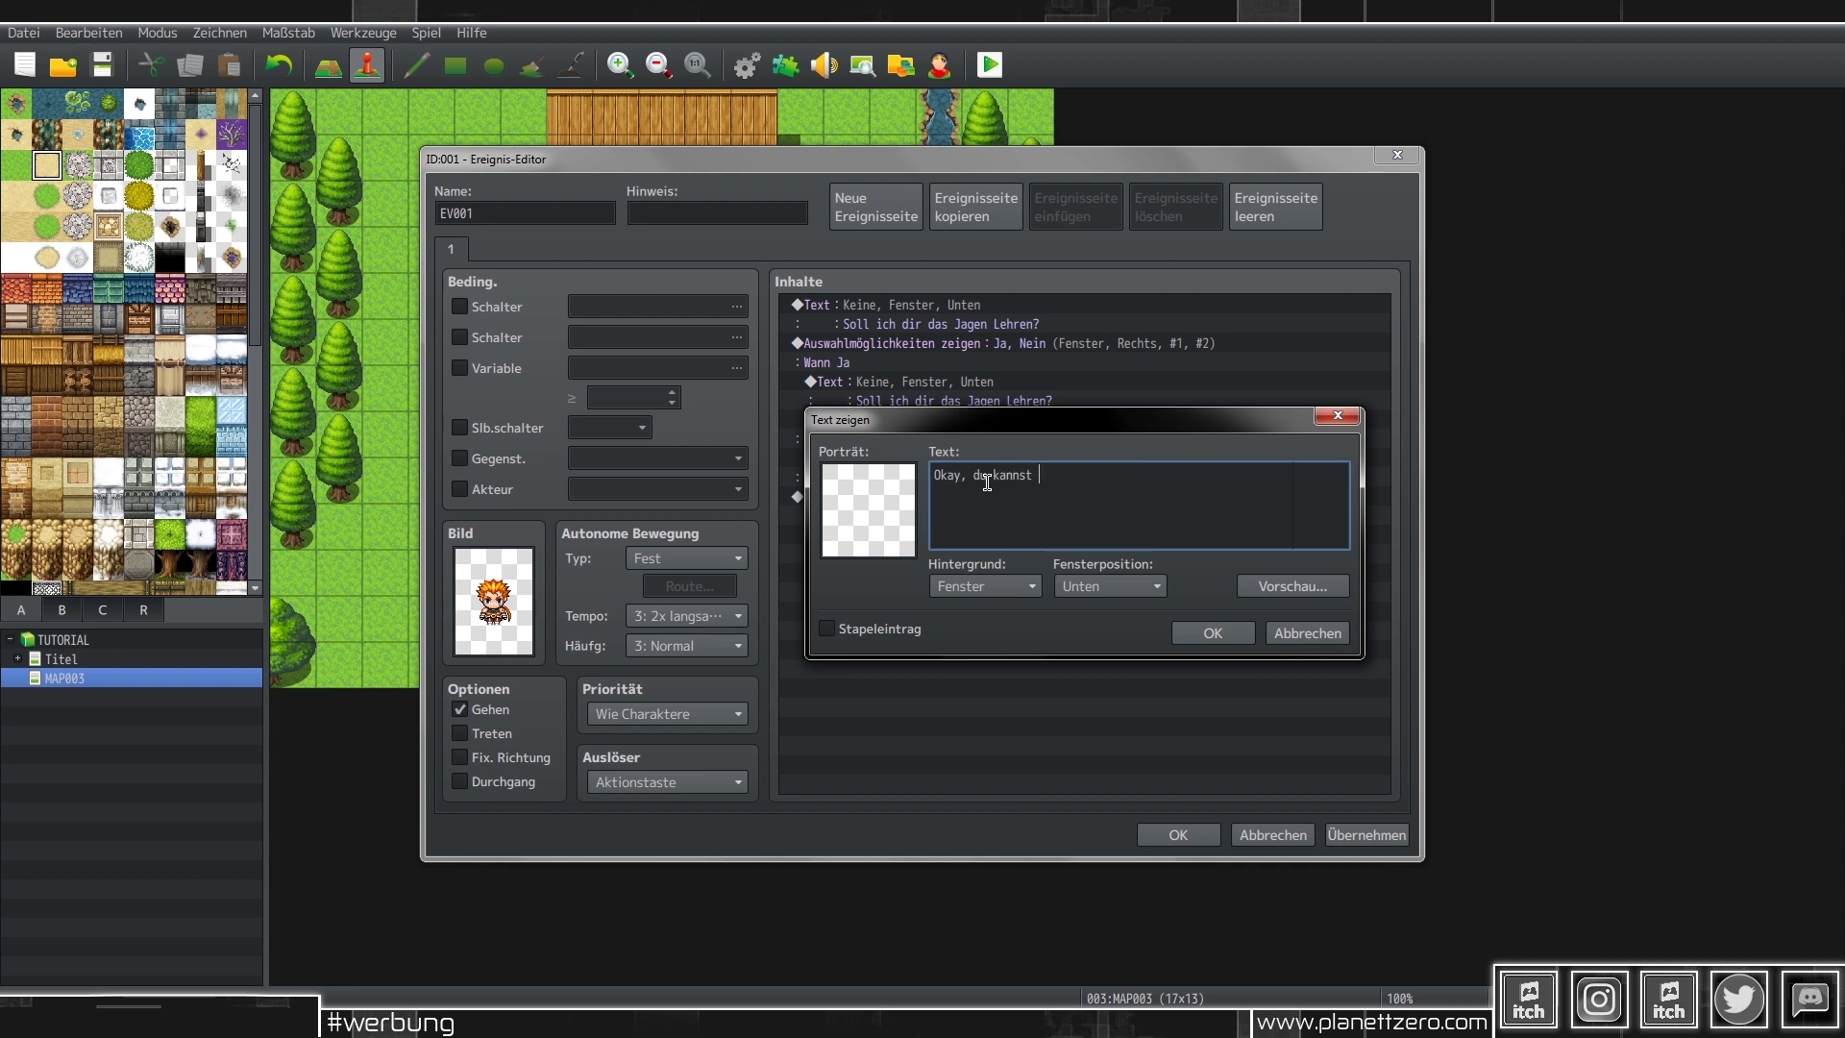
text(nun Jagen!)
click(1212, 634)
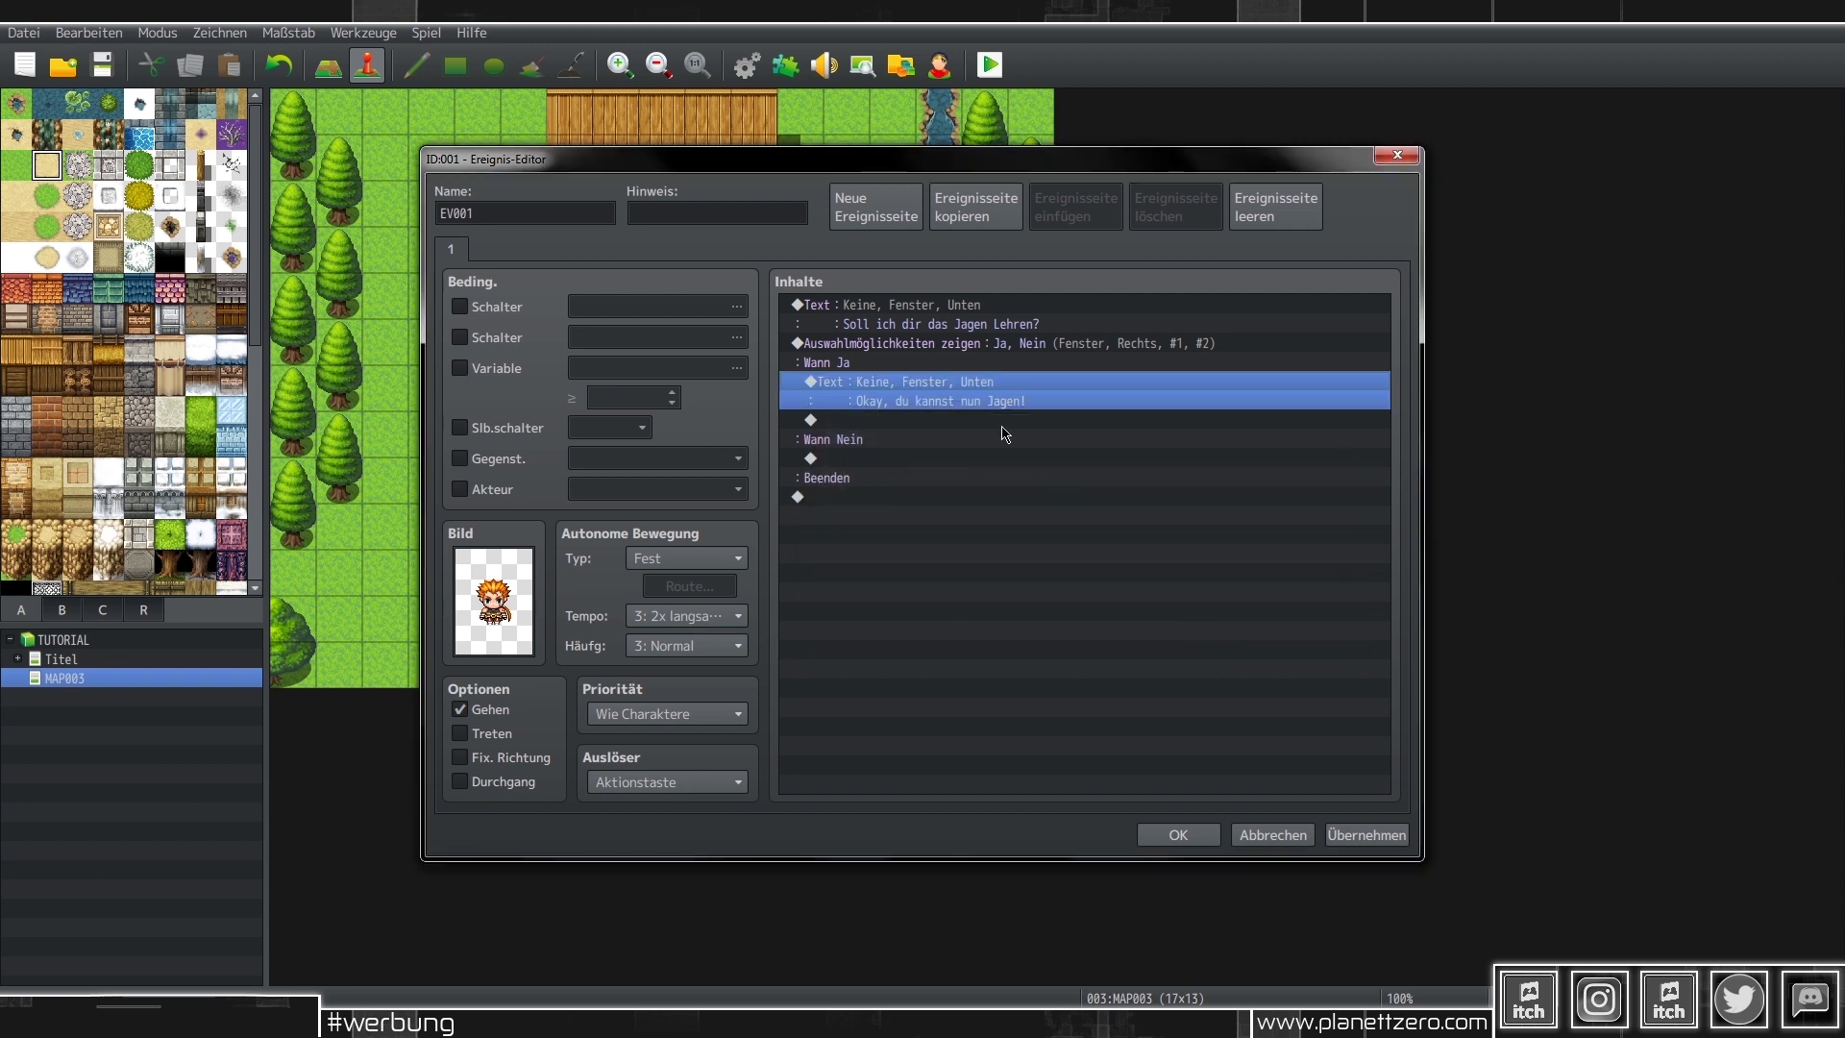
- Paste a message under Nein that says 'Dann eben nicht!'
click(982, 459)
key(ctrl+v)
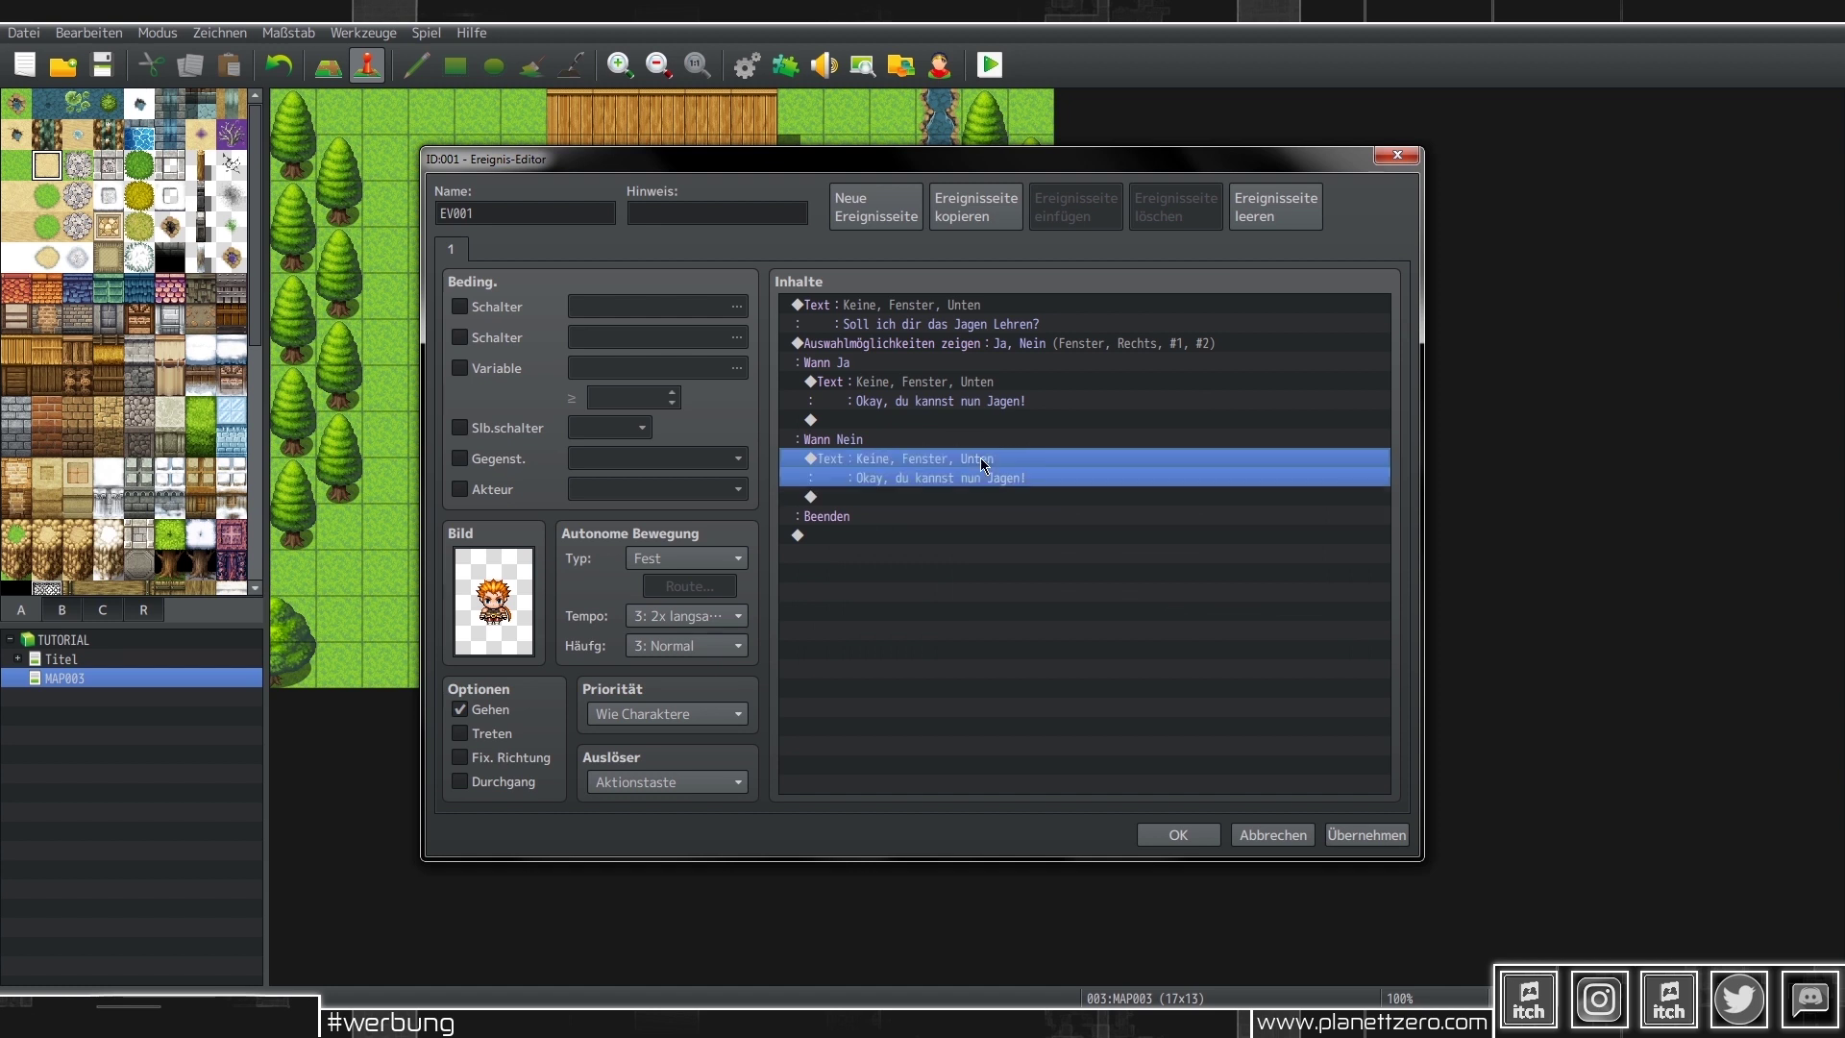
double_click(869, 478)
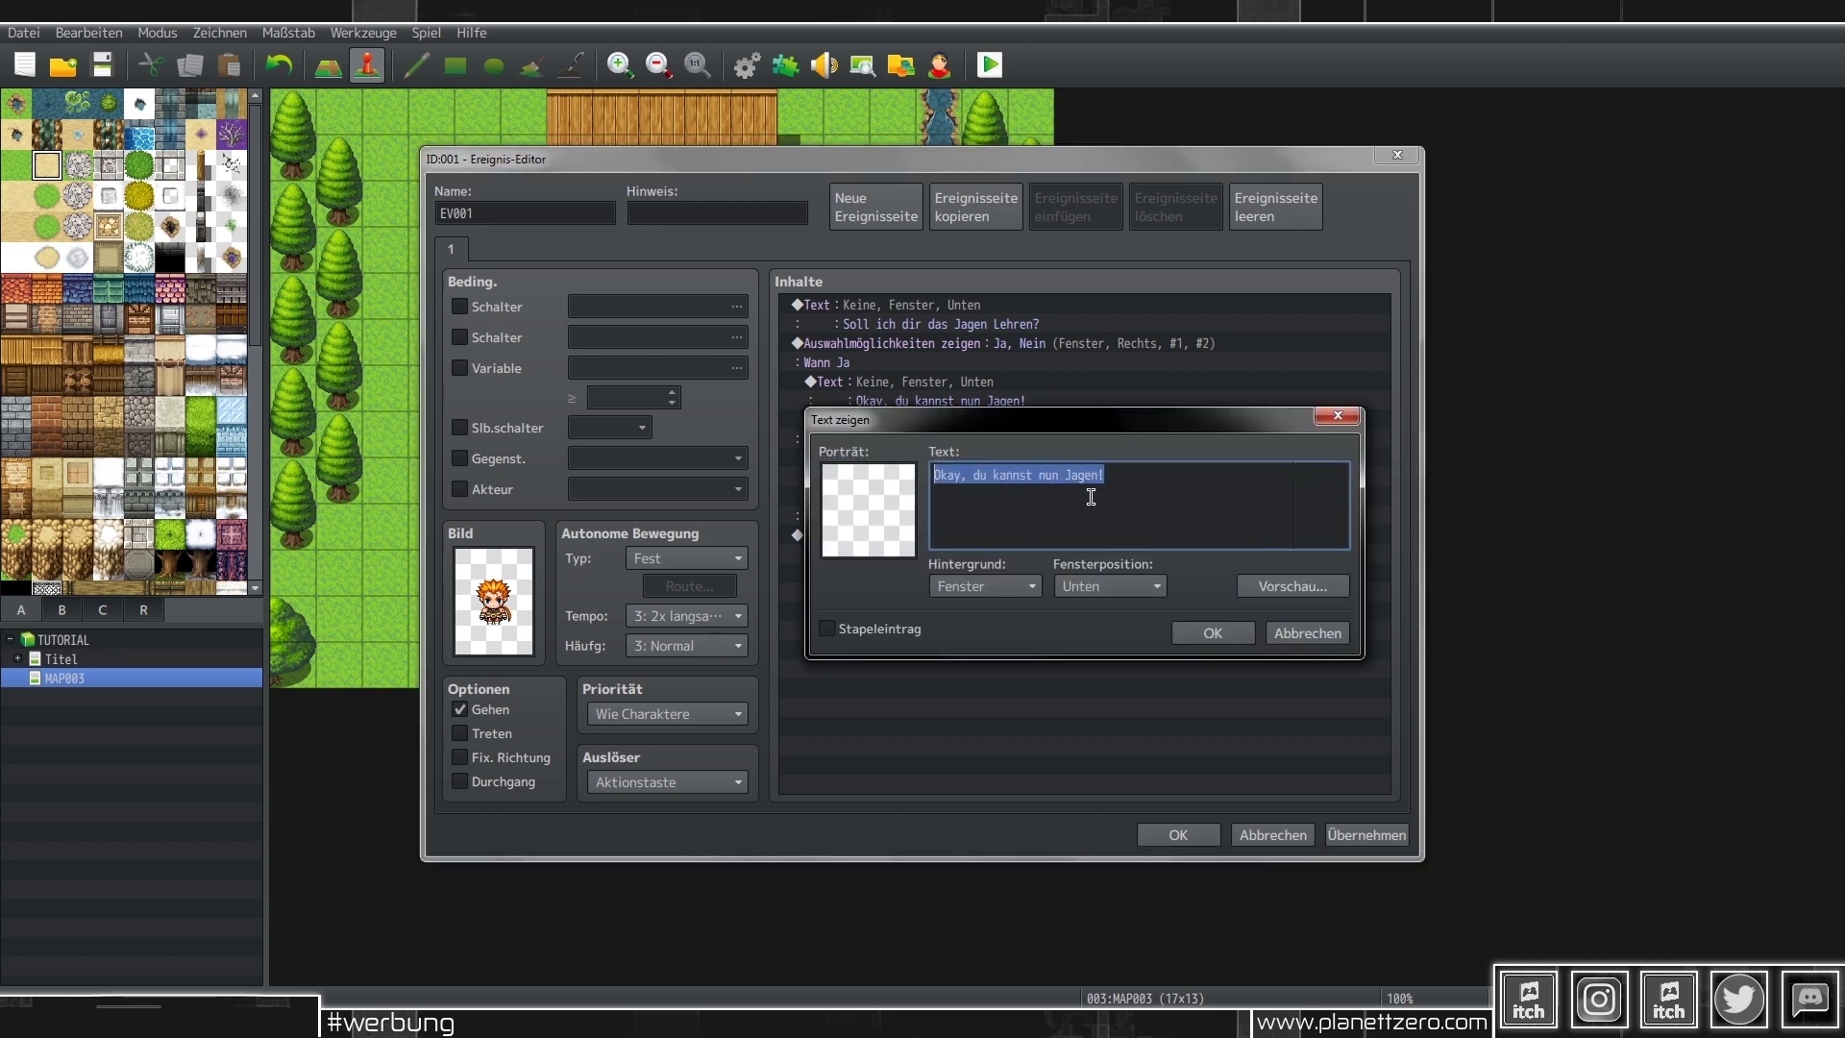
text(Dann ebe)
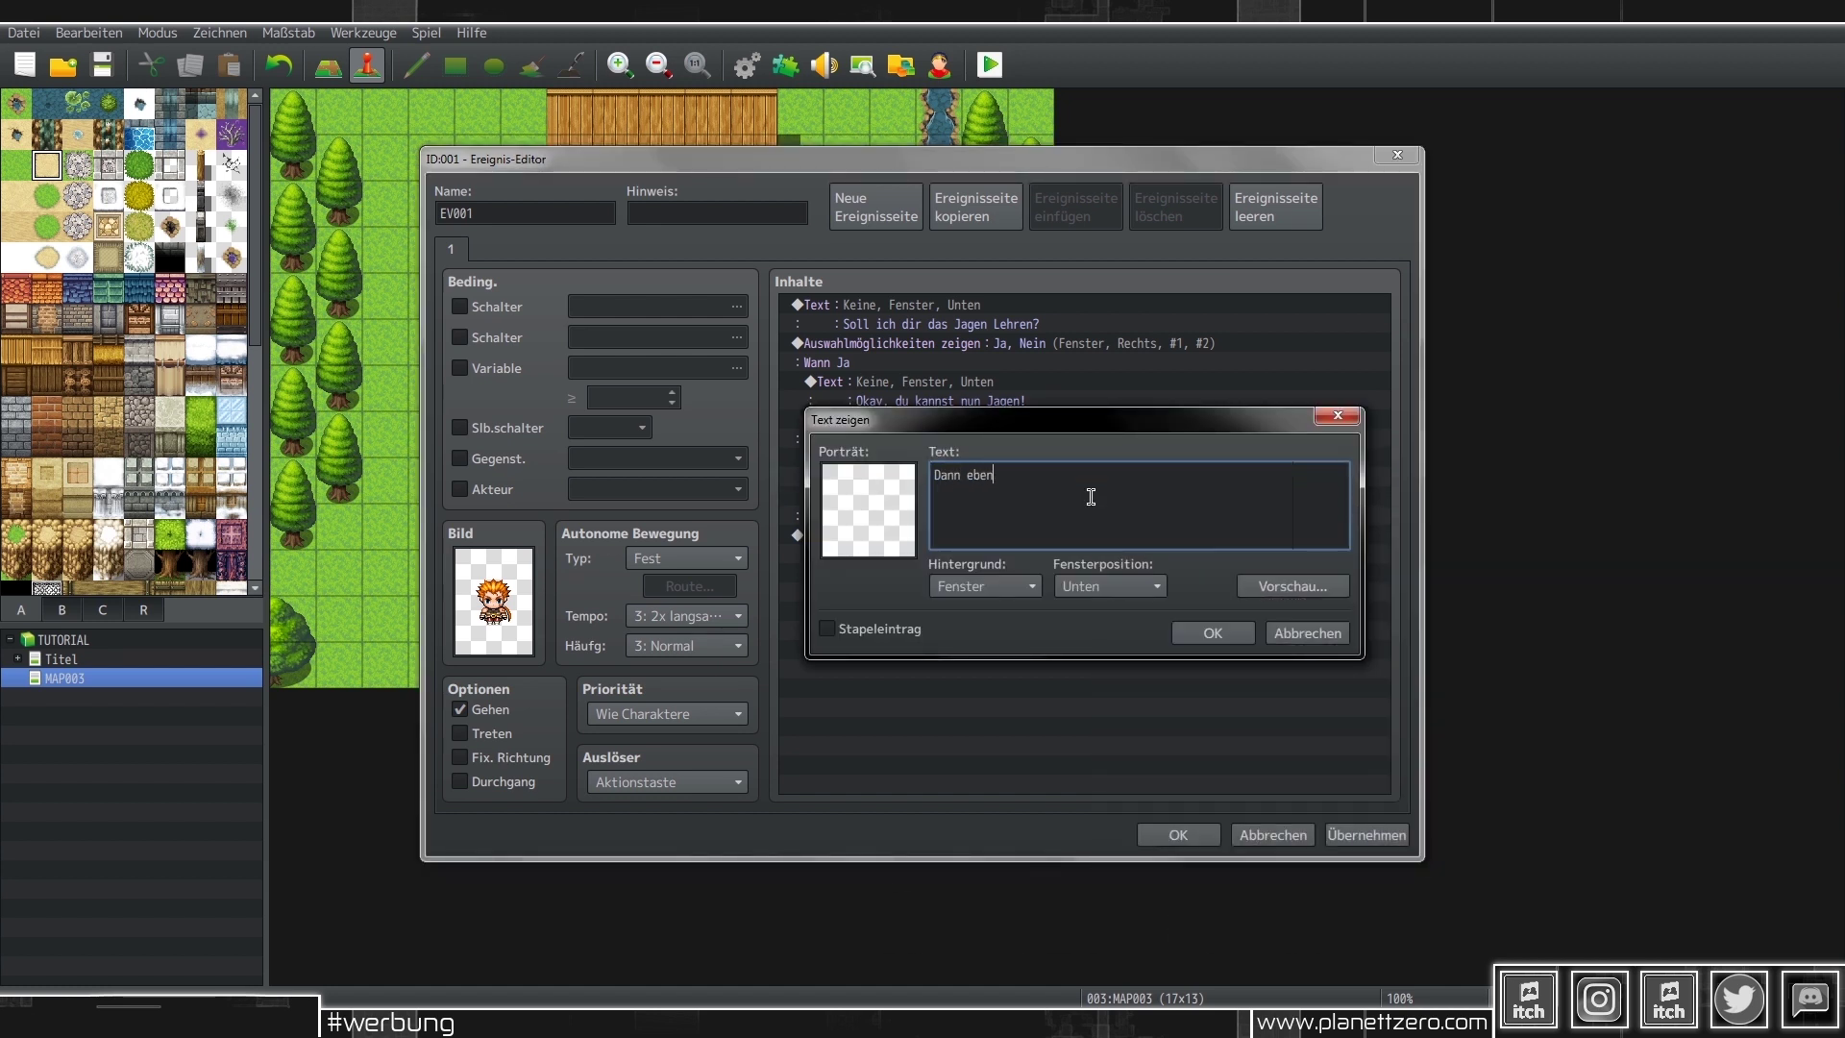
text( nicht!)
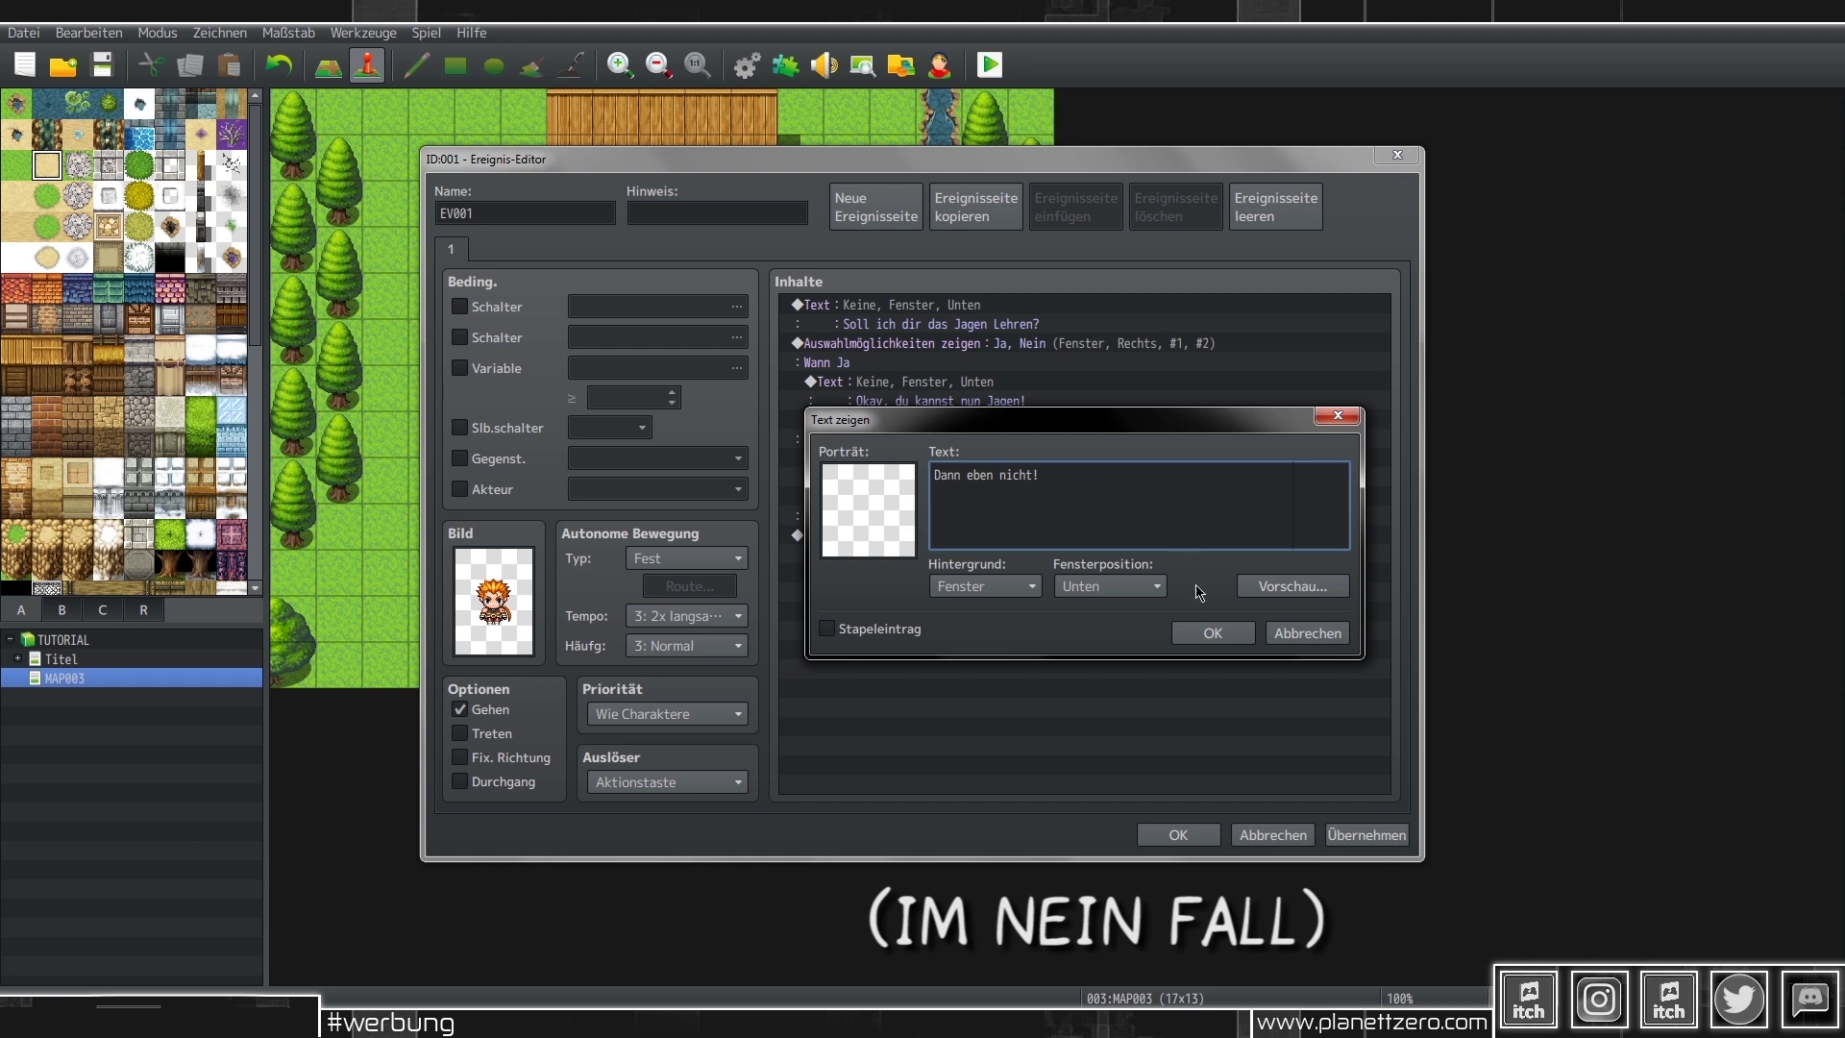
click(1210, 632)
- Start adding a switch-control command below the Ja reply
click(988, 427)
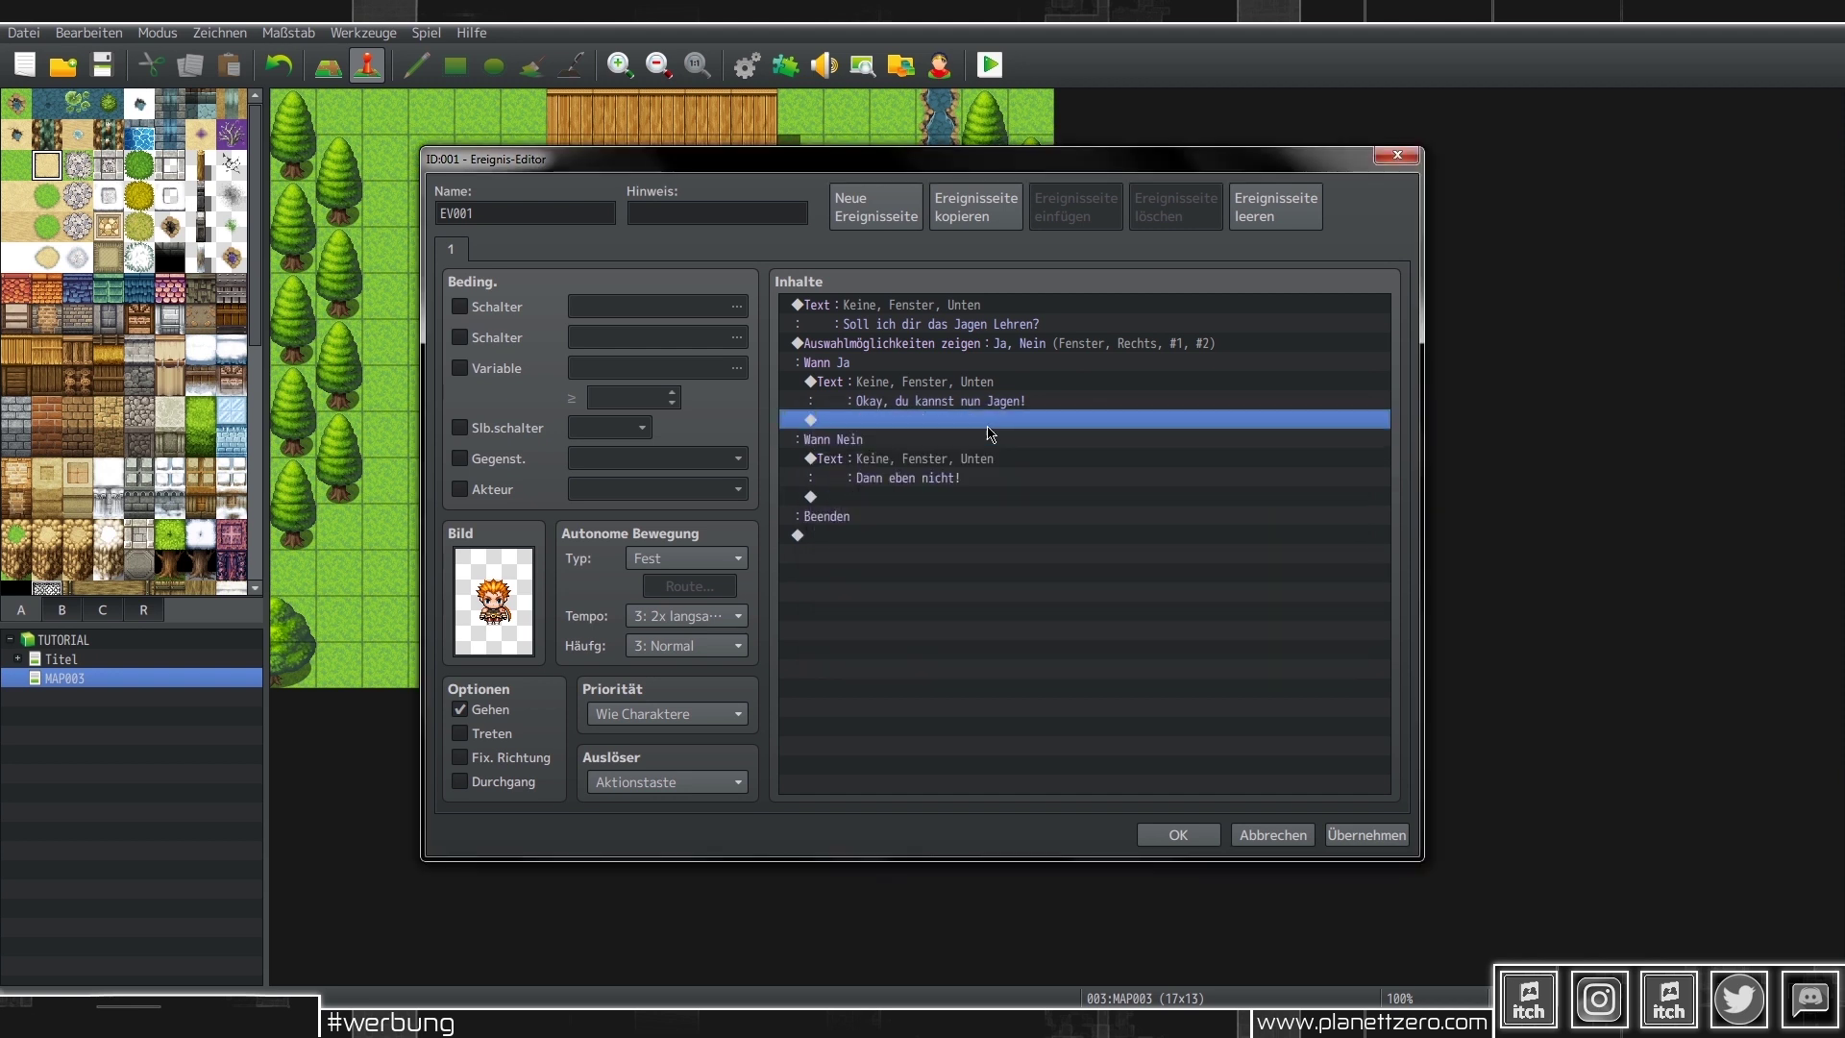
double_click(990, 434)
click(953, 473)
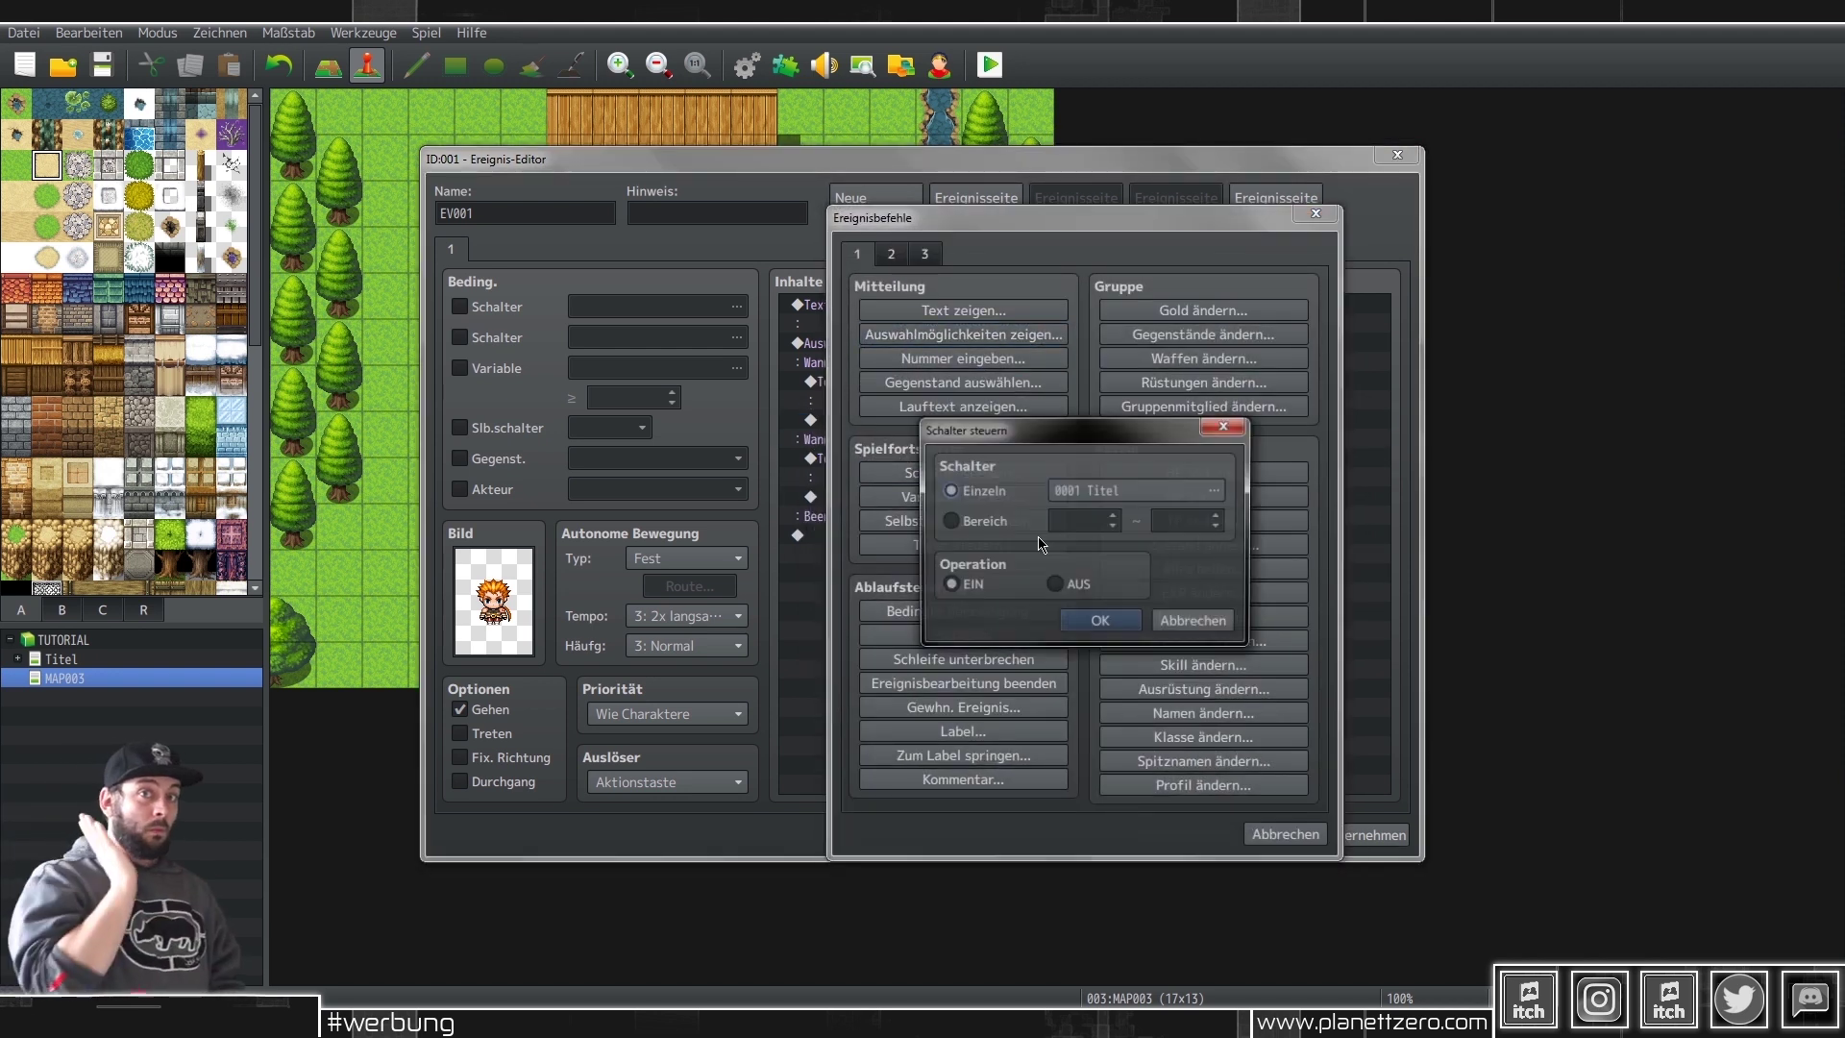
- Make Ja turn ON switch 0006, renamed 'Jagen gelernt'
click(1138, 490)
click(1140, 422)
click(1199, 724)
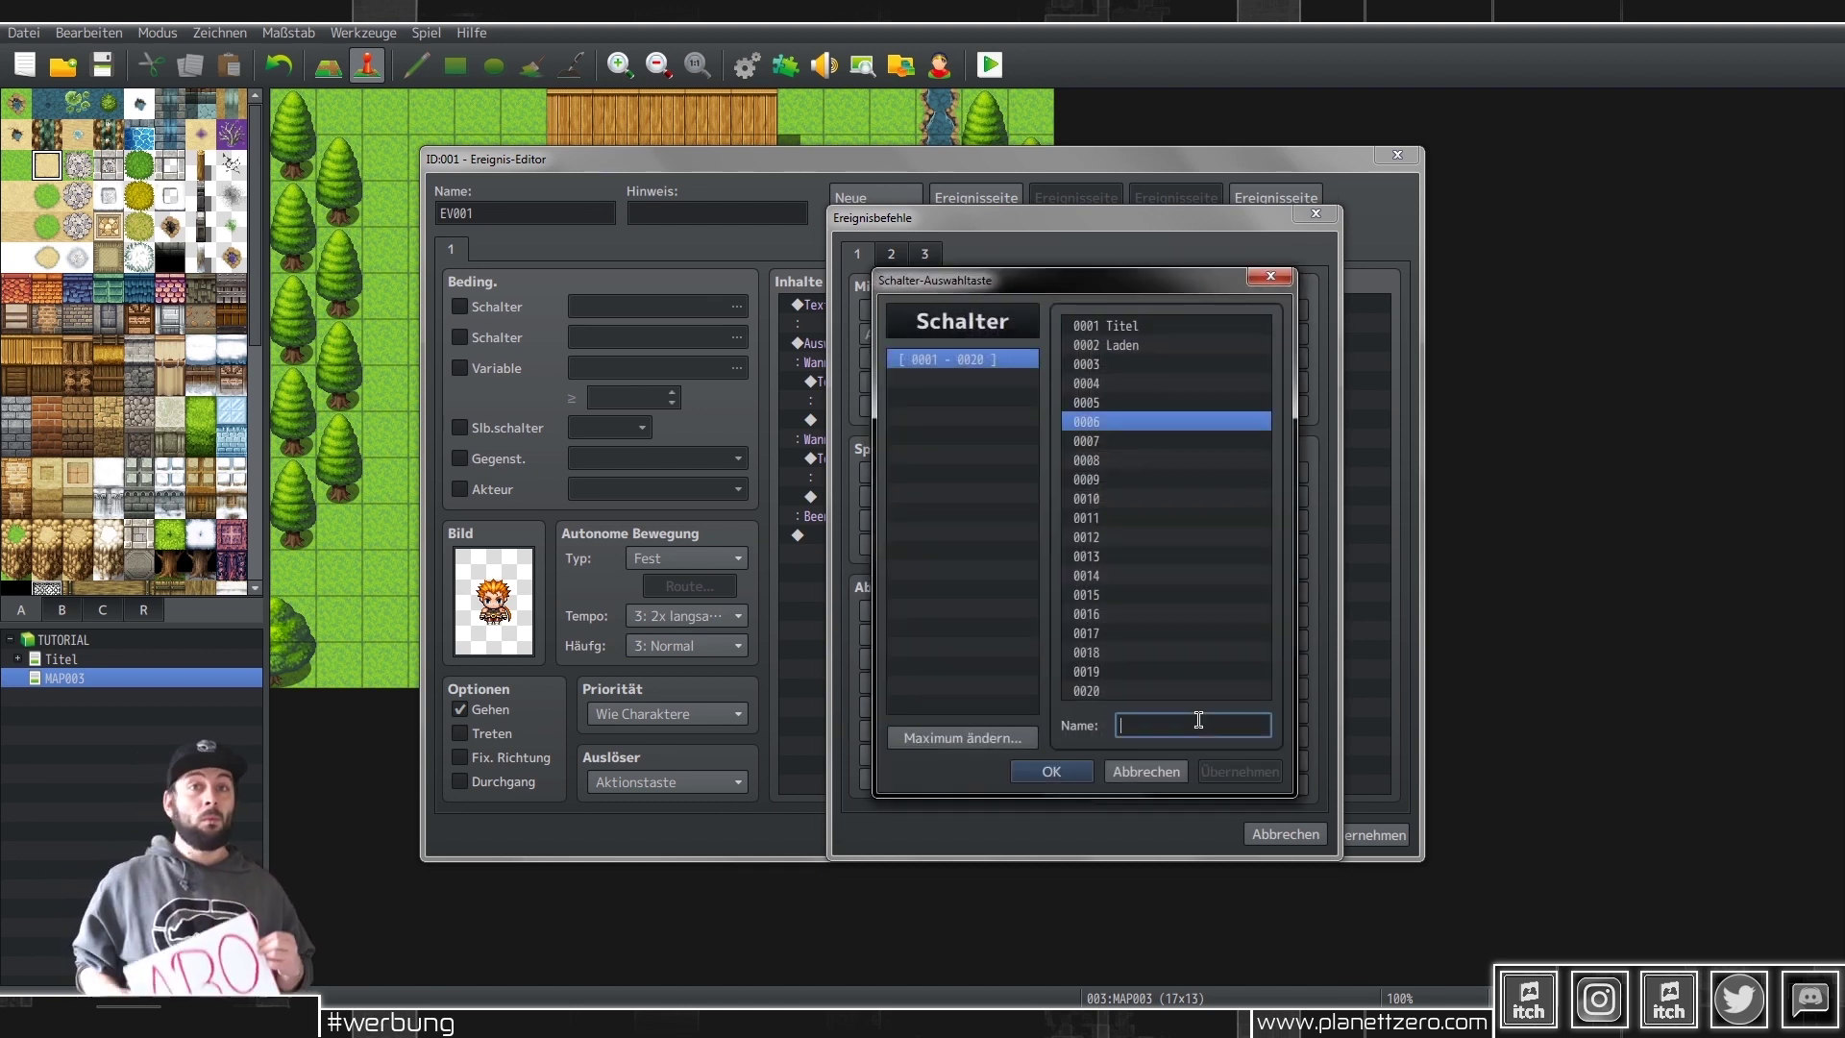
text(Jagen gelernt)
click(1051, 771)
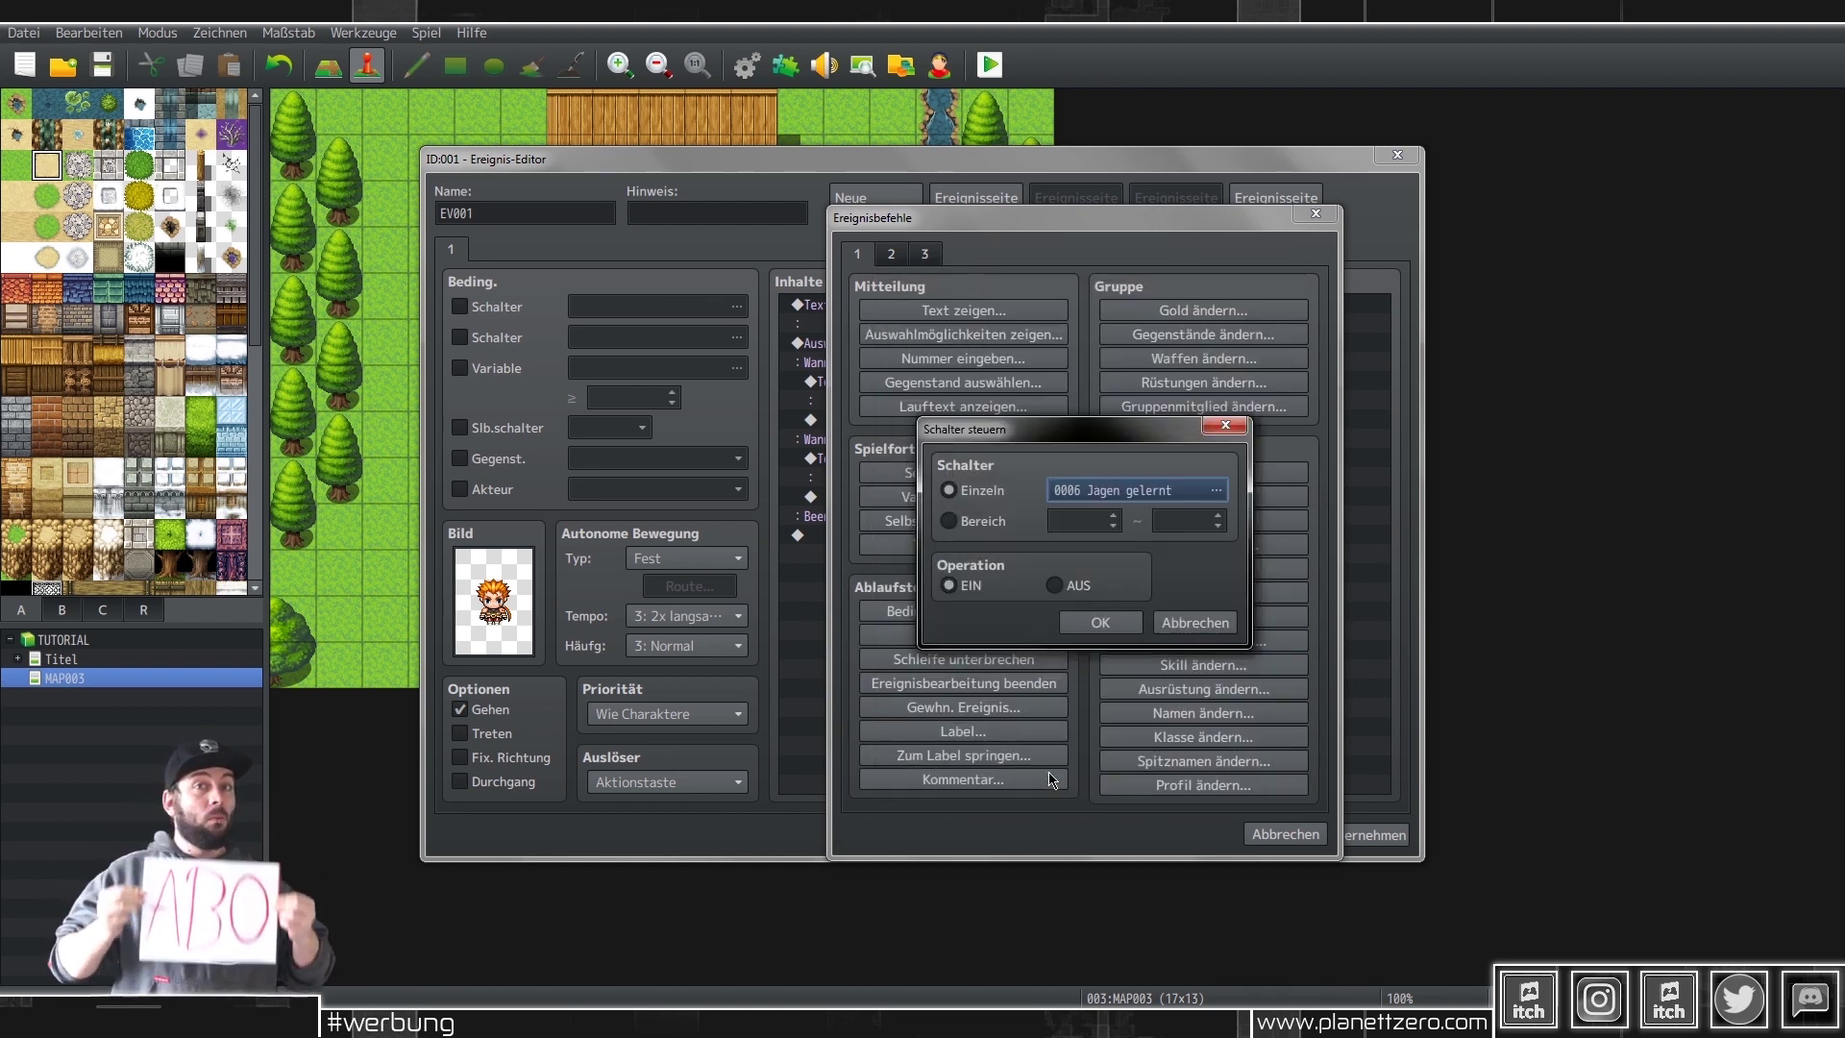
click(1101, 621)
- Duplicate the page as page 2, conditioned on switch 0006 Jagen gelernt
click(975, 207)
click(1076, 207)
click(459, 307)
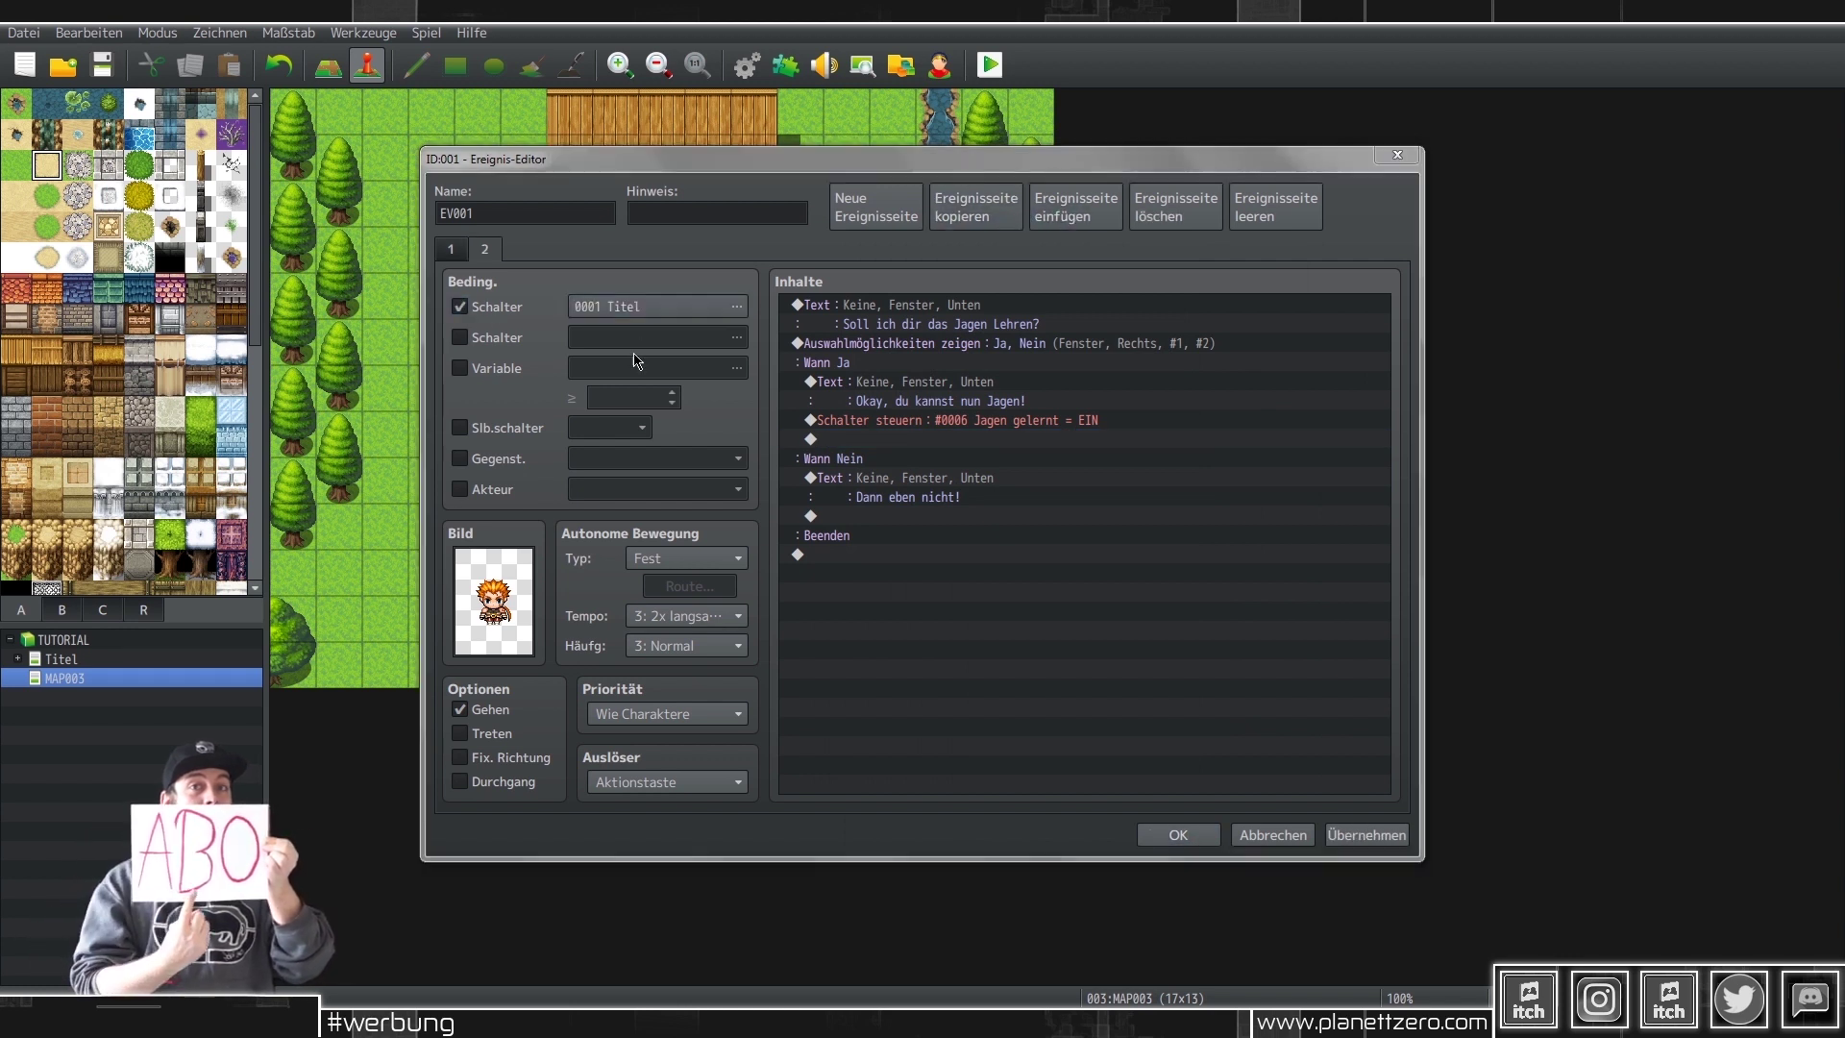
click(635, 324)
double_click(942, 394)
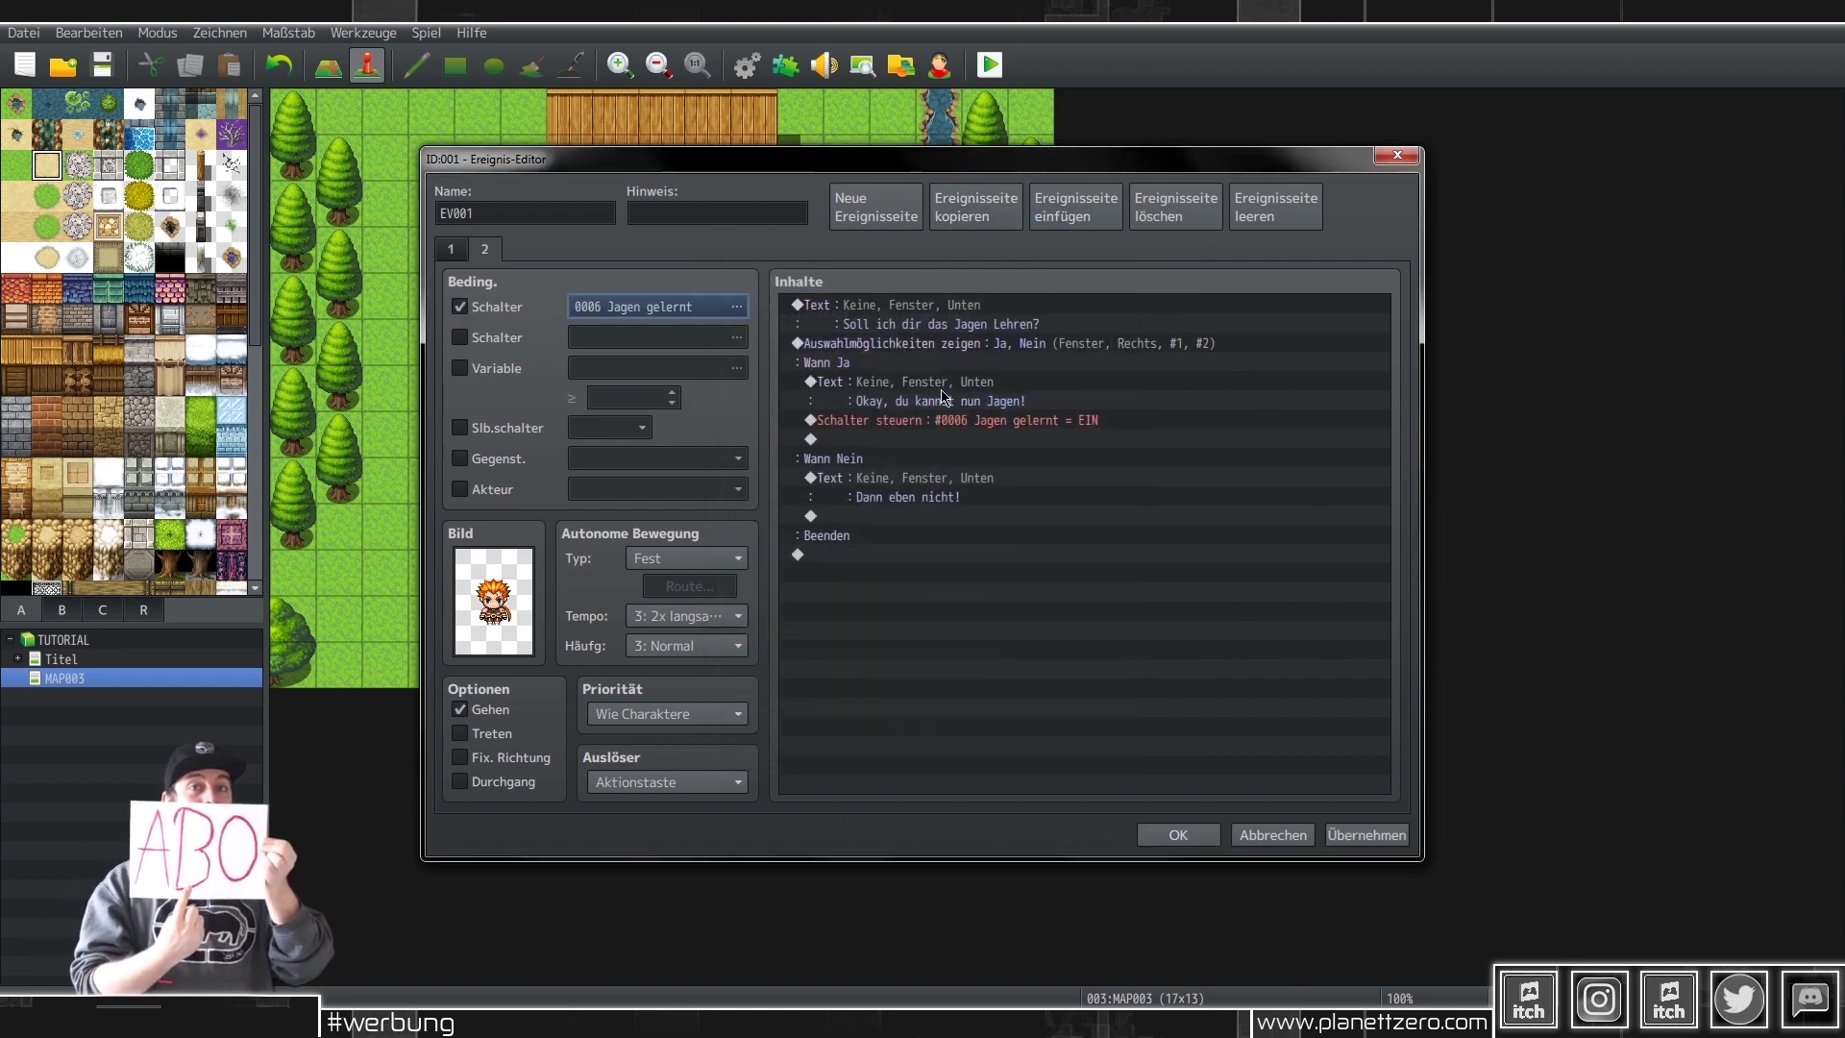
- Reduce page 2 to the single line 'Ich kann dir nichts mehr lehren.' and apply
drag(947, 343, 946, 535)
key(Delete)
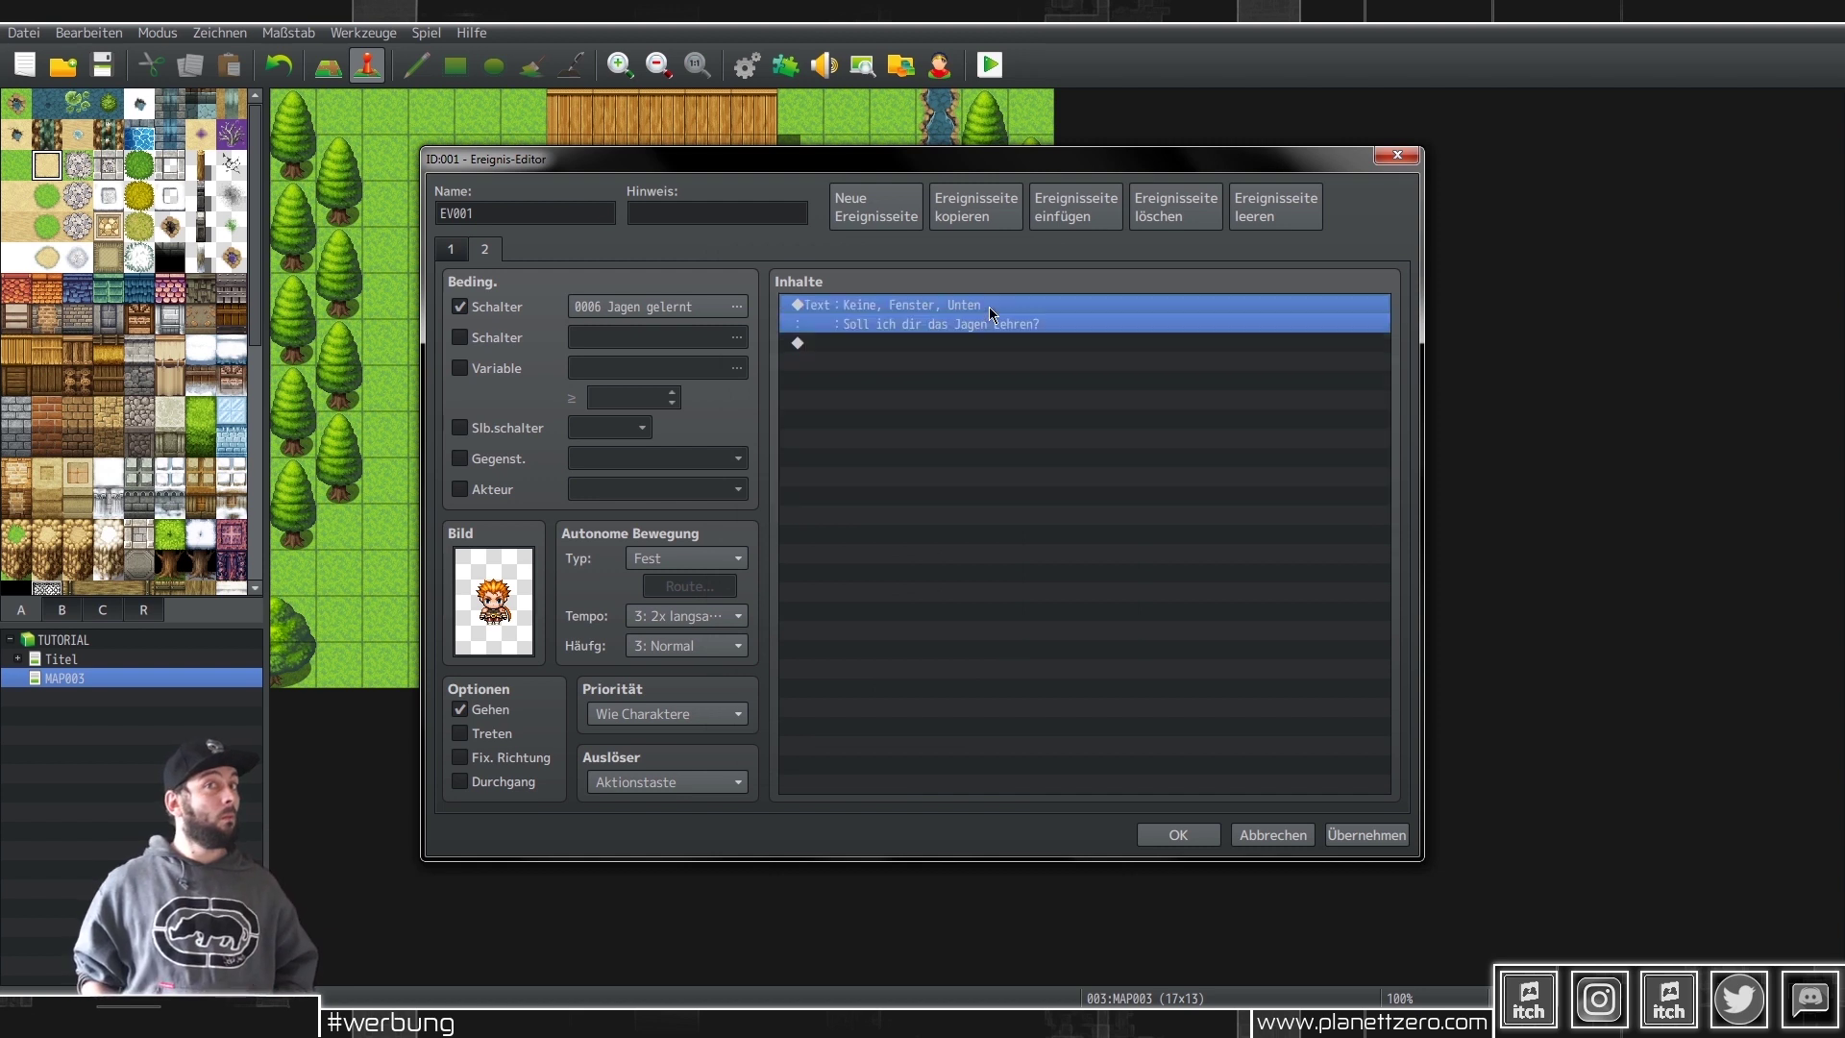
double_click(989, 307)
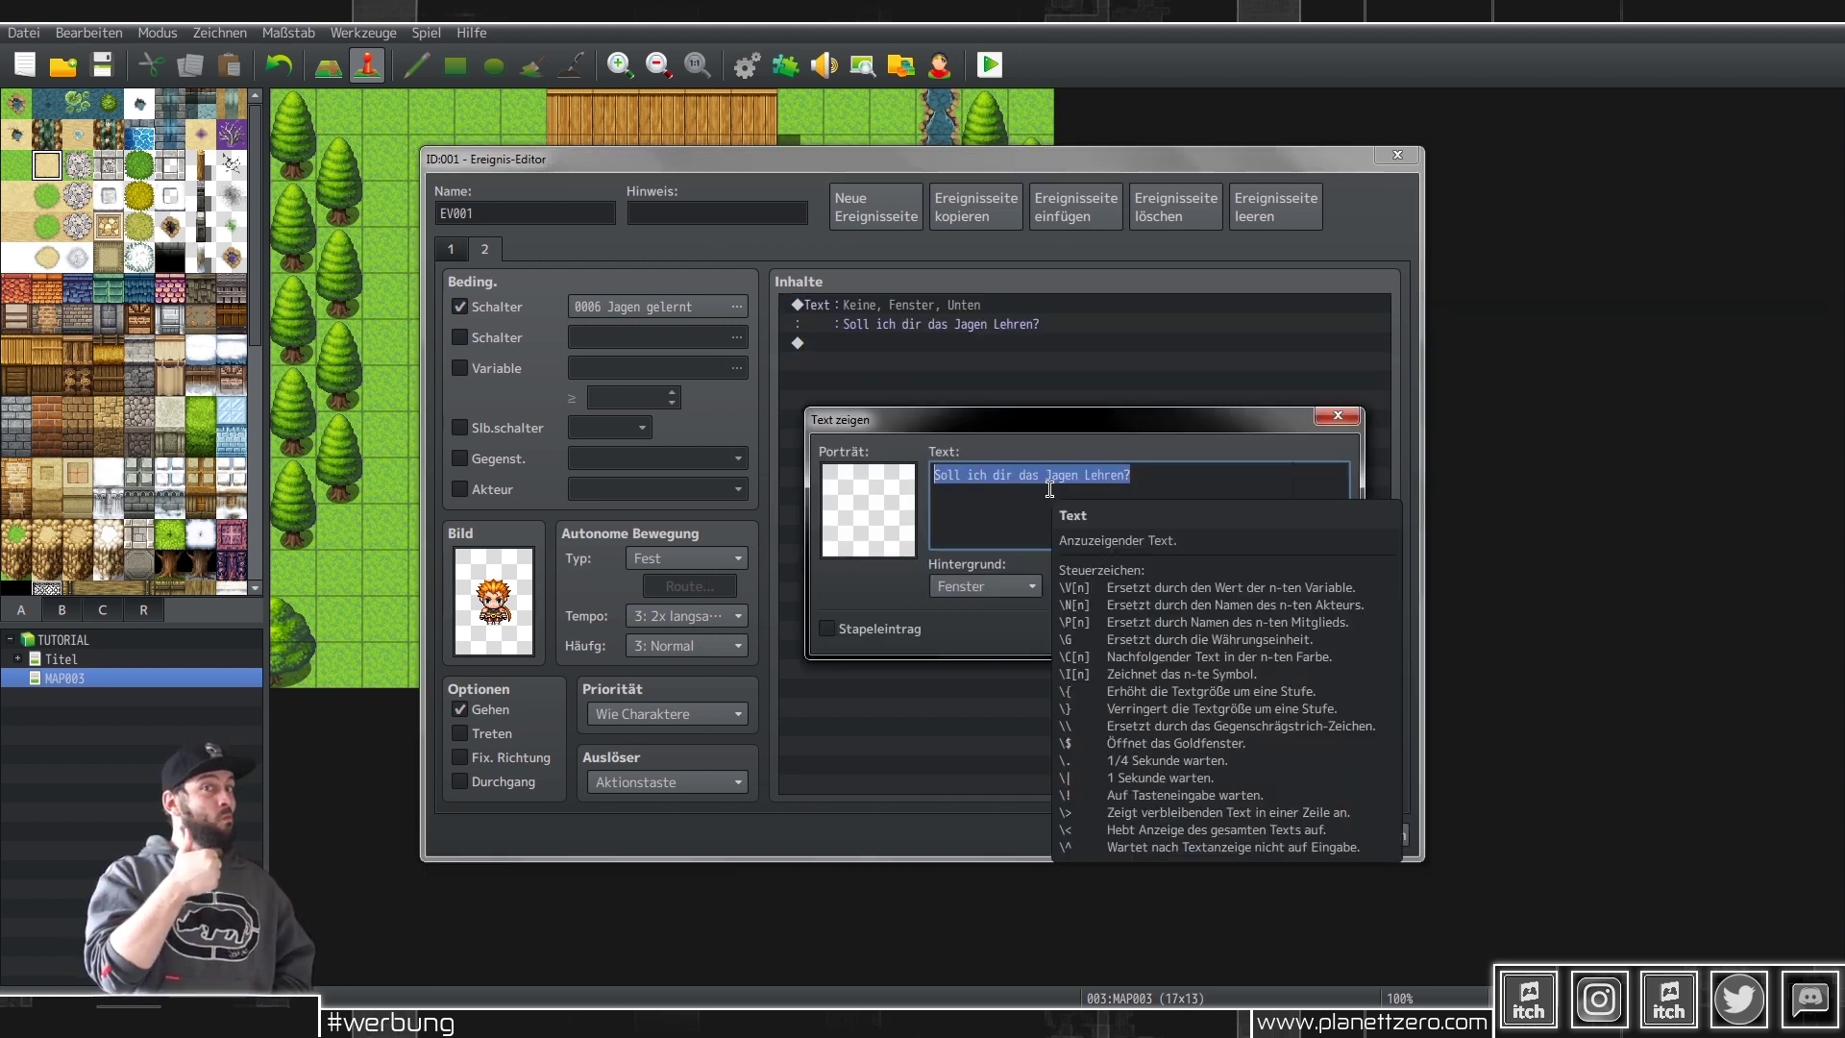
text(Ich kann dir nichts mehr l)
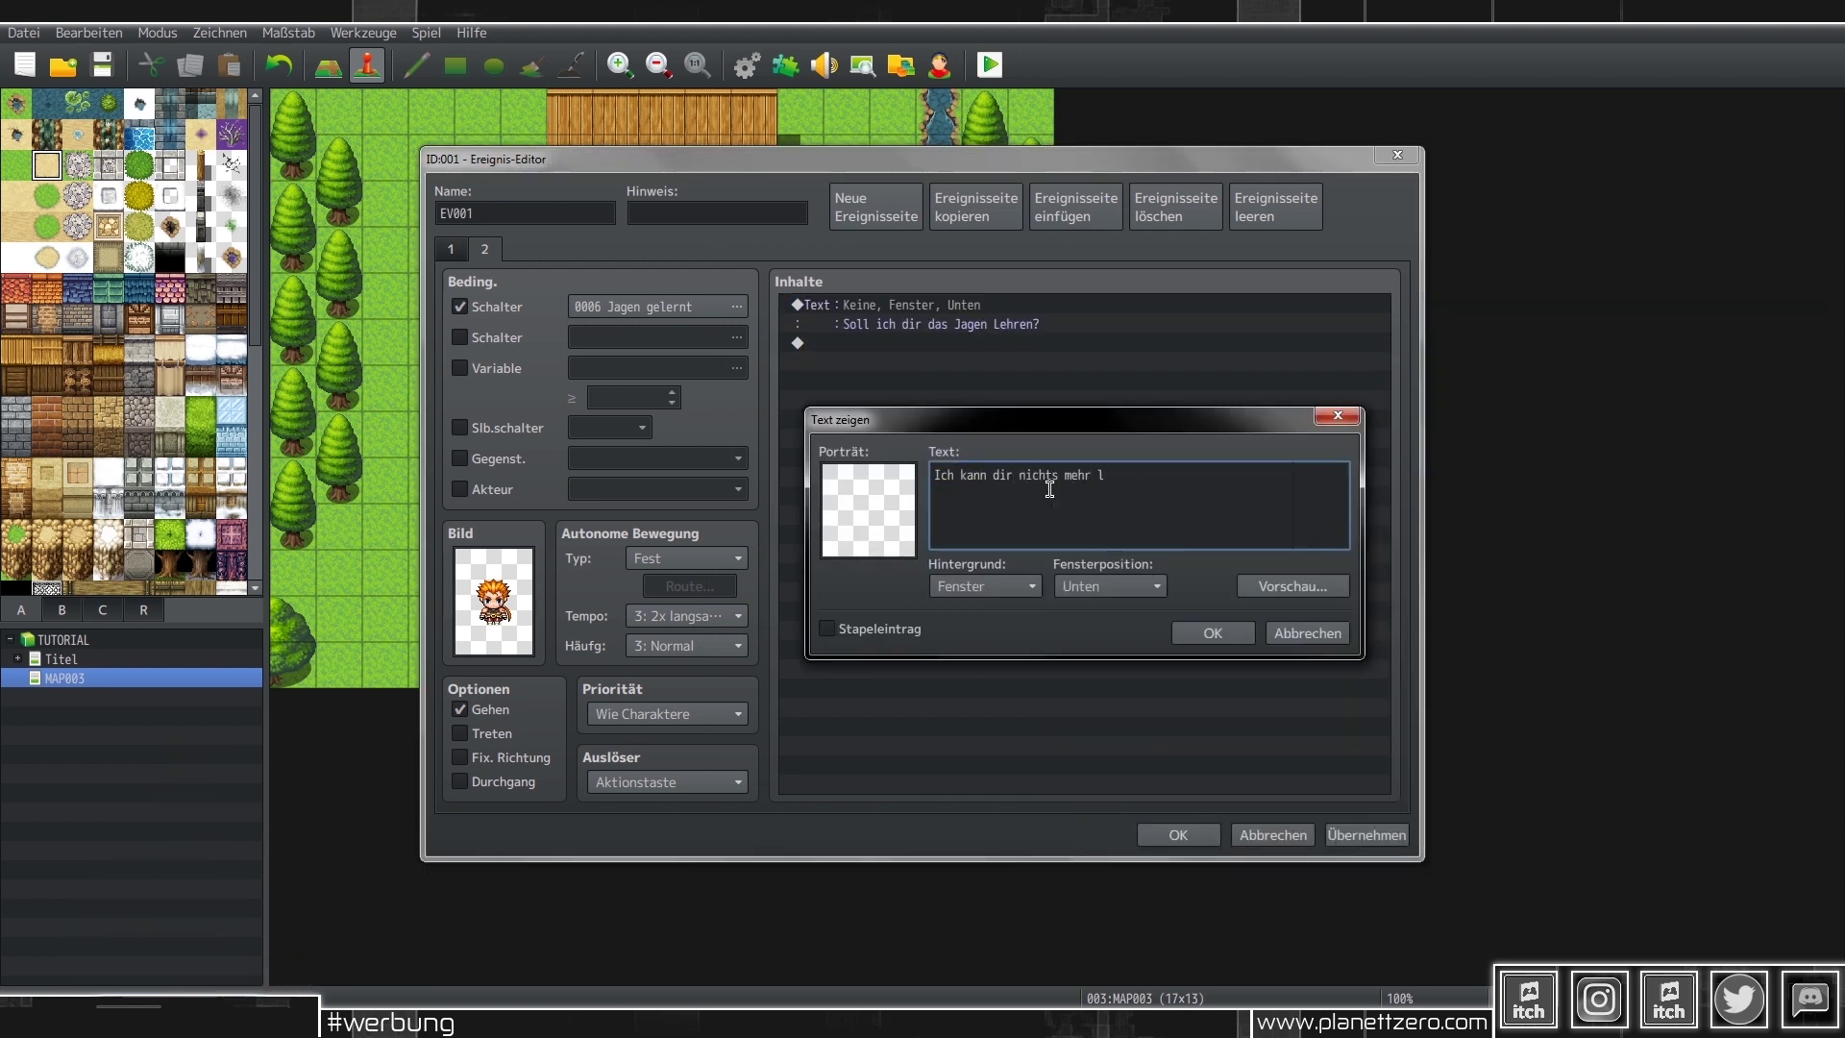
click(1192, 637)
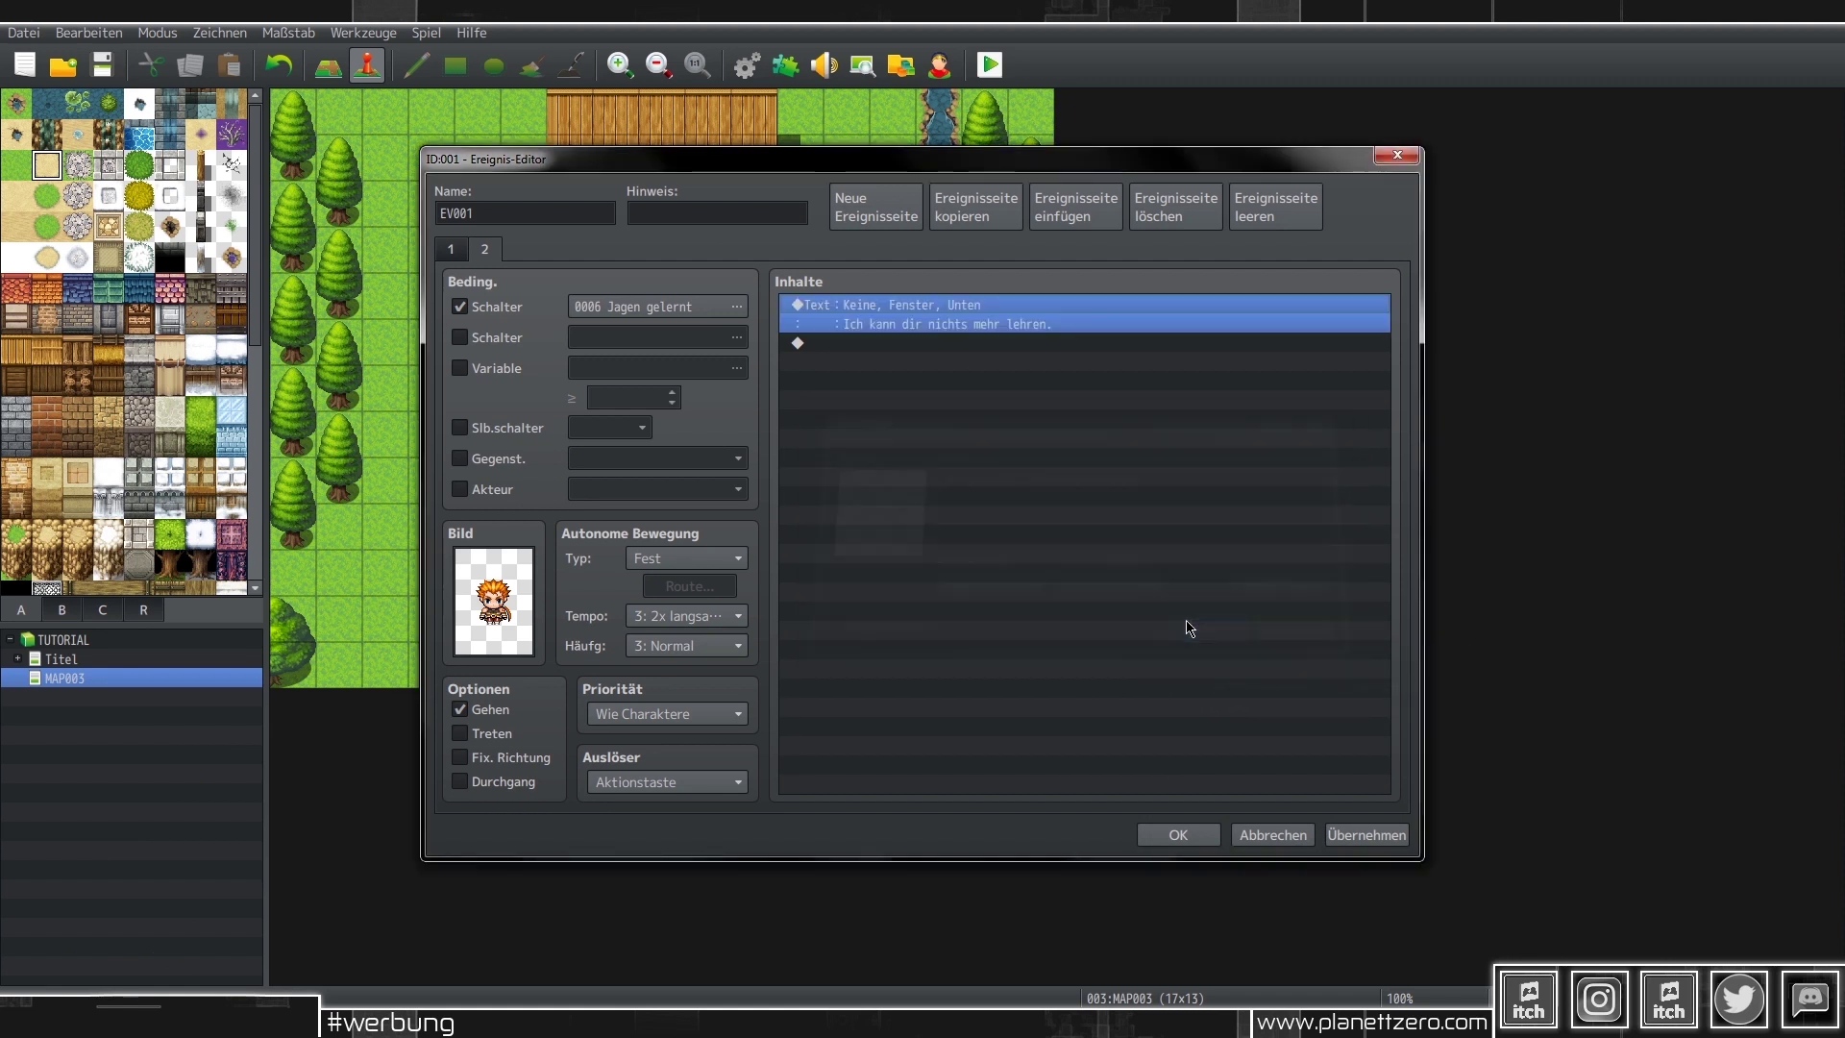
click(1372, 844)
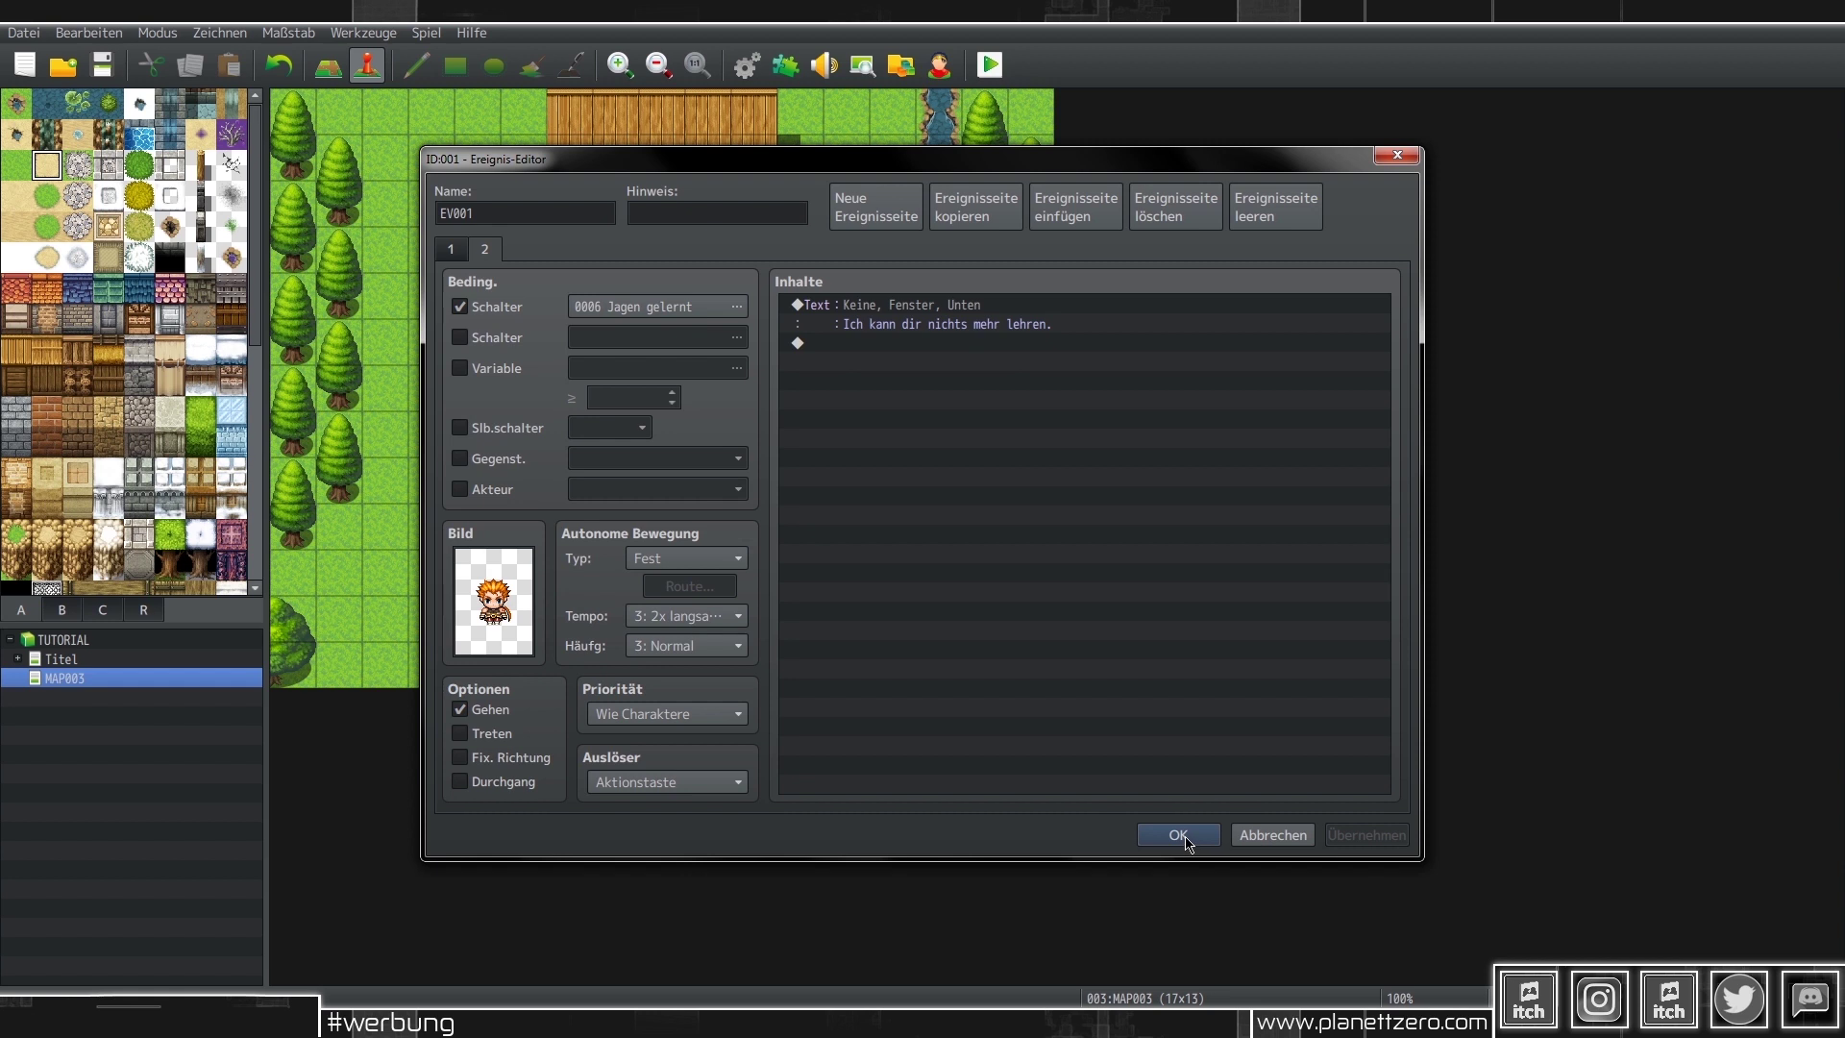
click(450, 252)
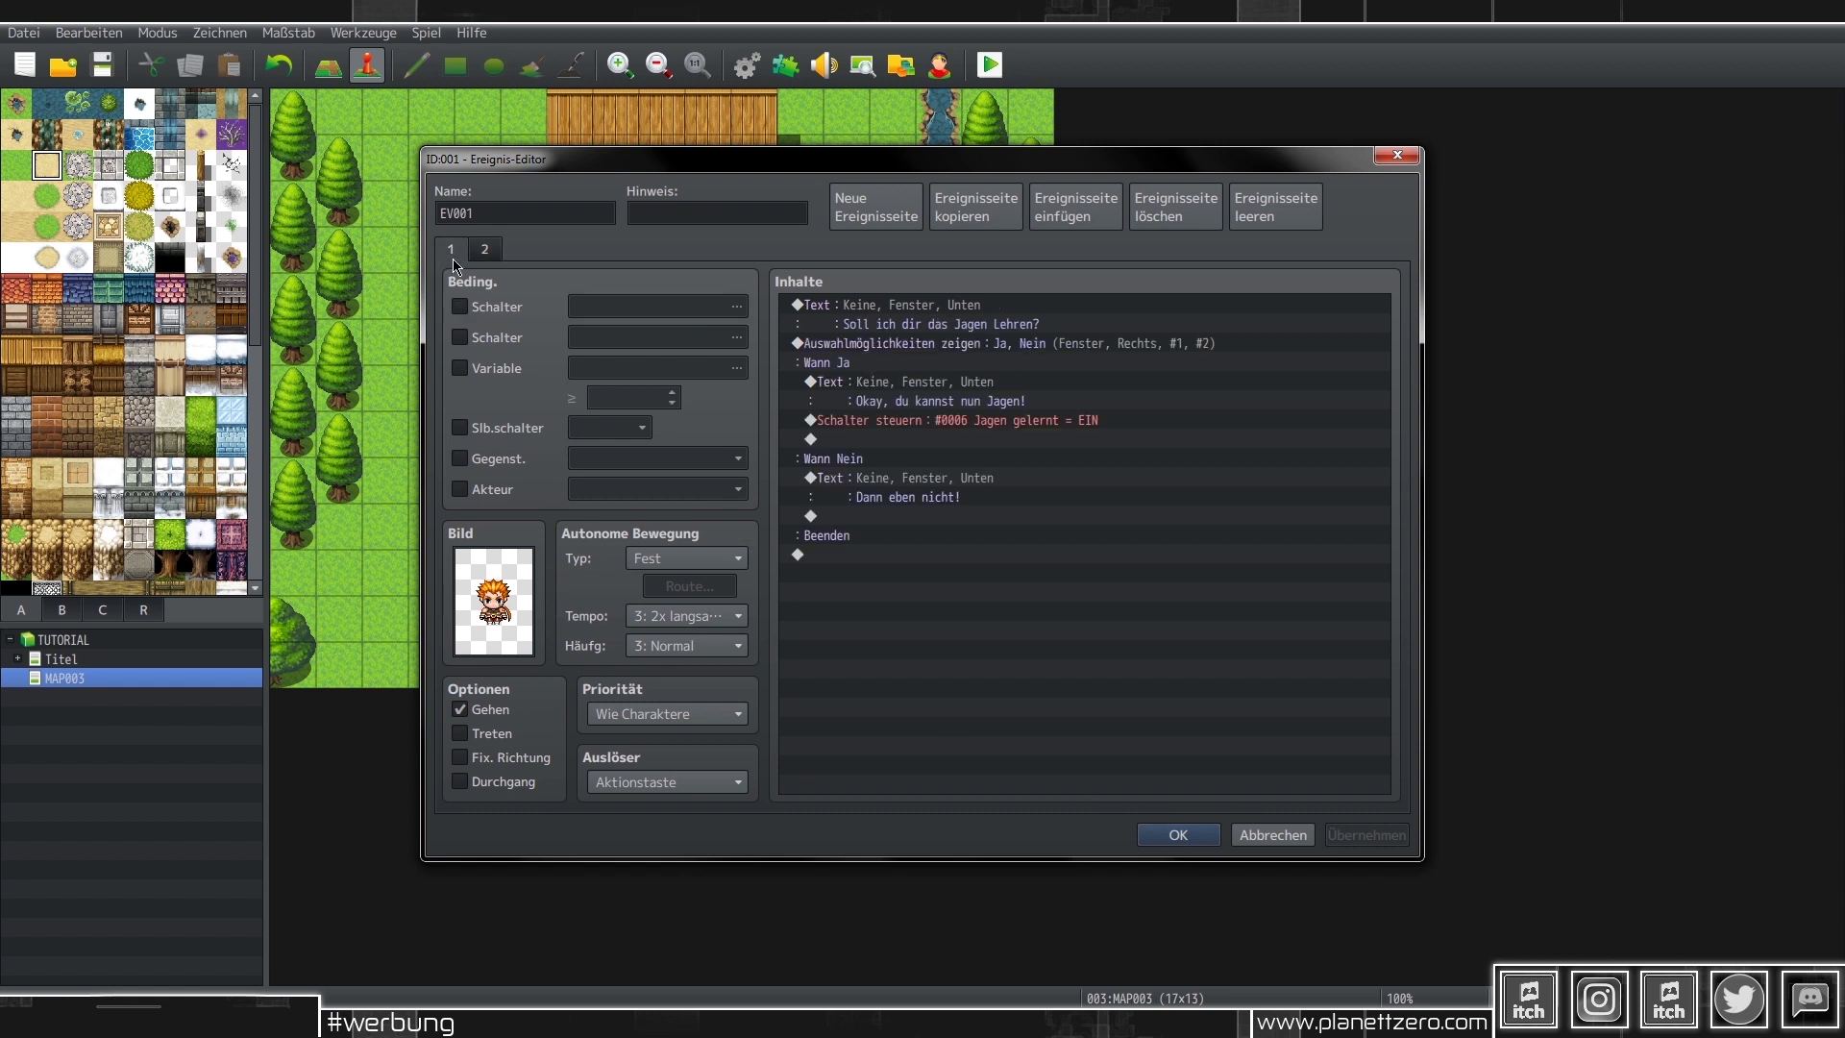
- Save the teacher event and create event EV002 with the grey cat Nature sprite
click(484, 252)
click(1182, 839)
double_click(490, 387)
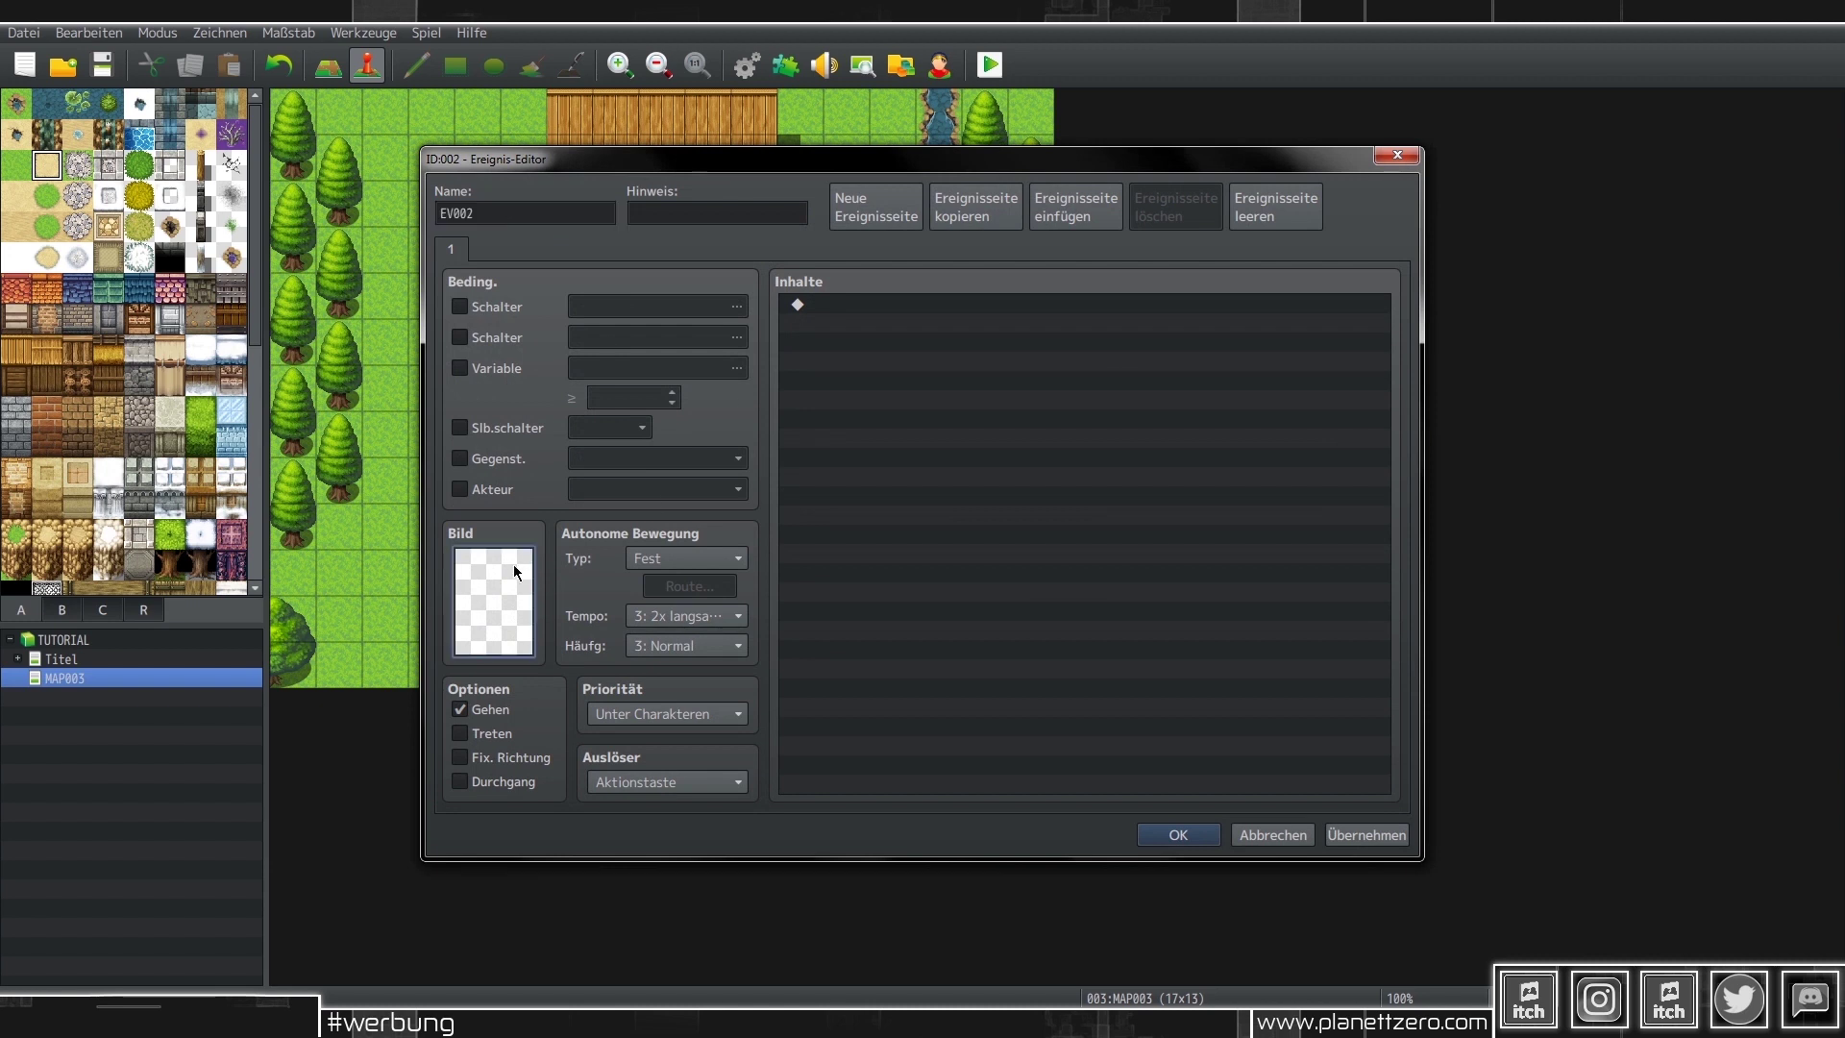
double_click(513, 563)
scroll(670, 406, down, 2)
scroll(670, 407, down, 1)
click(665, 394)
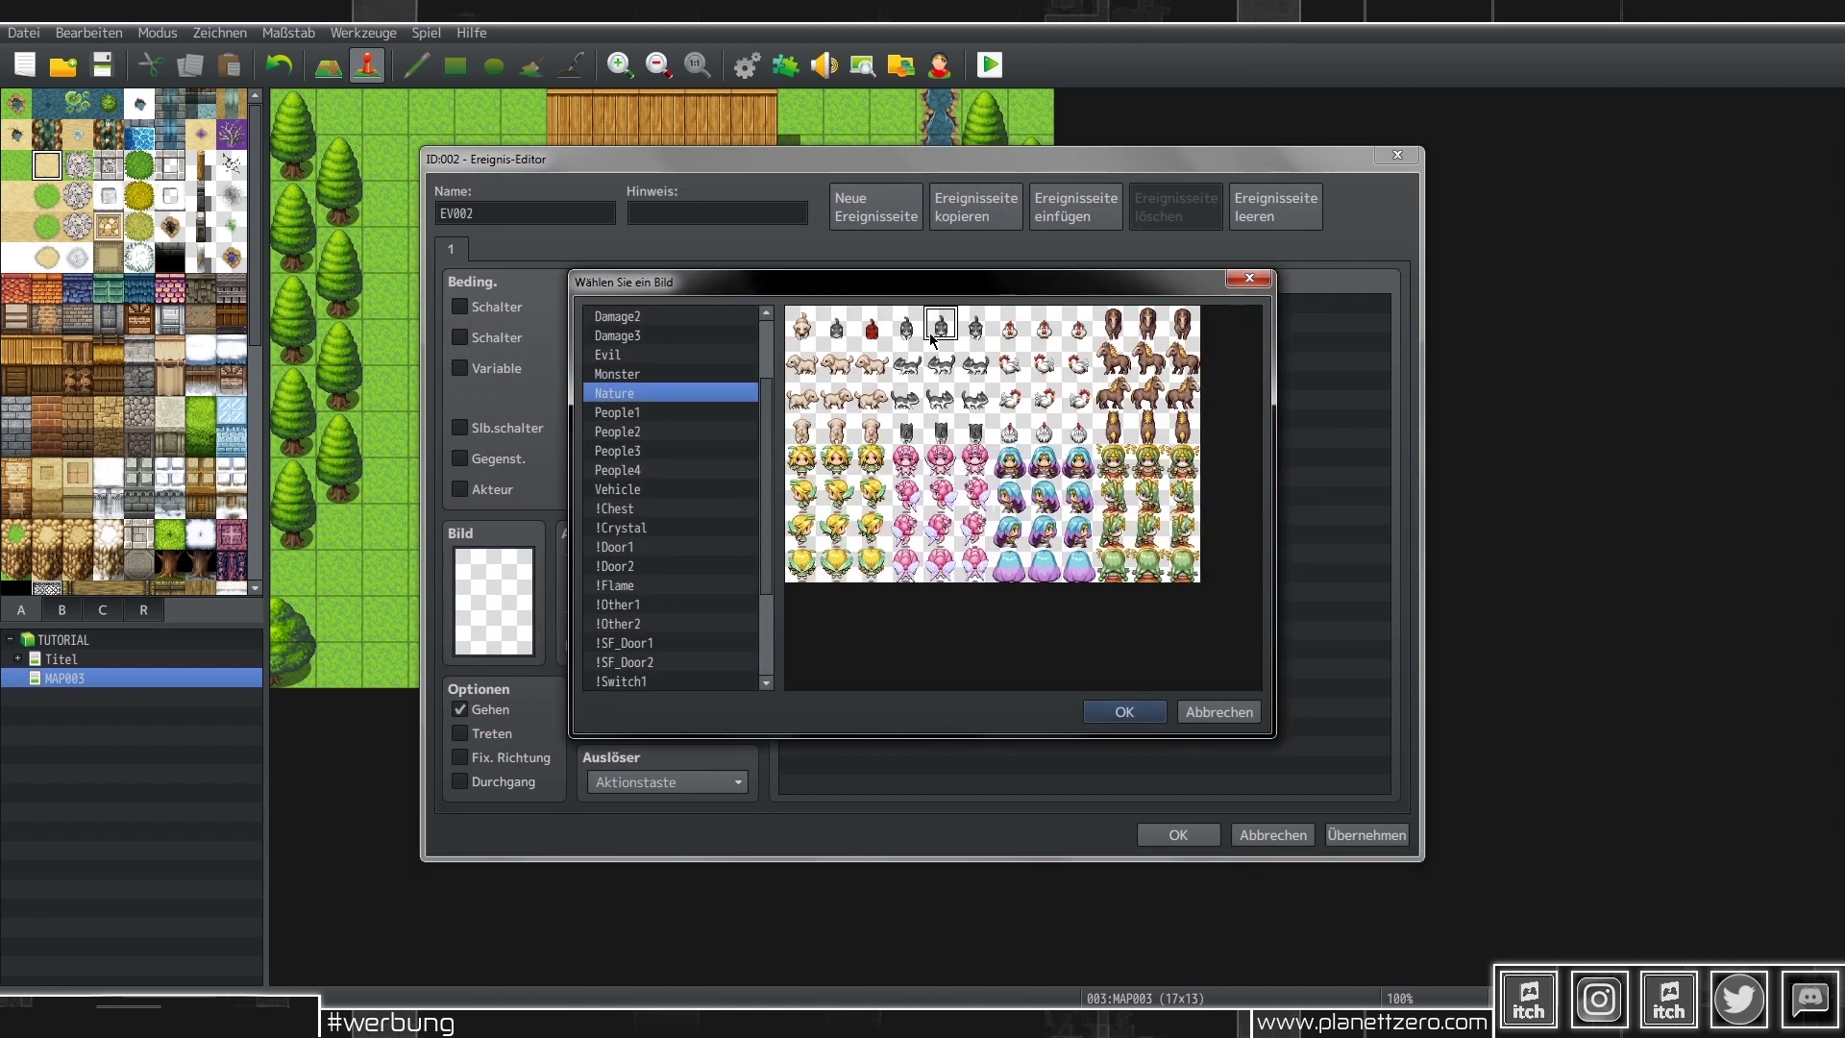
double_click(931, 338)
- Set EV002's movement to Zufällig (random) and apply the settings
click(661, 565)
click(669, 603)
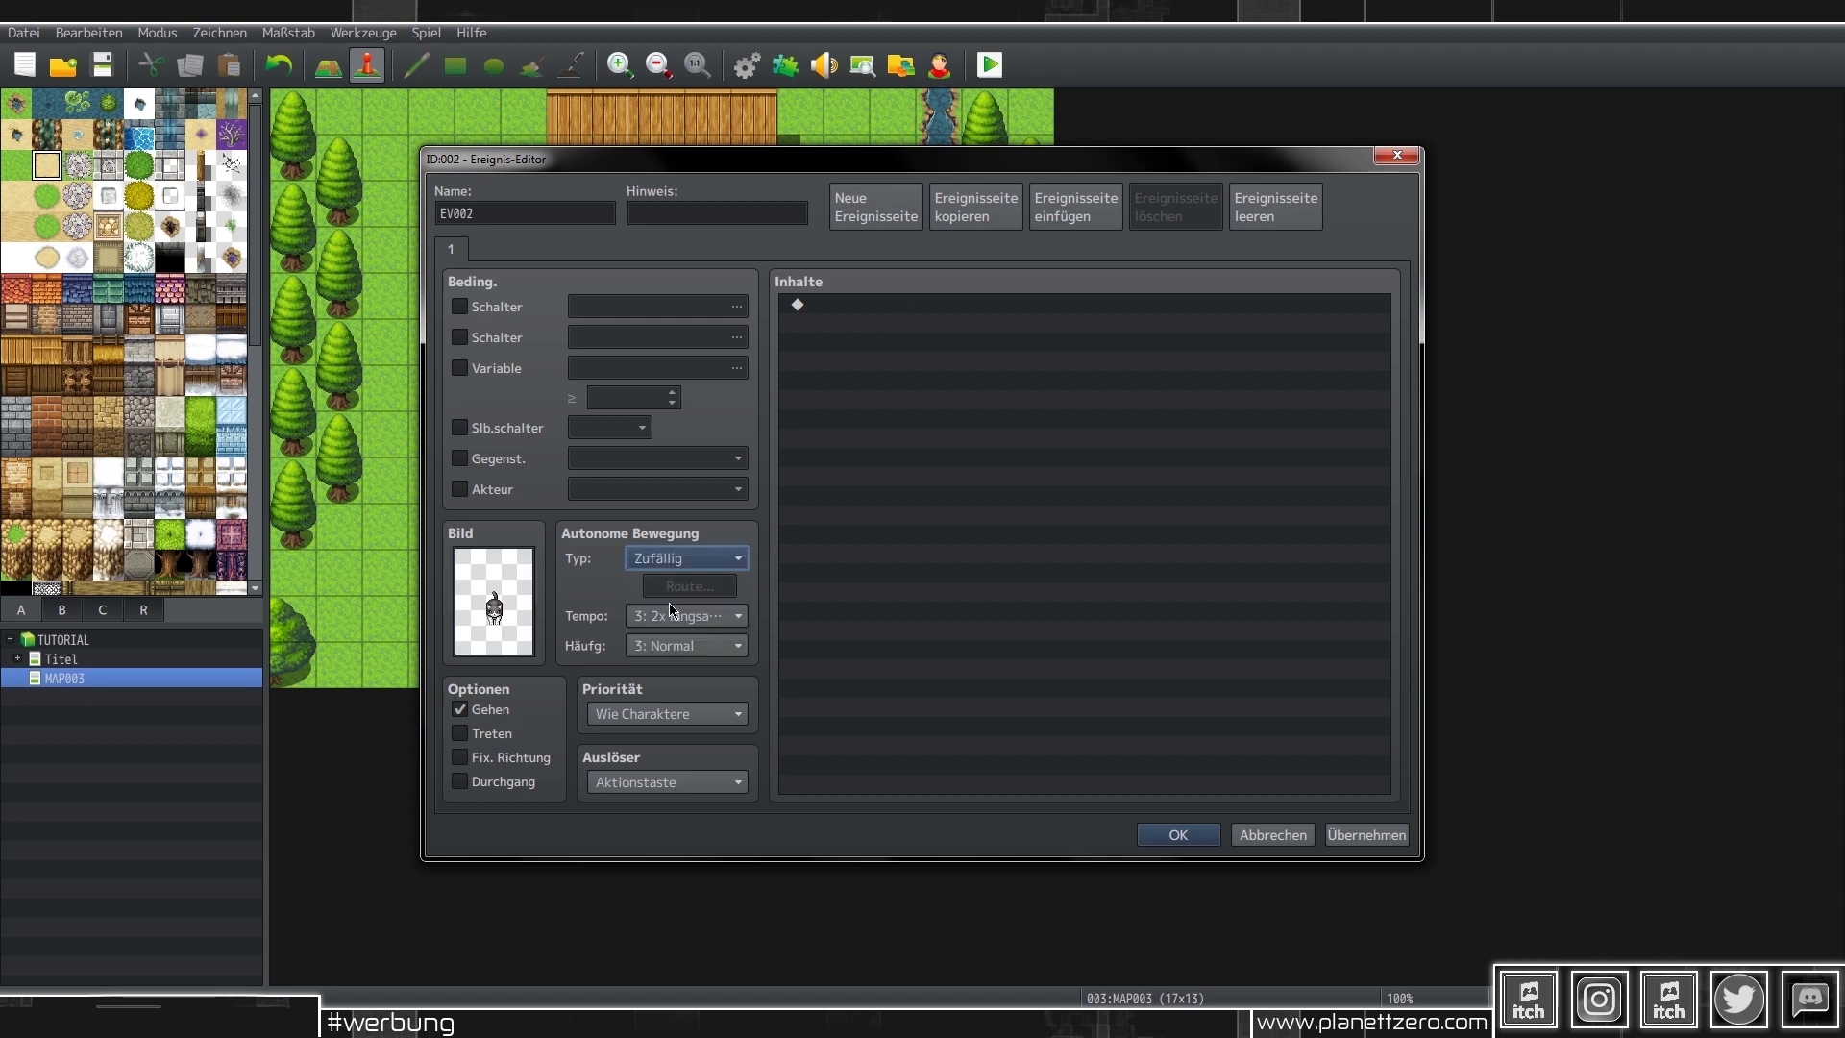
click(1377, 836)
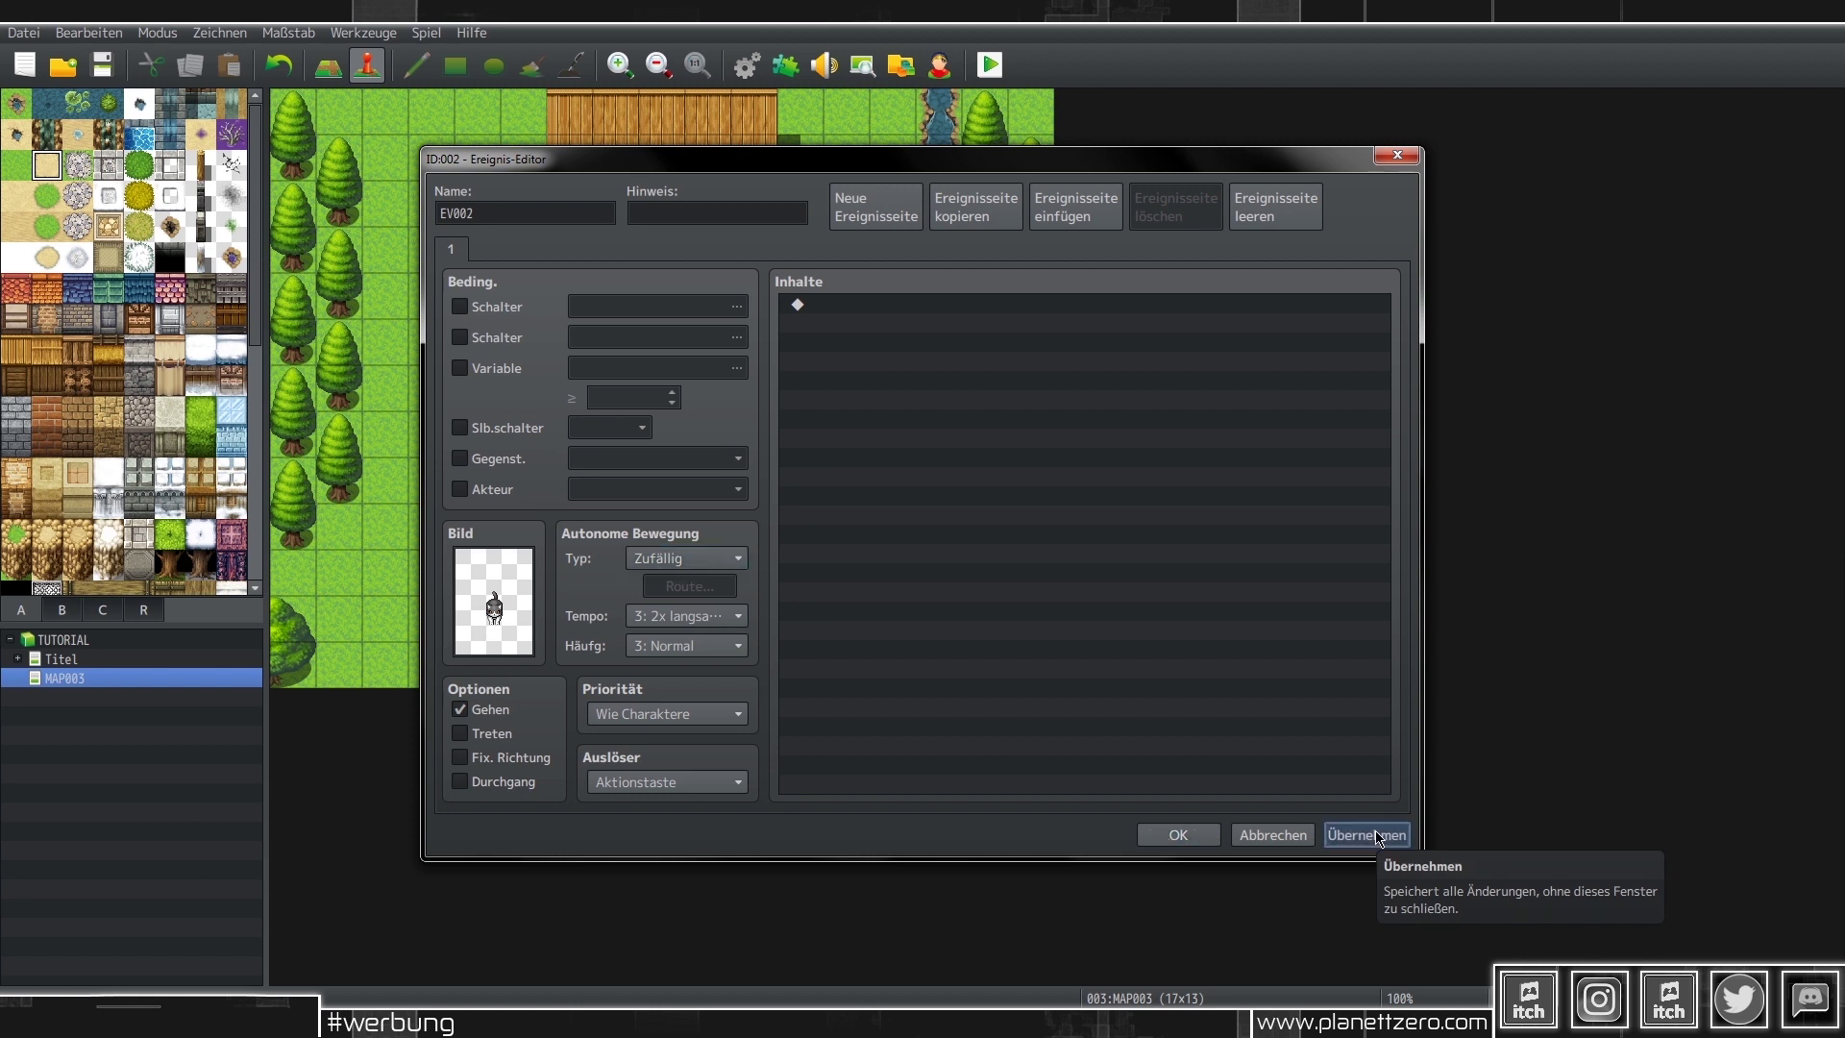
click(995, 531)
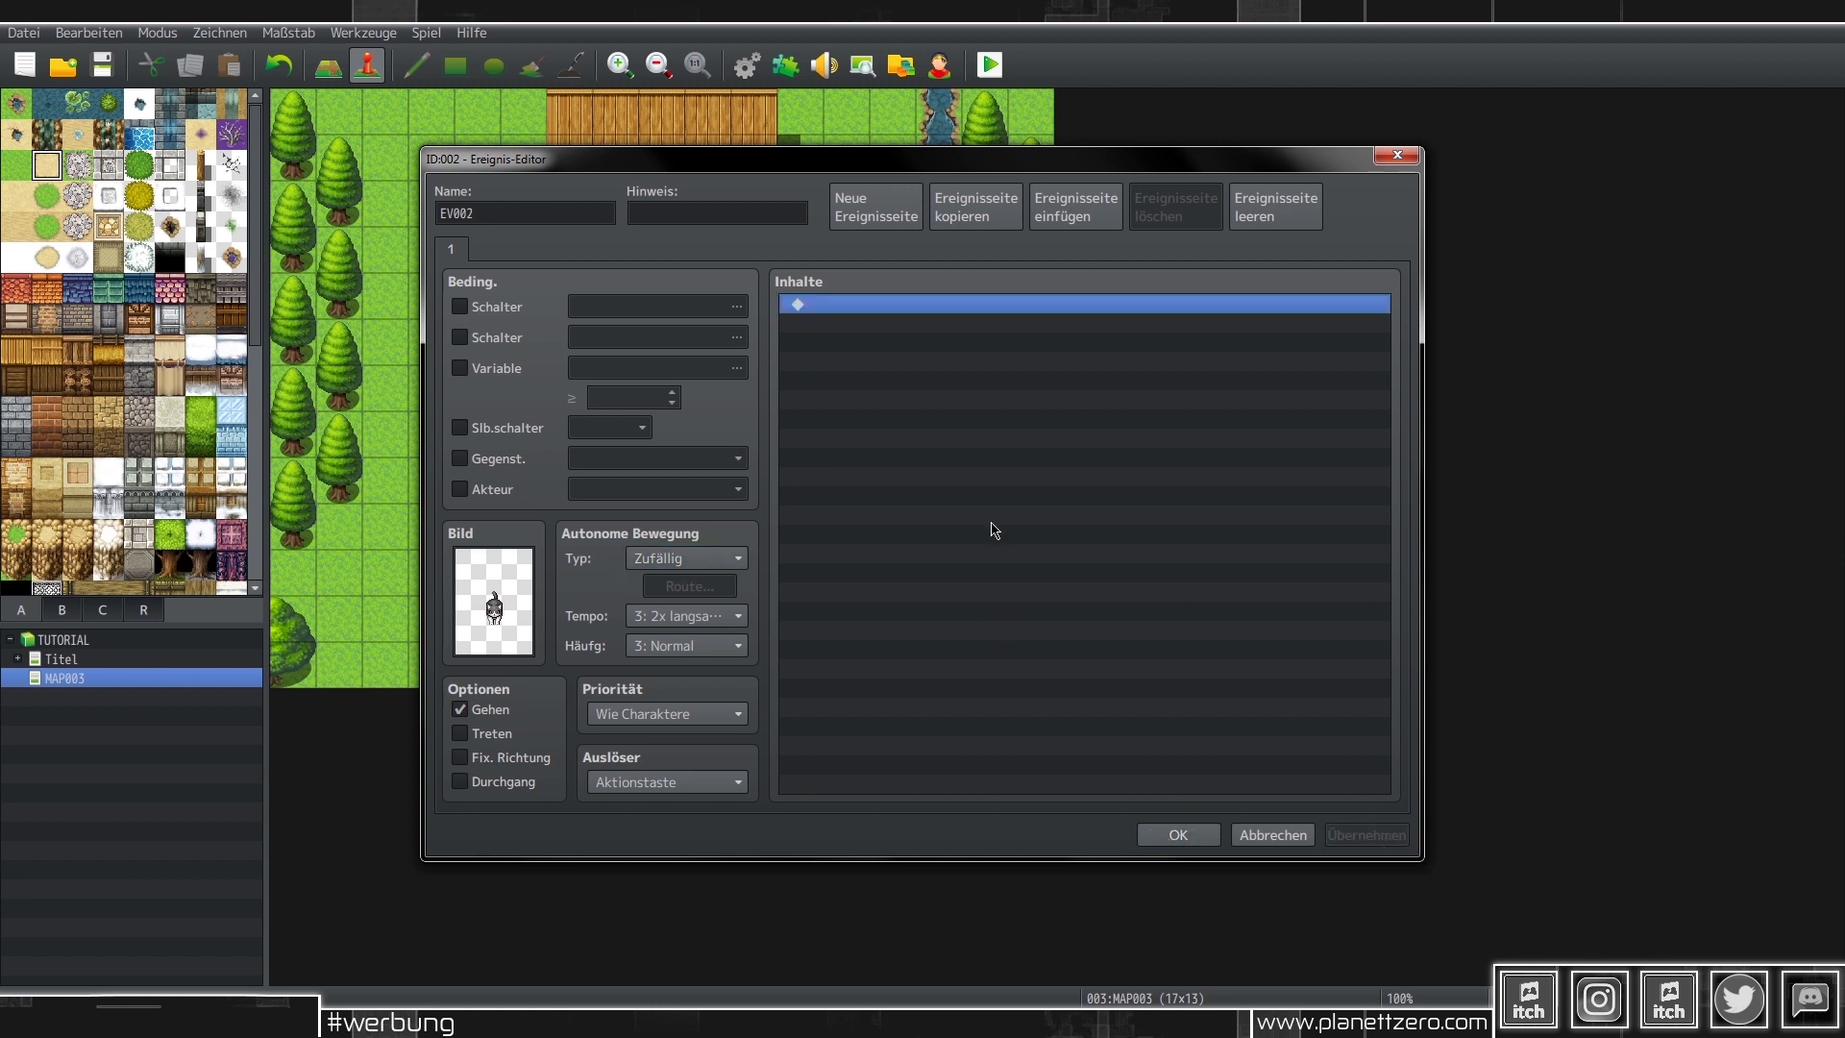
- Add a Hit Physical animation on this event, waiting until it finishes
double_click(873, 533)
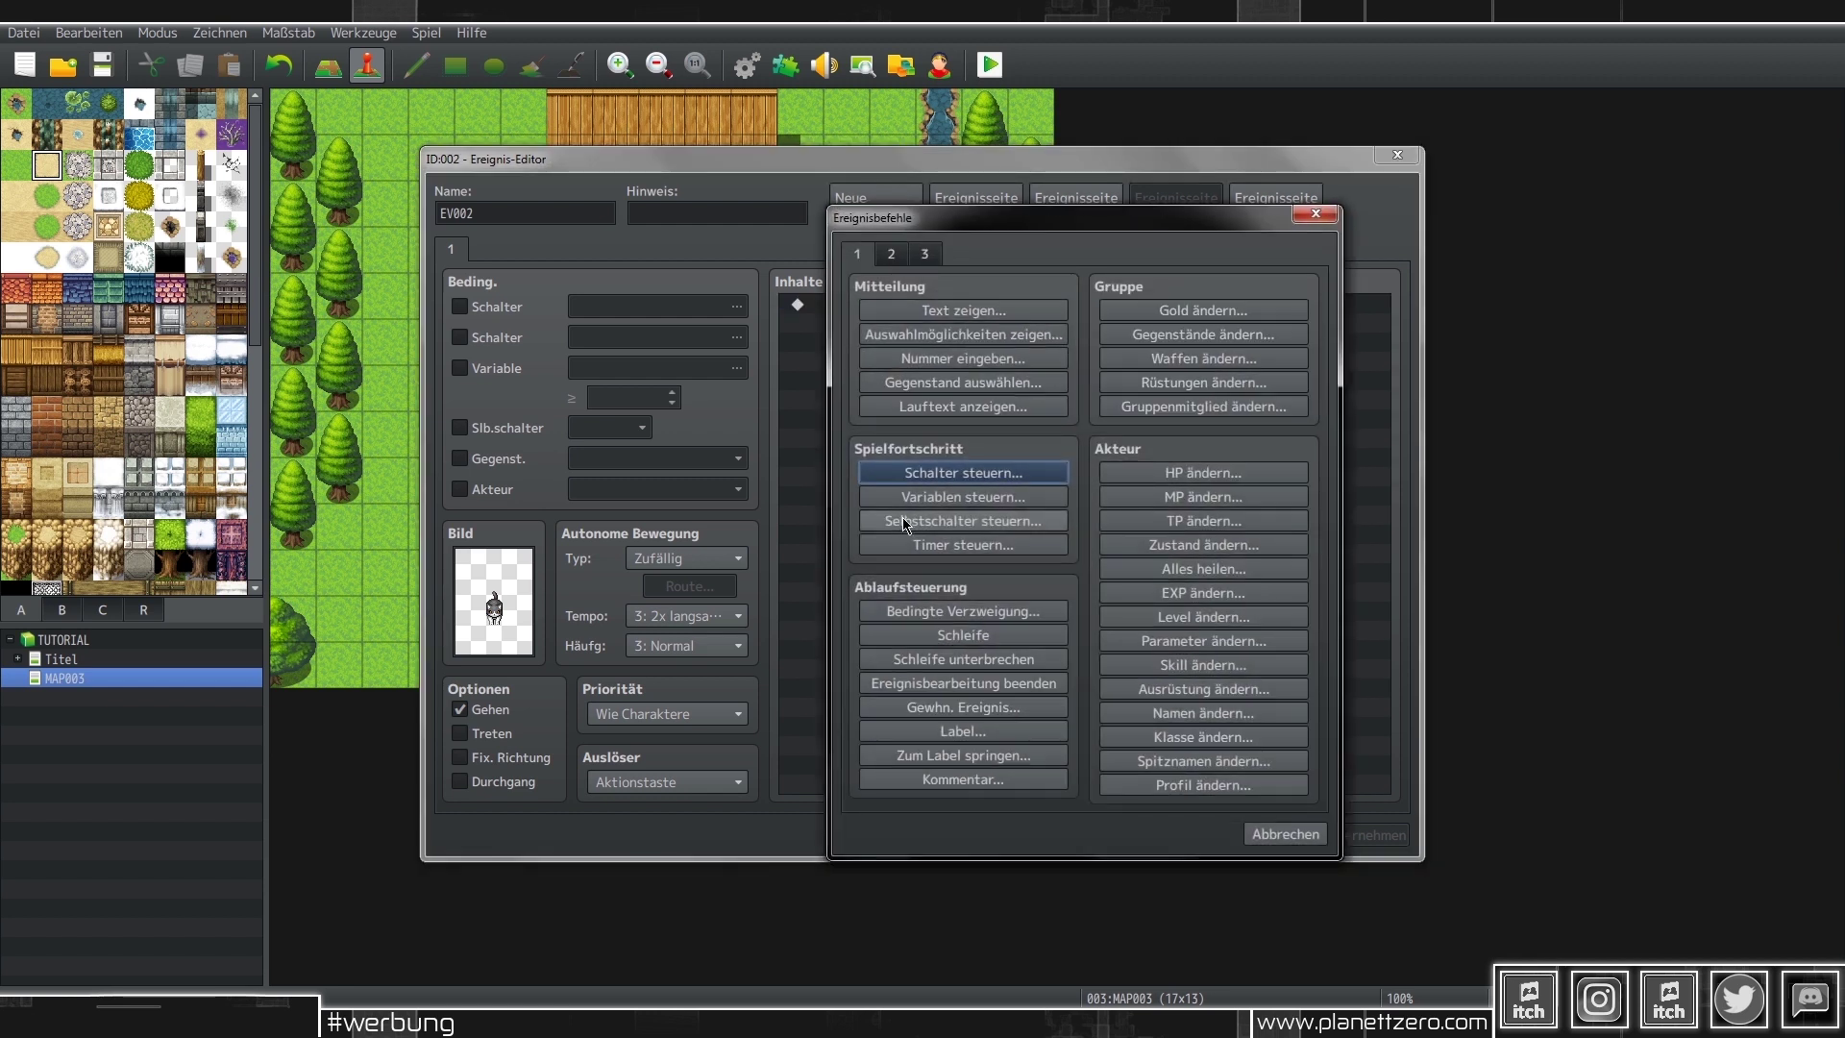
click(896, 255)
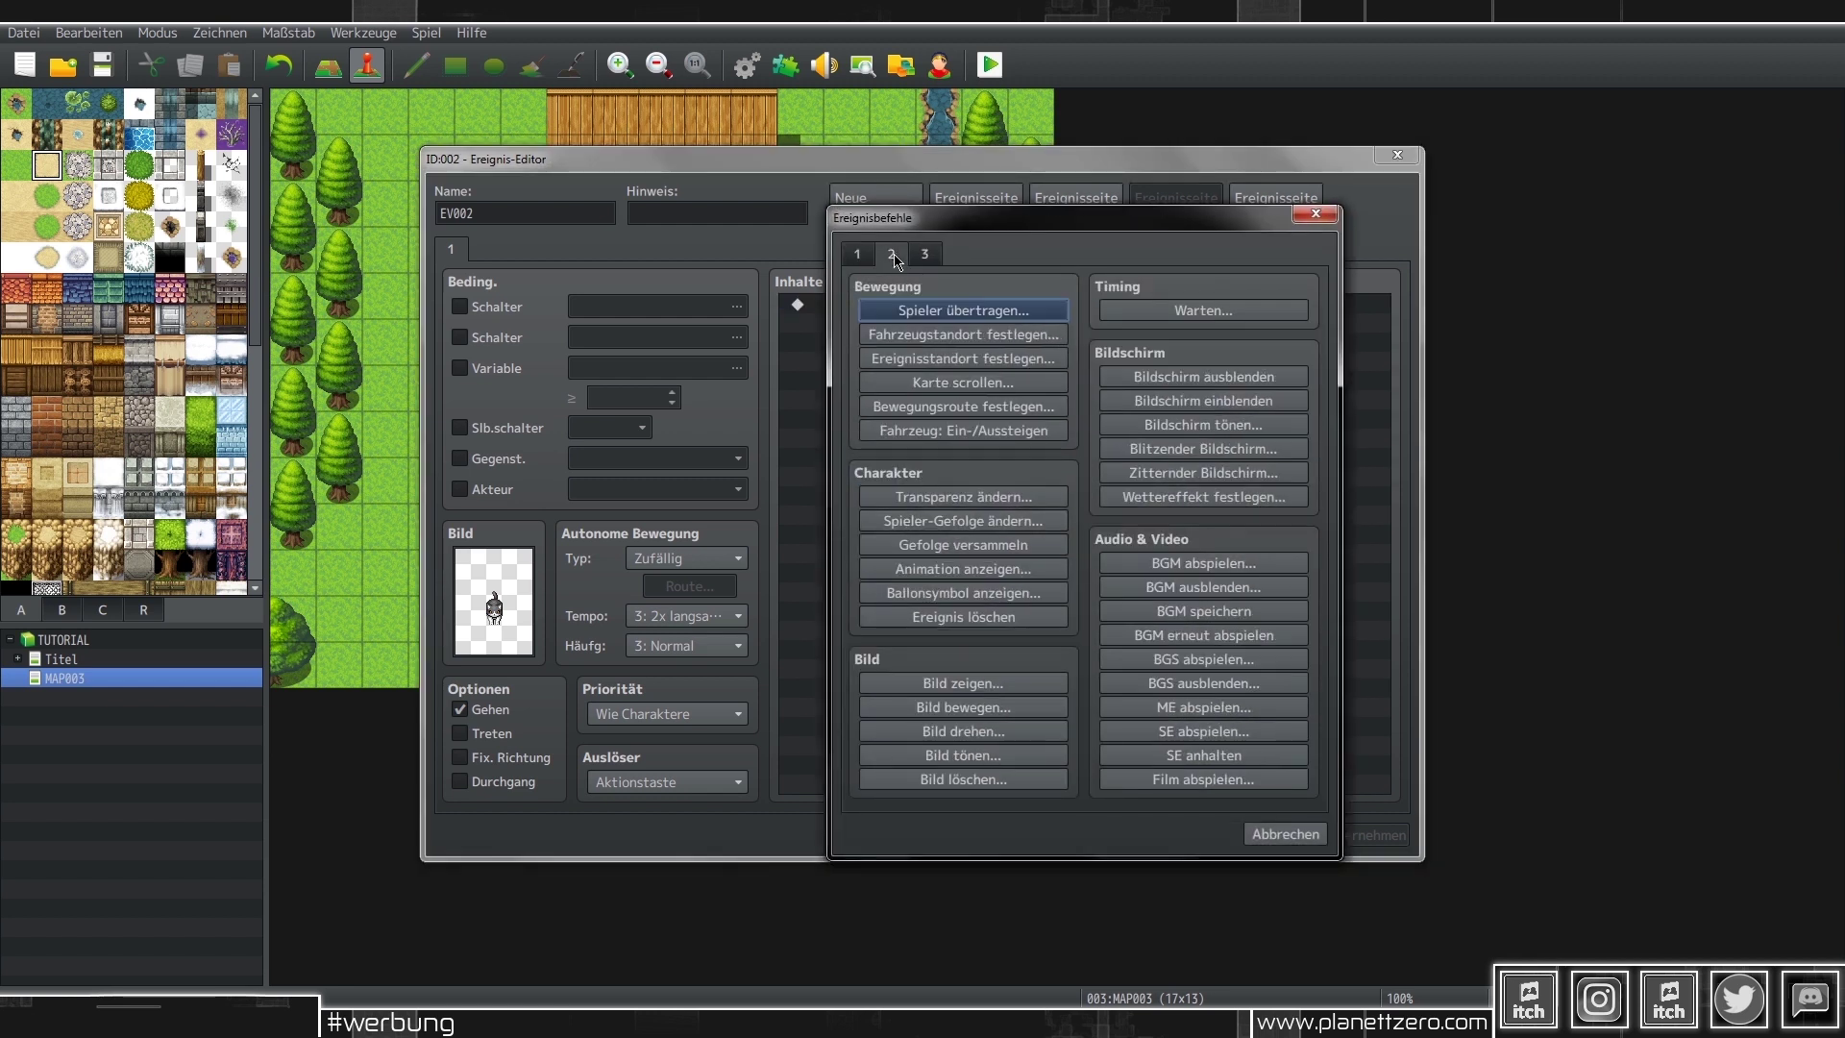
click(956, 569)
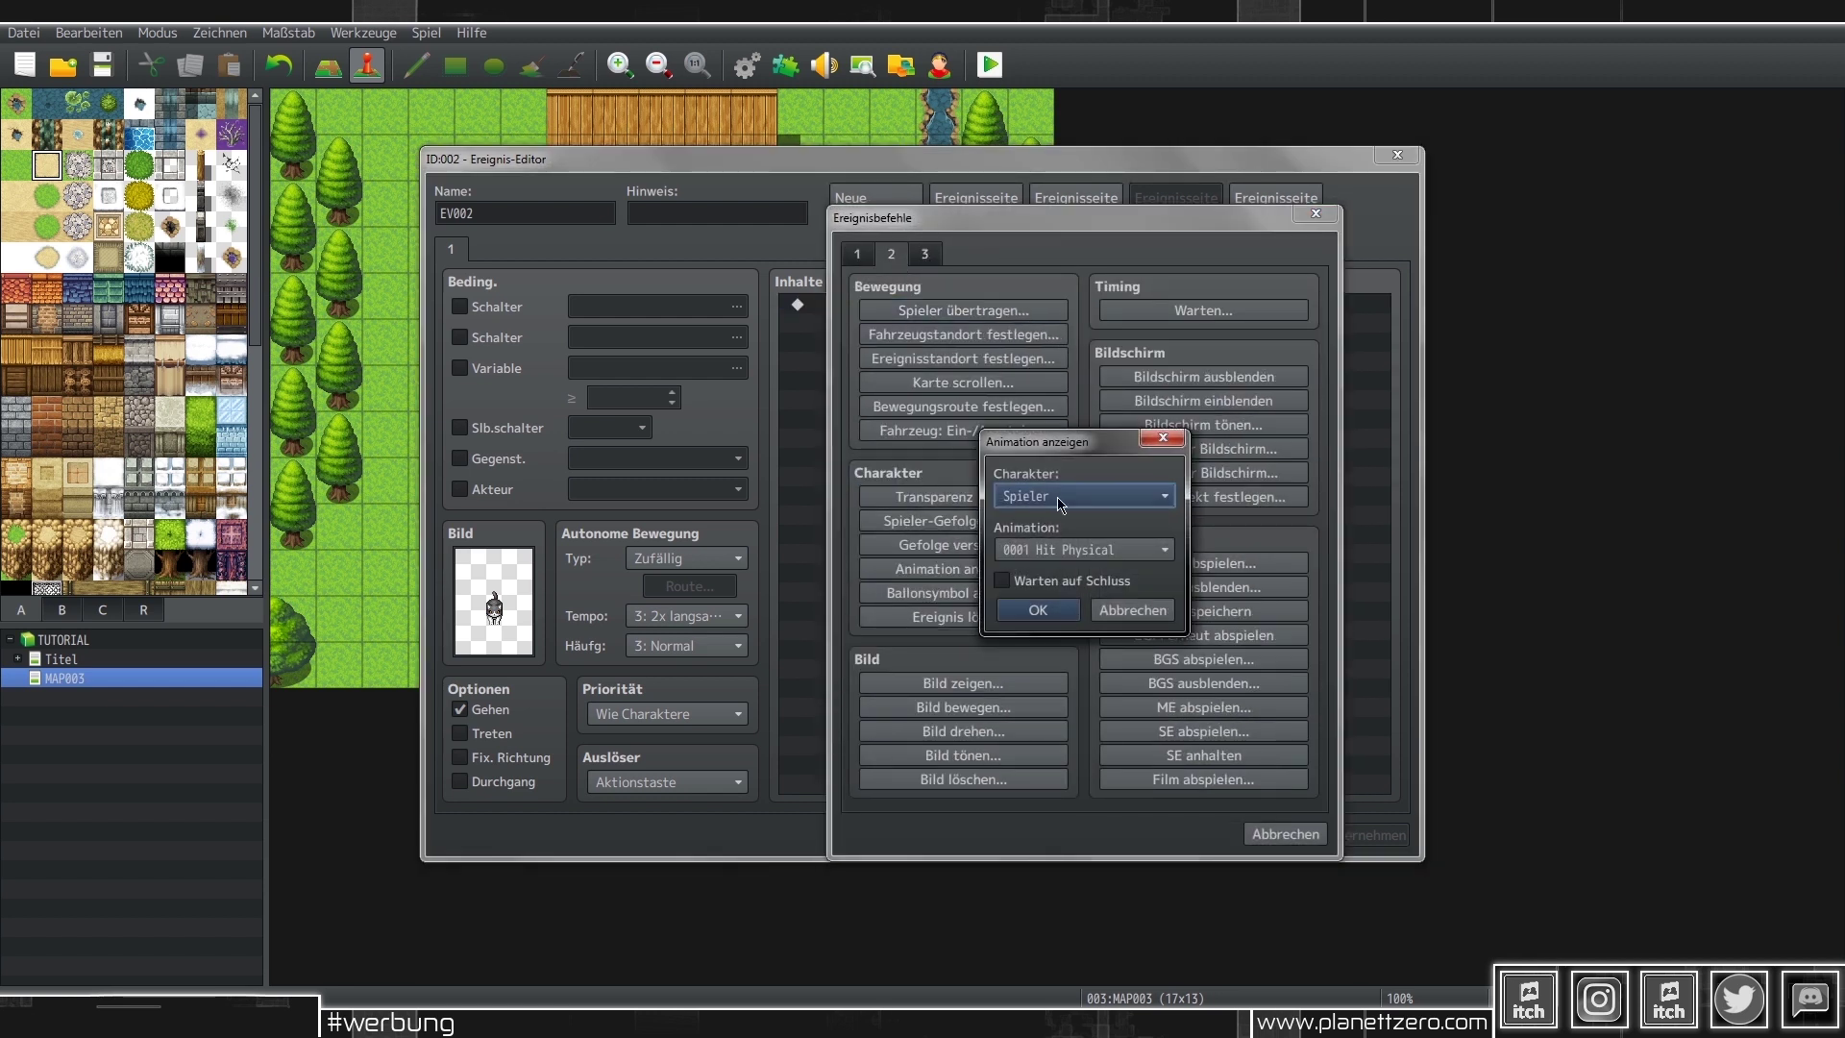
click(1061, 503)
click(1062, 536)
click(1063, 549)
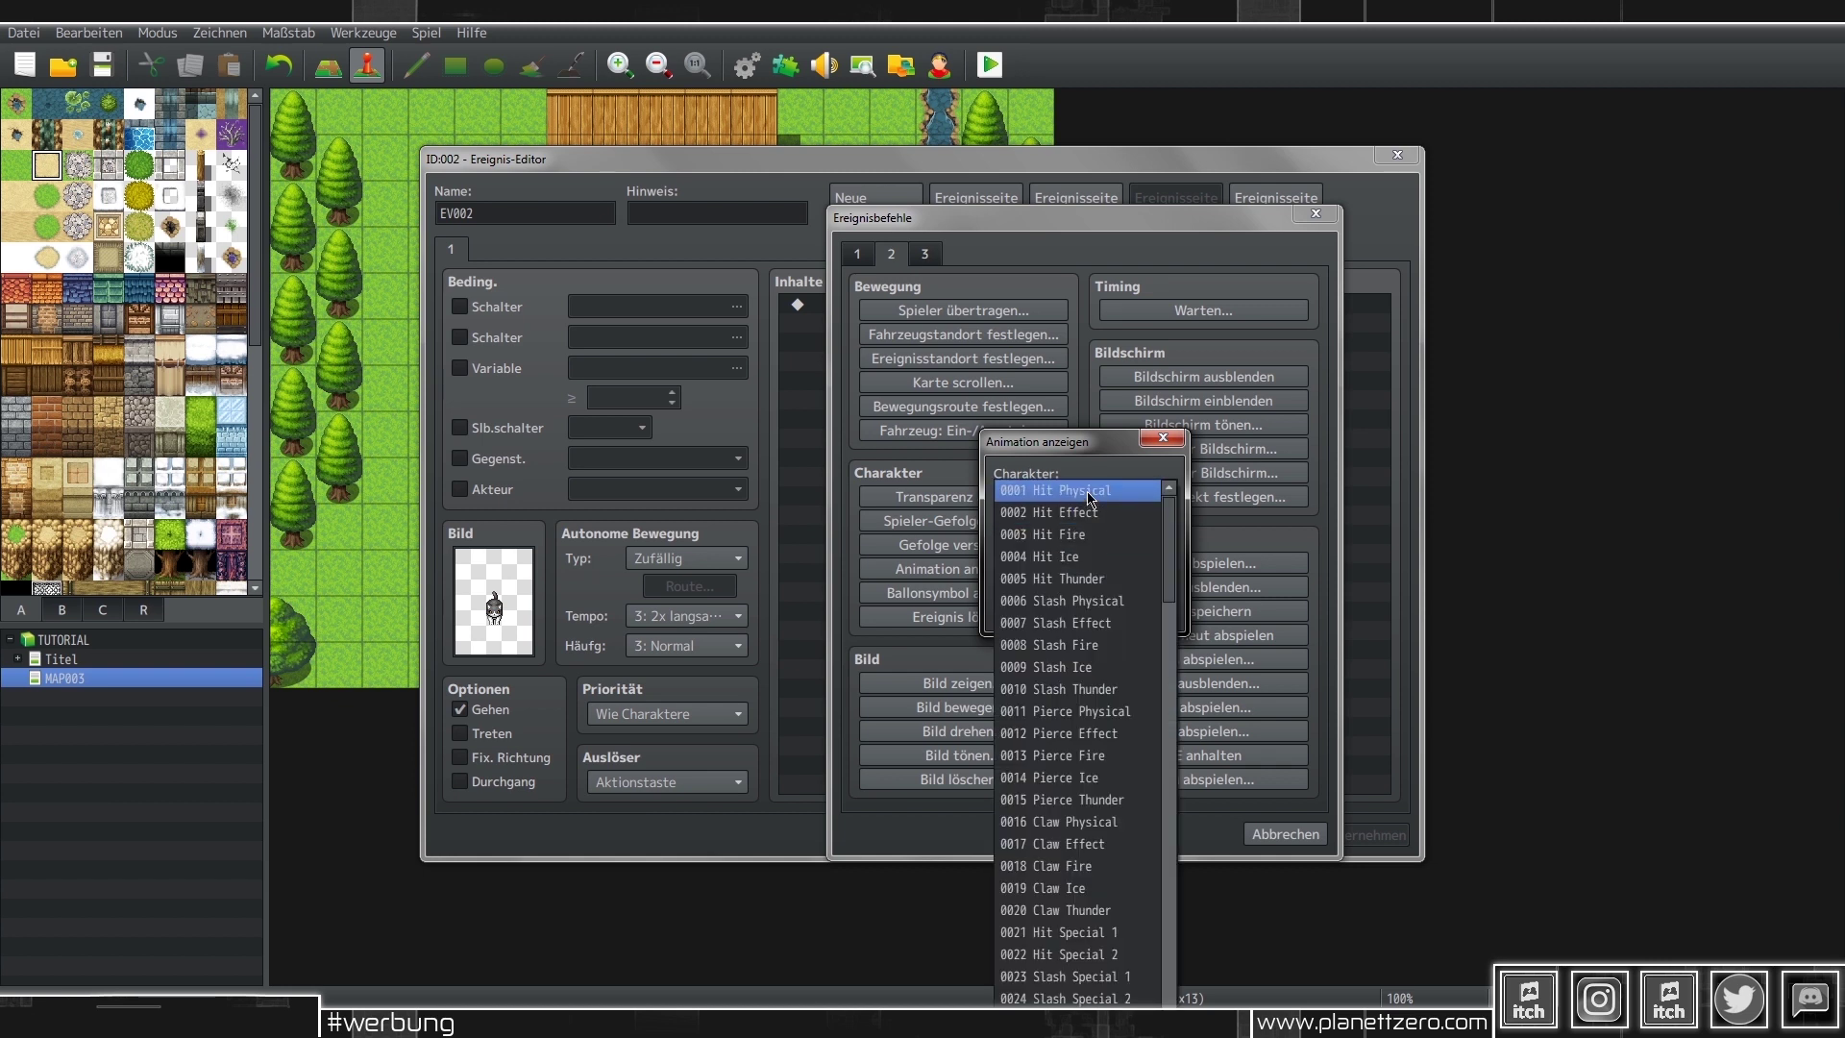
click(1091, 494)
click(1051, 584)
click(1038, 610)
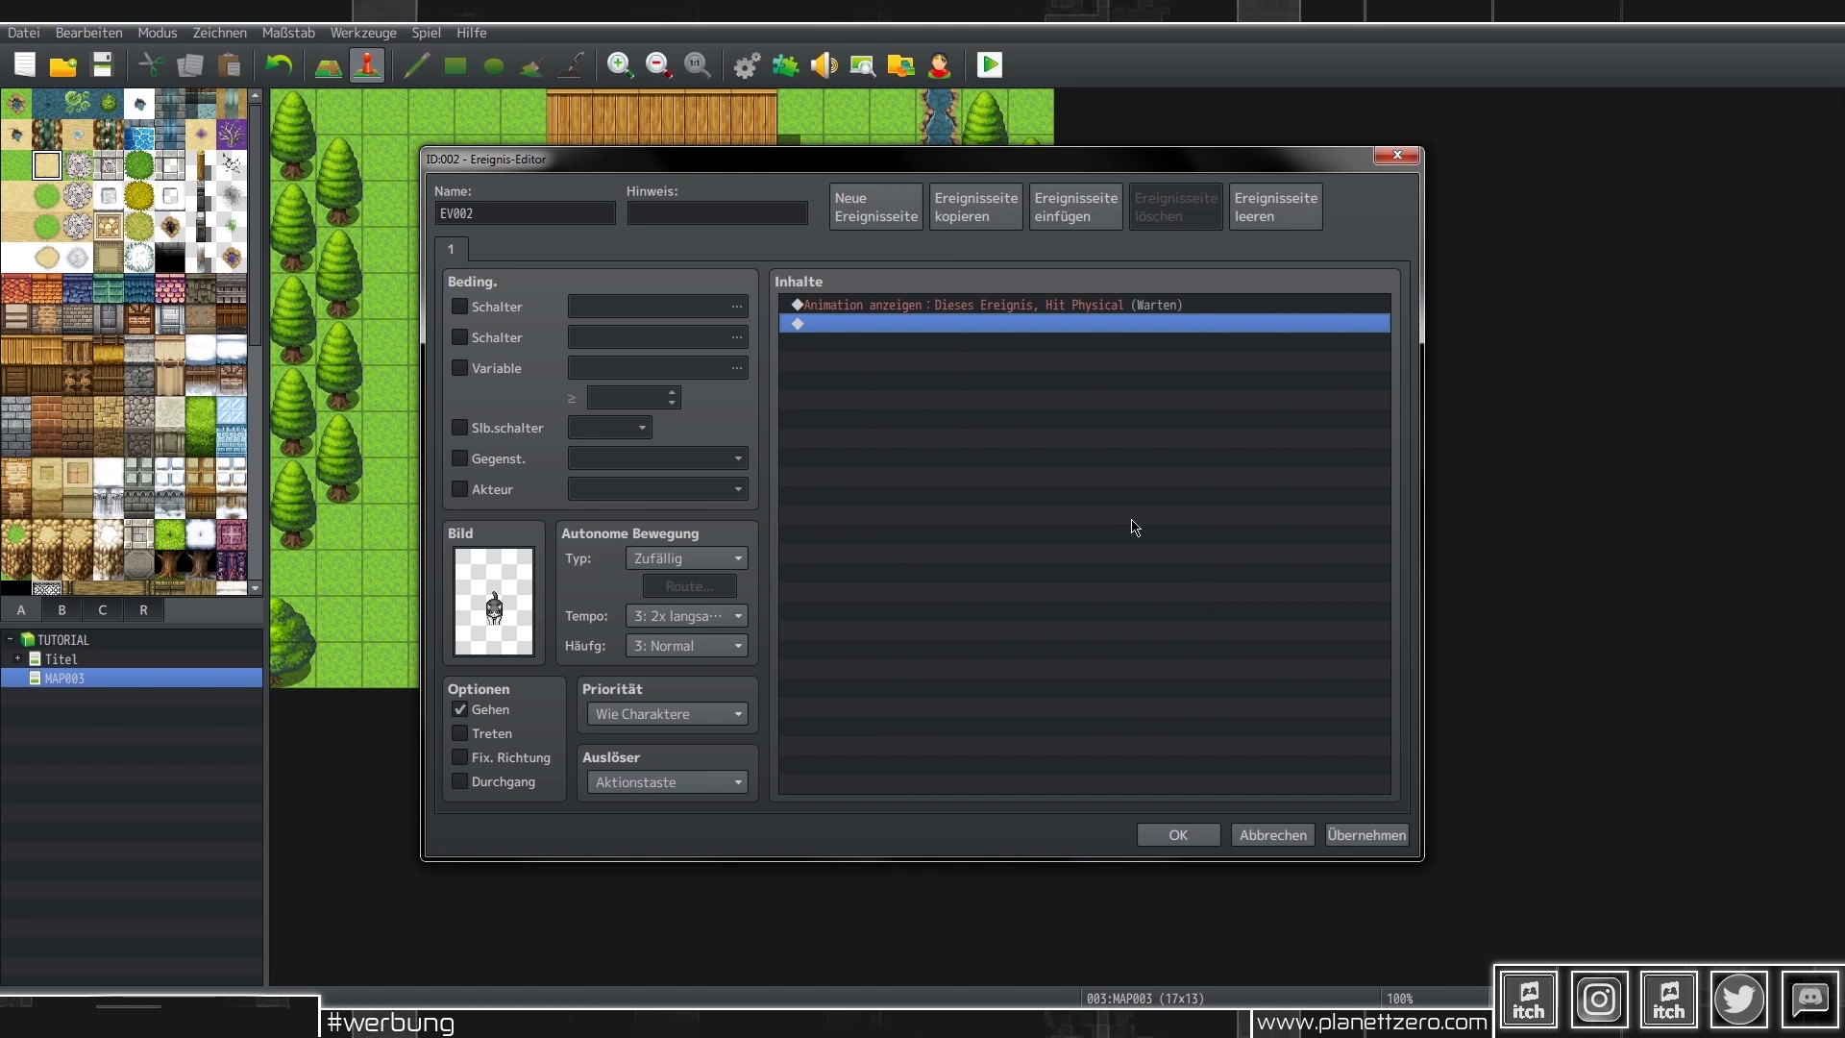
- Add a command that plays the Cat sound effect
double_click(1041, 438)
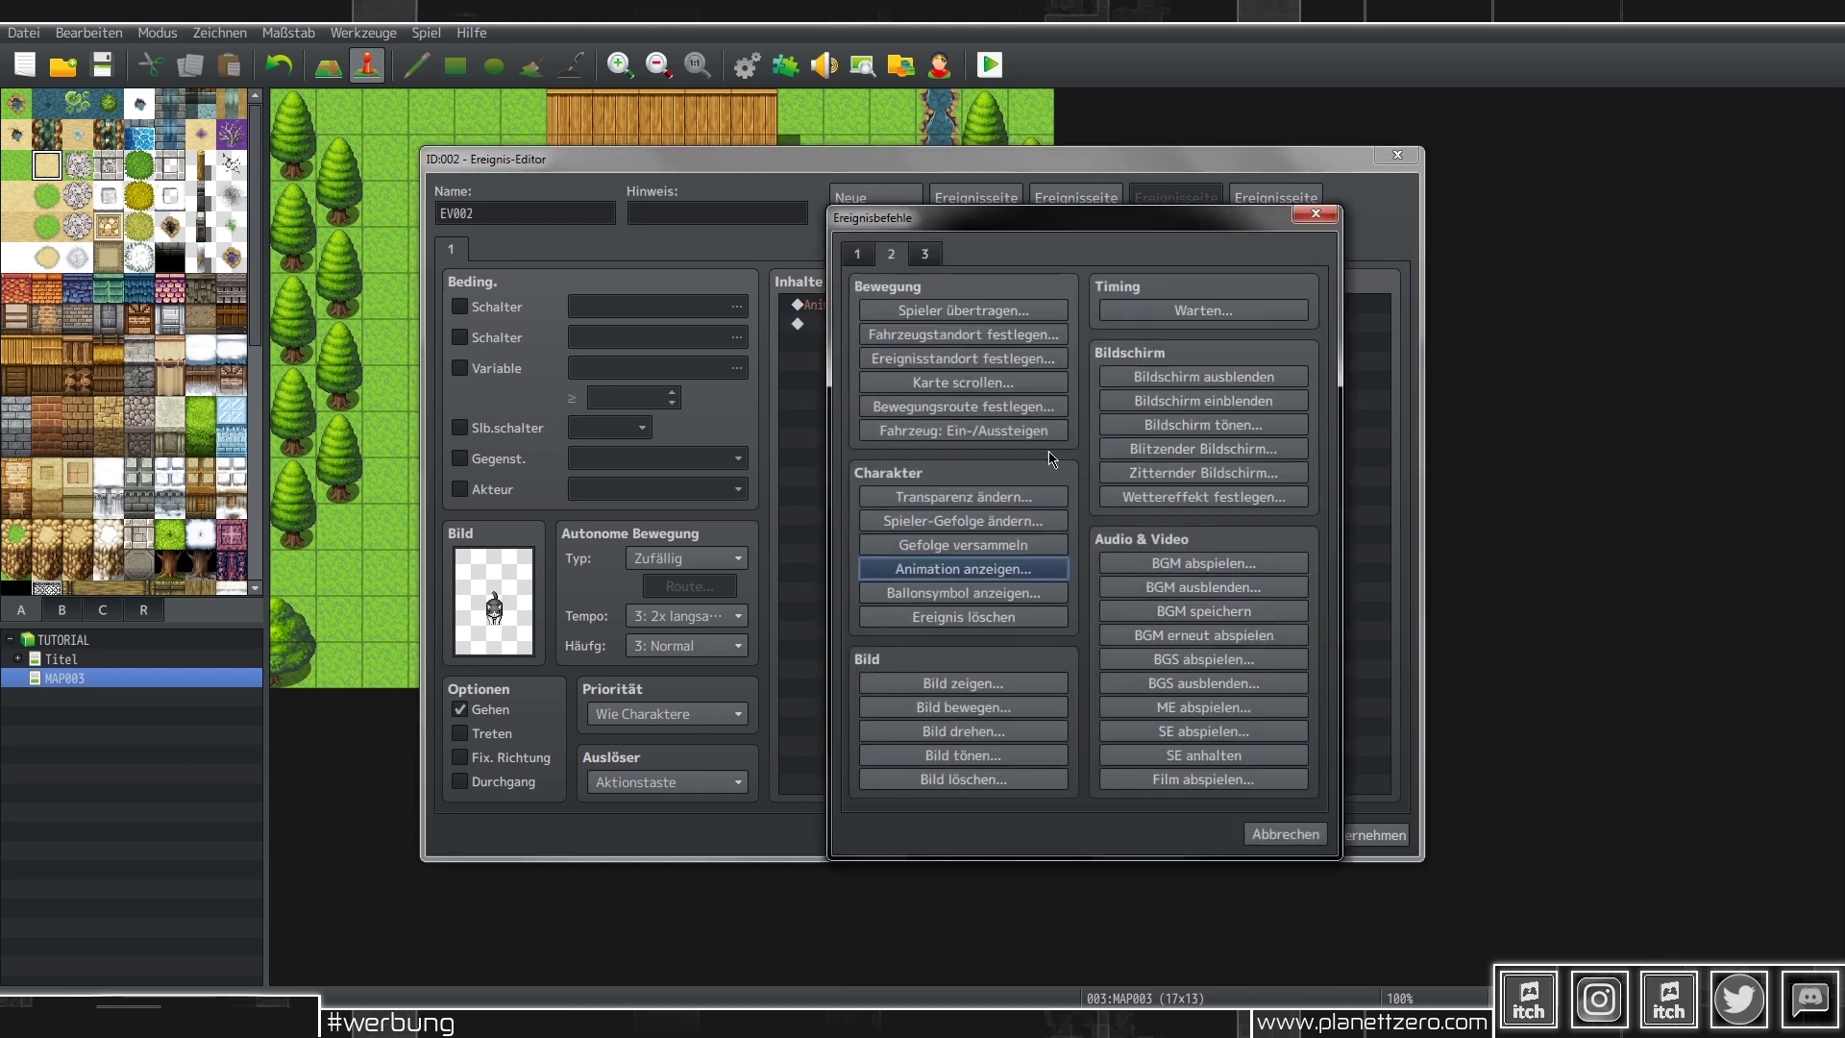
click(859, 255)
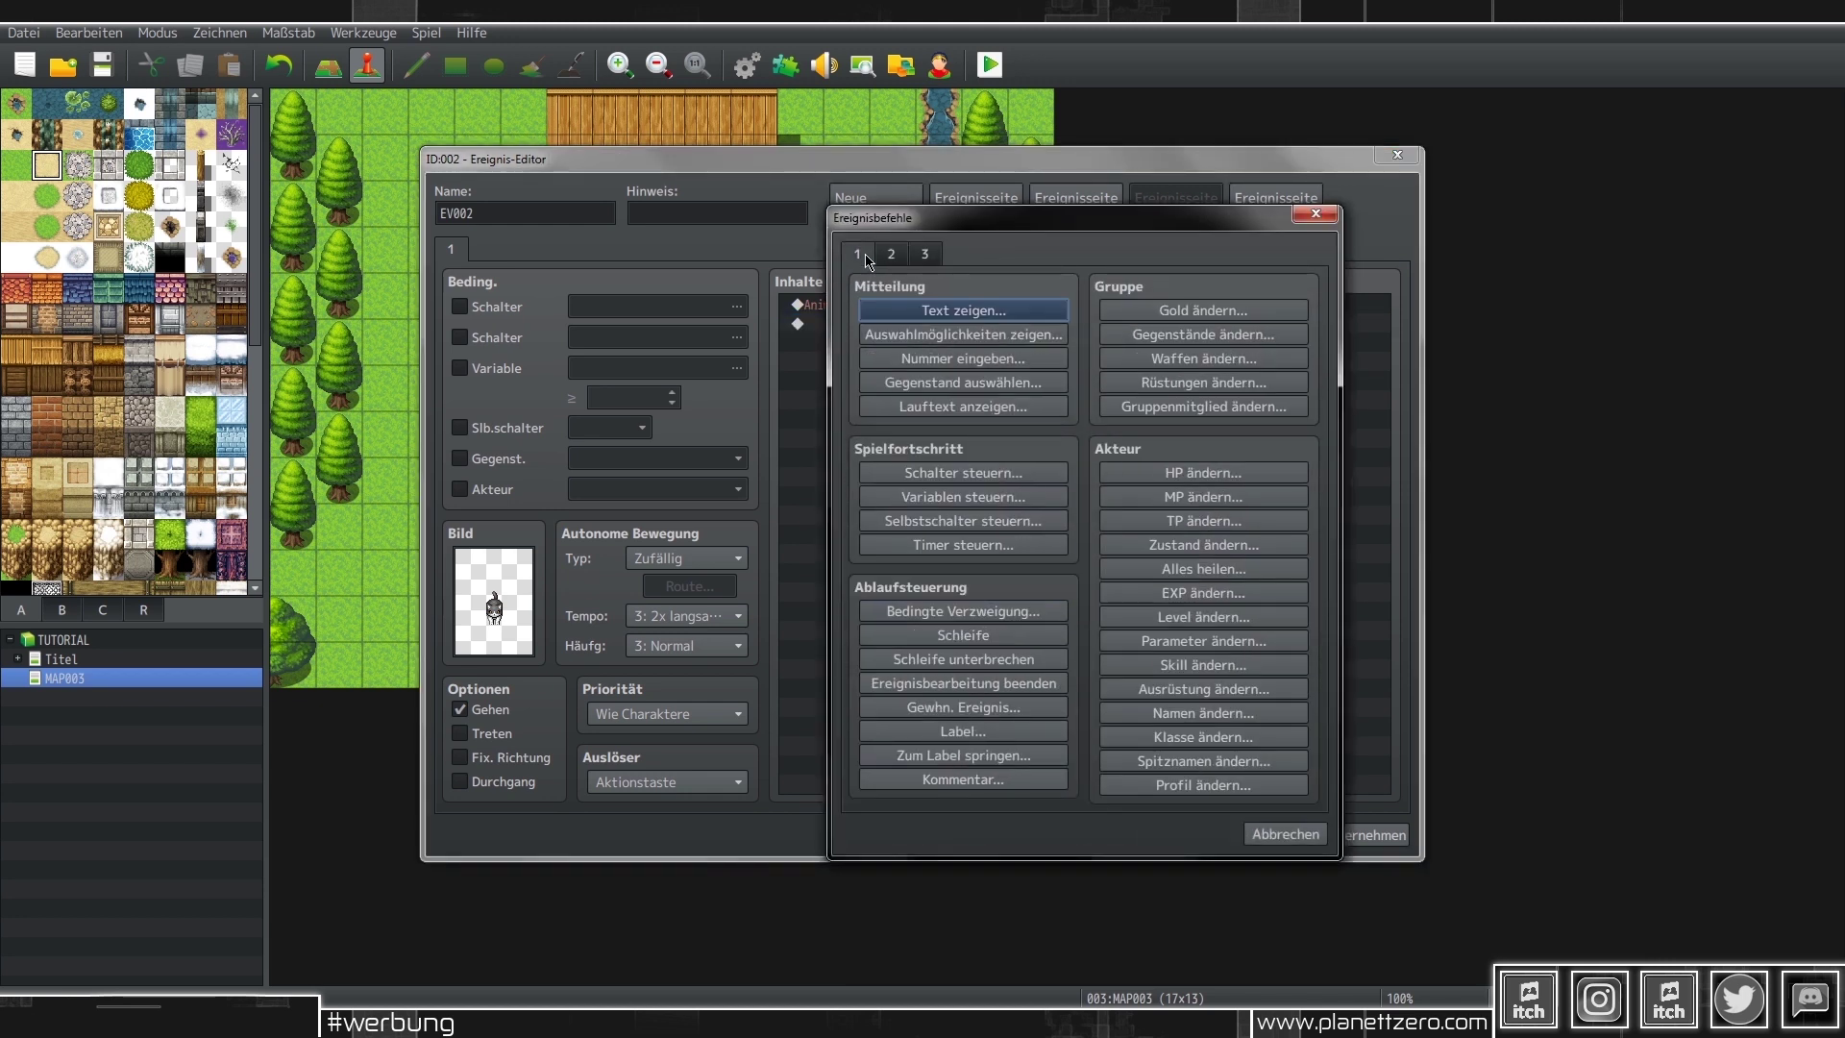
click(891, 255)
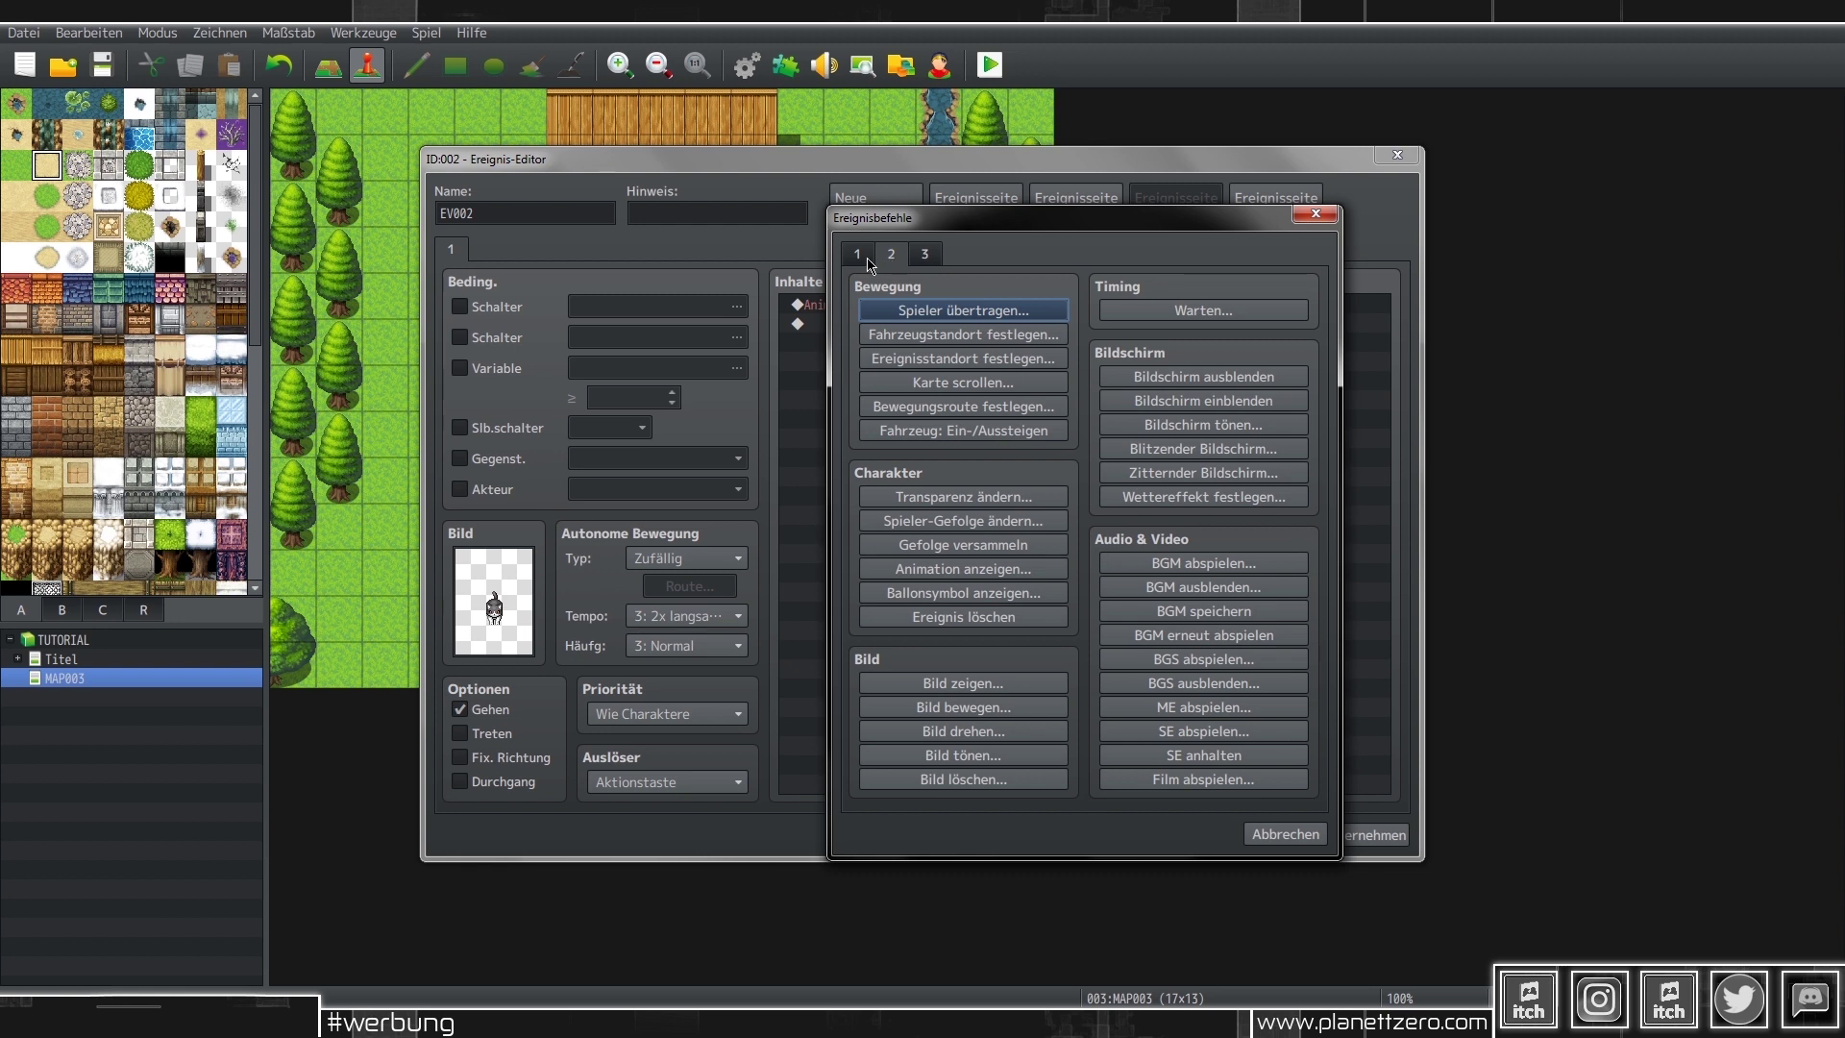
click(868, 258)
click(891, 253)
click(1203, 731)
click(979, 653)
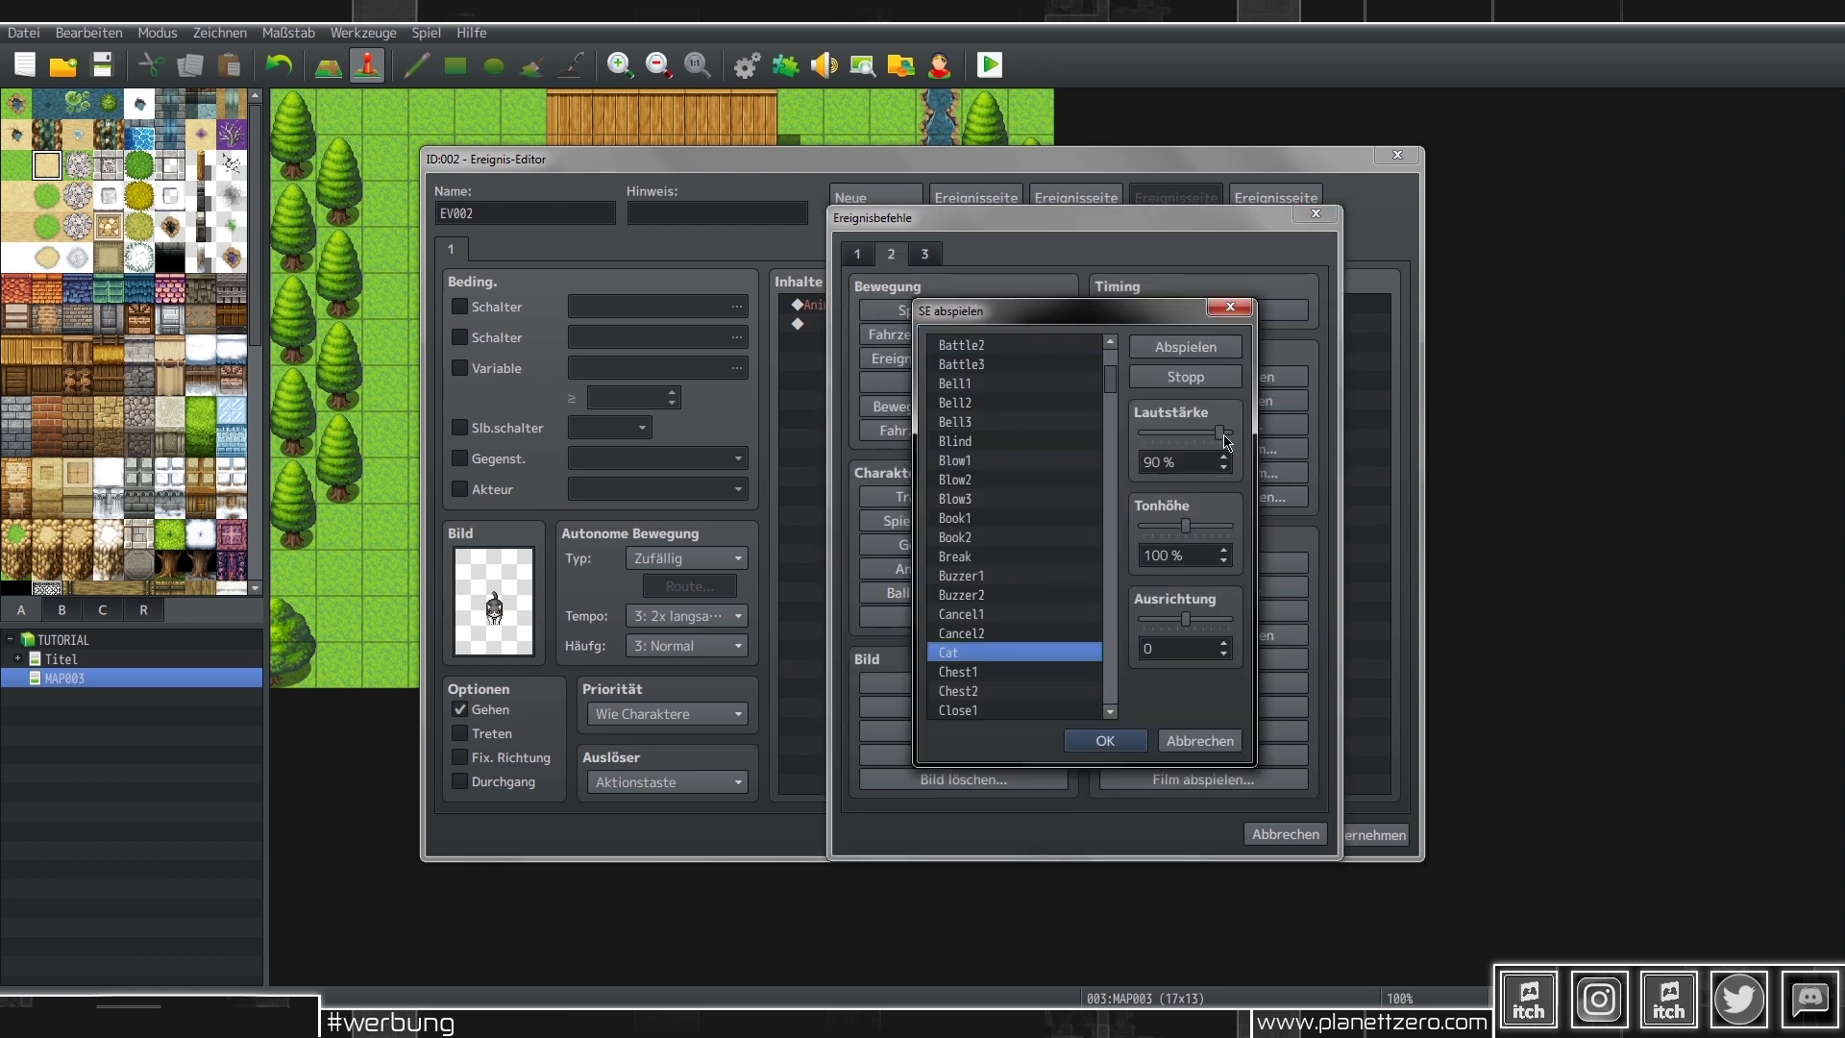
click(1132, 747)
double_click(946, 405)
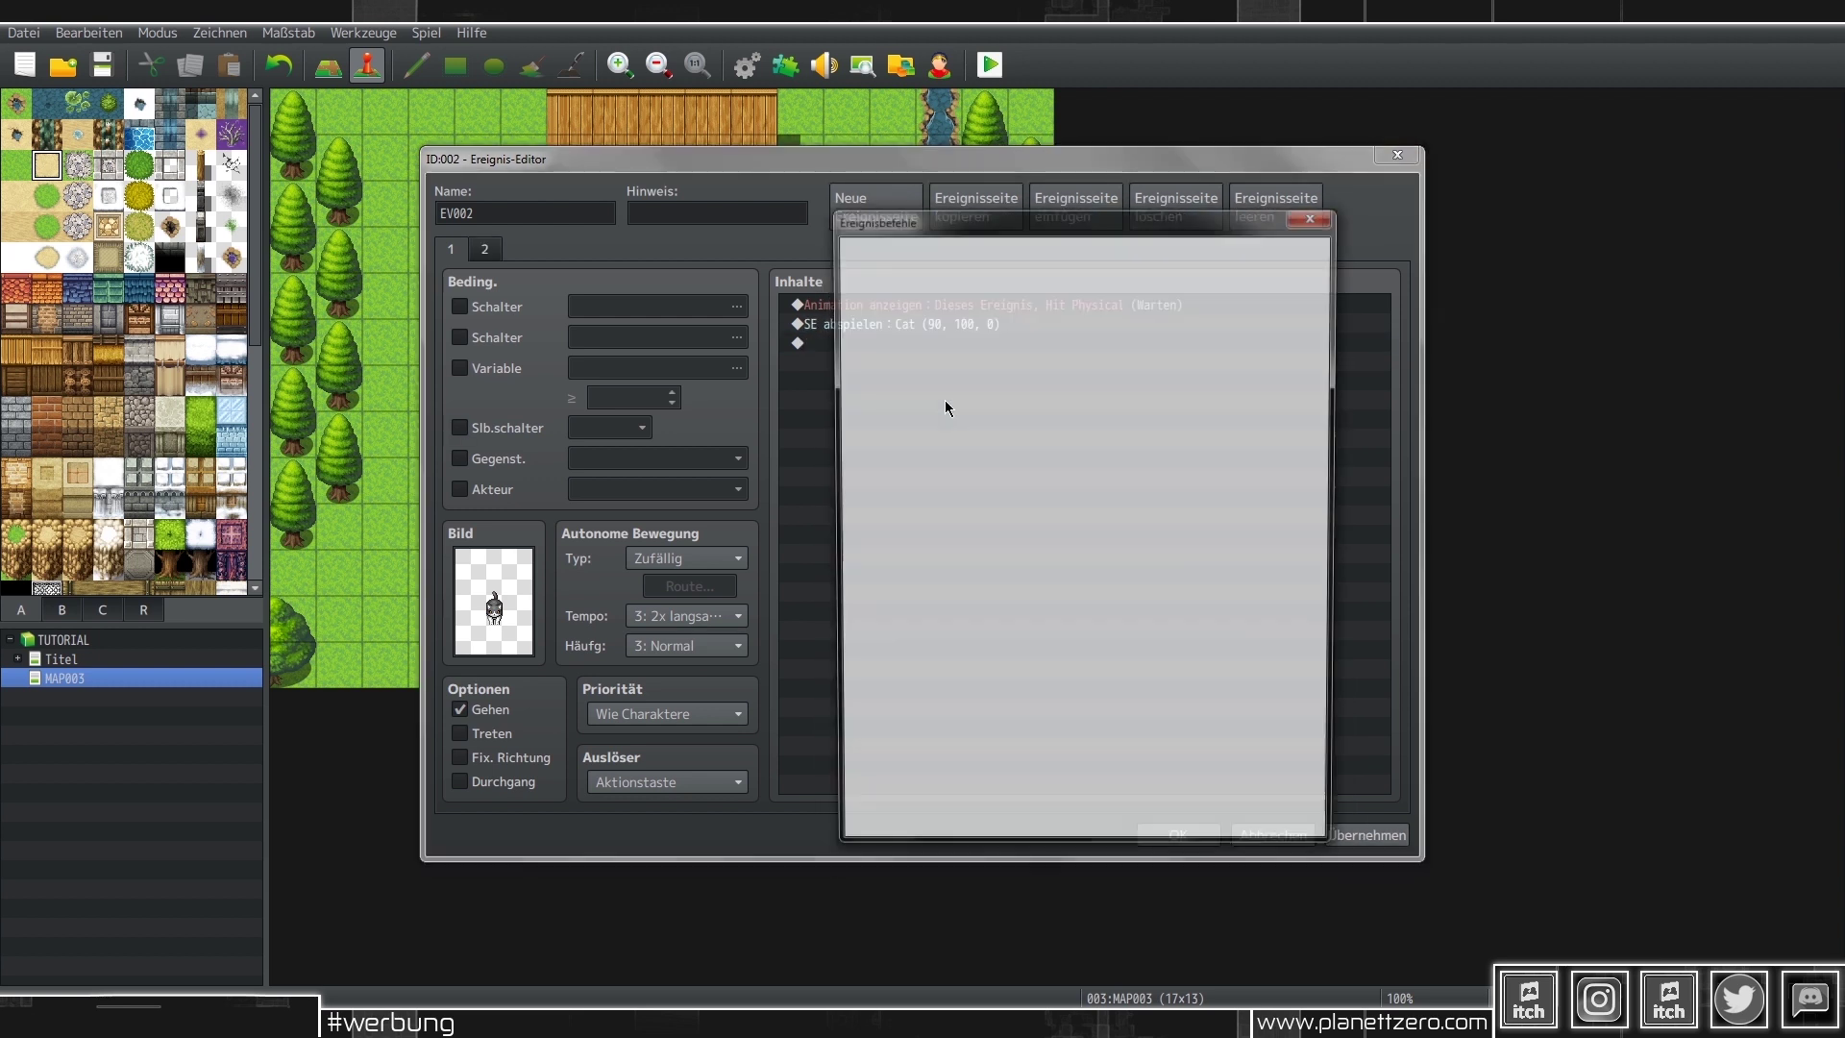
click(865, 257)
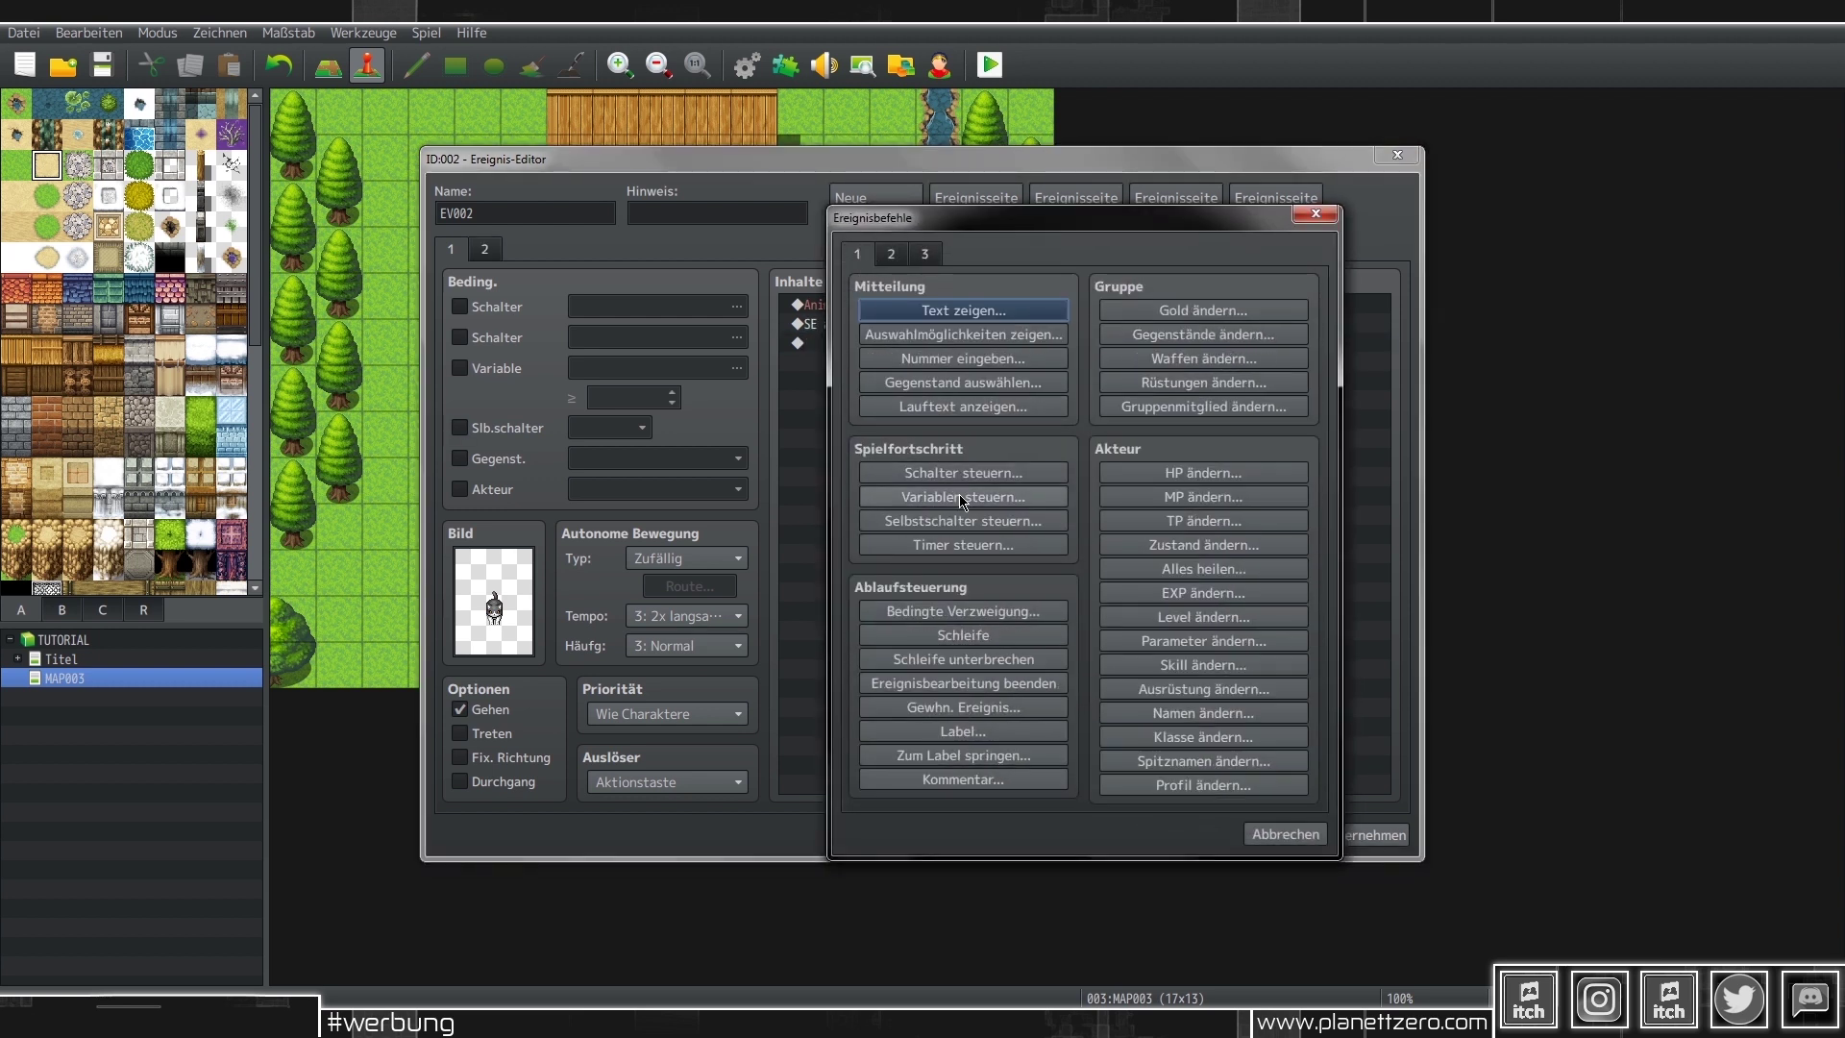
- Turn self switch A ON after the sound, then paste the copied page as page 2
click(962, 525)
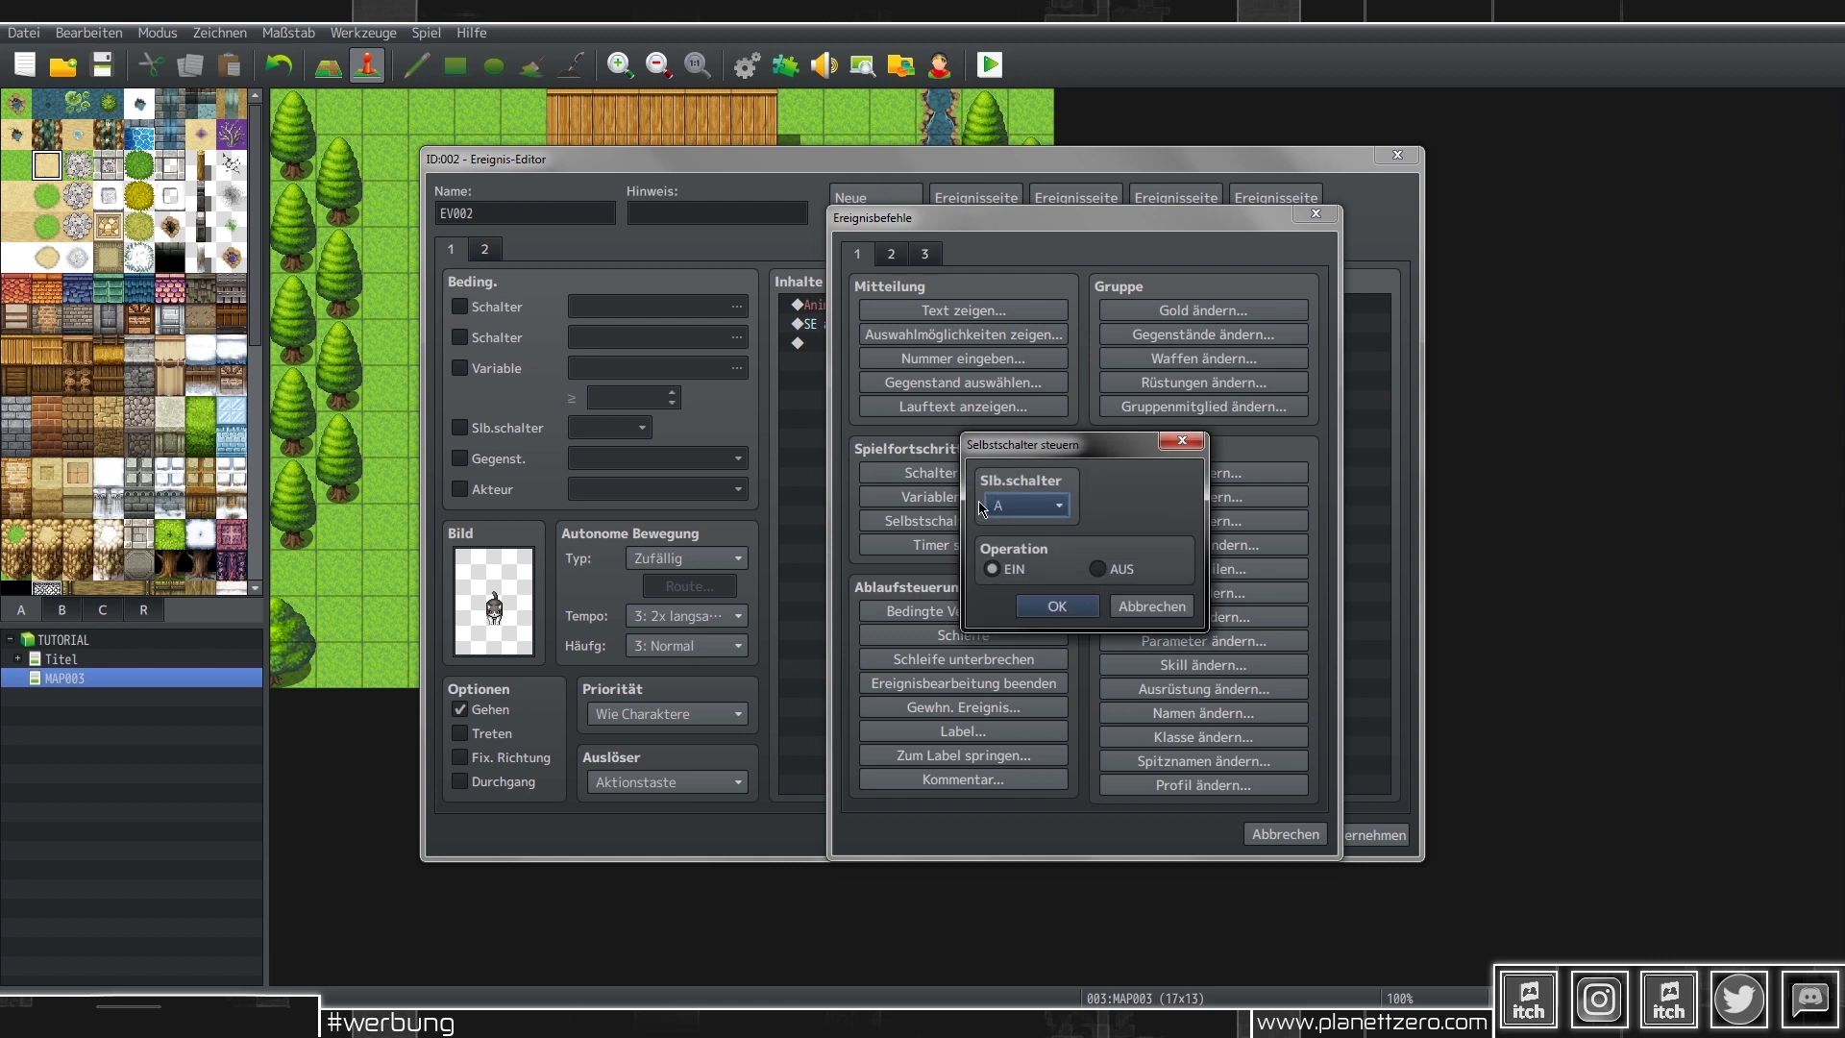
click(1042, 611)
click(485, 252)
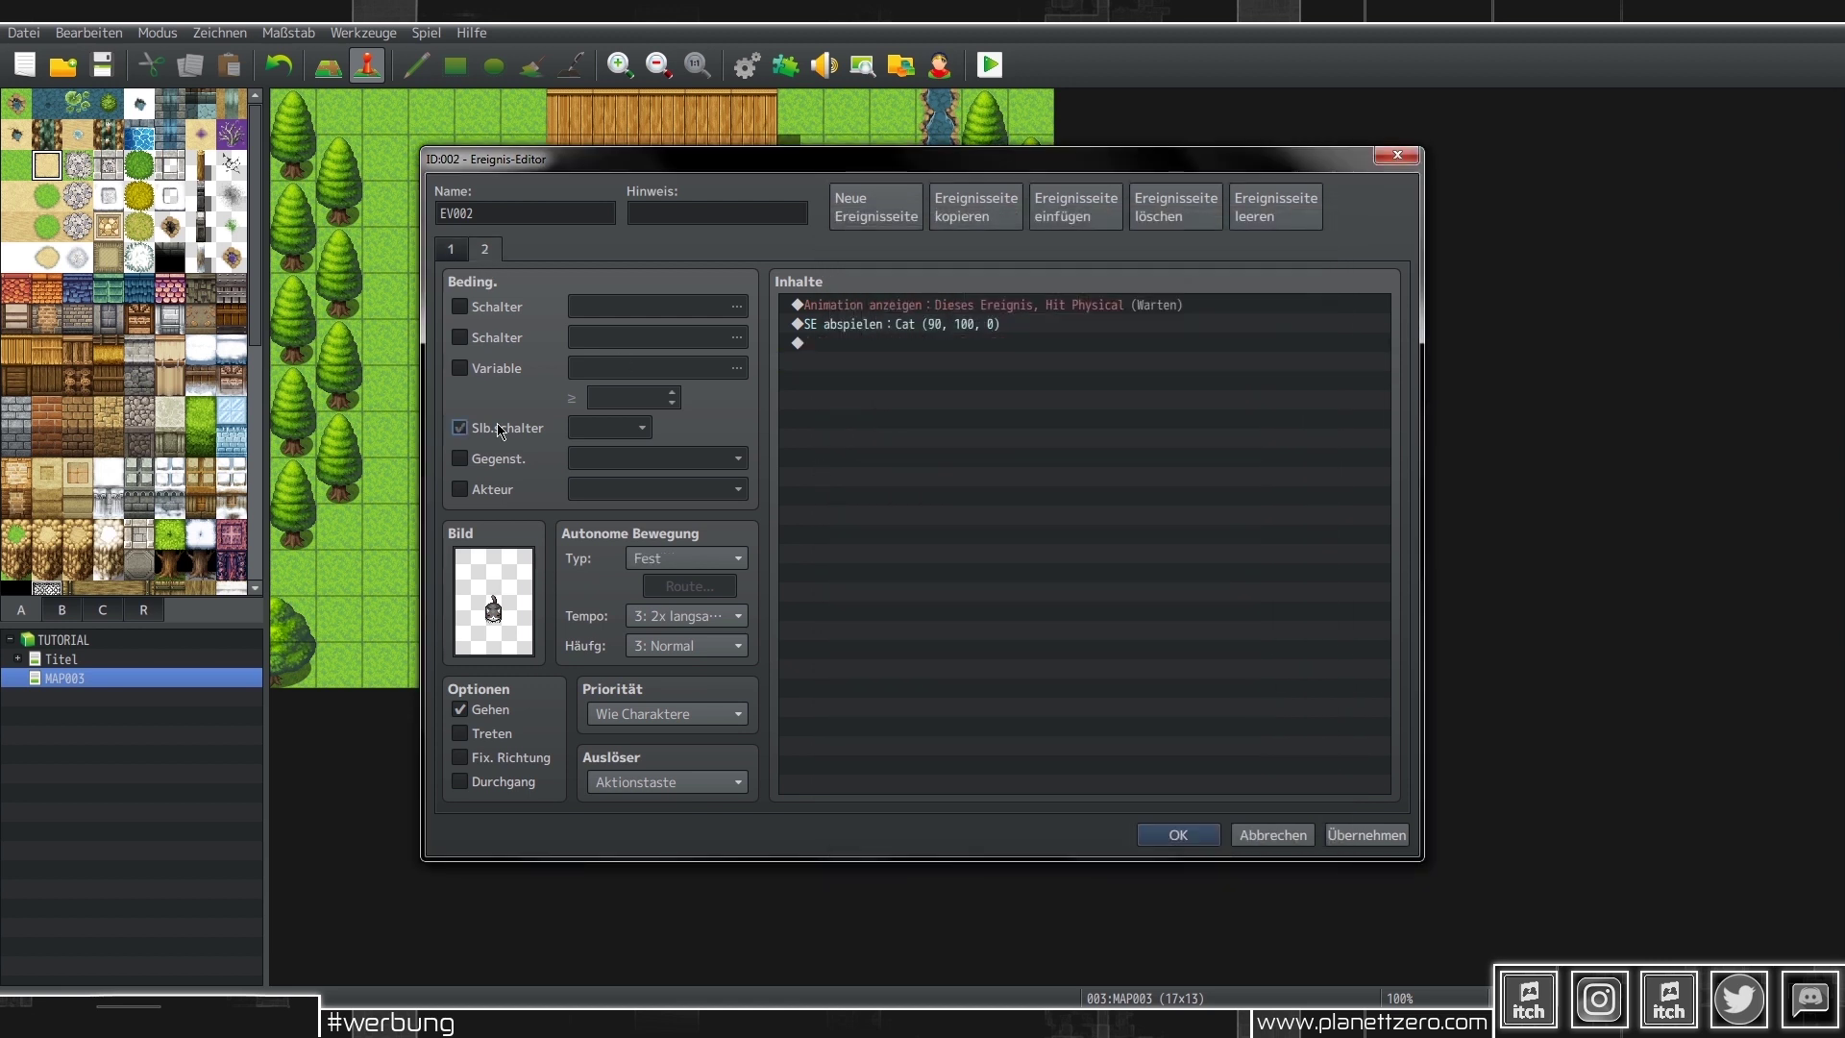
click(1076, 207)
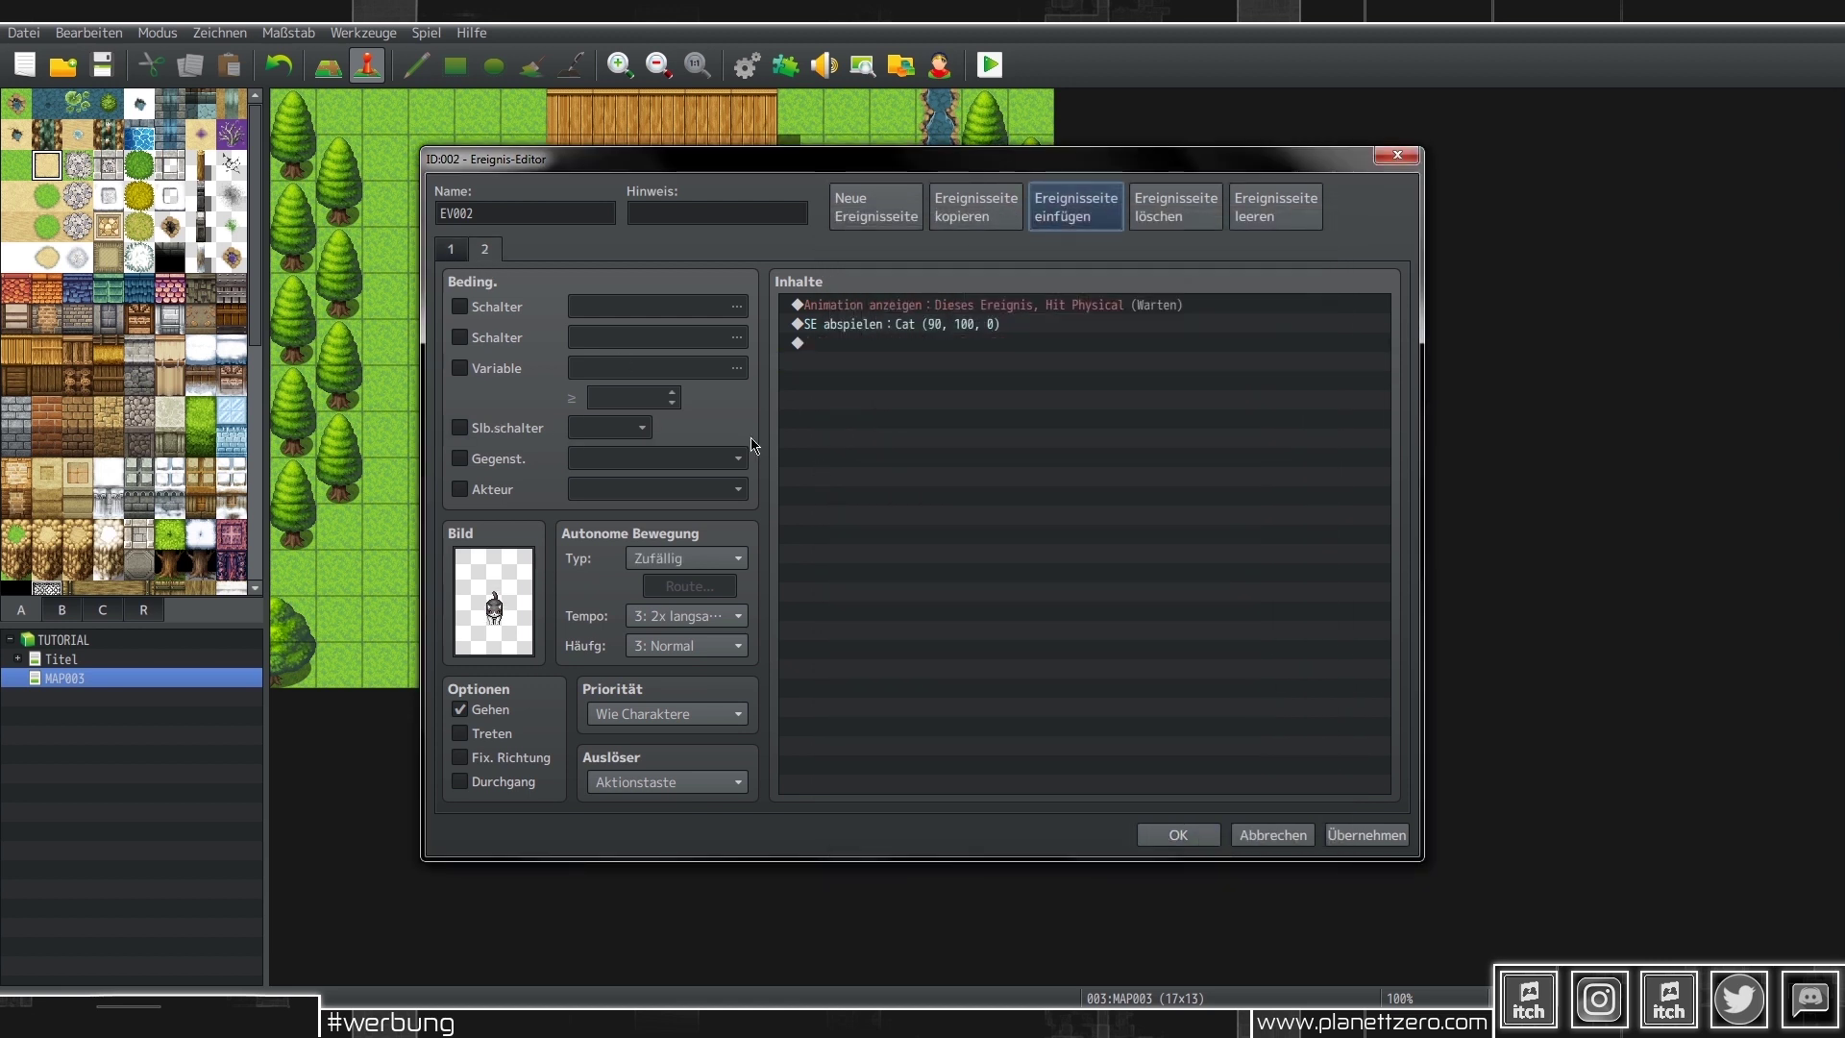
- Give page 2 Fest movement, the cat sprite and a Self Switch A condition
click(671, 565)
click(636, 580)
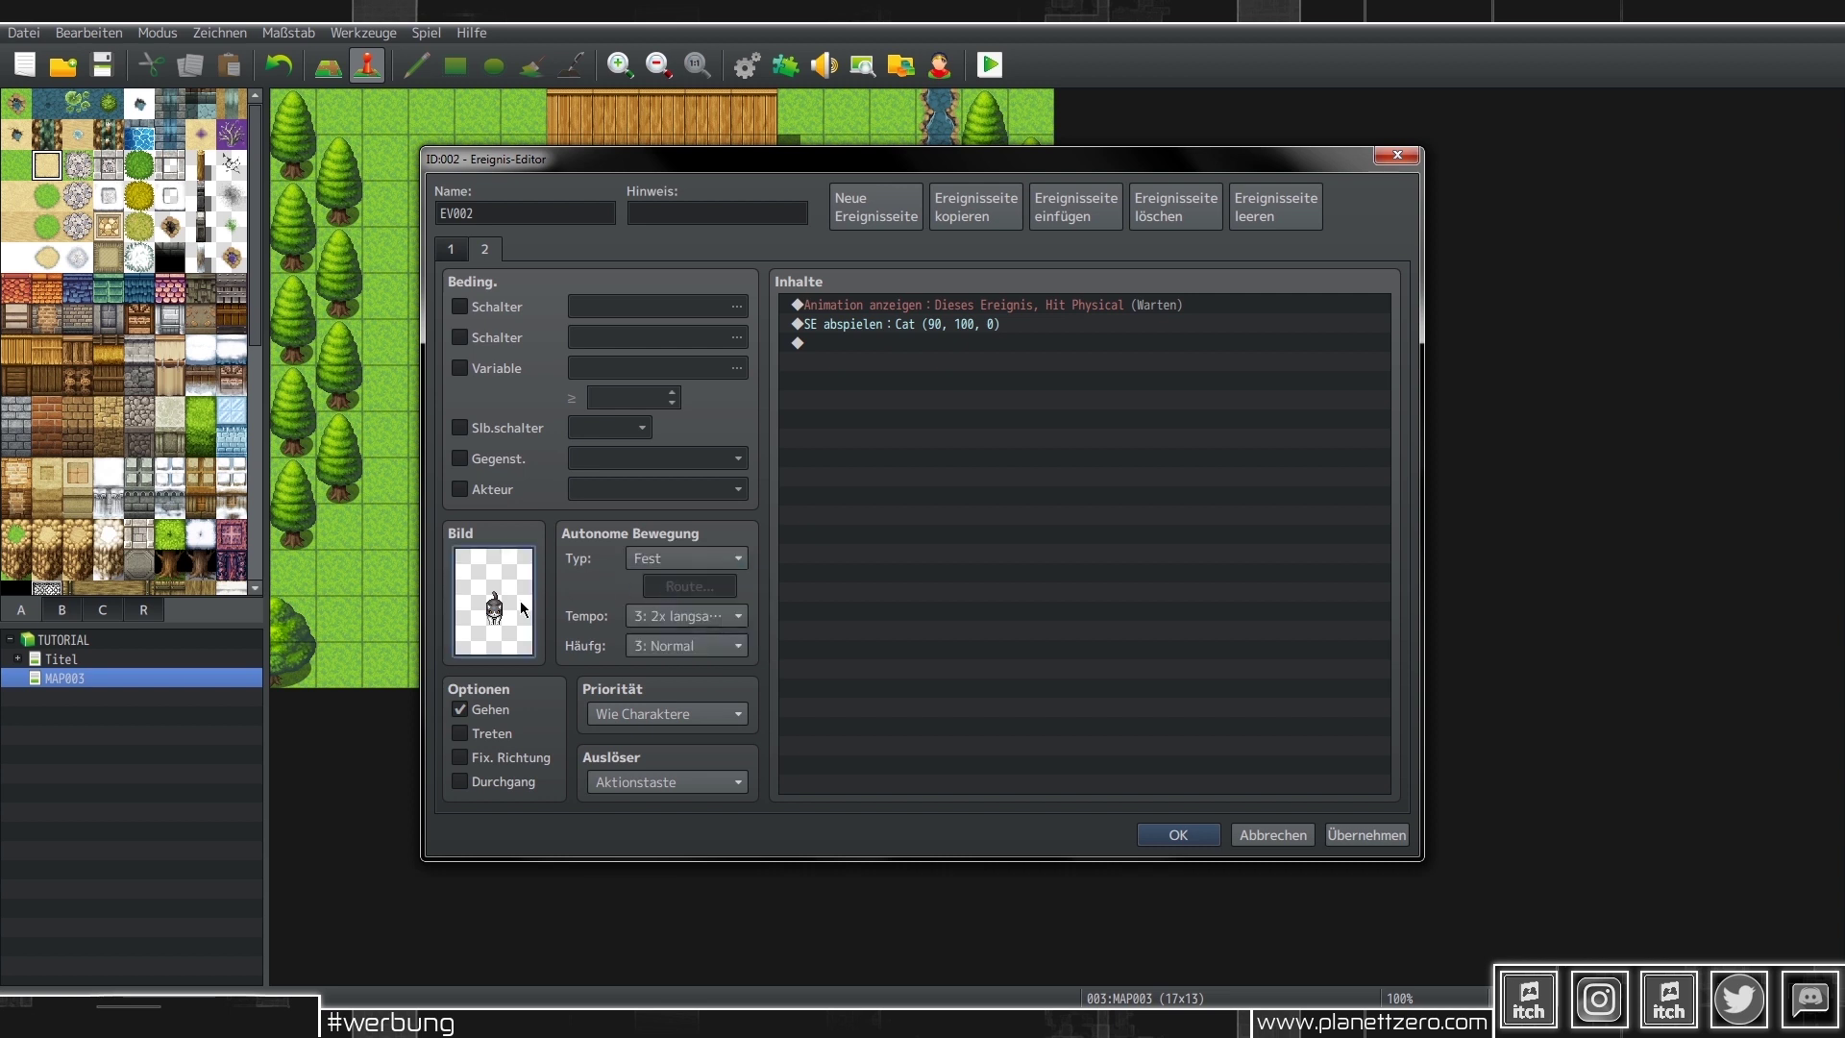
double_click(494, 602)
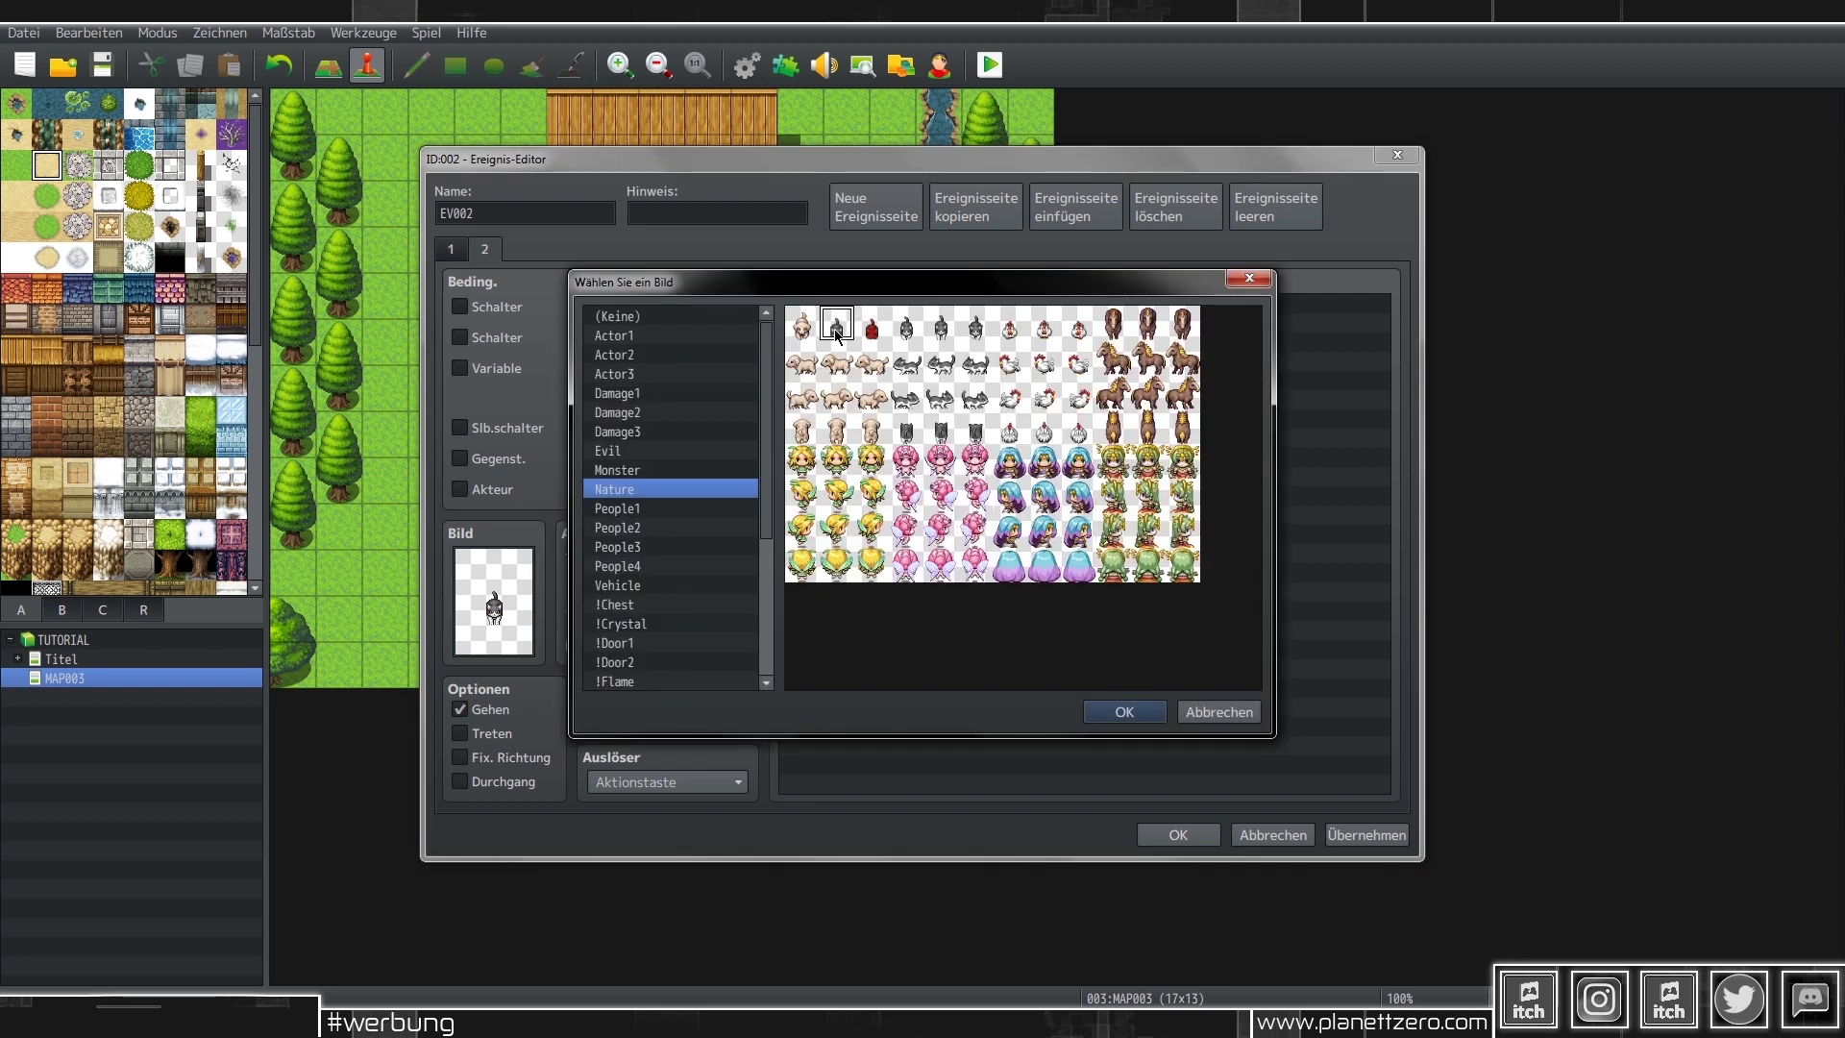
double_click(837, 329)
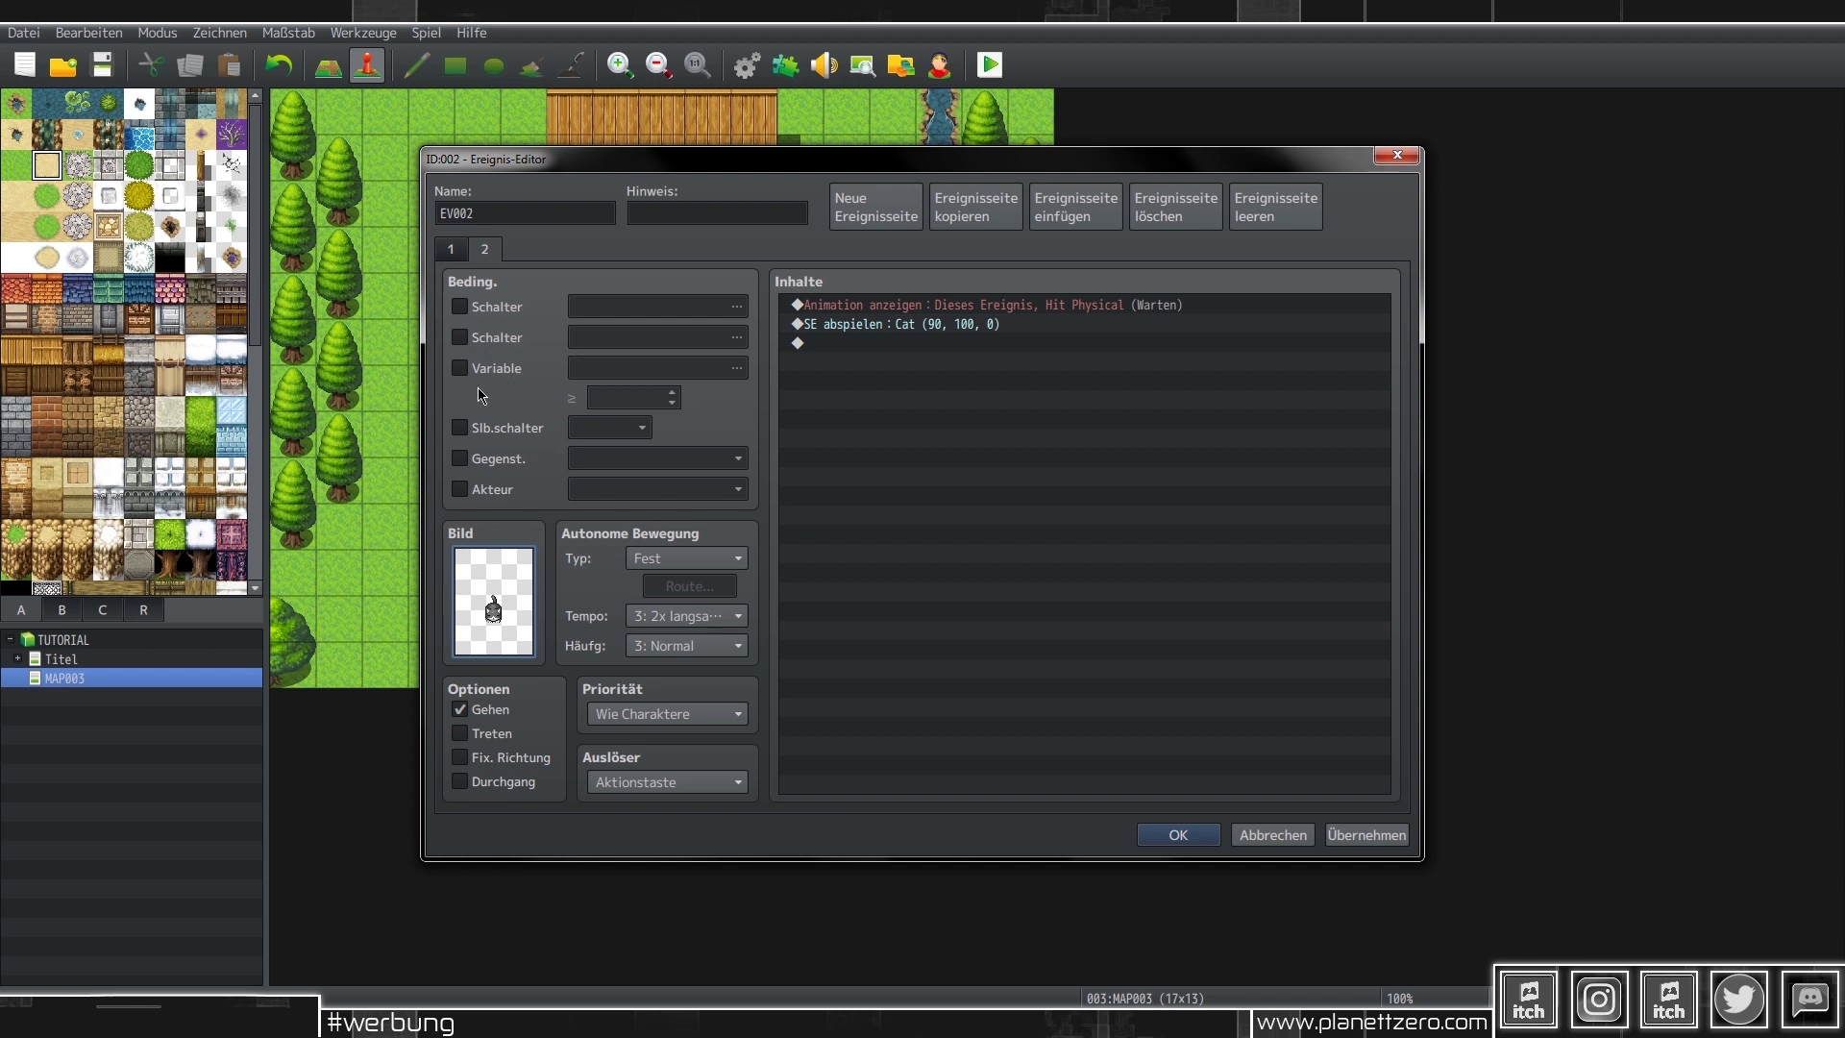
click(460, 428)
key(Down)
key(Down)
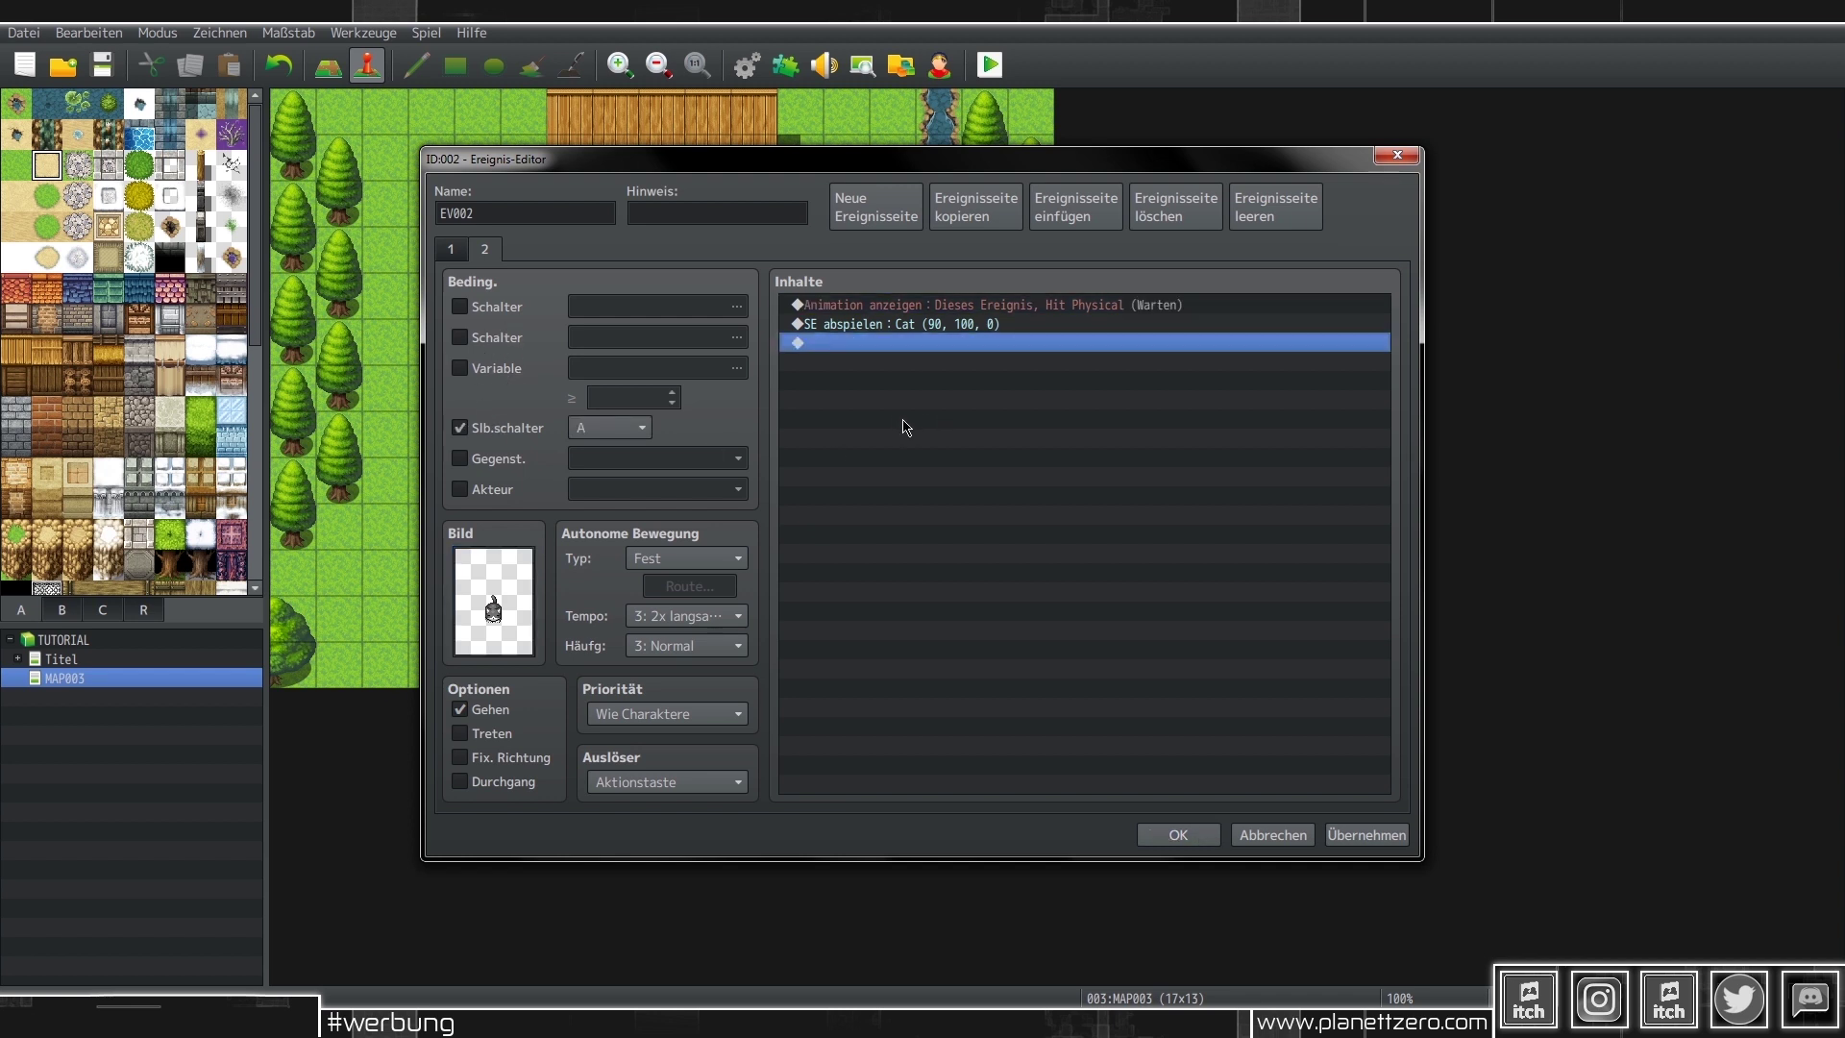
- Replace page 2's commands with a branch on switch Jagen gelernt, including Else
click(939, 307)
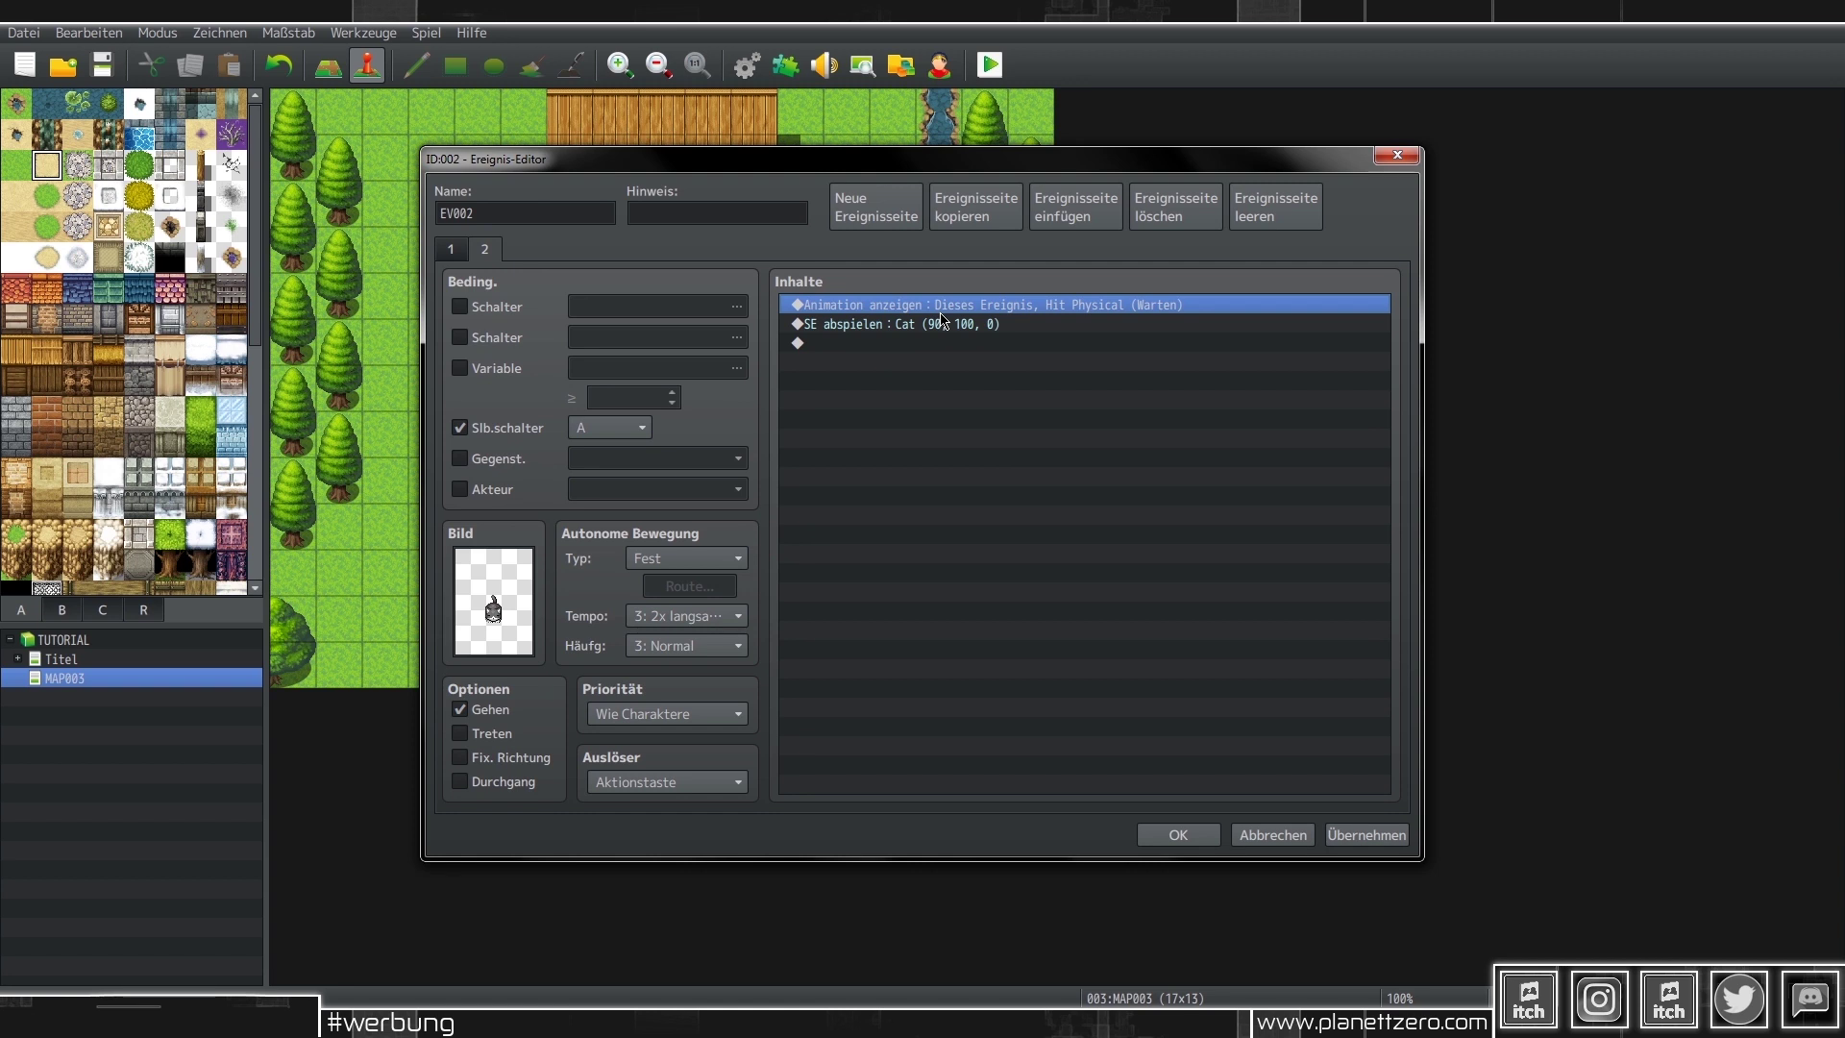
key(Delete)
key(Delete)
double_click(951, 352)
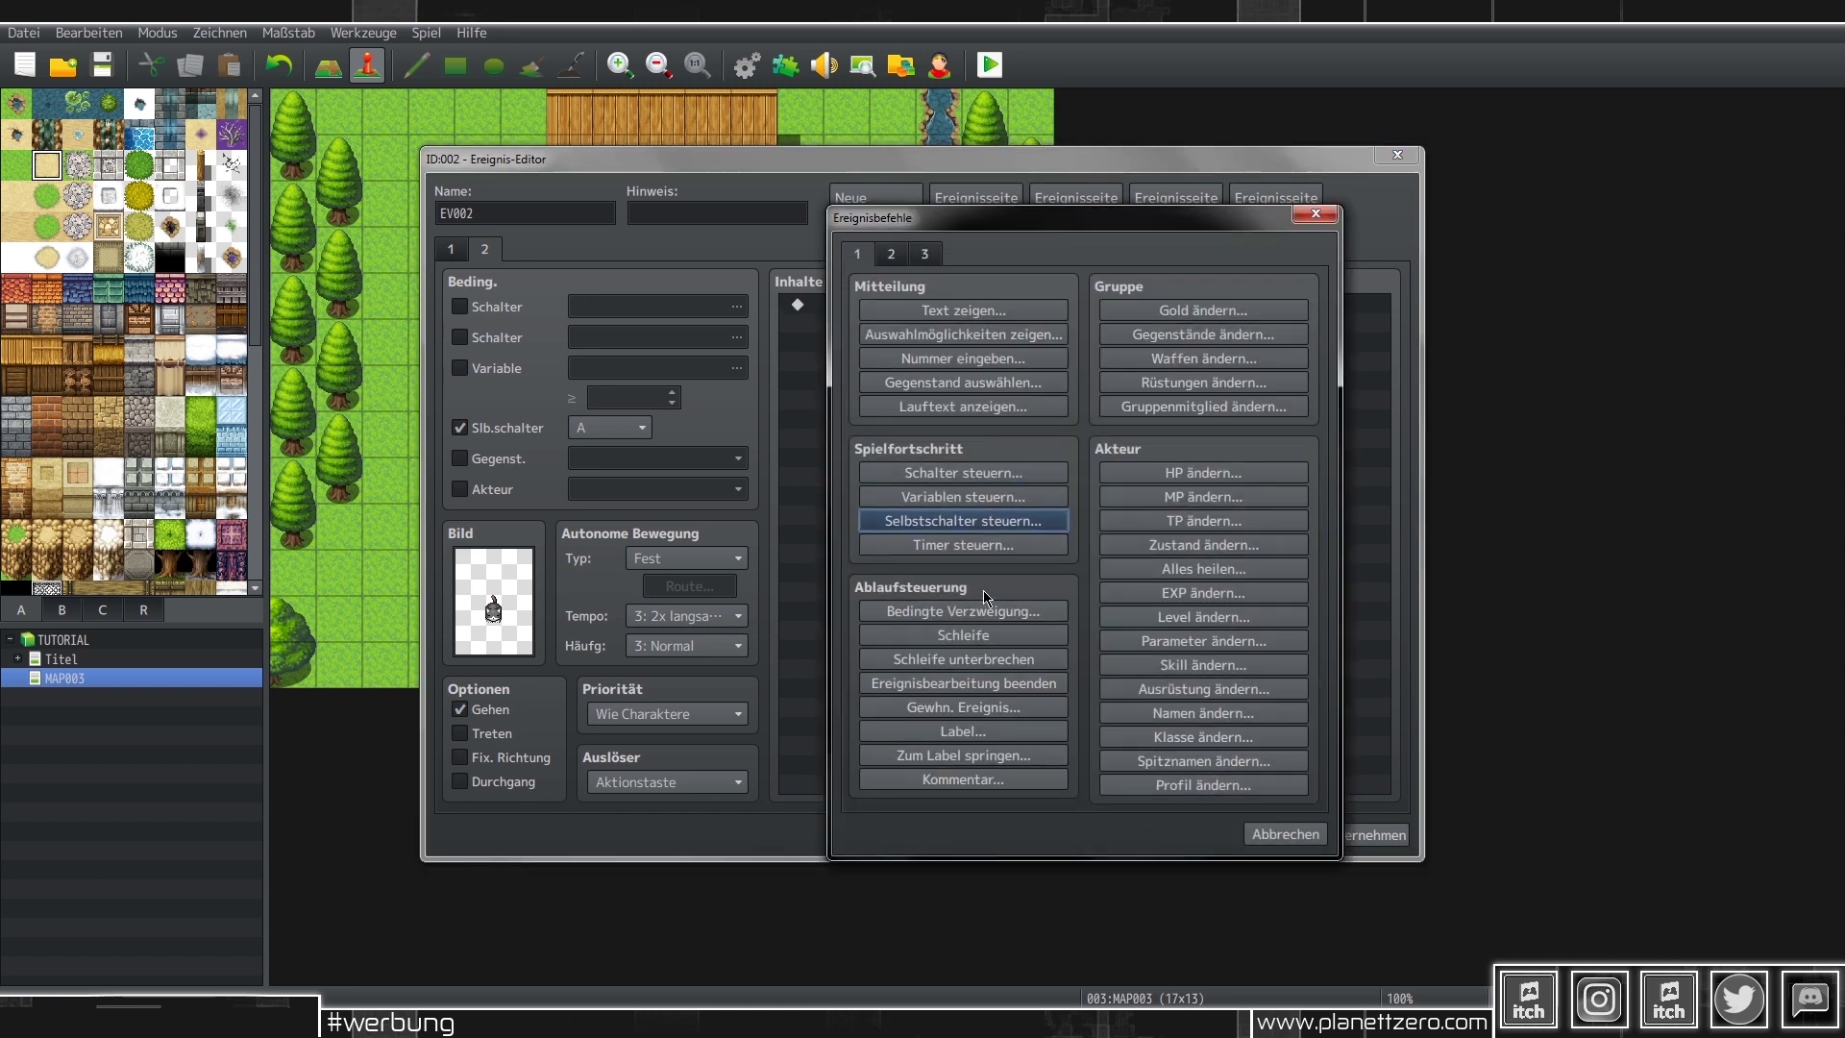
click(990, 609)
click(1126, 417)
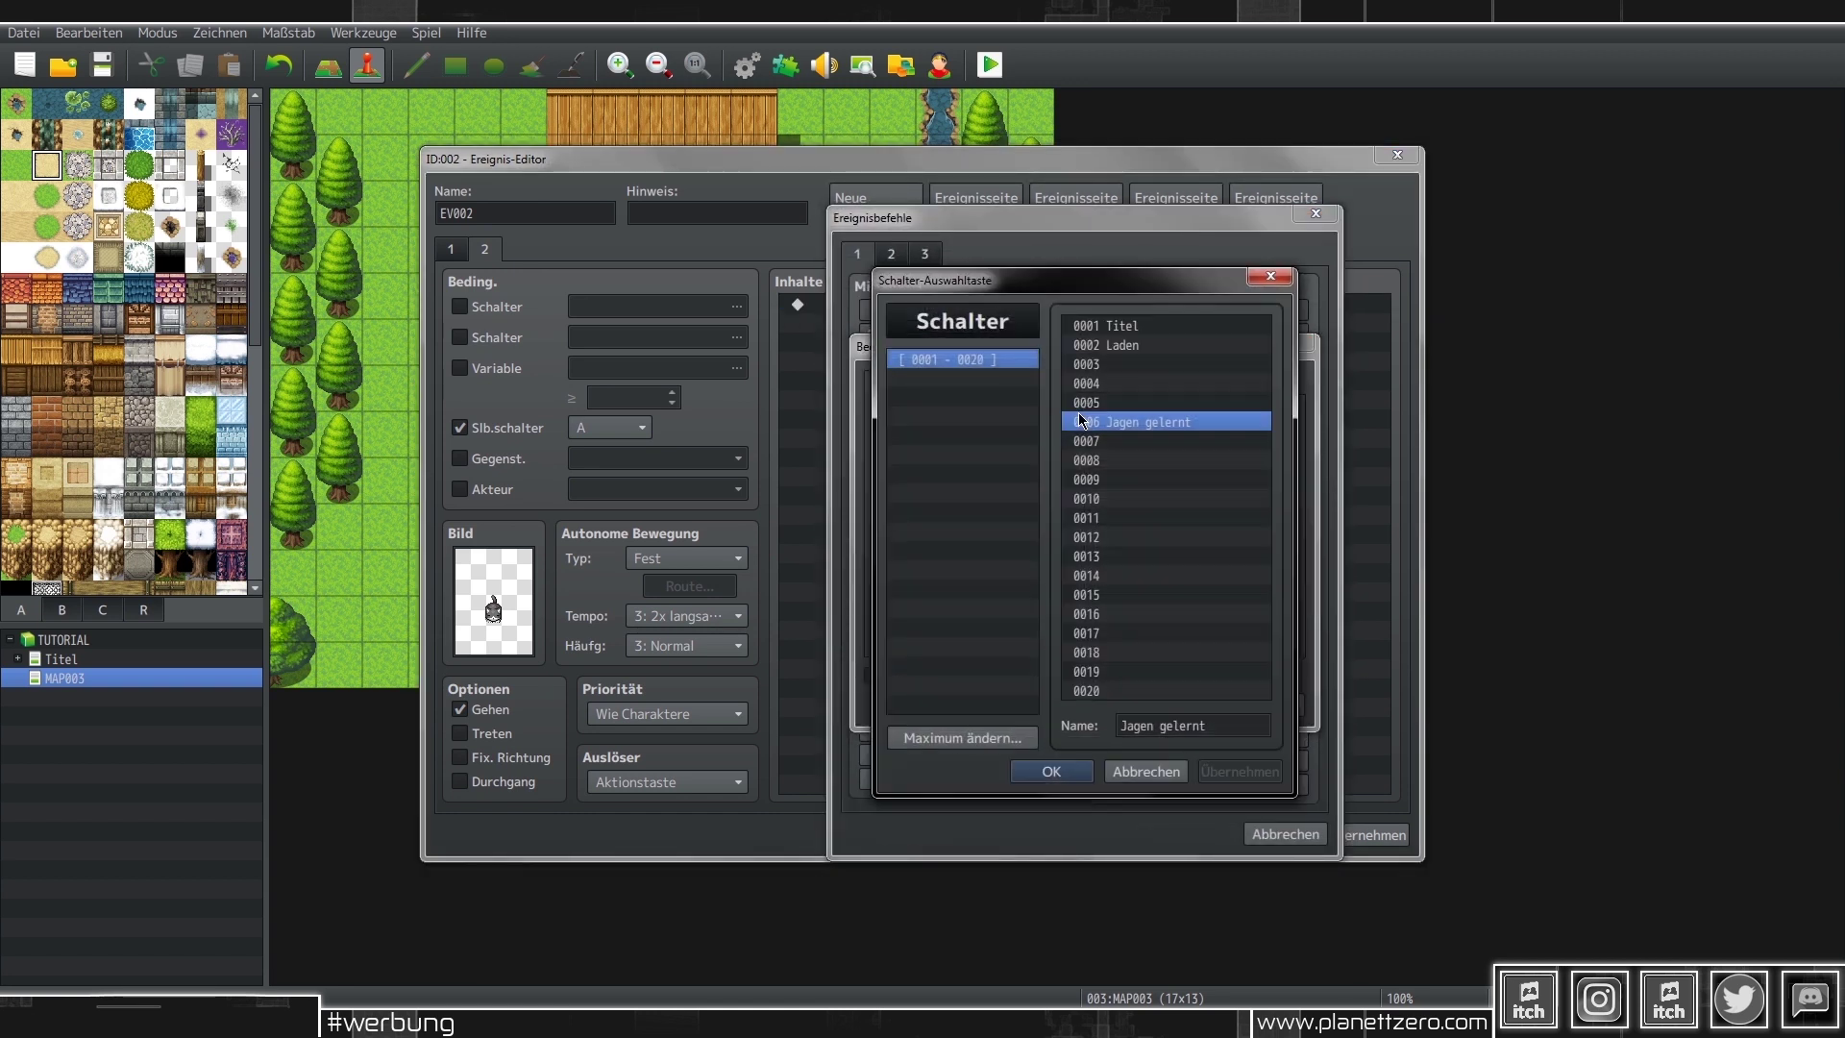
double_click(1126, 431)
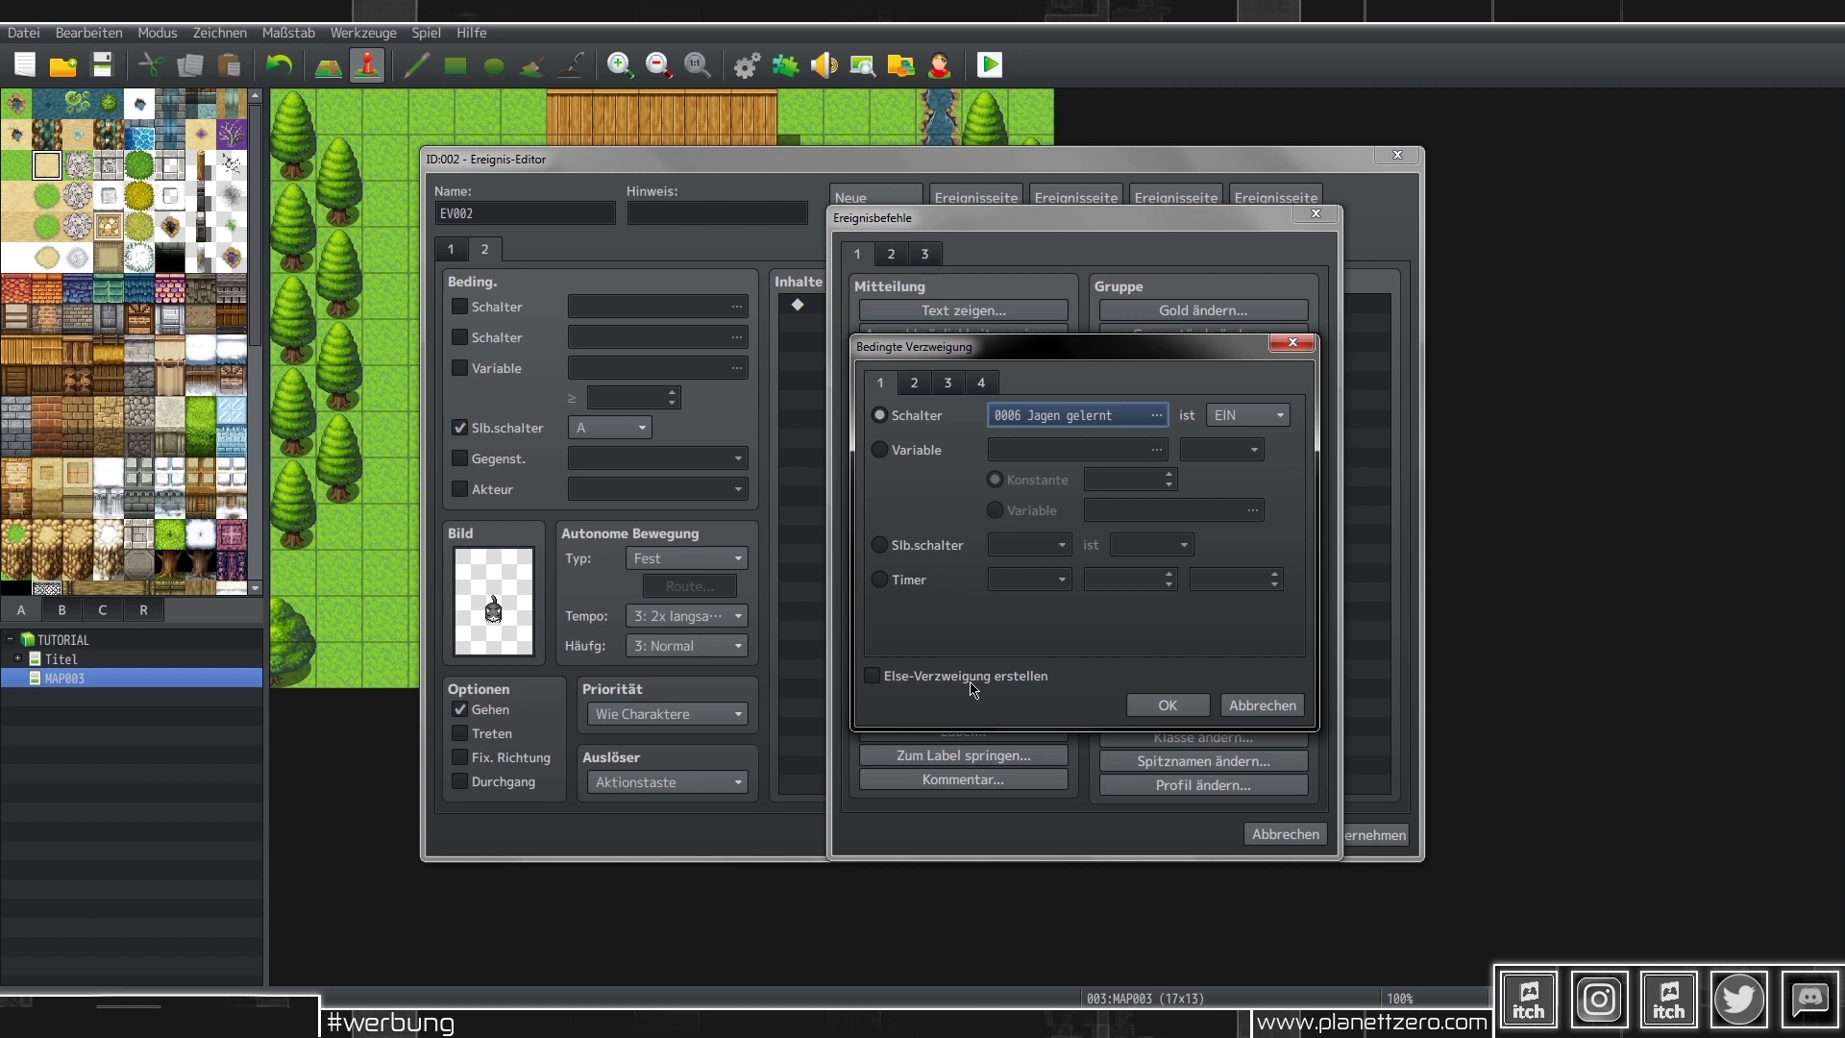
click(970, 678)
click(1167, 706)
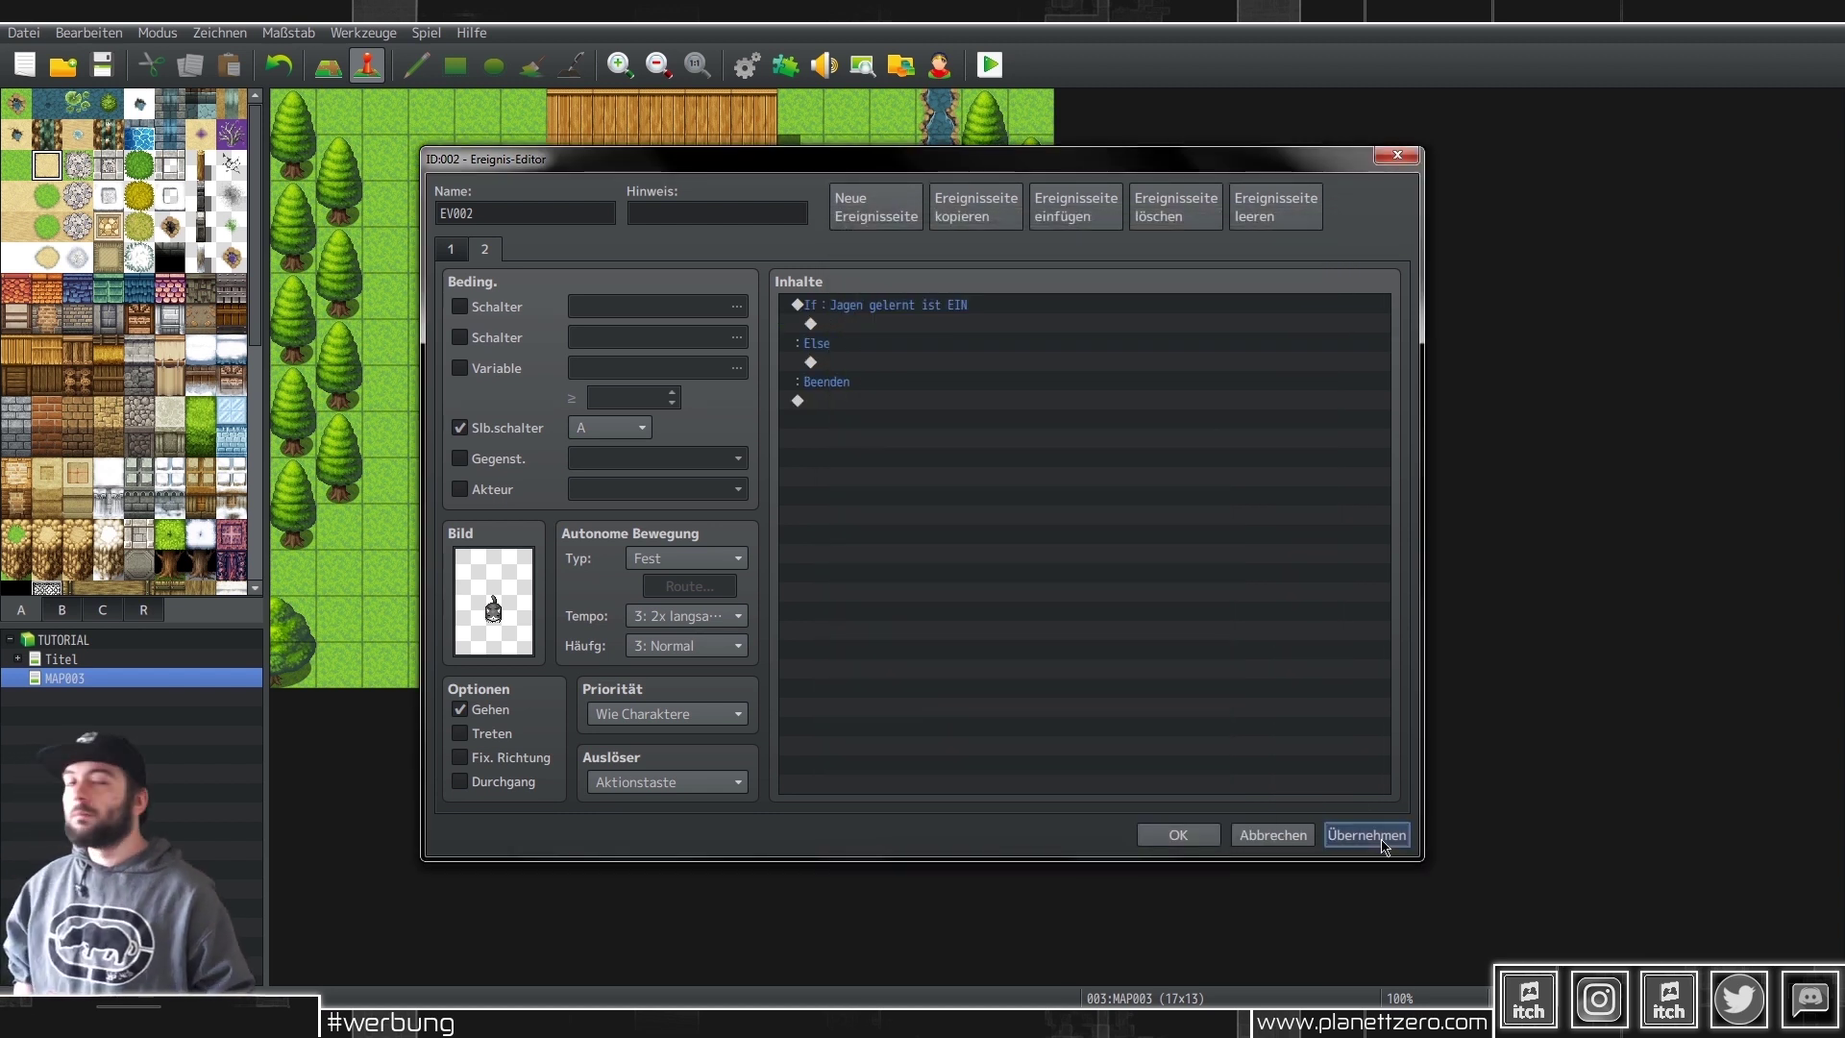
- Show 'Ich weiß nicht was ich tun soll...' in the Else branch and copy that message
double_click(937, 364)
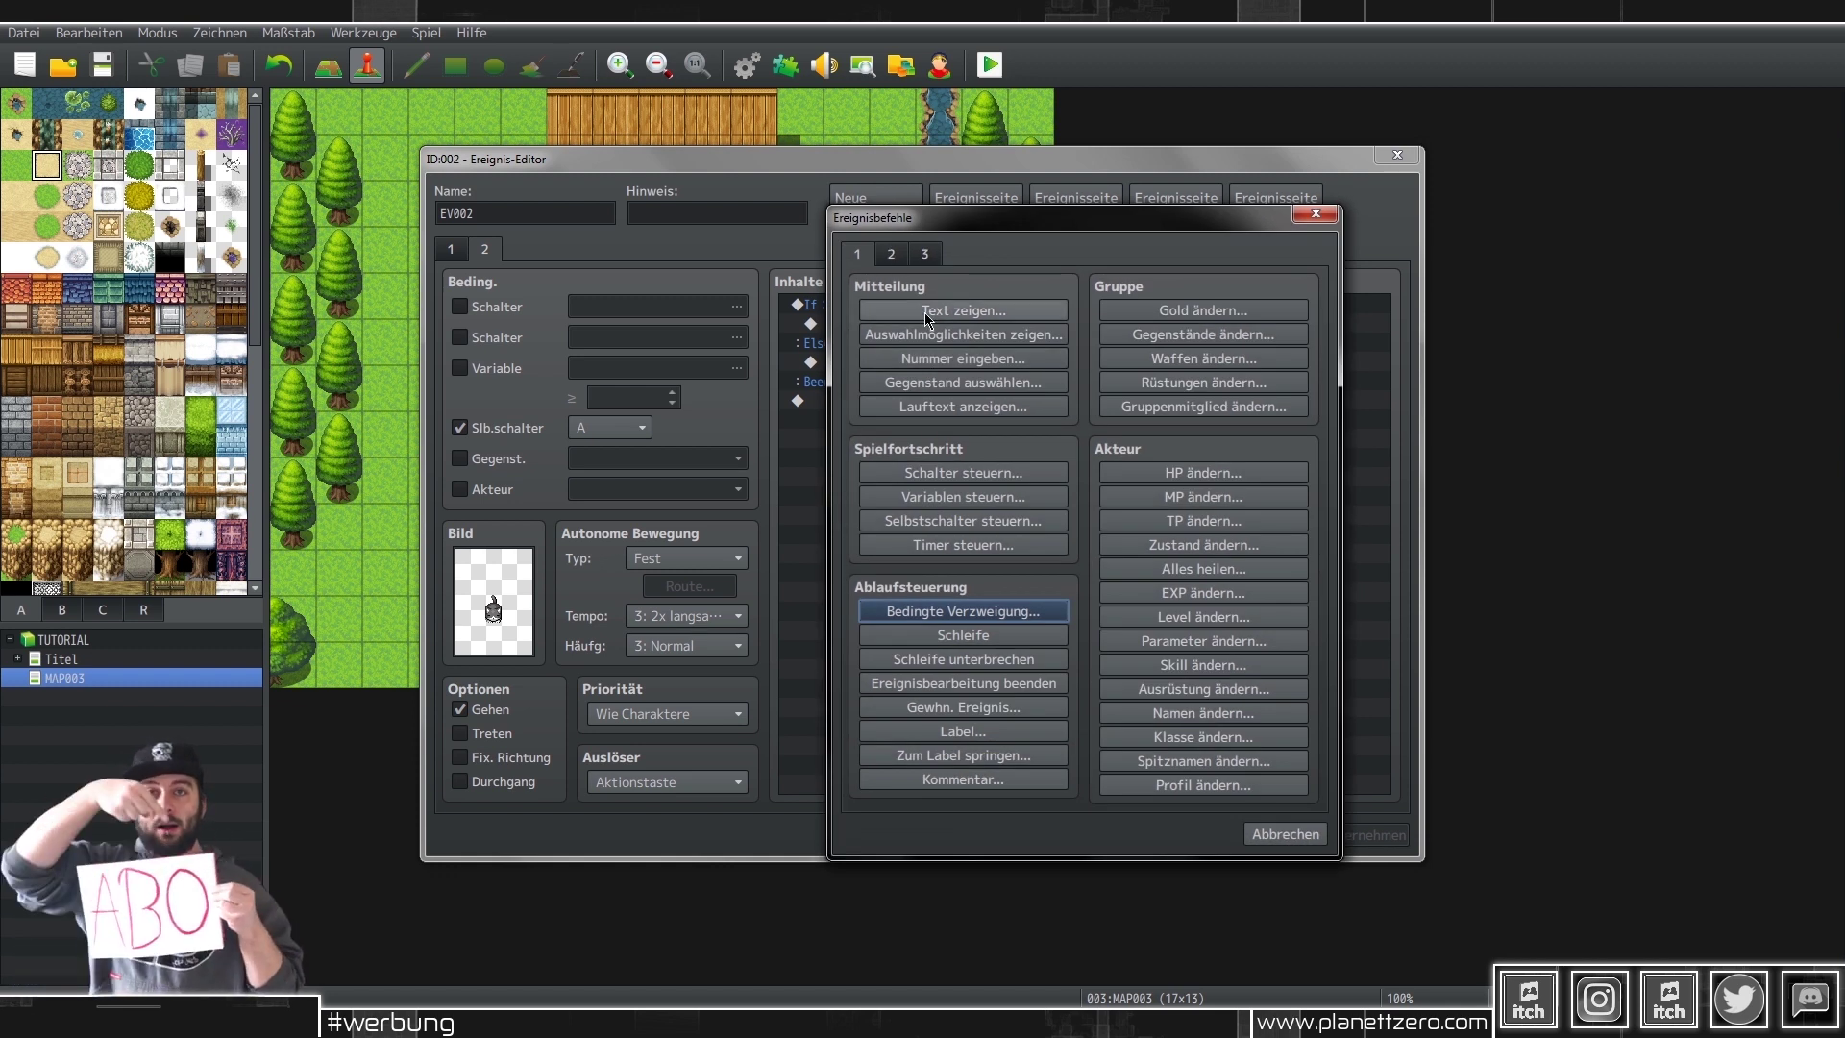
click(921, 311)
text(Ic)
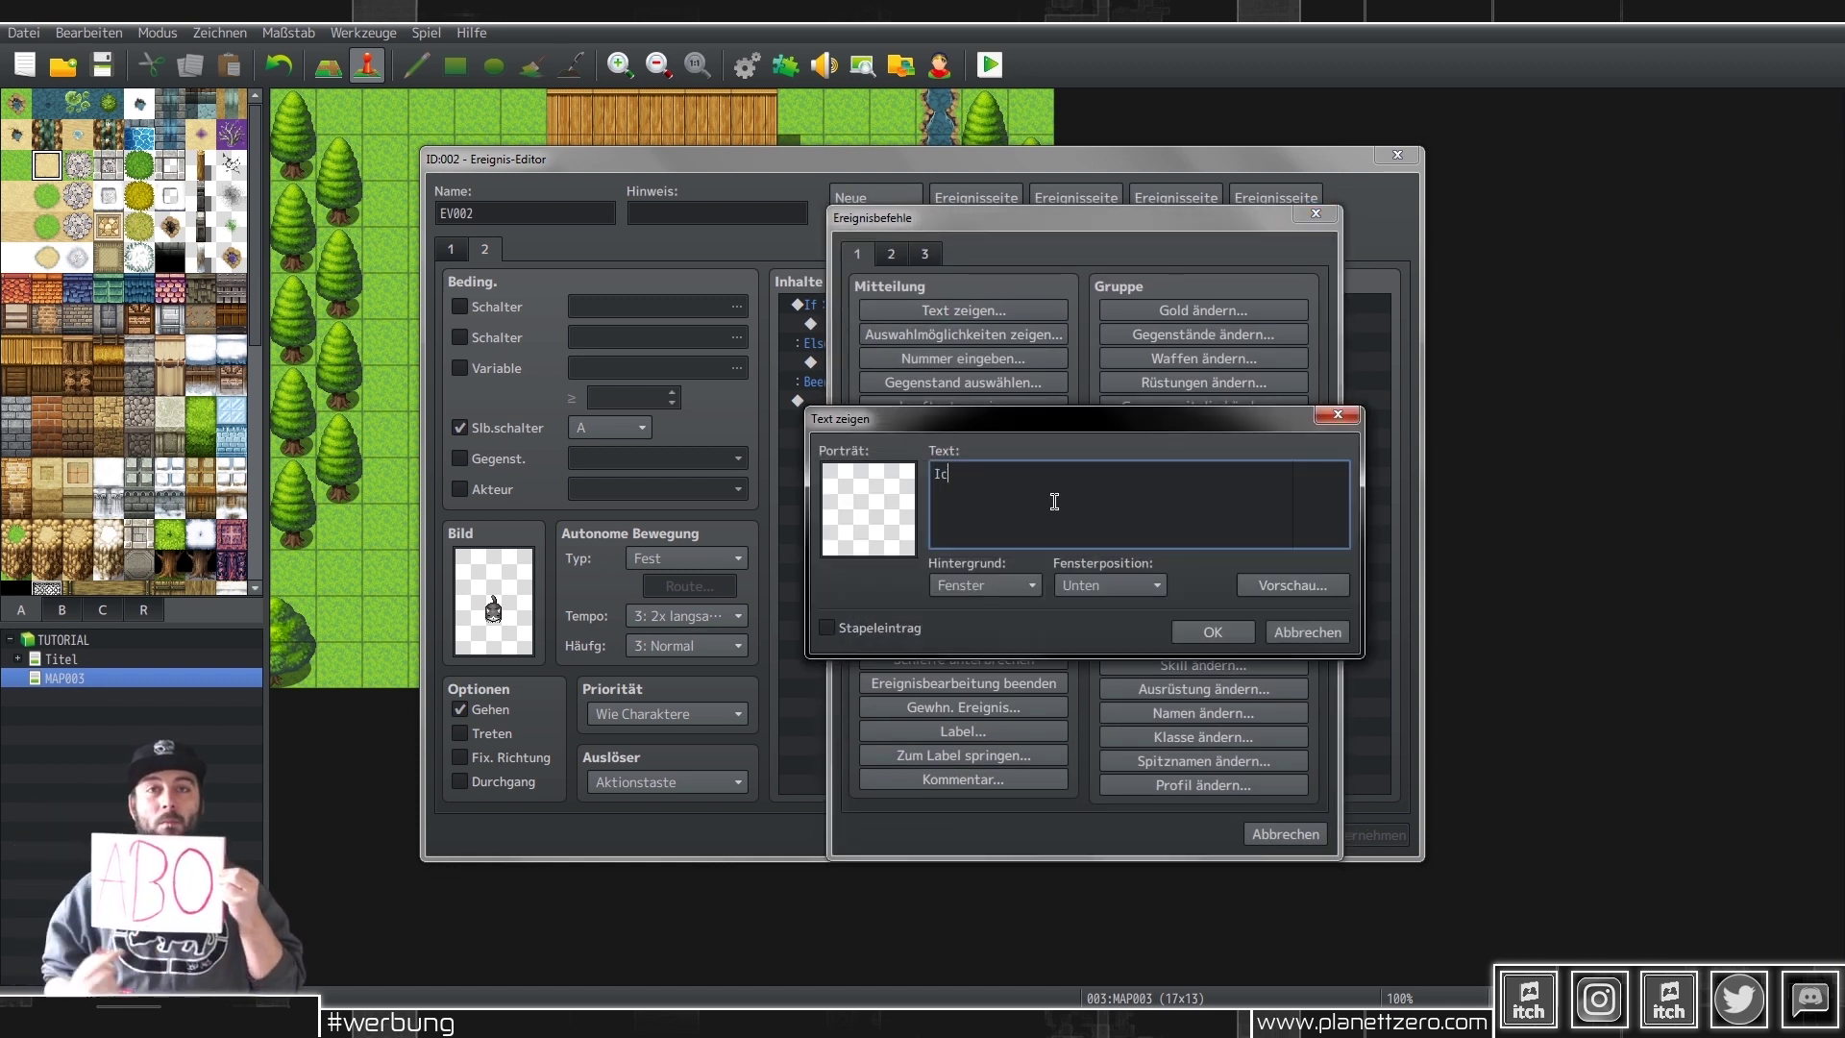
text(h weiß nicht was ich)
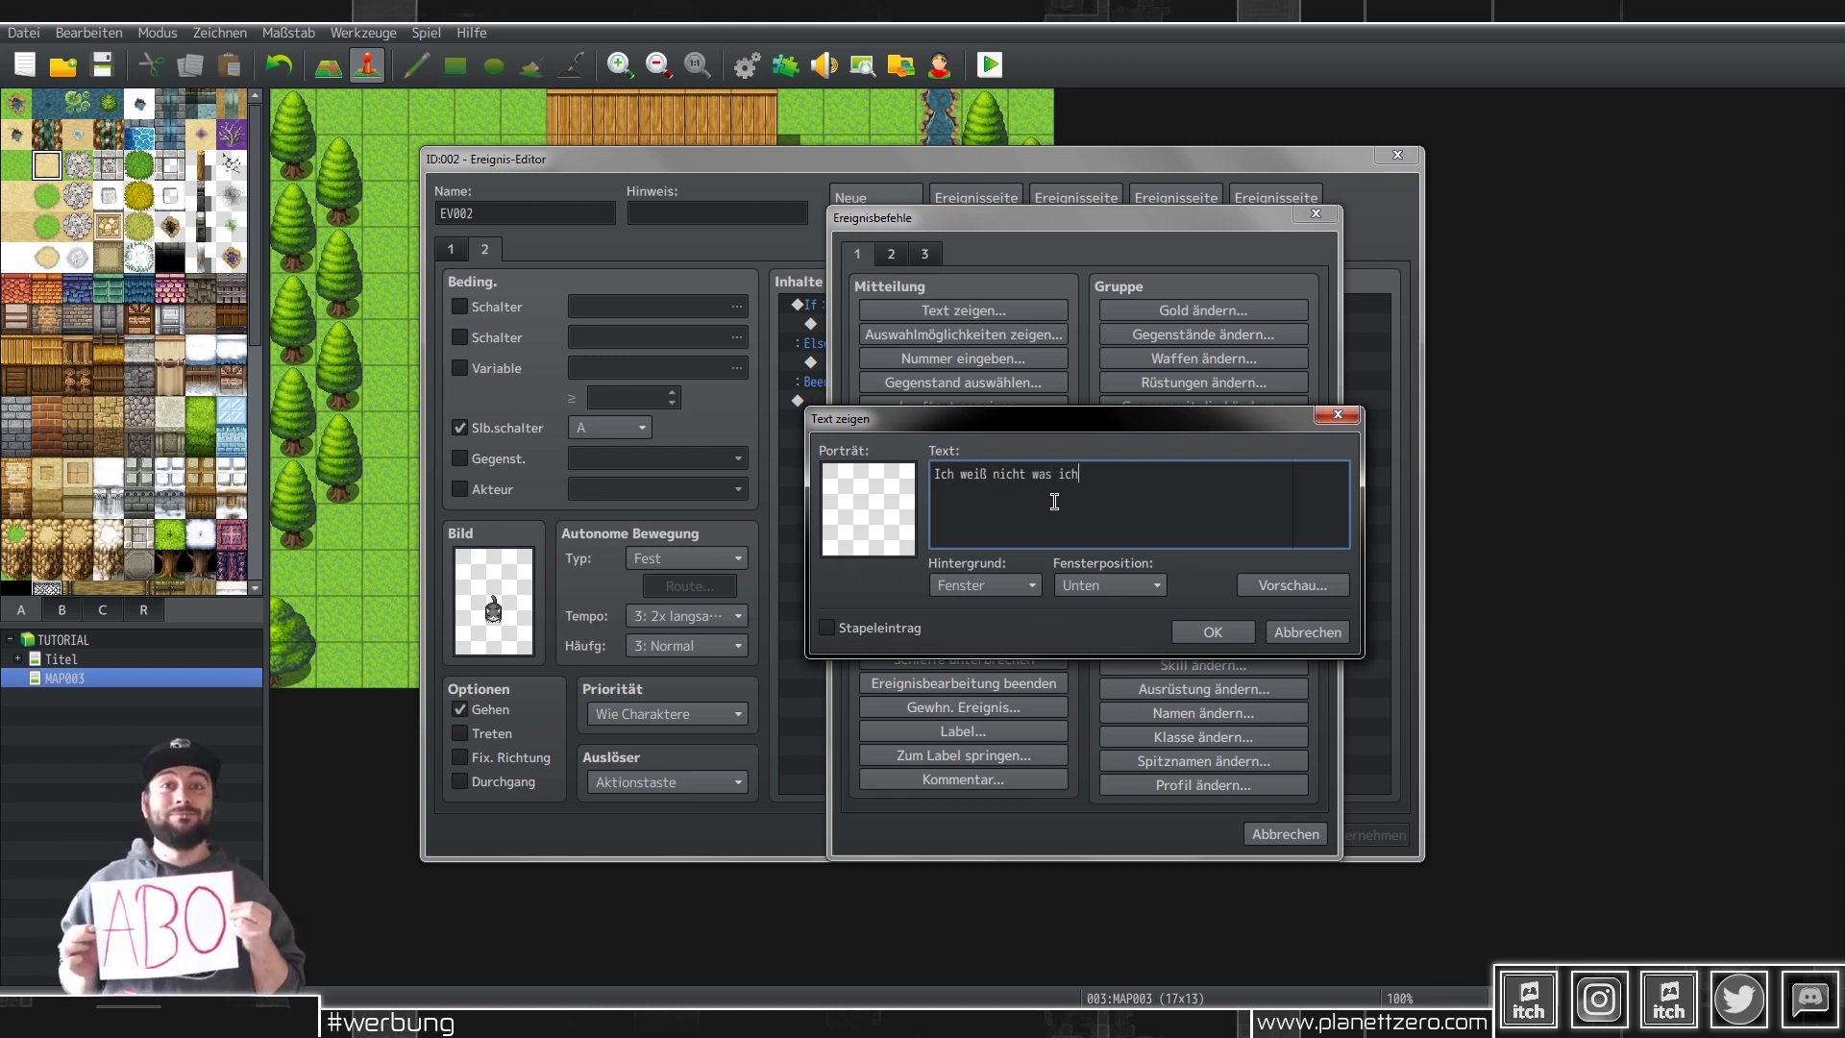
text( tun soll...)
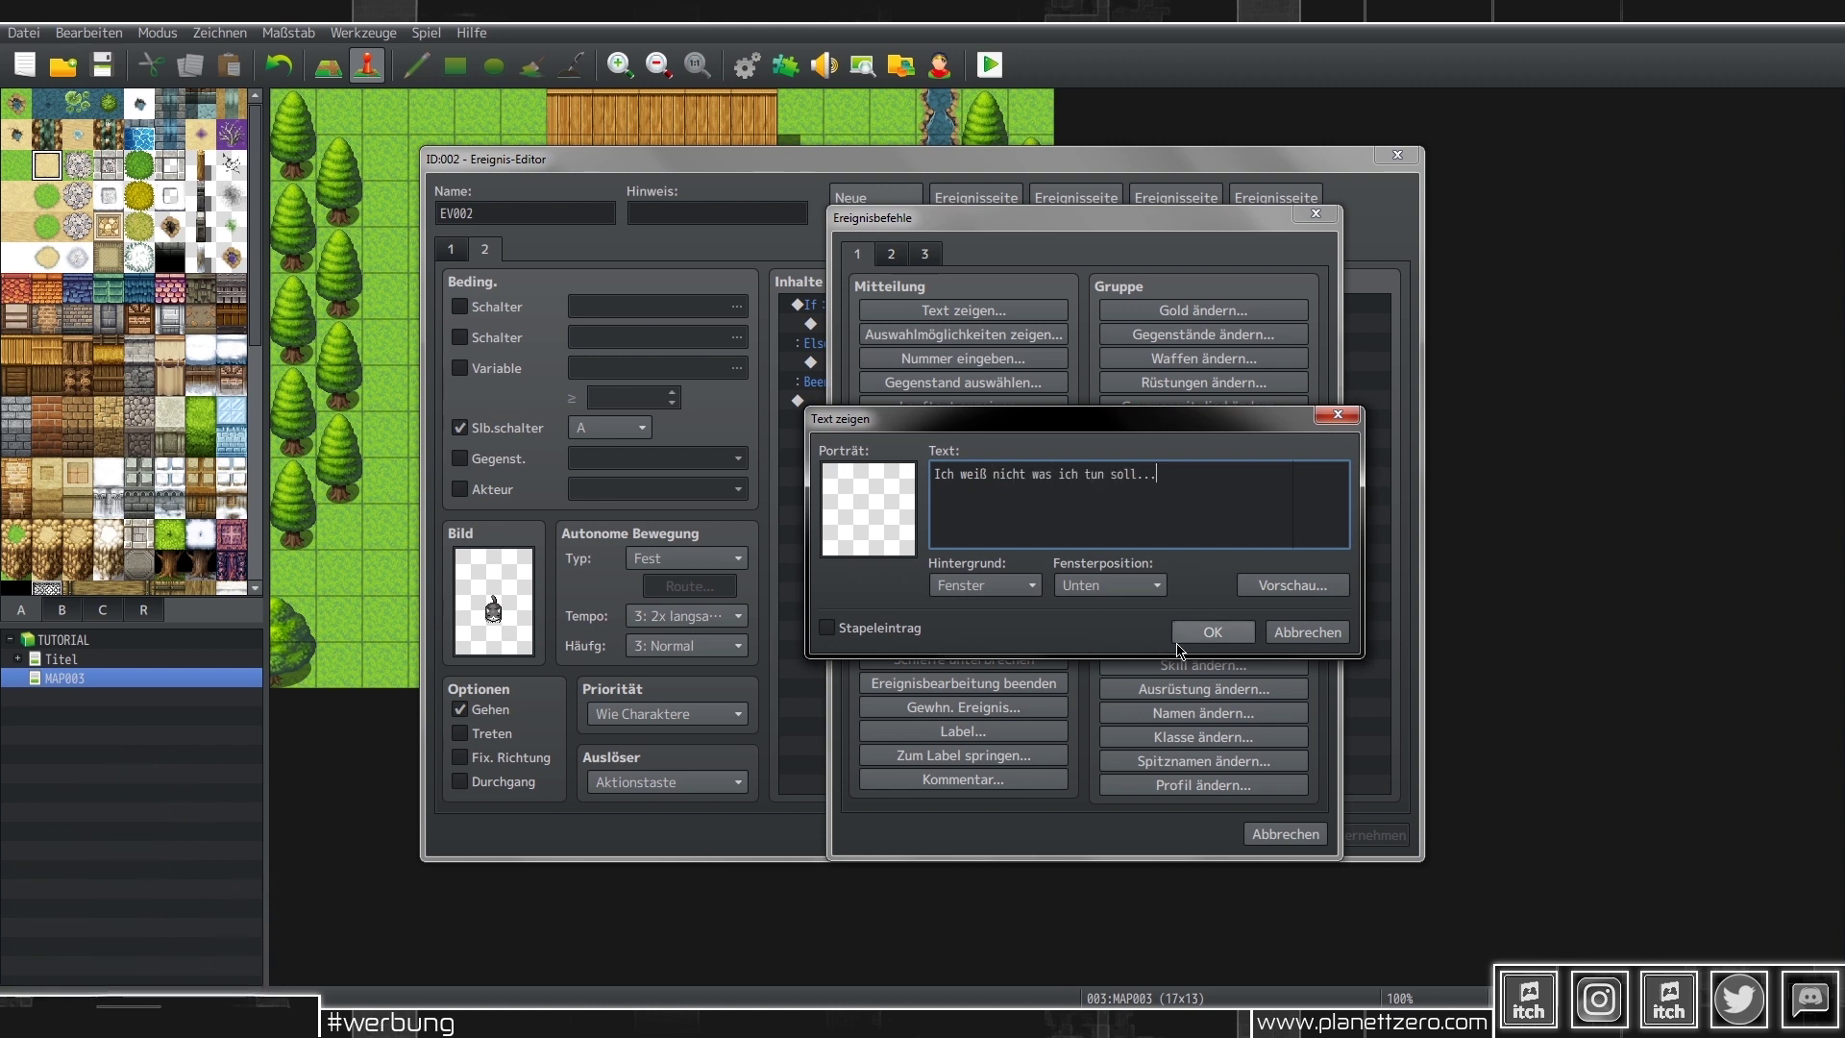
click(1179, 639)
click(1054, 379)
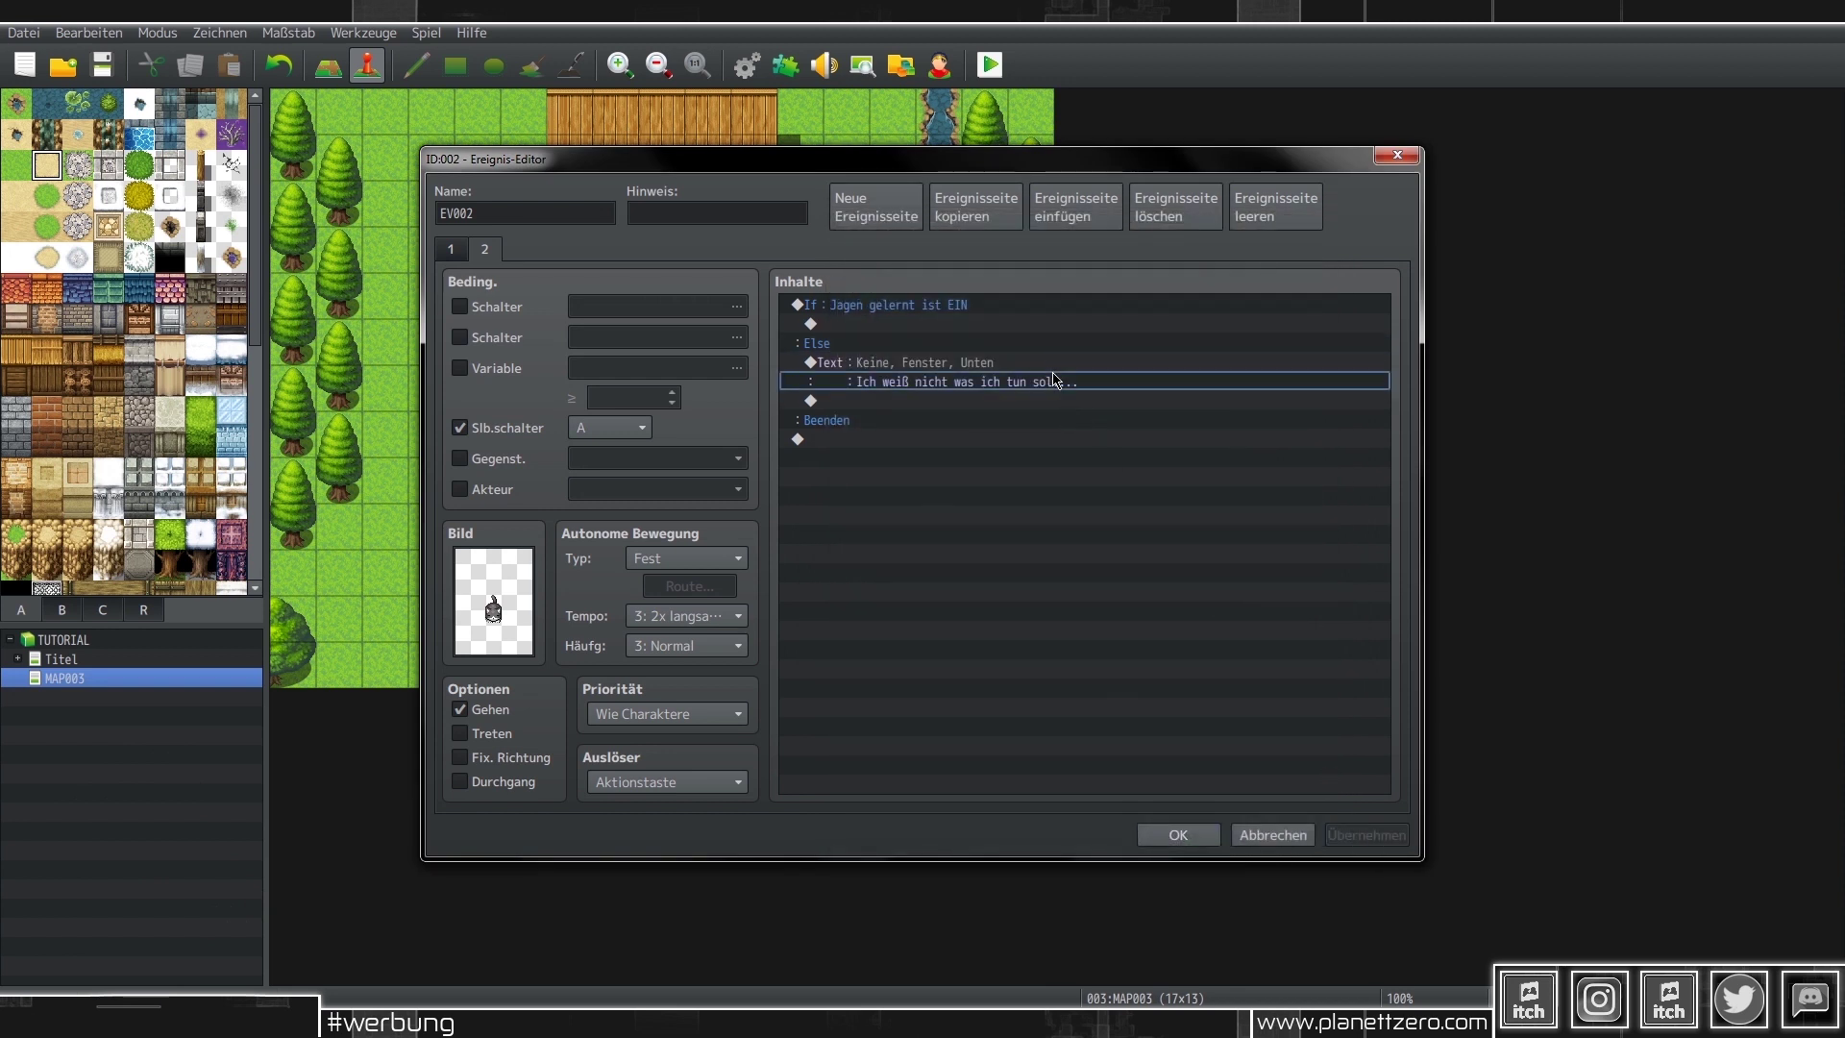
key(ctrl+c)
click(999, 324)
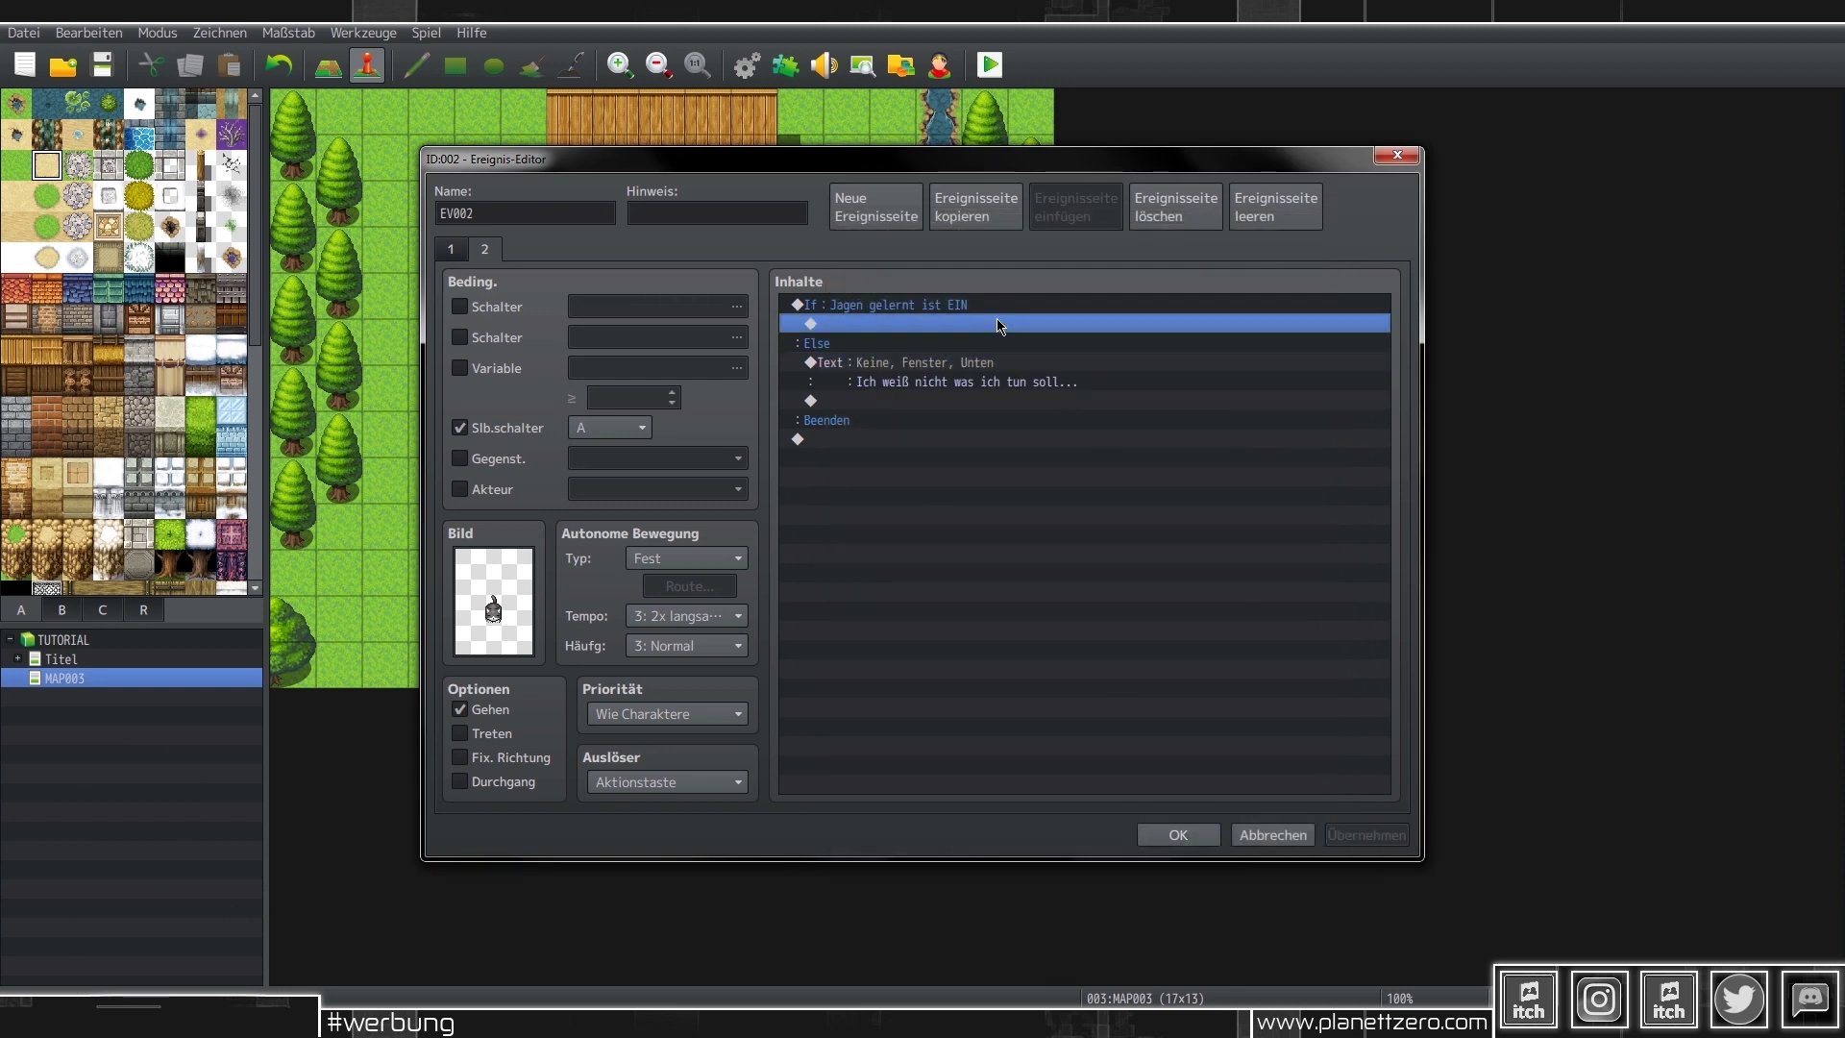
- Under the If branch, ask 'Fell abziehen?' with Ja/Nein choices
key(ctrl+v)
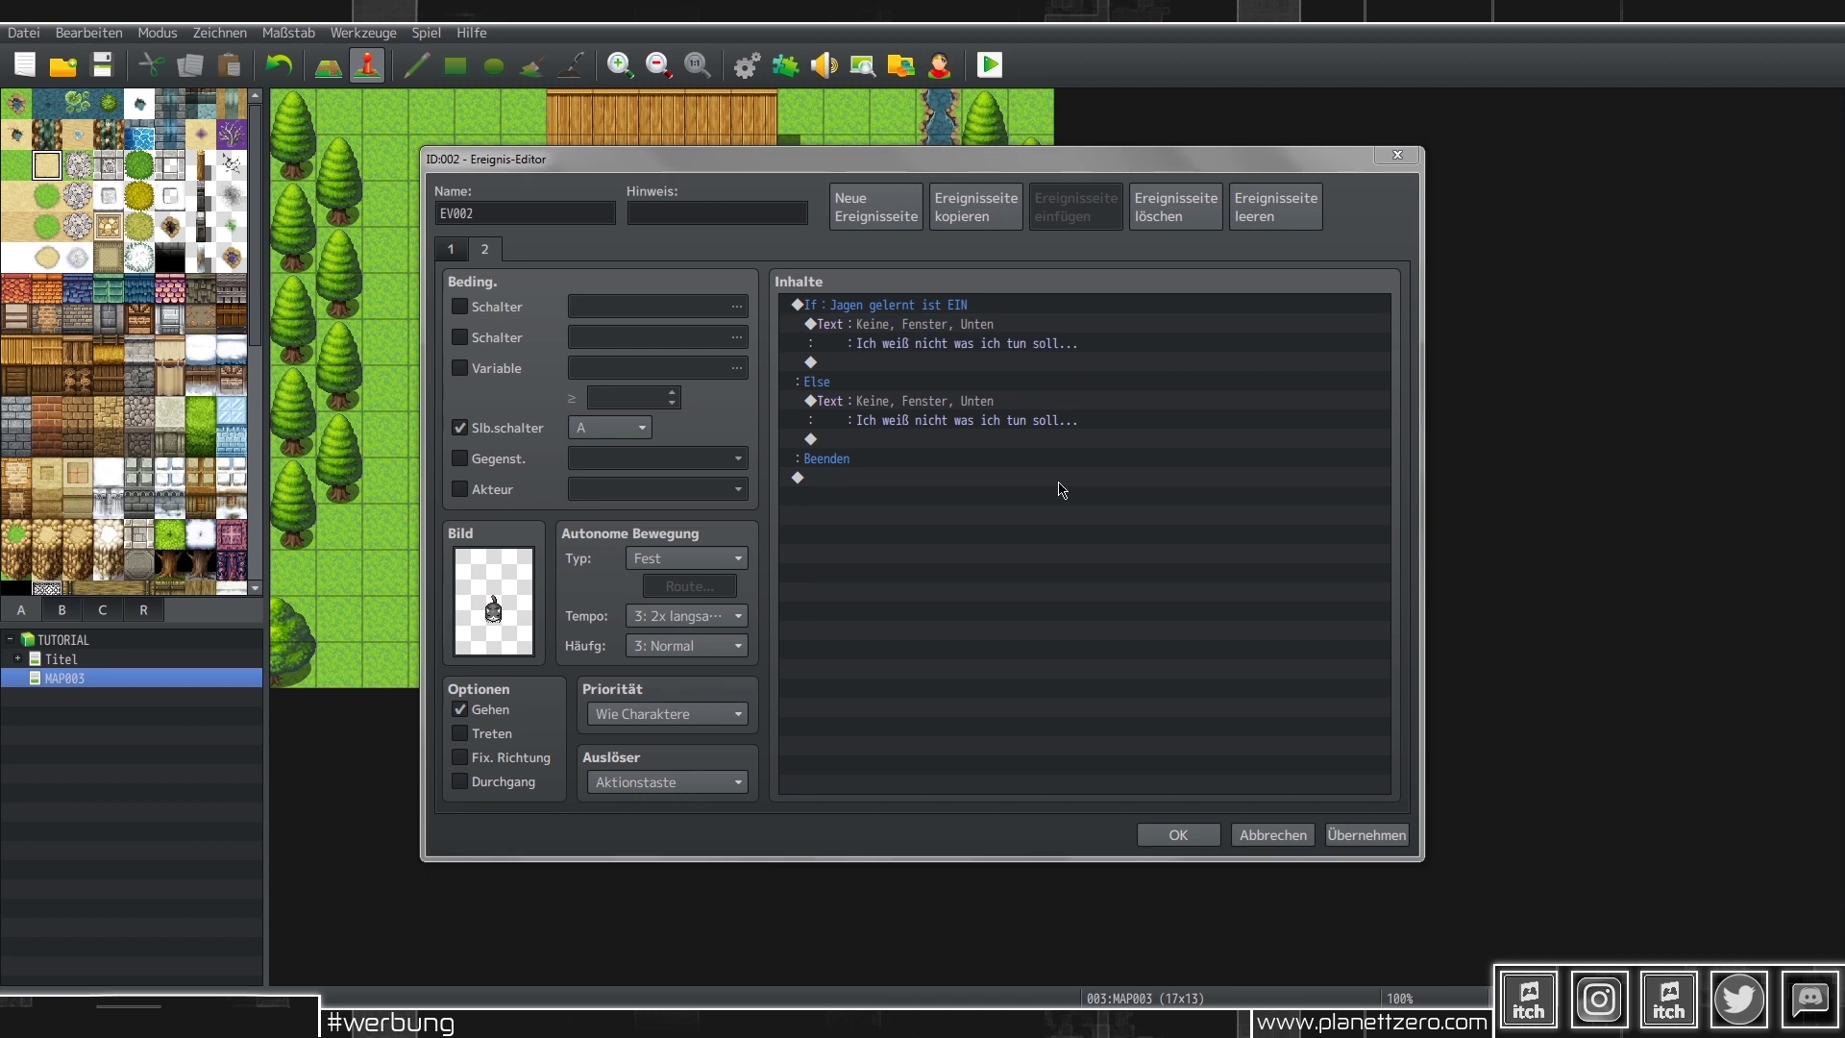
double_click(1006, 343)
drag(1051, 499, 949, 472)
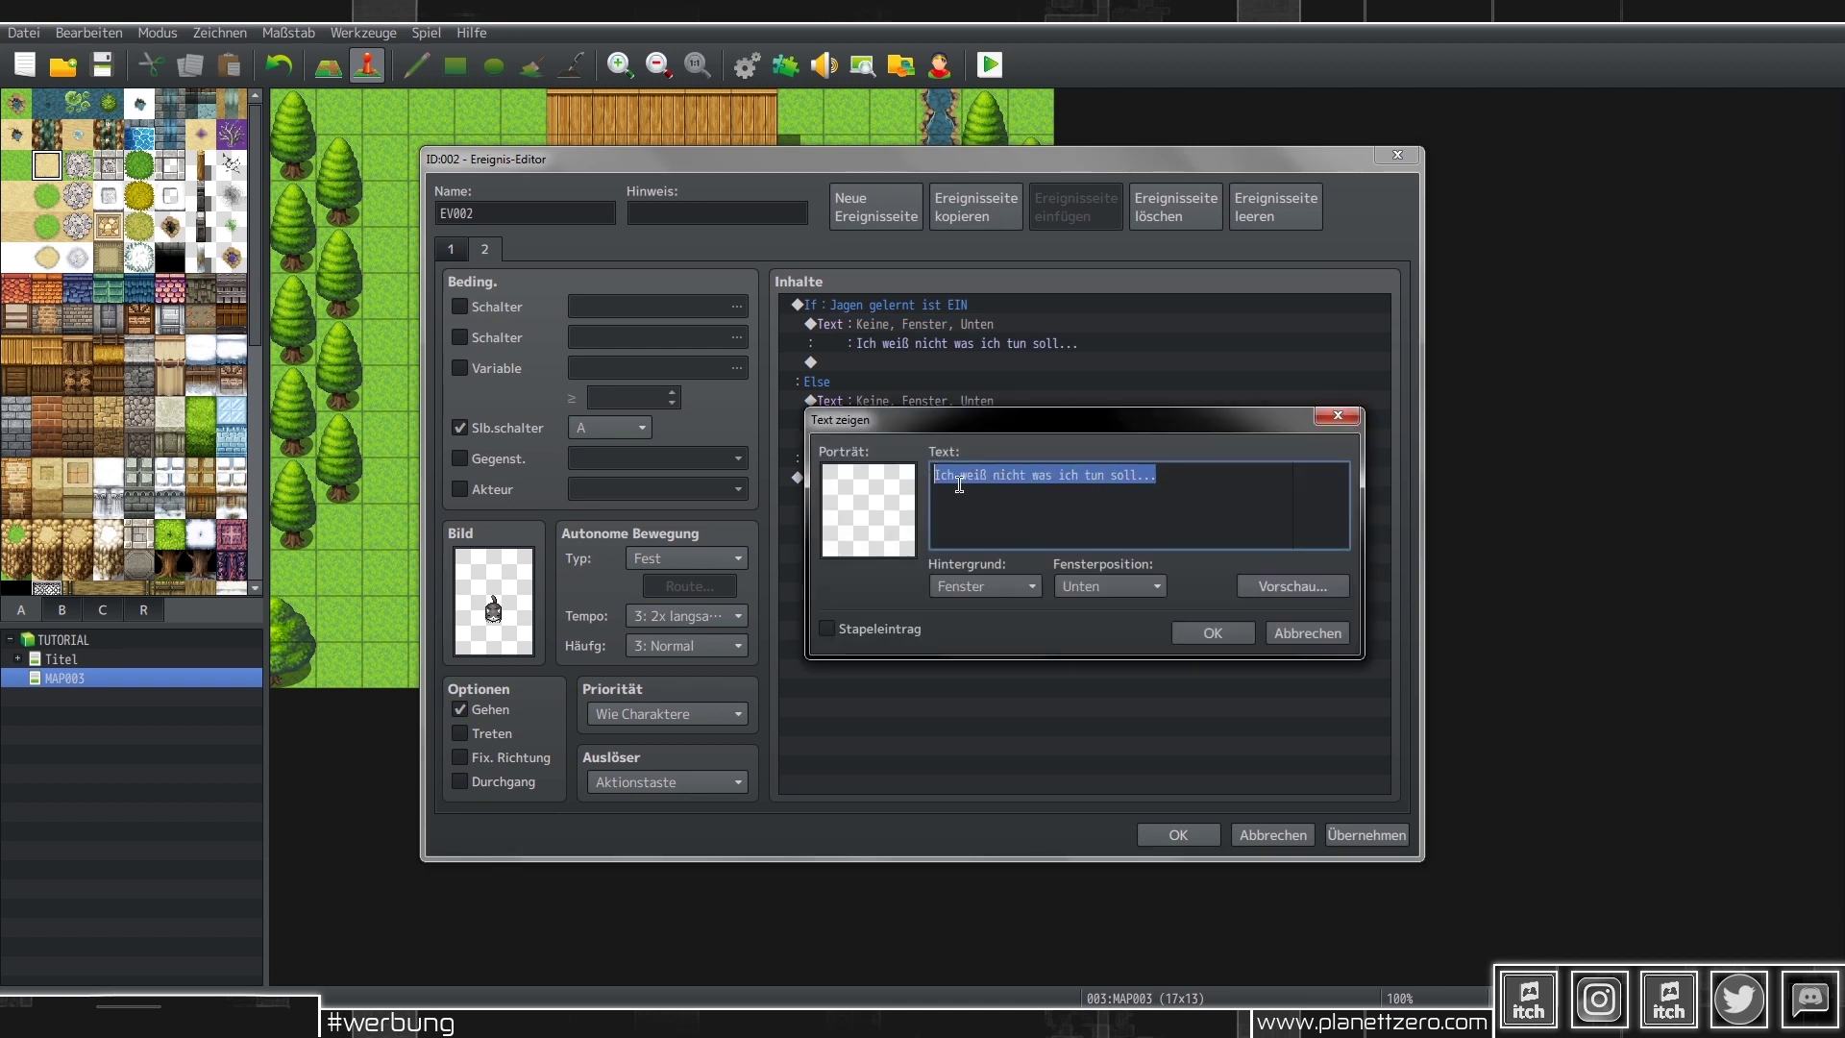
text(Fell abziehen?)
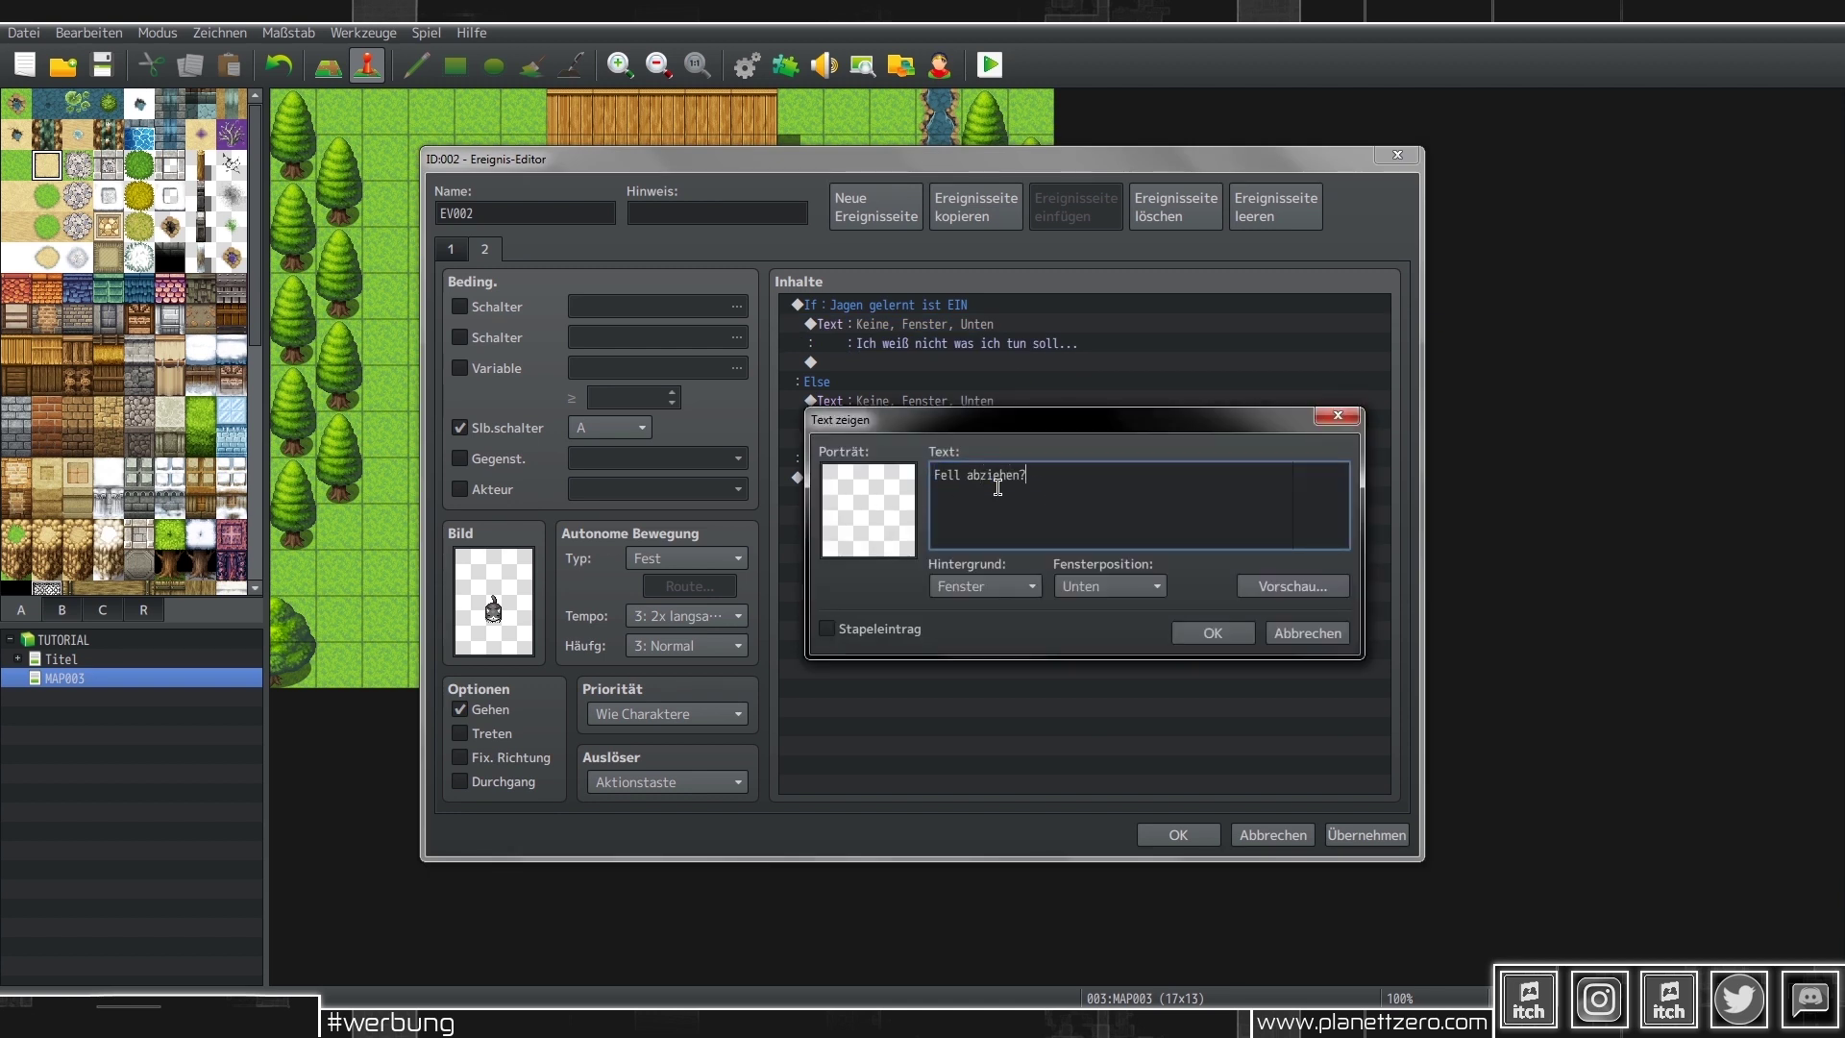
click(1213, 632)
double_click(951, 363)
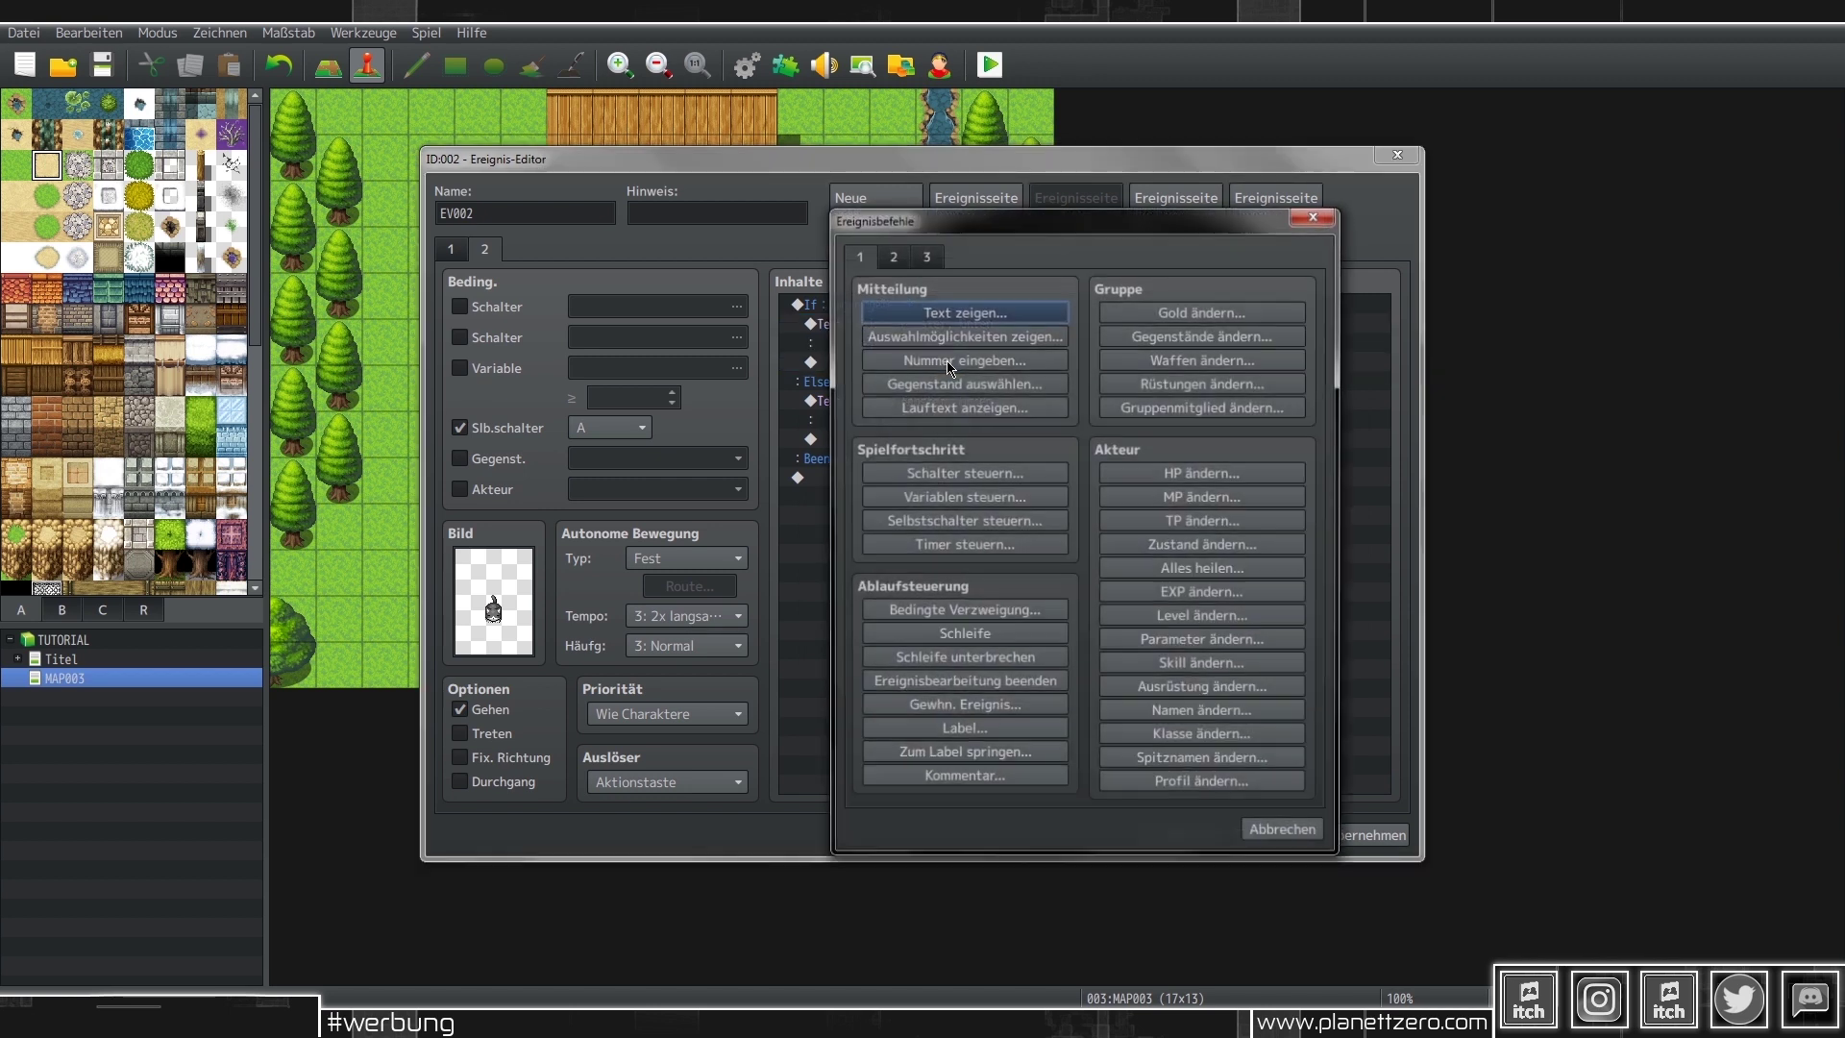
click(963, 333)
click(1126, 651)
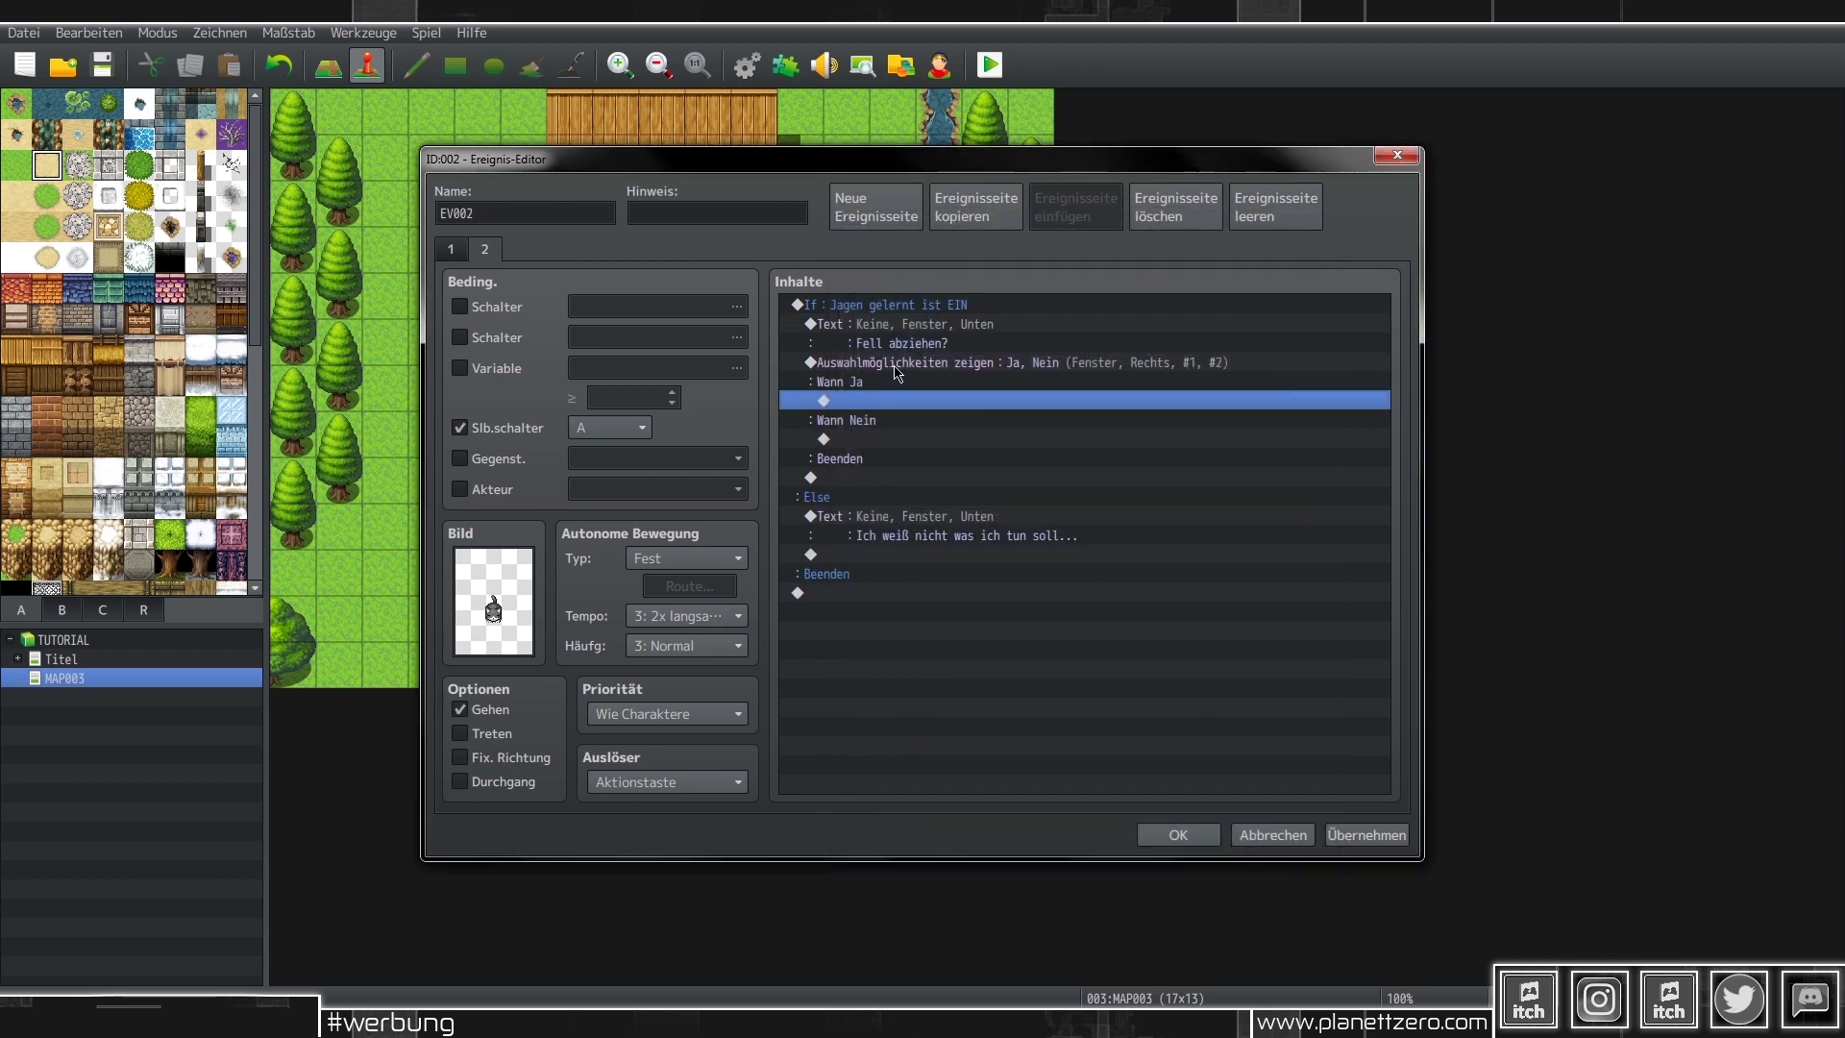
click(862, 437)
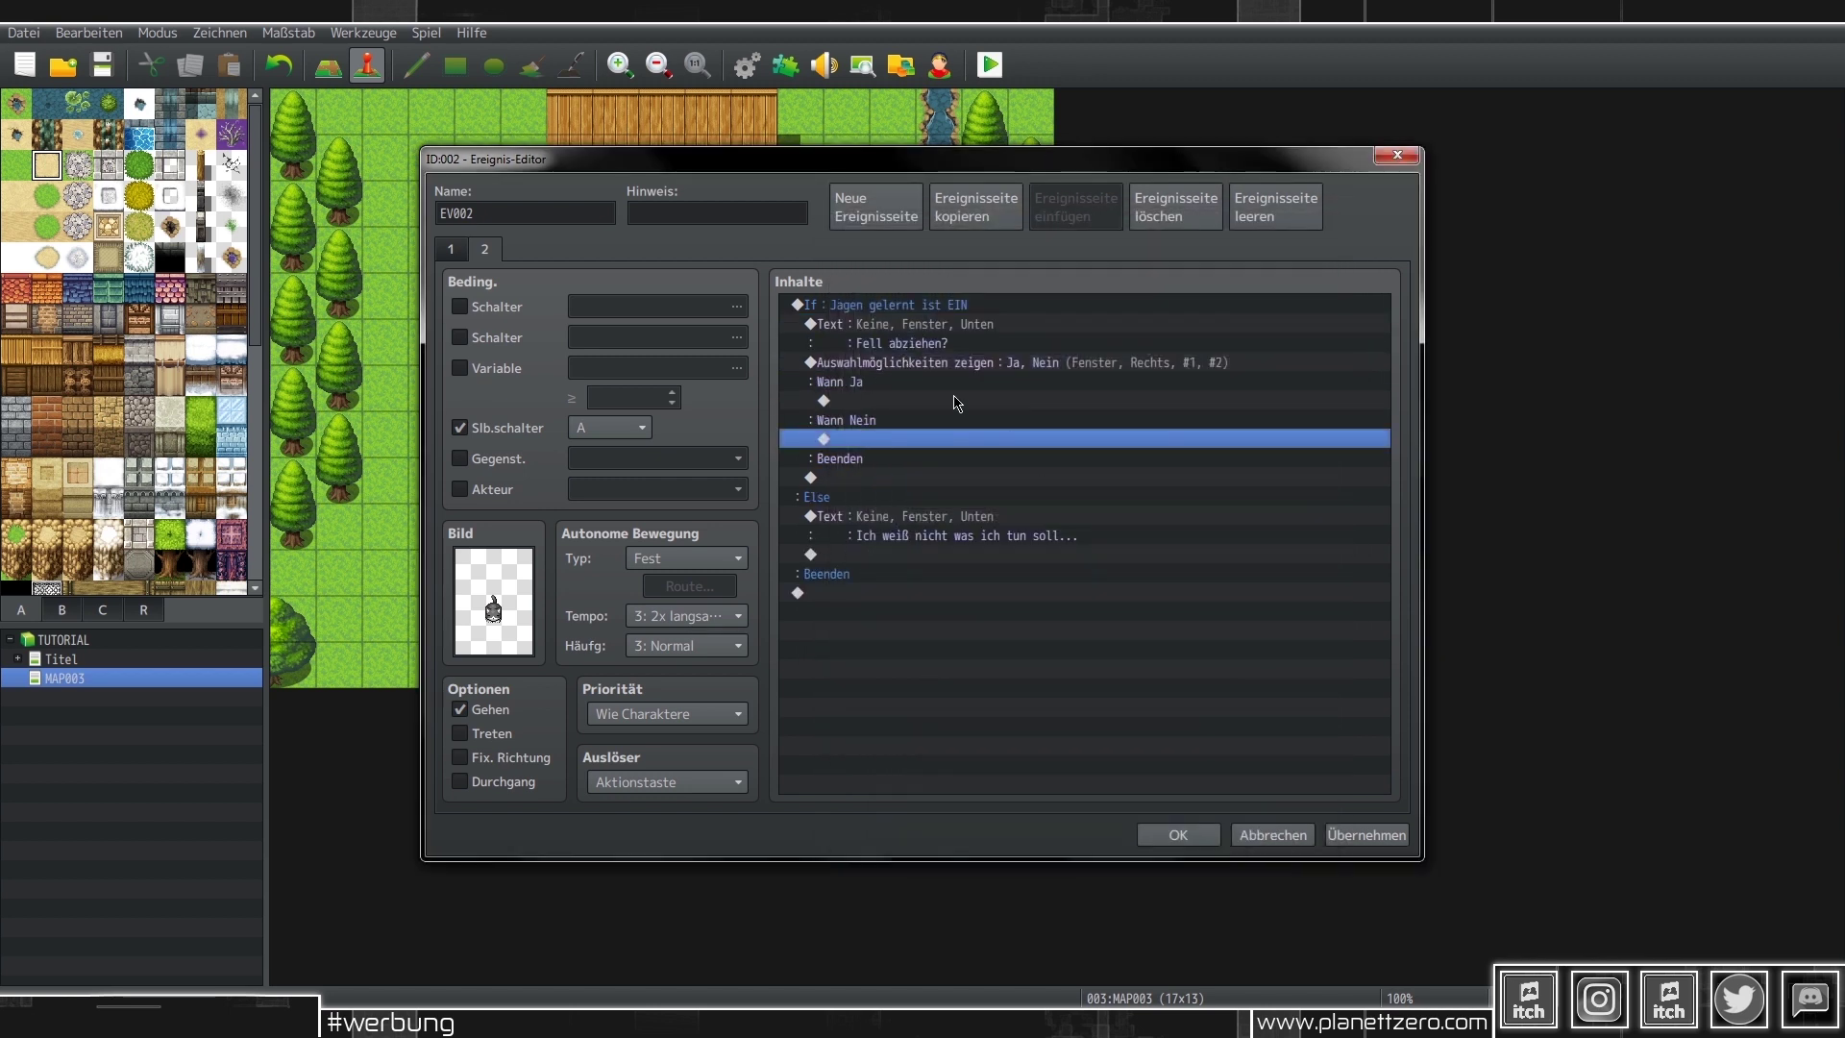
- Under Ja, play the Book1 sound effect and show 'Fell Herhalten!'
double_click(903, 400)
click(892, 254)
click(1203, 731)
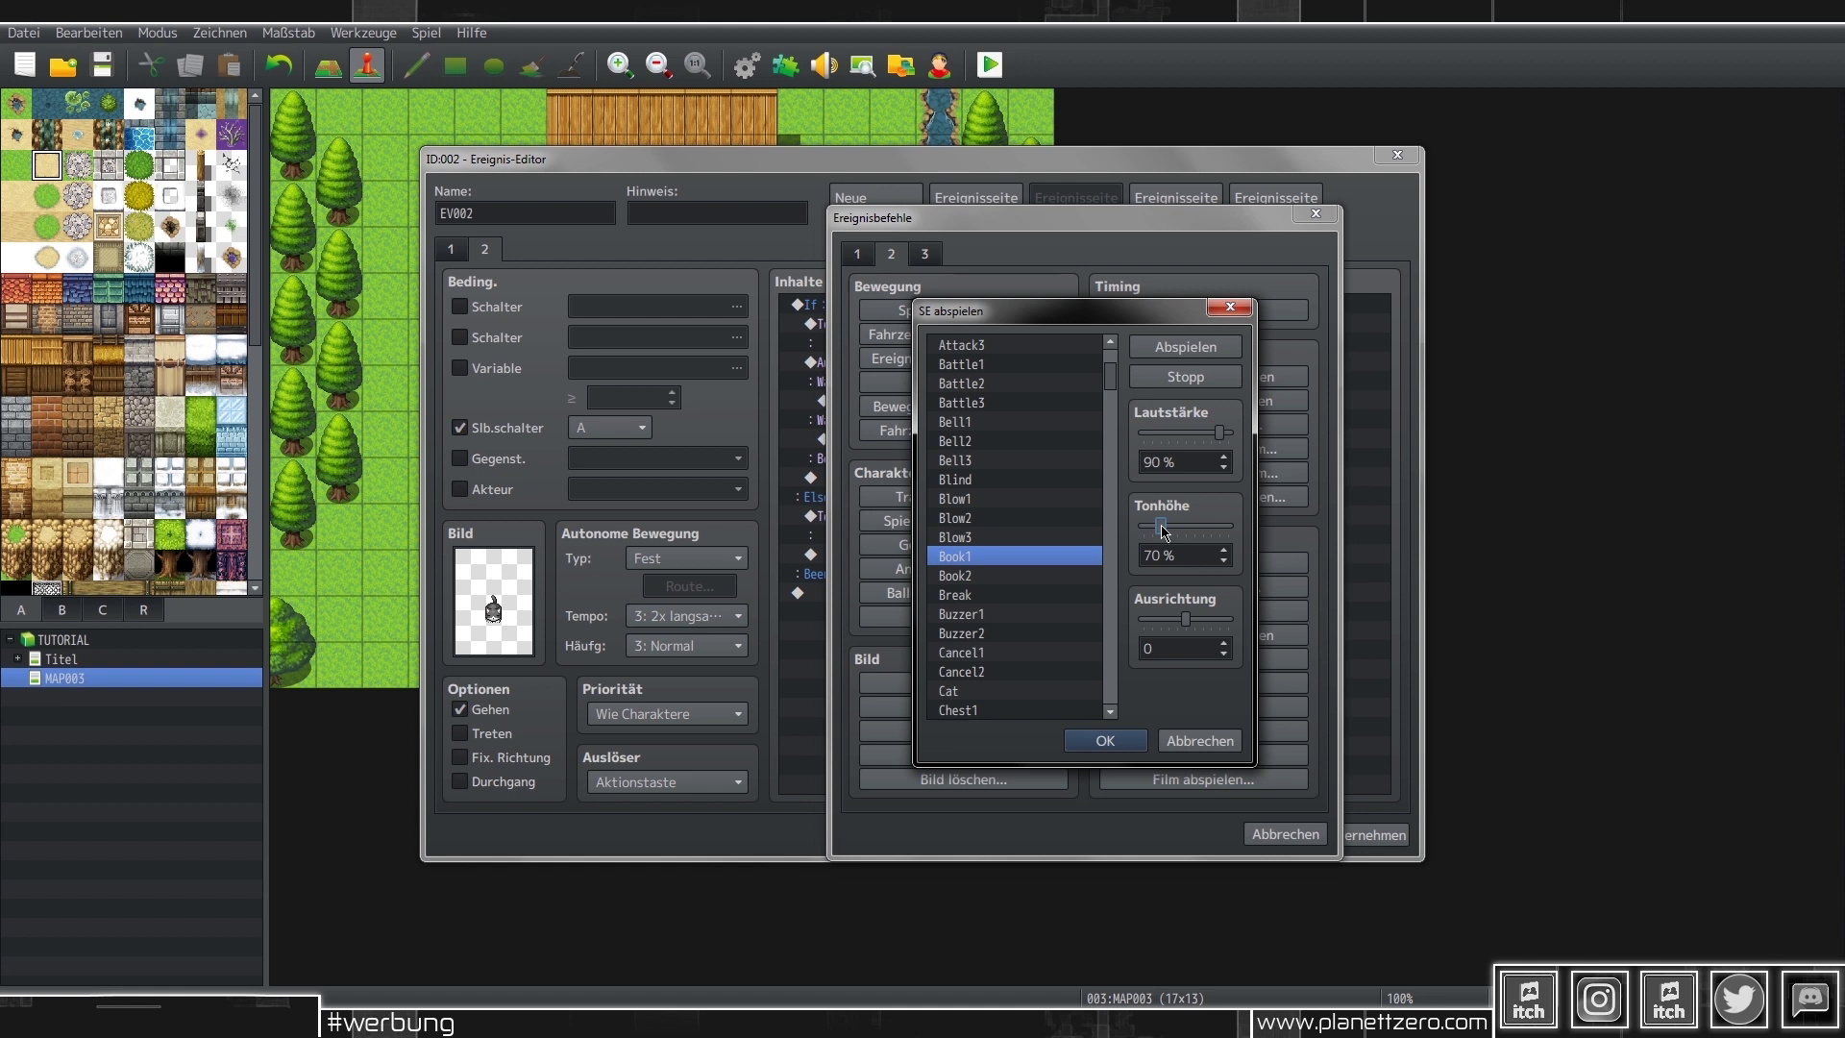
click(1105, 741)
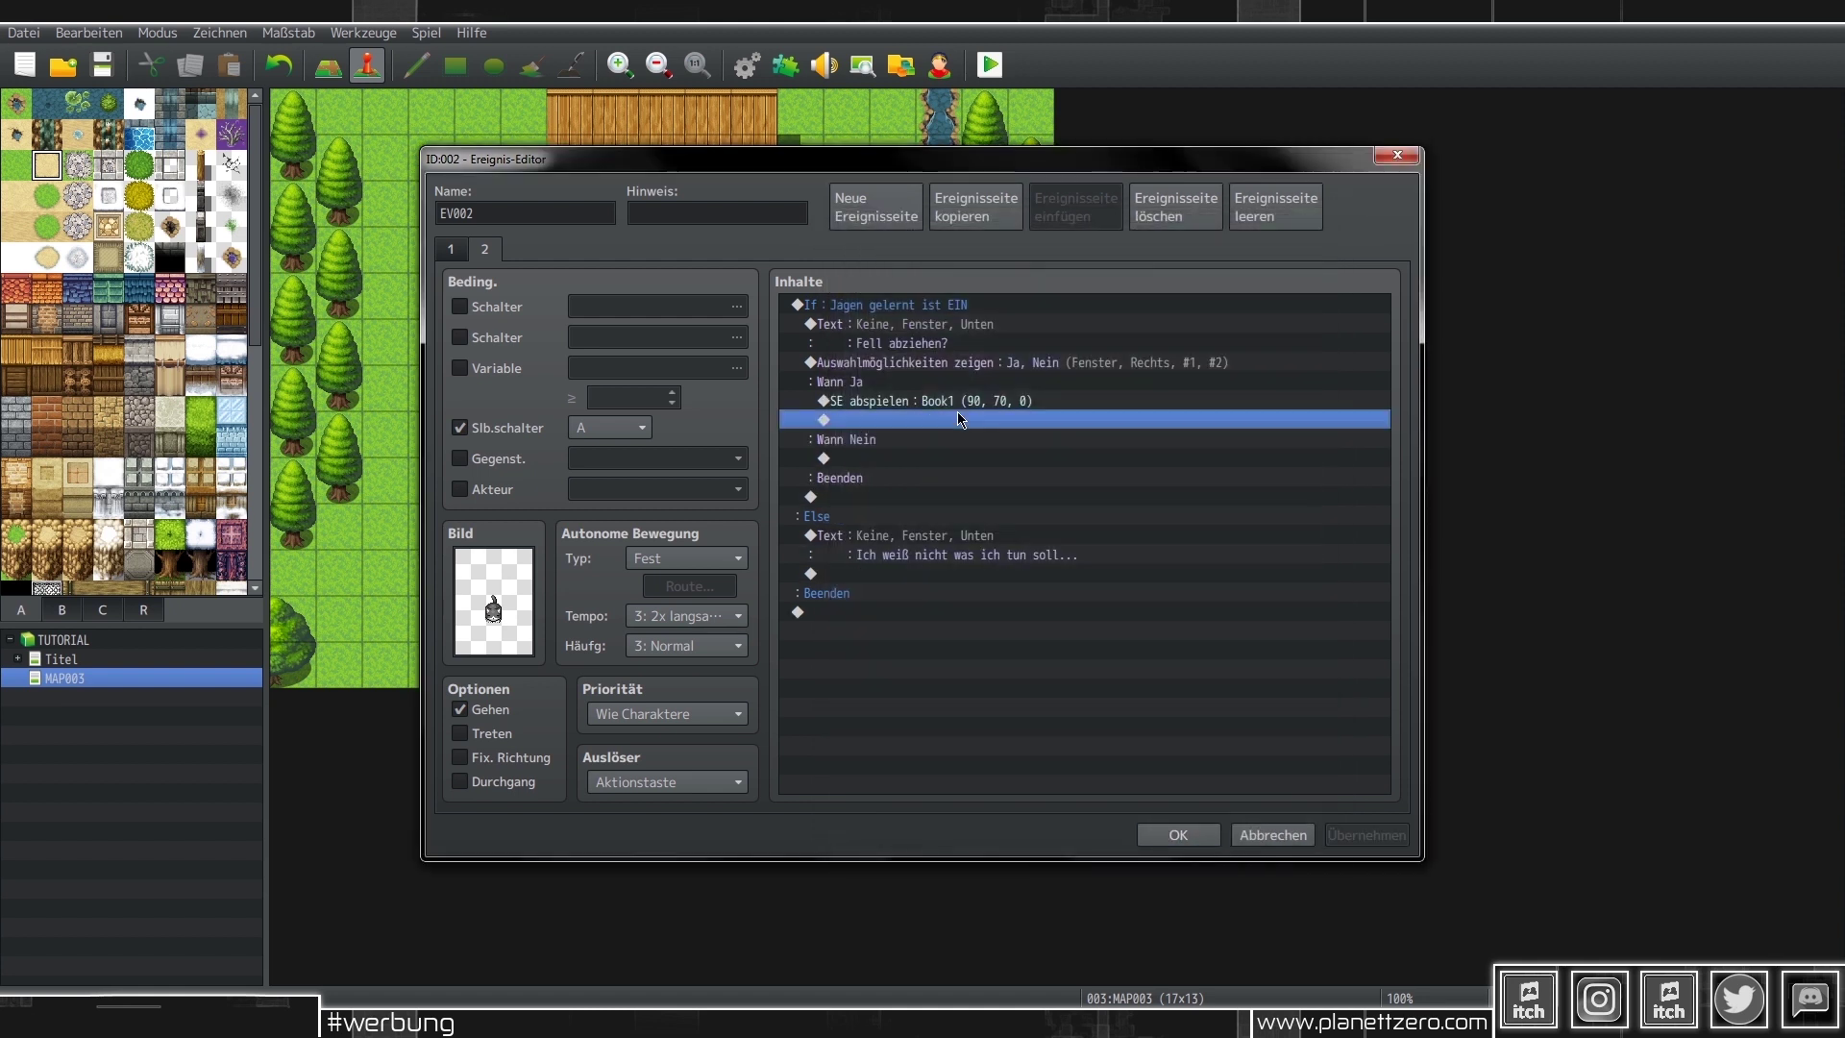
double_click(956, 427)
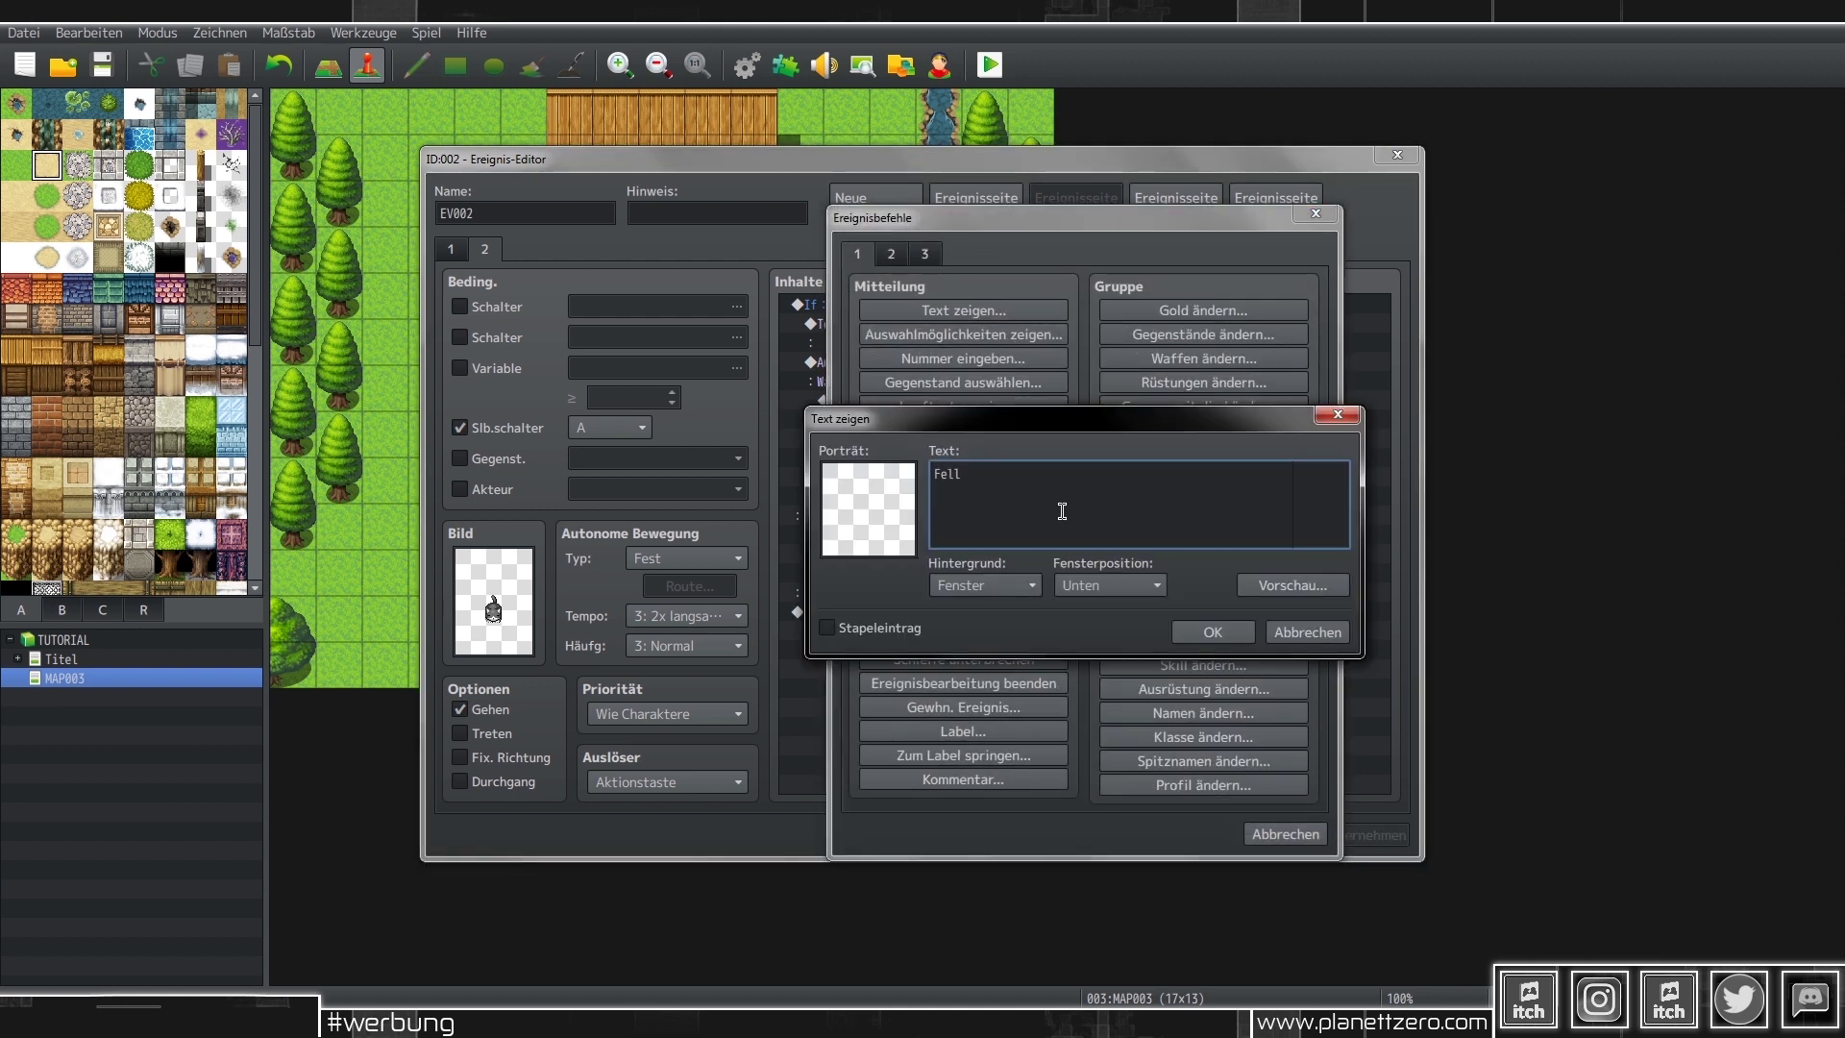
click(1231, 632)
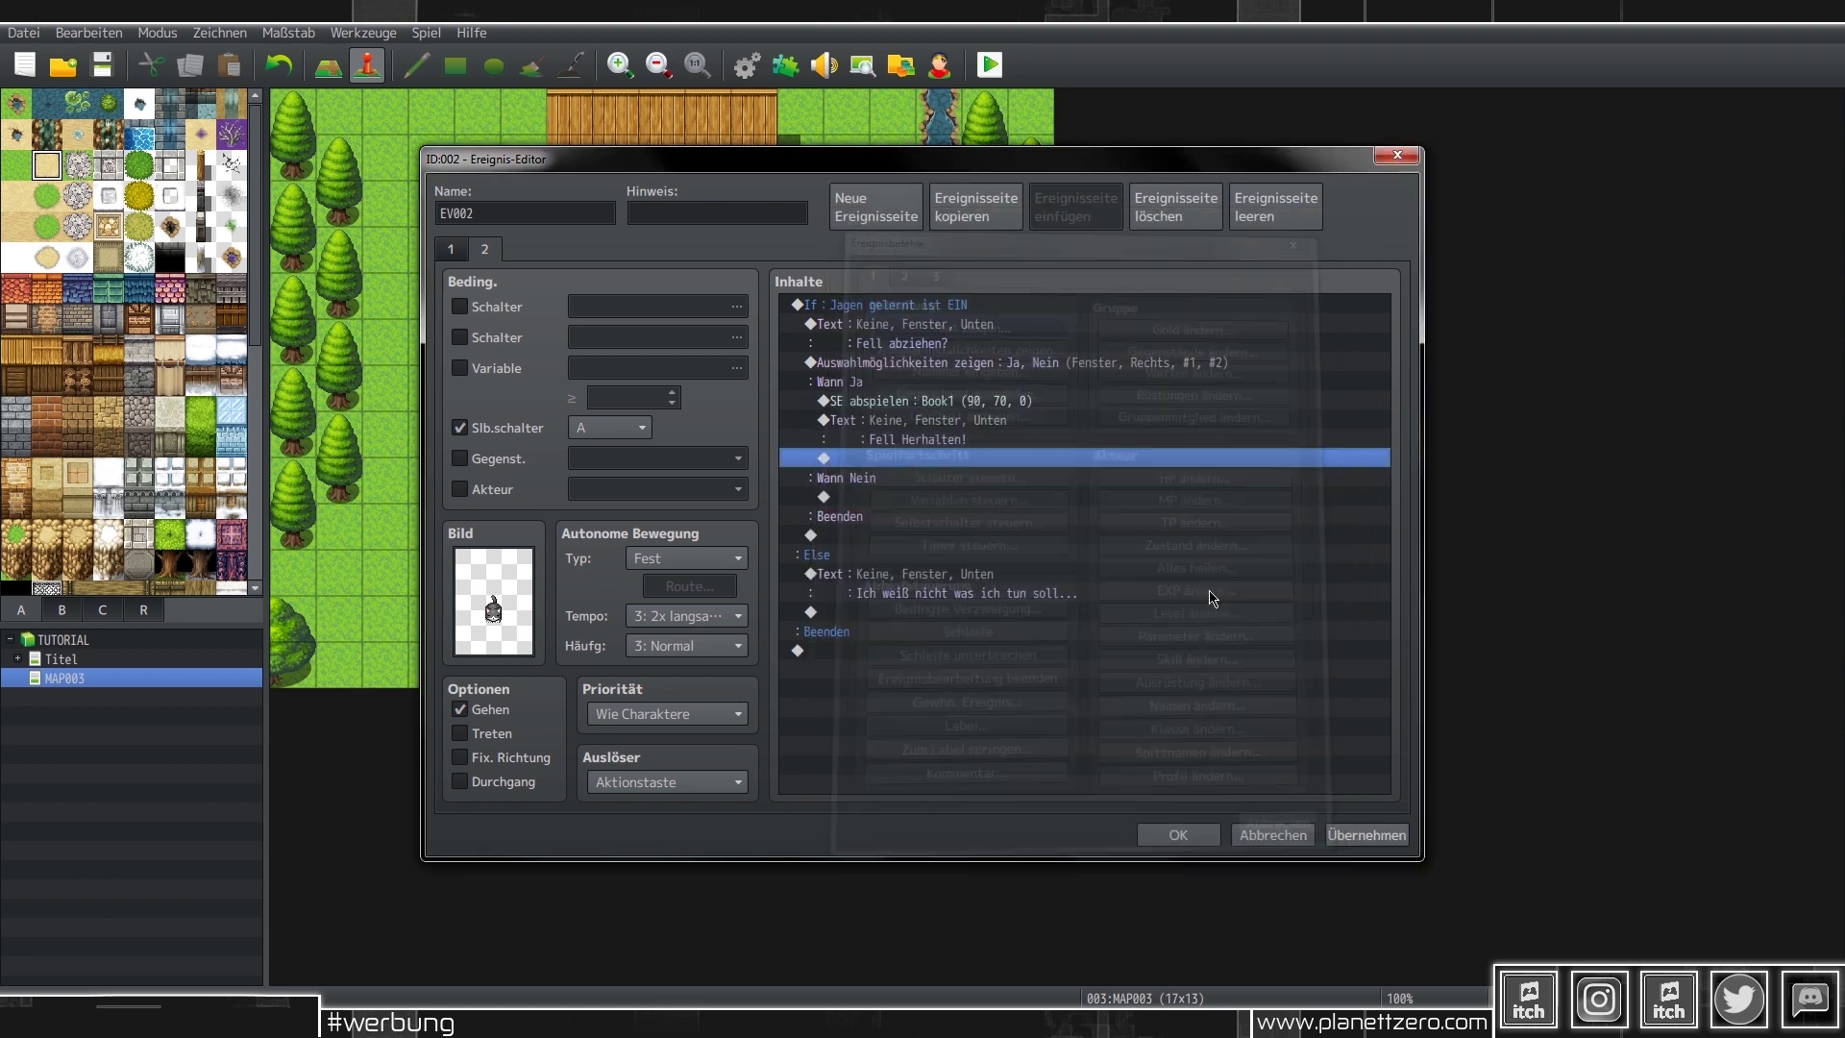
- Turn self switch B ON after the message, then copy the event page
double_click(888, 459)
click(921, 521)
click(1026, 505)
click(1019, 536)
click(1045, 609)
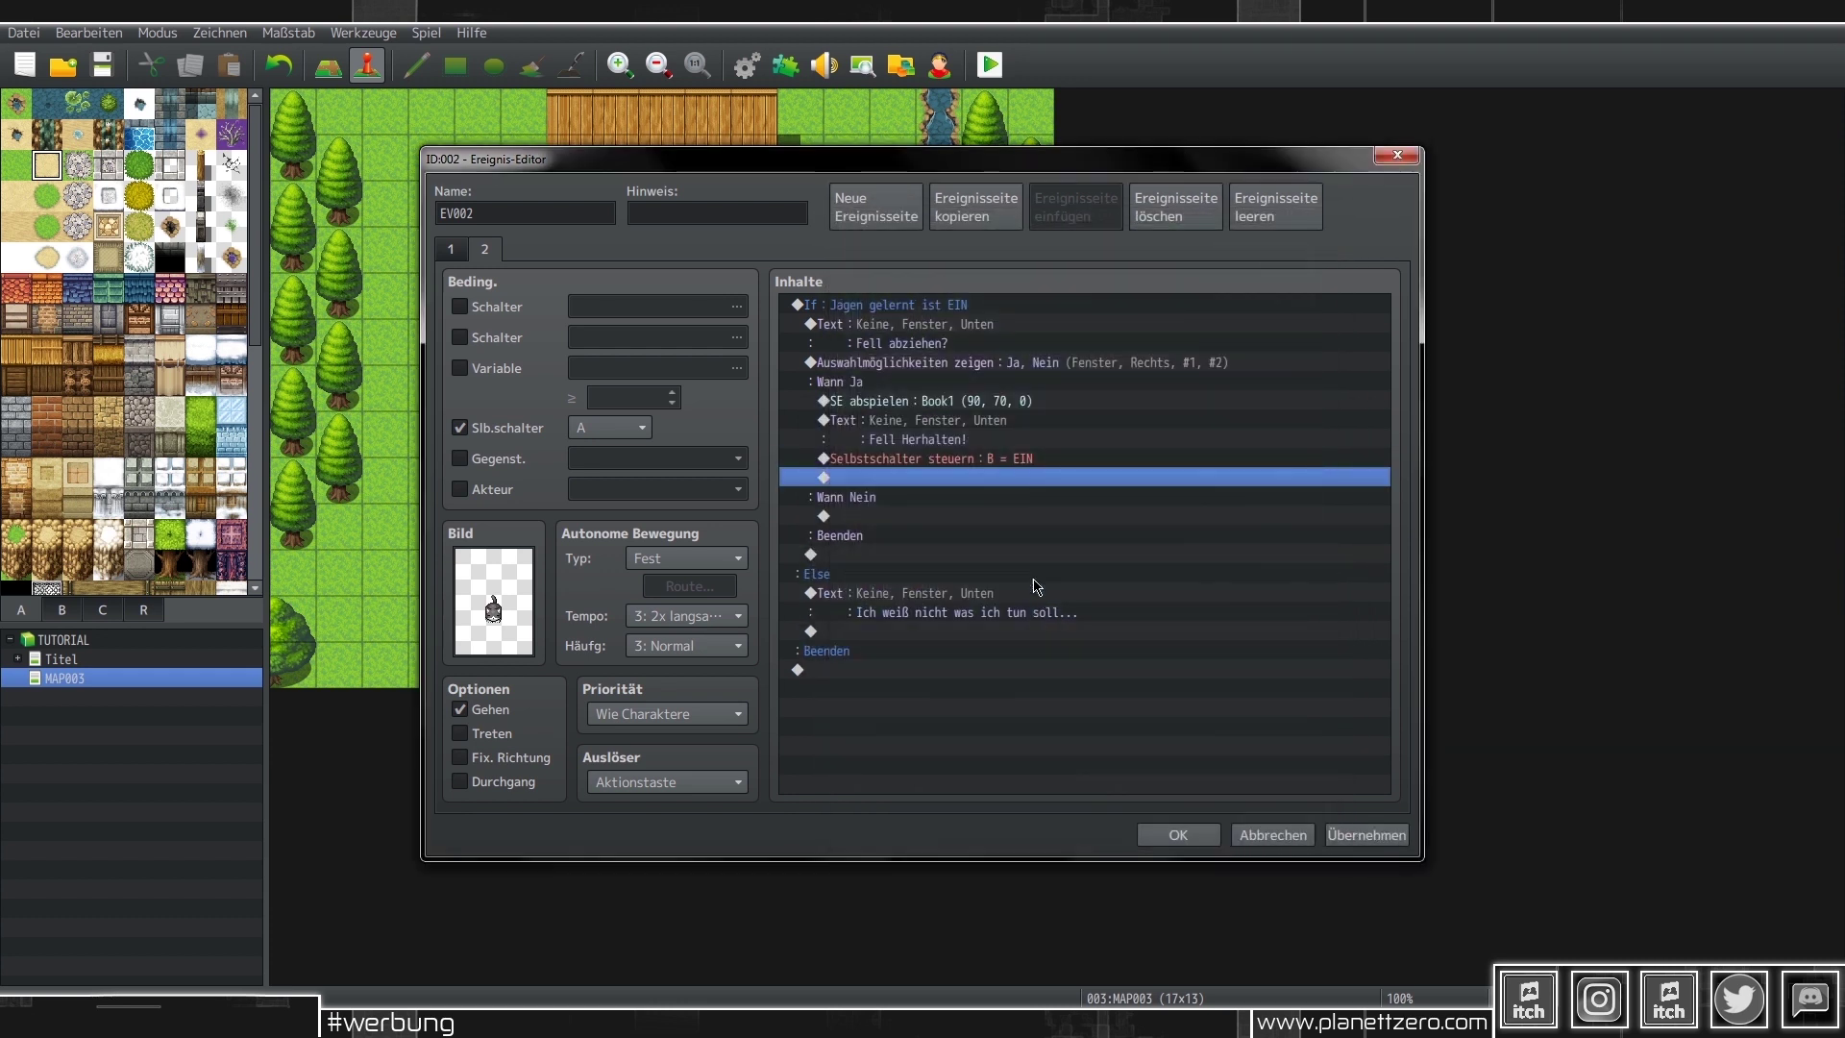
click(964, 220)
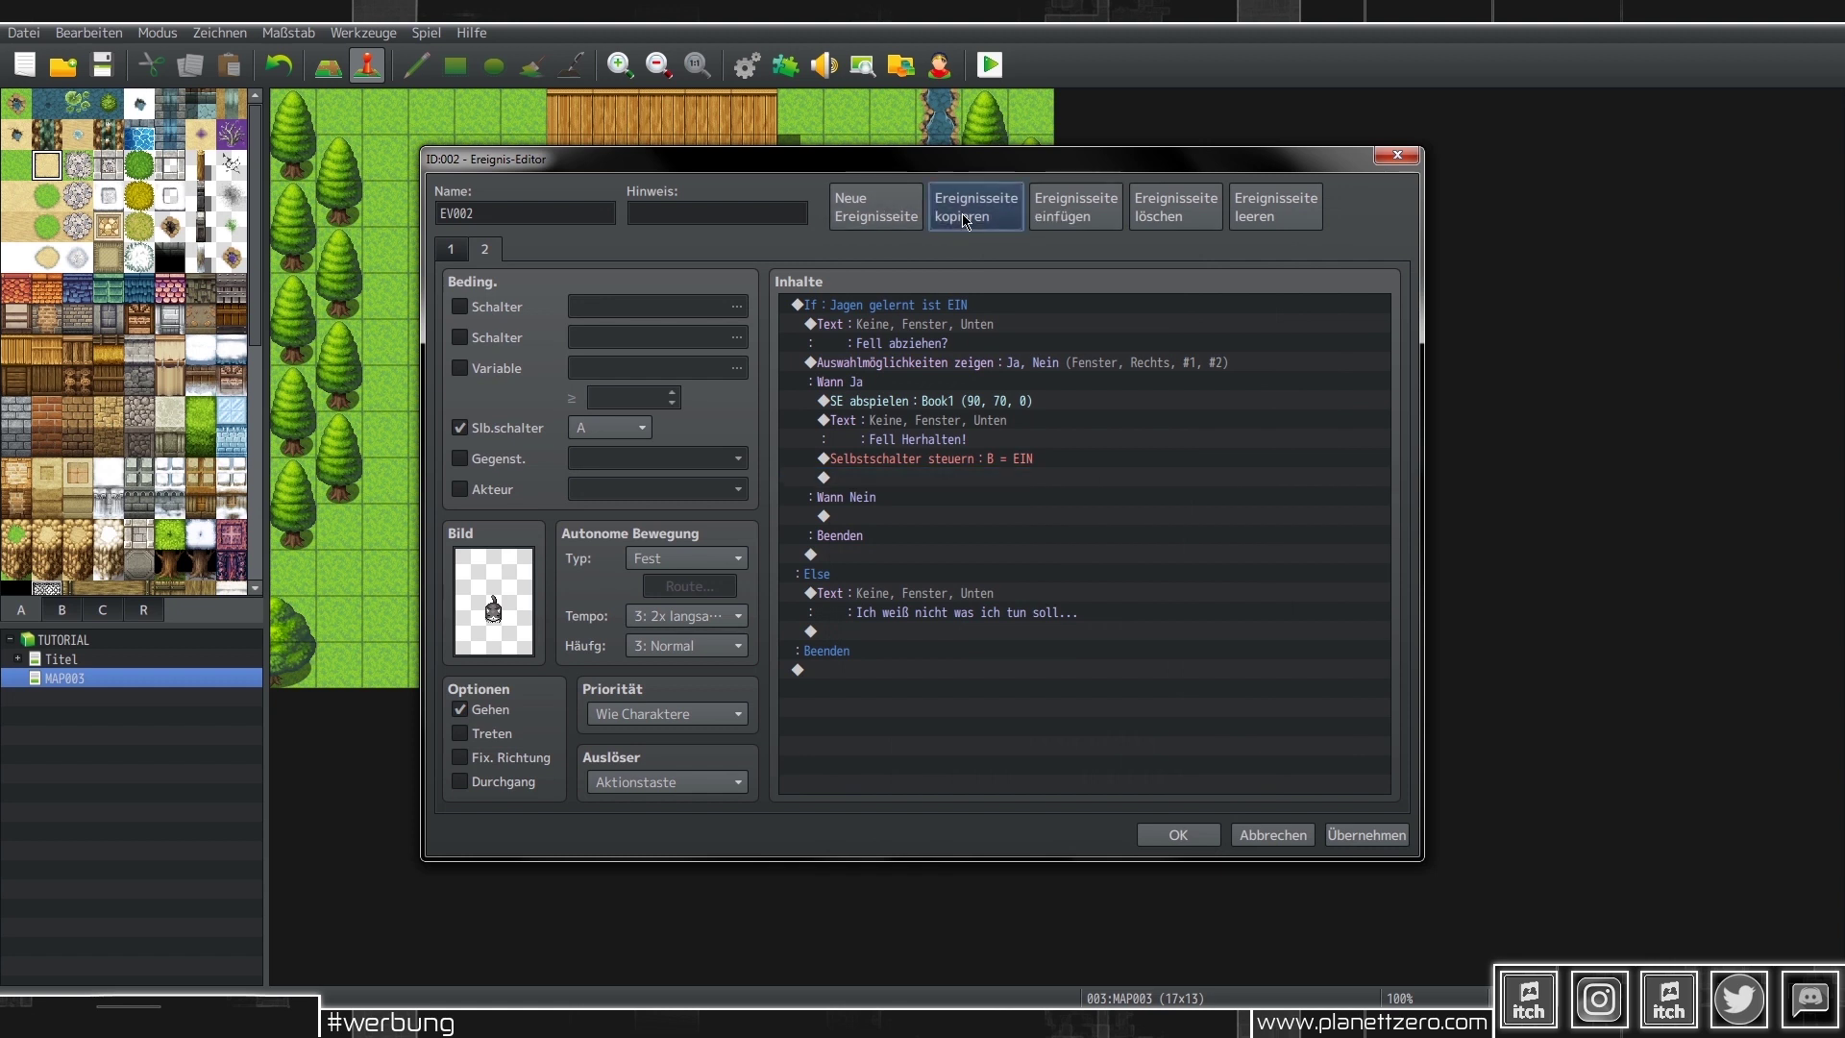
- Paste a new page 3 requiring self switch B, clear its copied commands, and give it the red sprite
click(1057, 218)
click(611, 434)
click(662, 461)
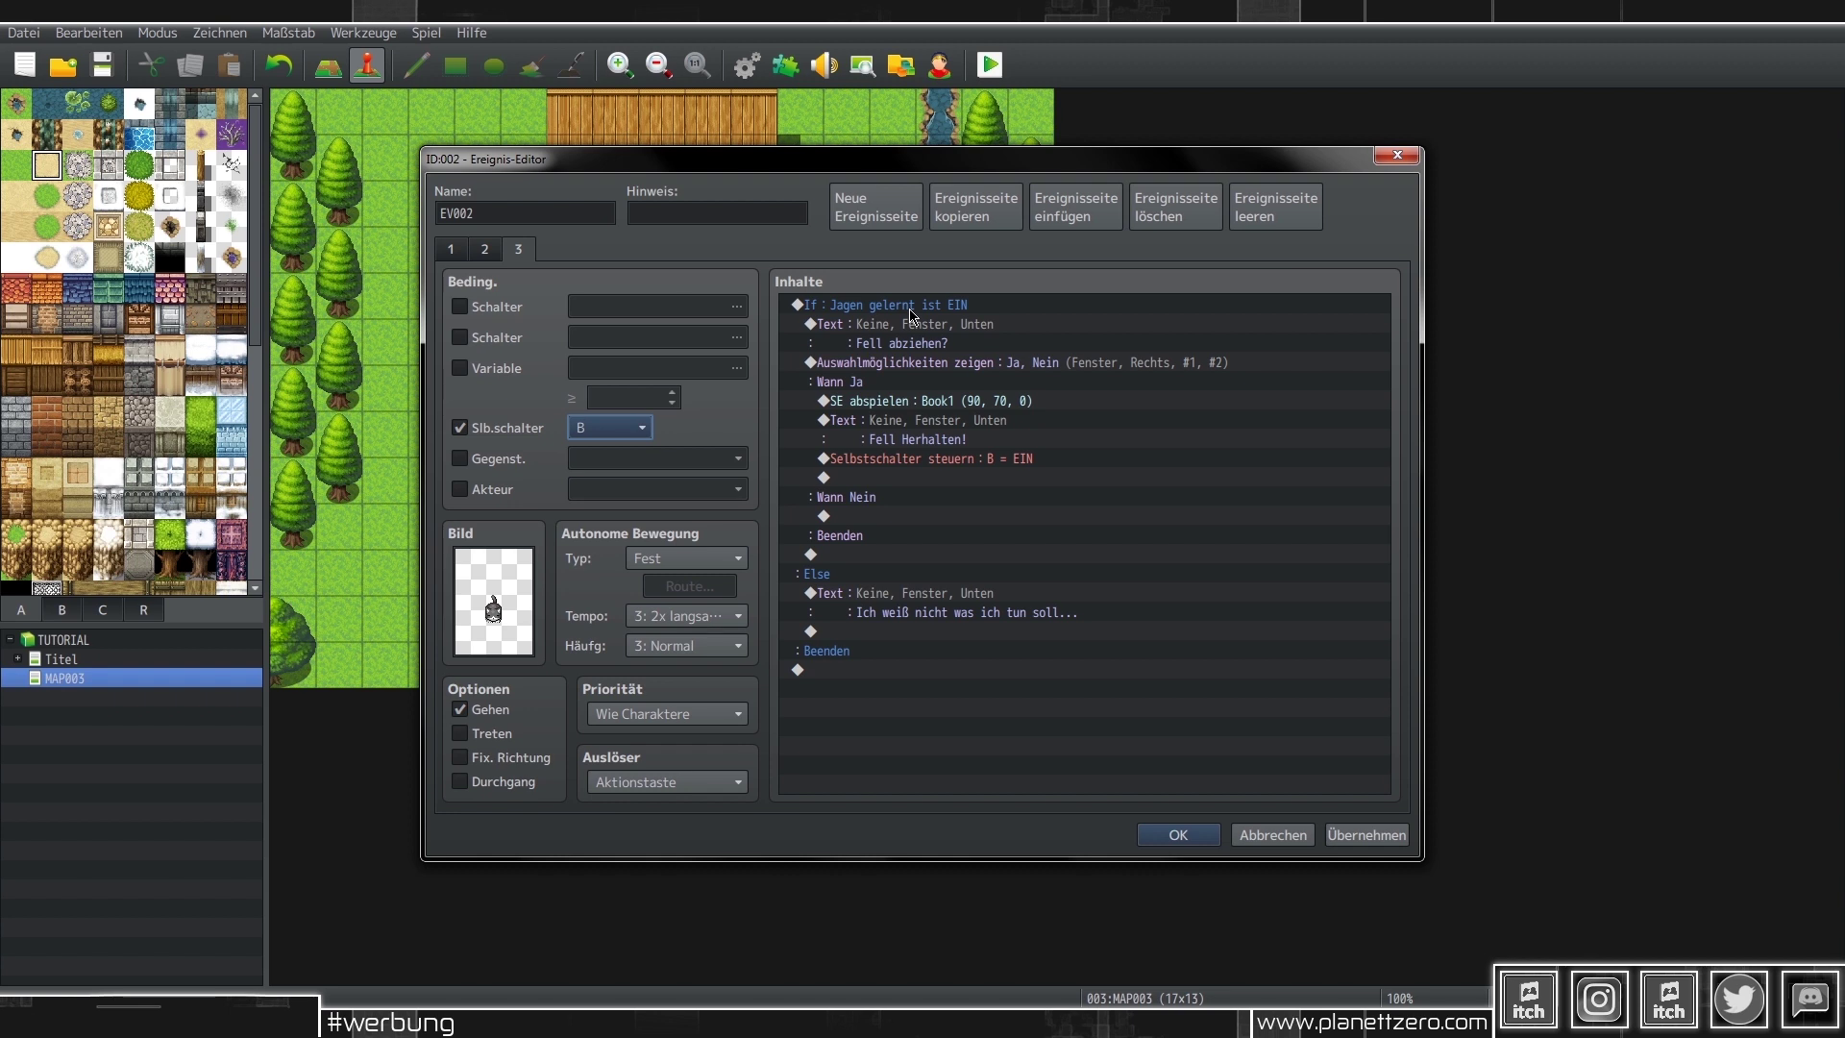
click(909, 307)
click(865, 324)
shift+click(839, 535)
key(Delete)
key(Delete)
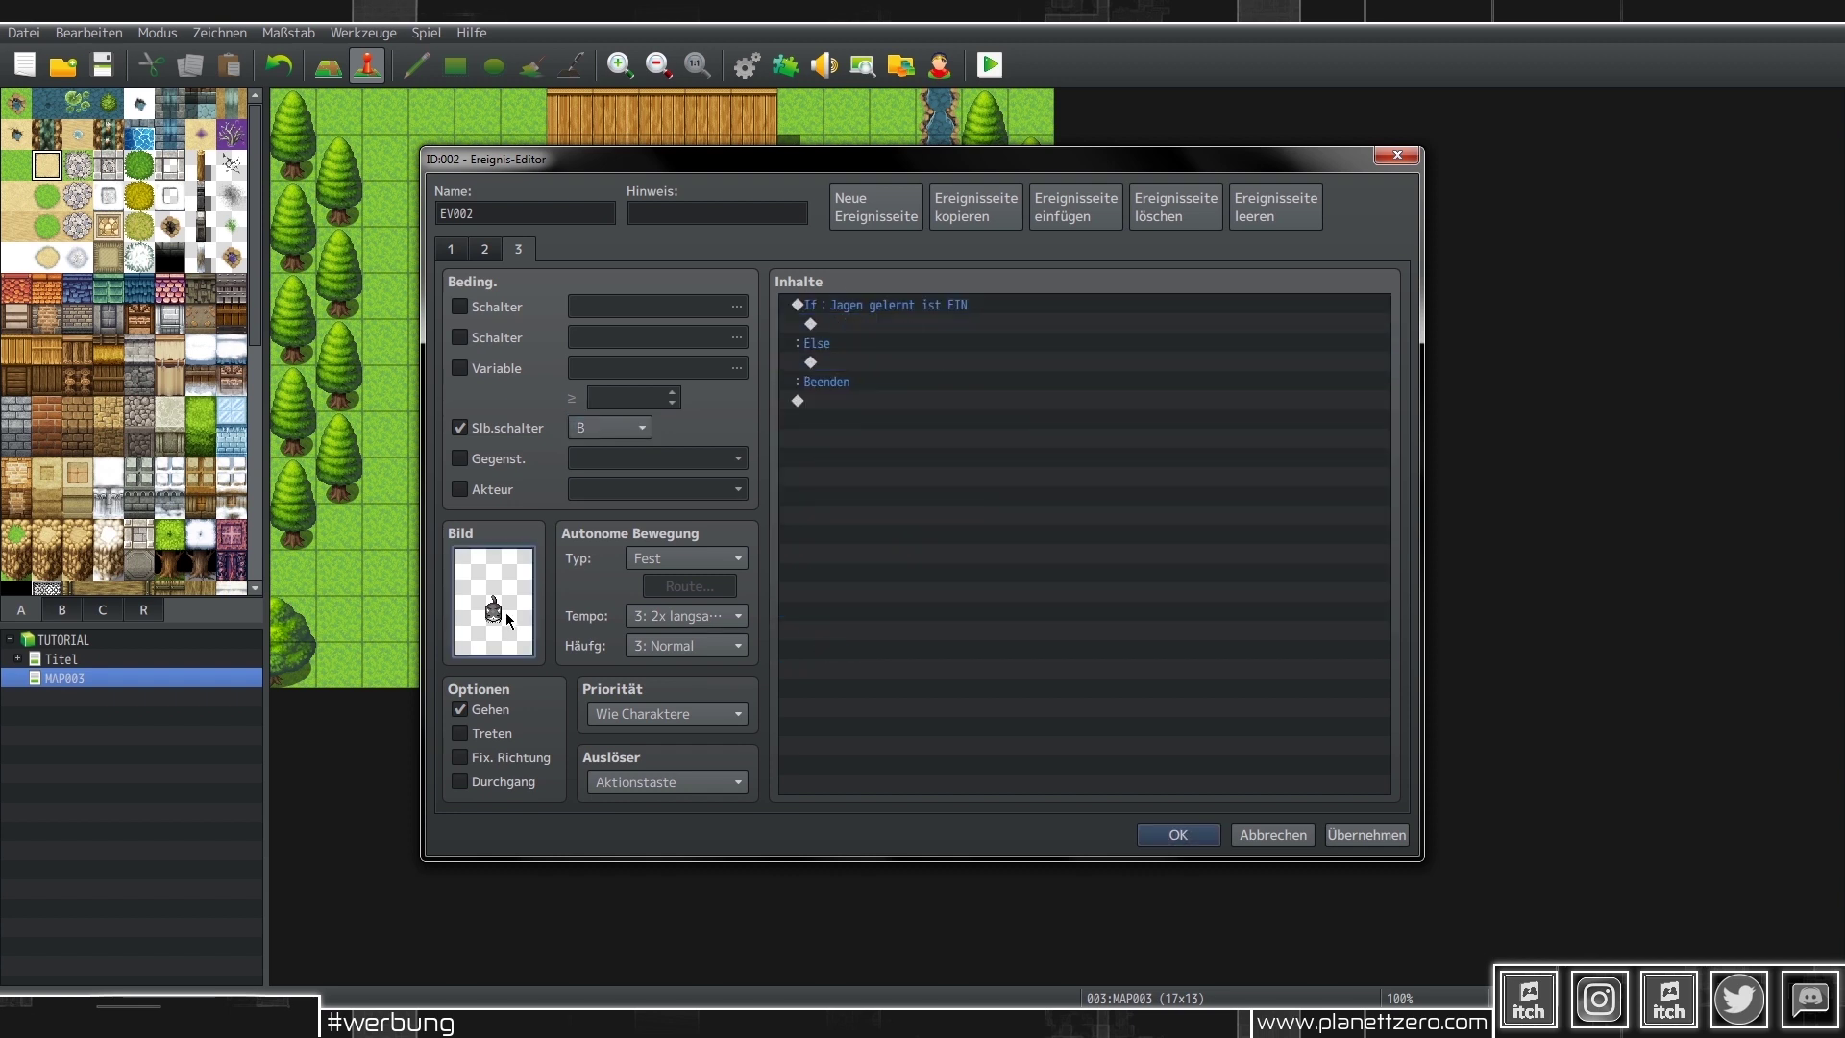
double_click(506, 613)
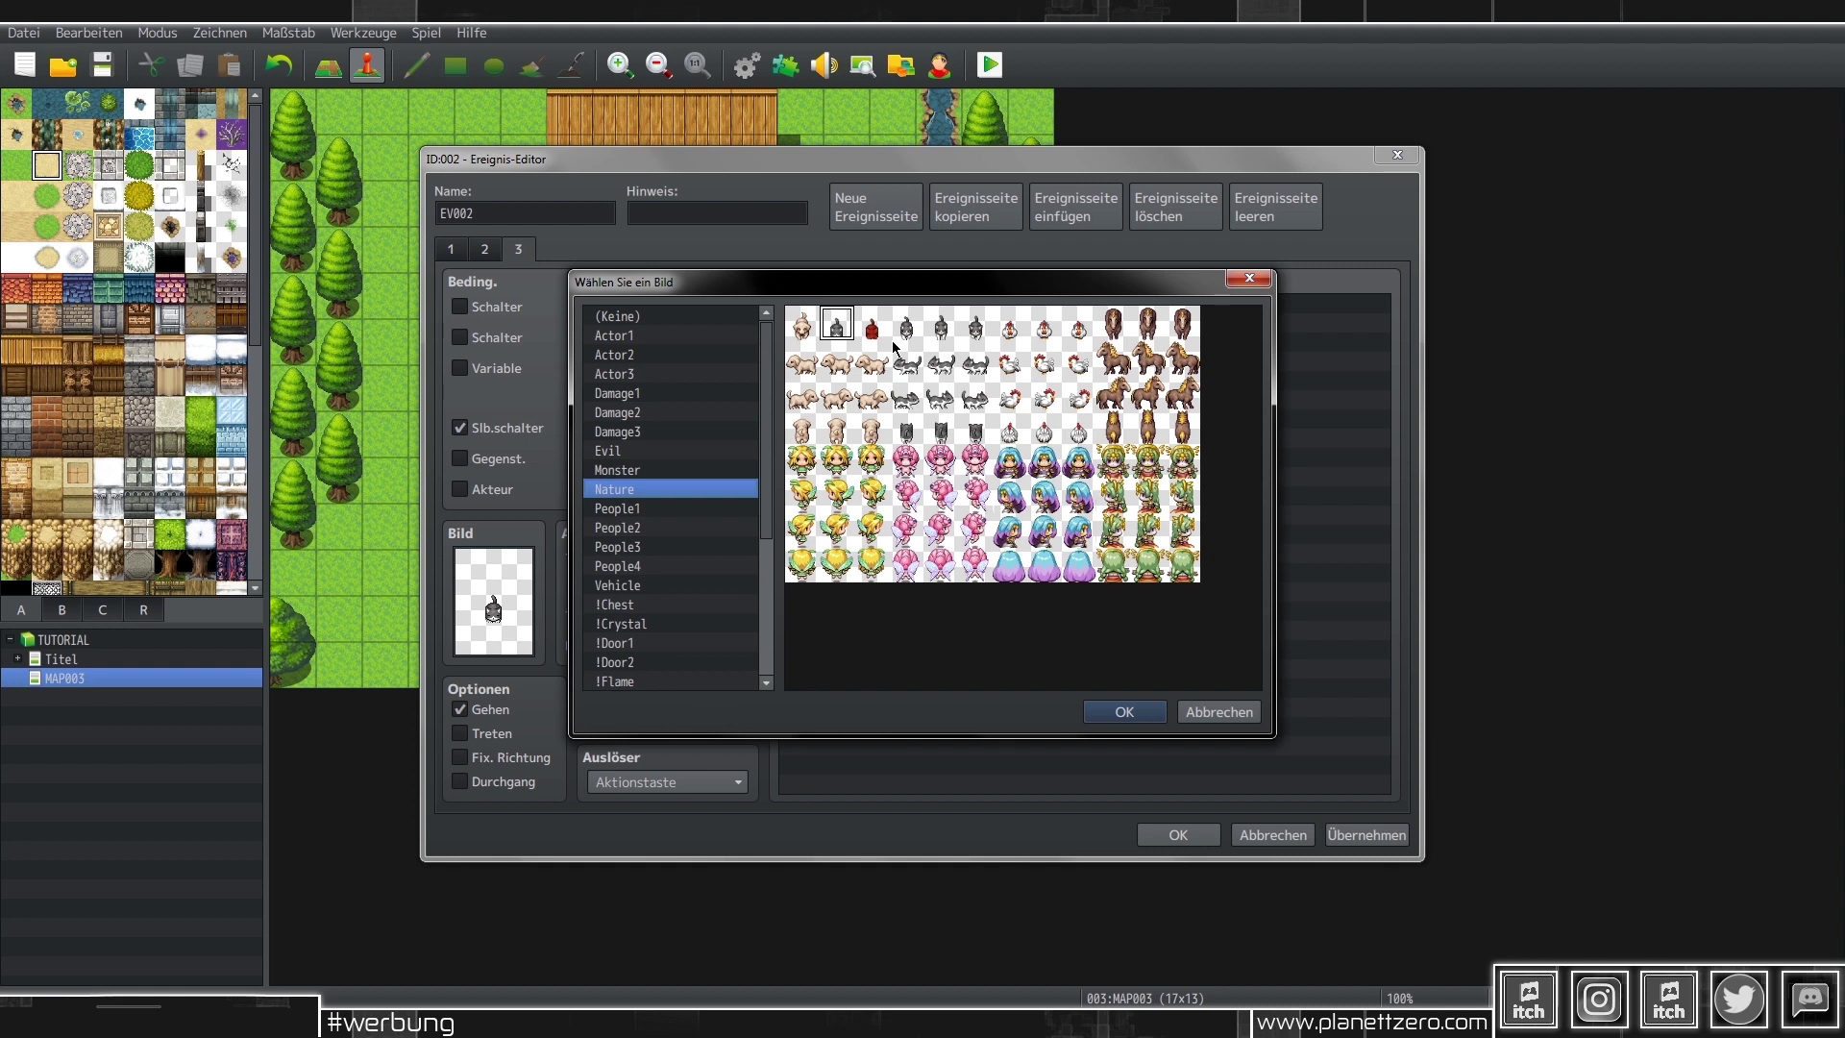
double_click(877, 337)
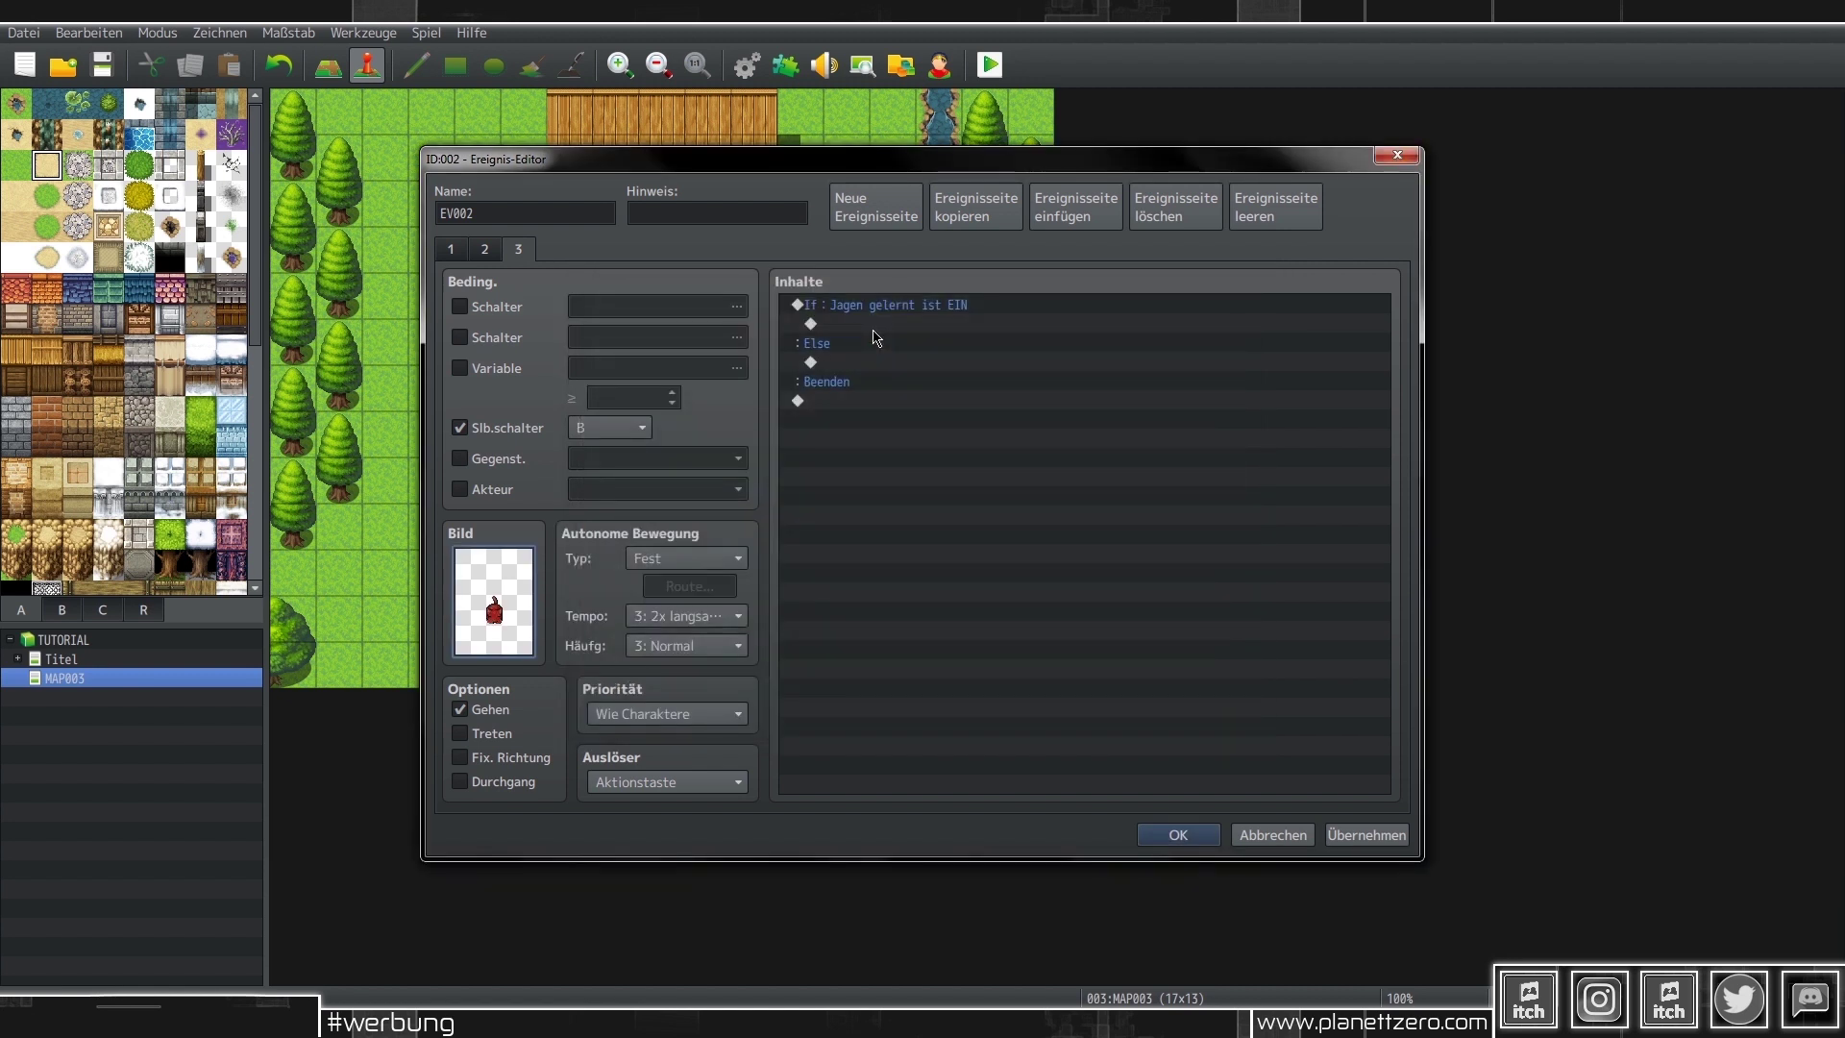
- In the If branch, show the message "Fleisch mit nehmen?" followed by Ja/Nein choices
double_click(924, 326)
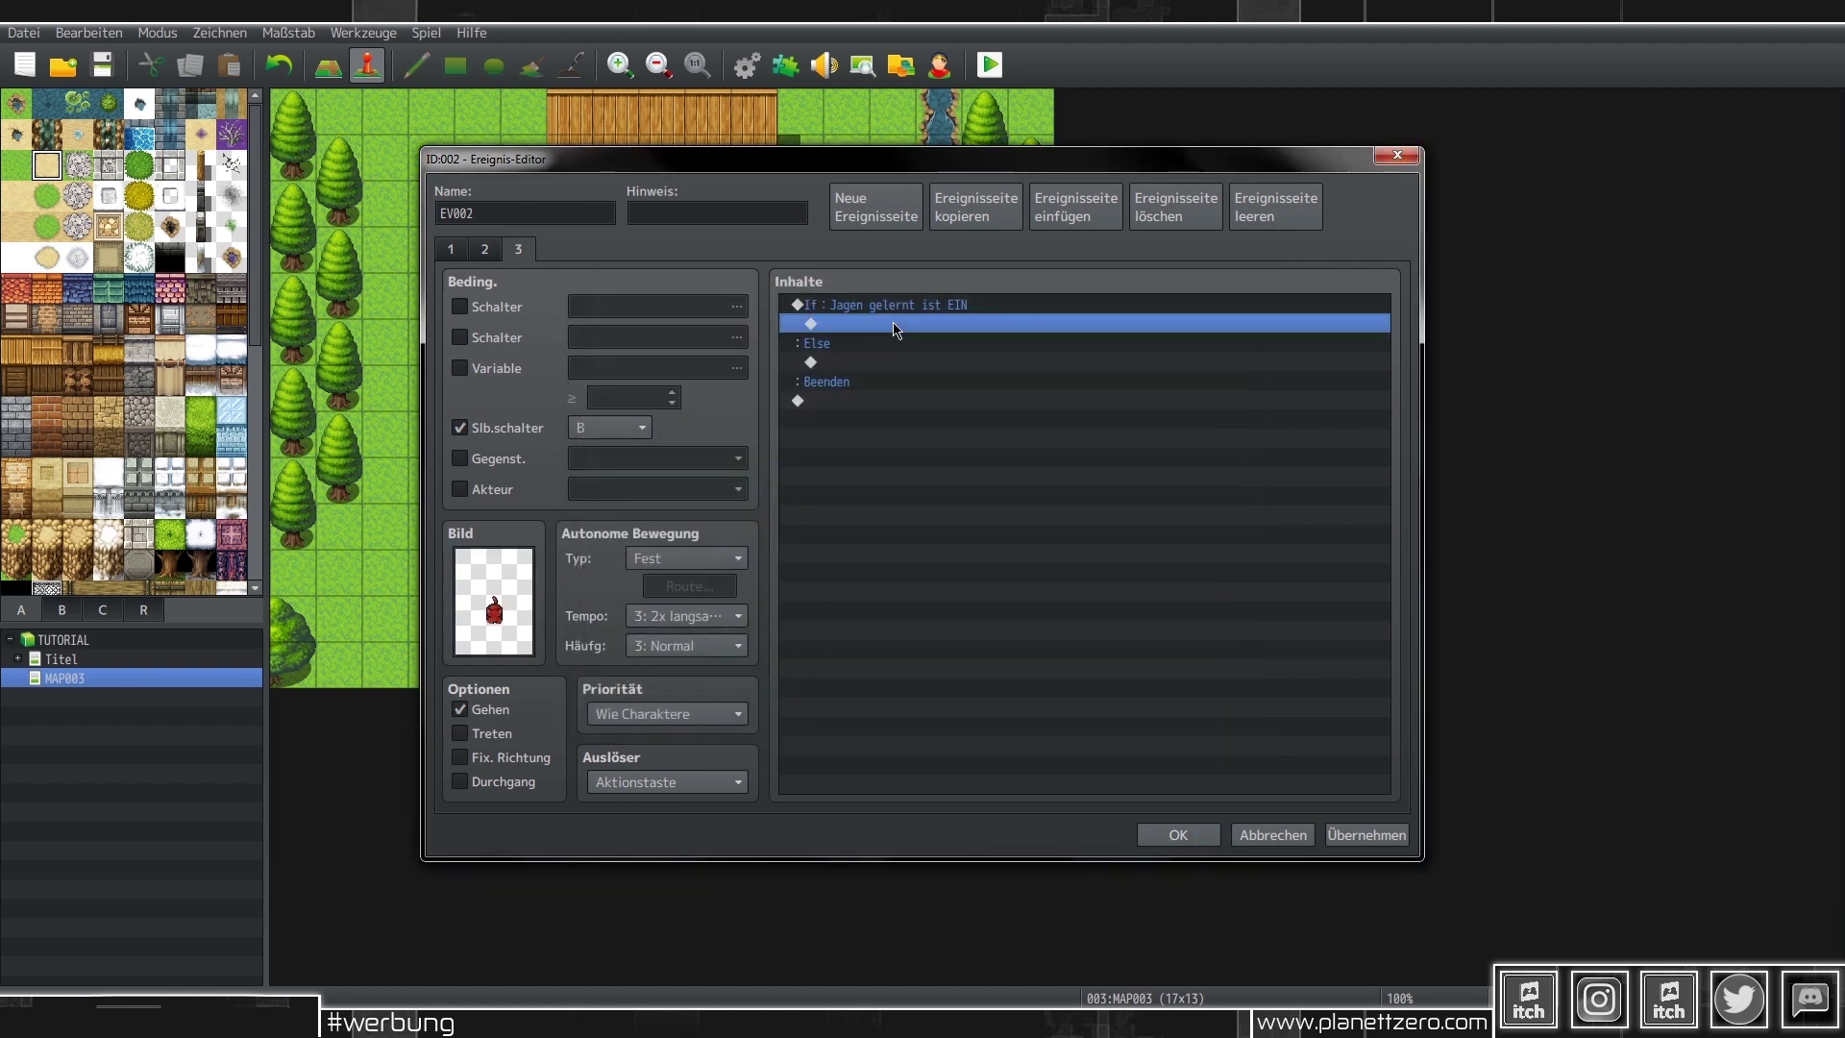
click(963, 310)
text(Fleisch mit nehem)
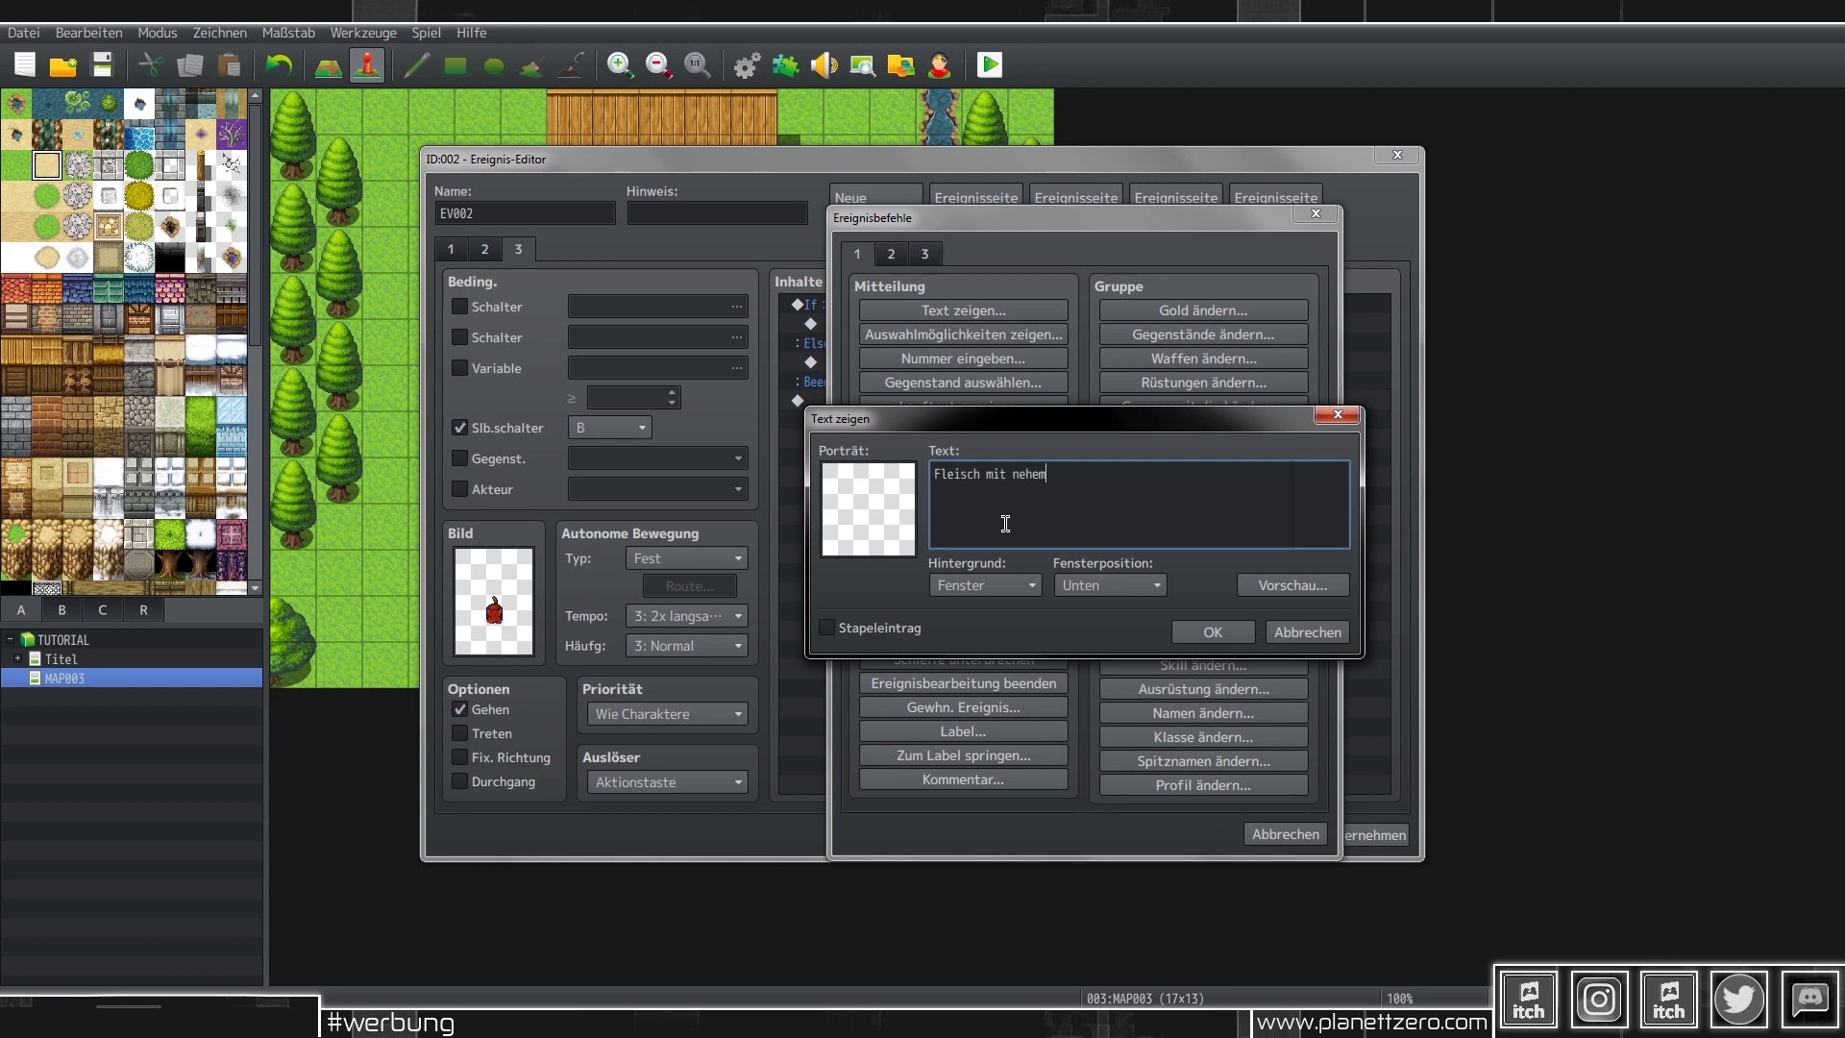
key(BackSpace)
key(BackSpace)
text(men?)
click(1180, 626)
double_click(942, 358)
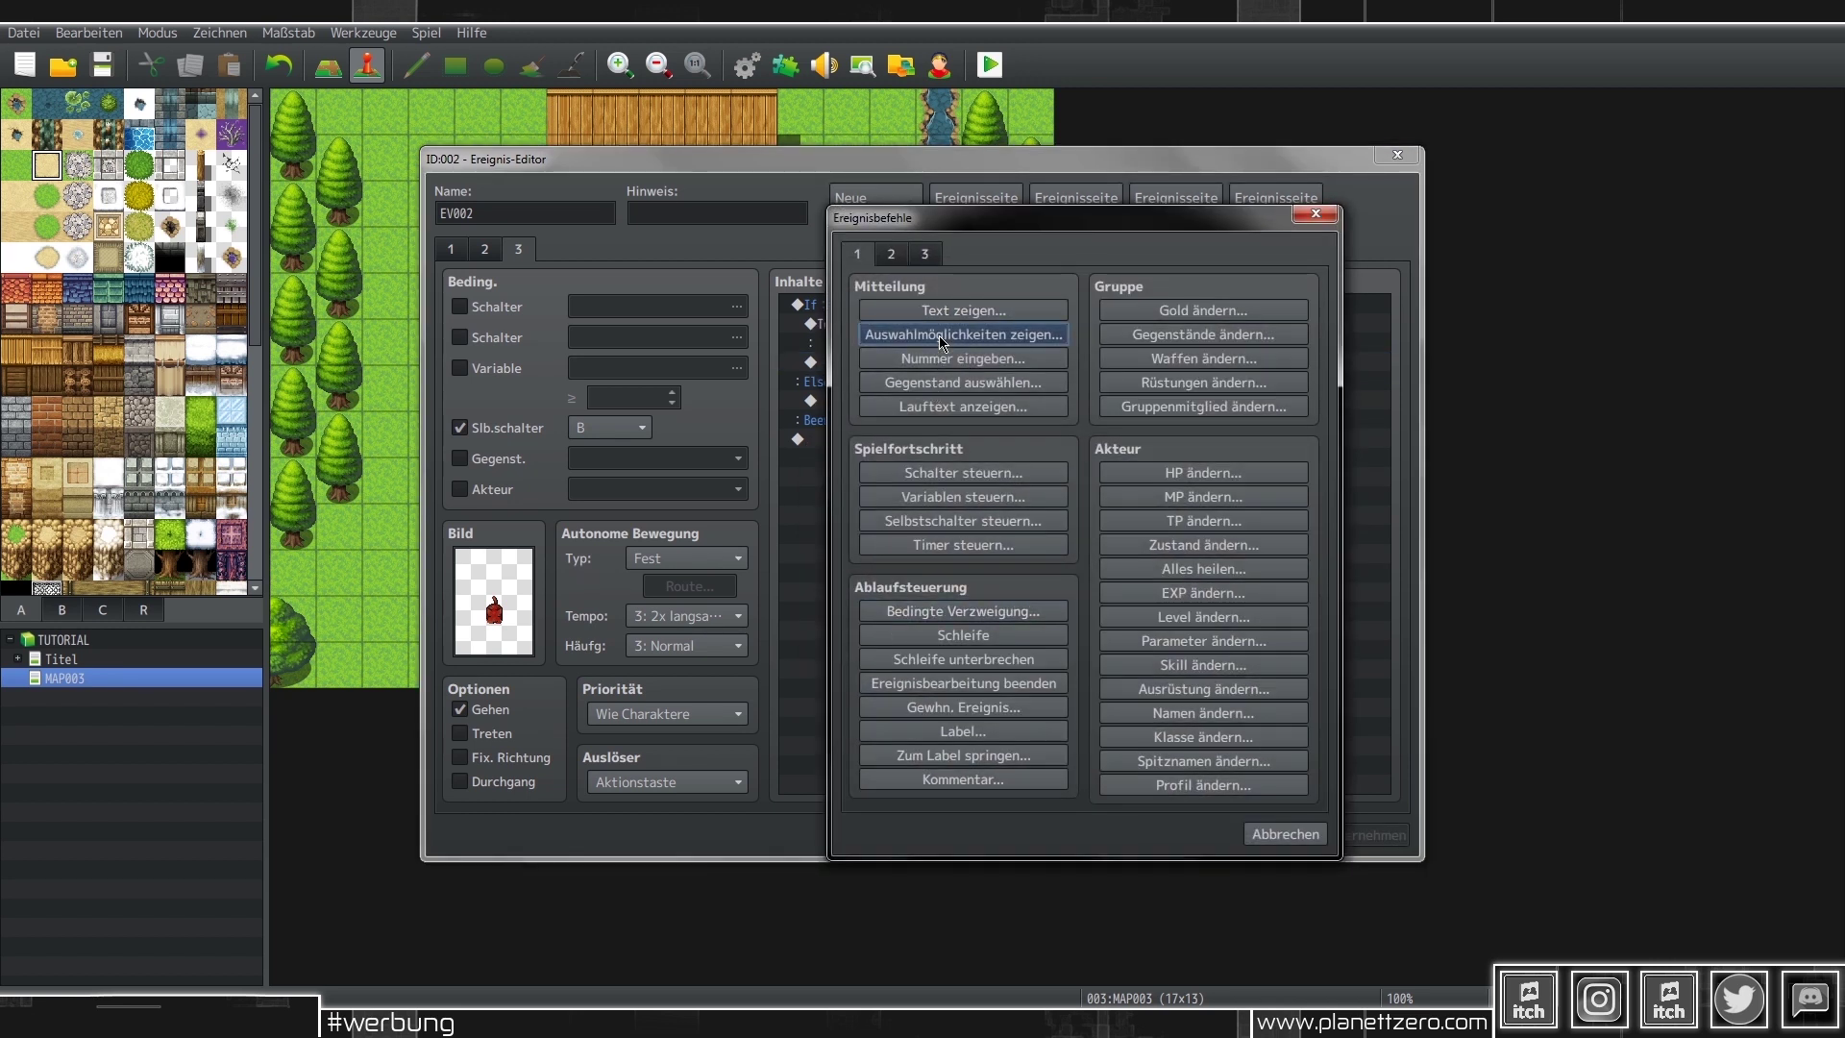
click(938, 336)
click(1120, 647)
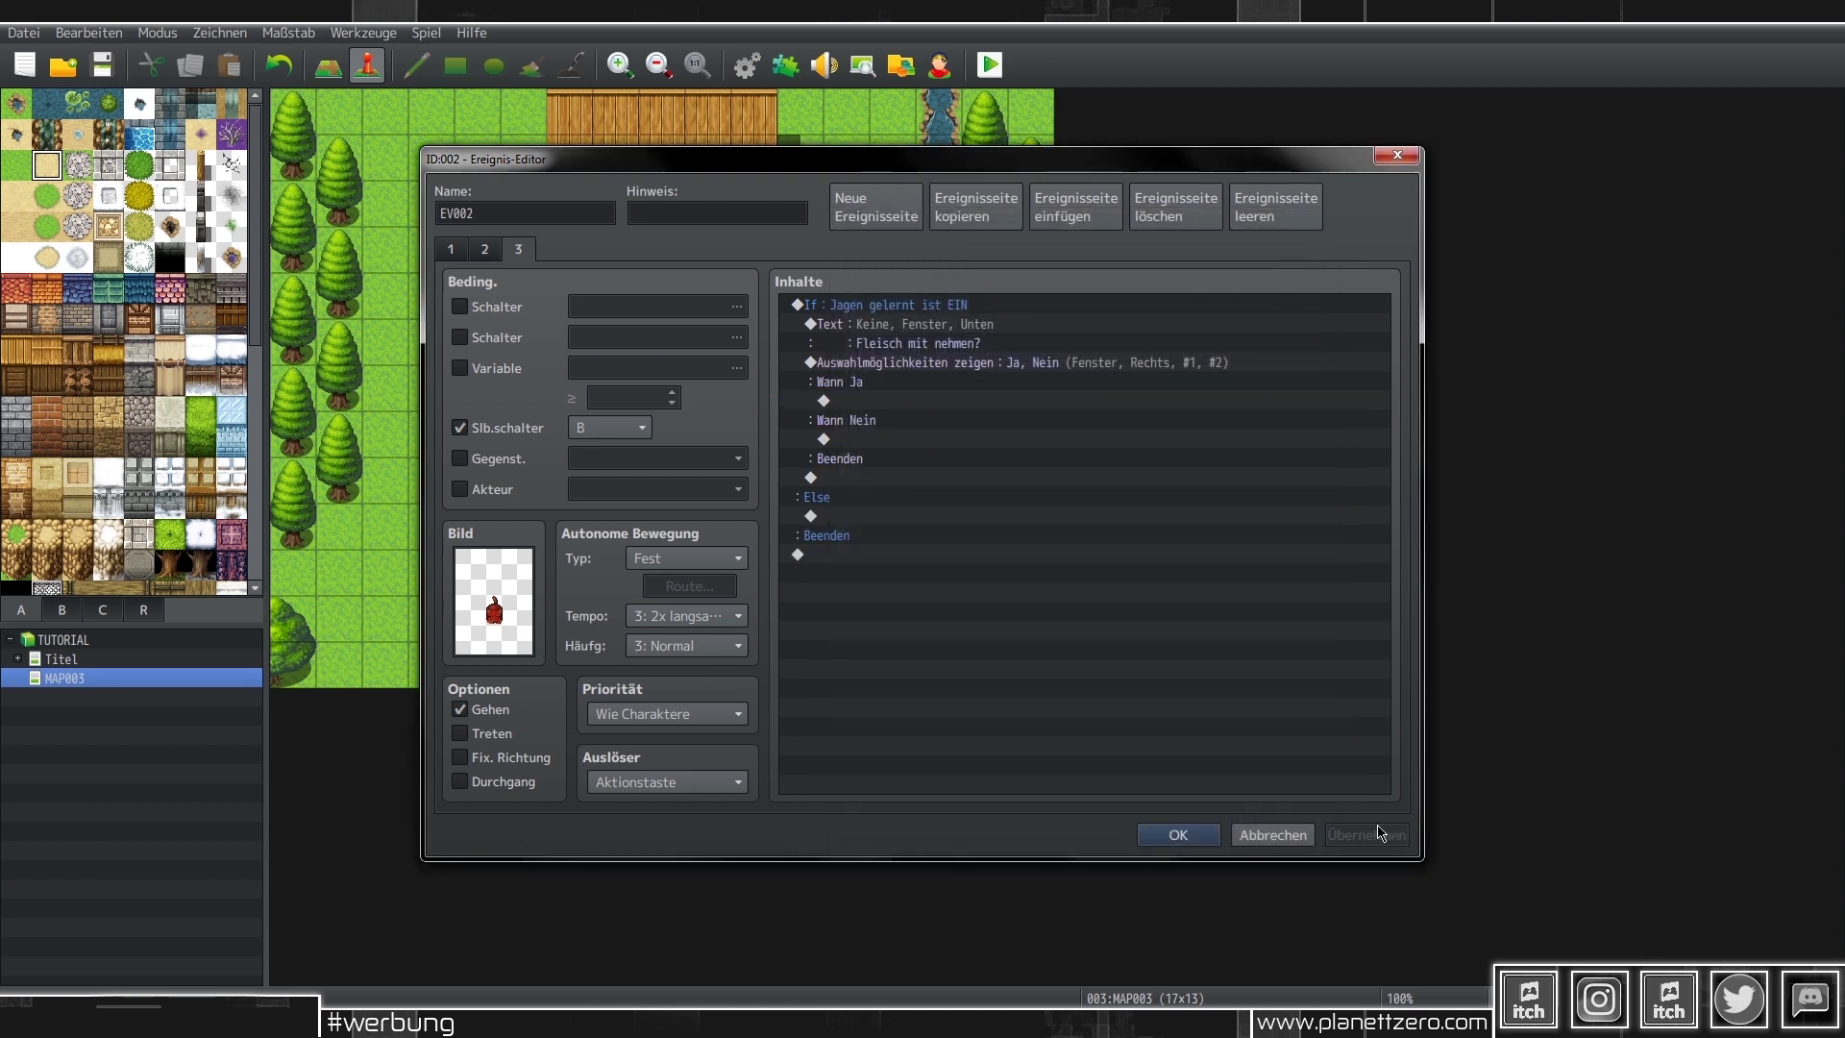
- Under Ja, show "Fleisch erhalten!" and save the animal event
key(ctrl+a)
text(Fleis)
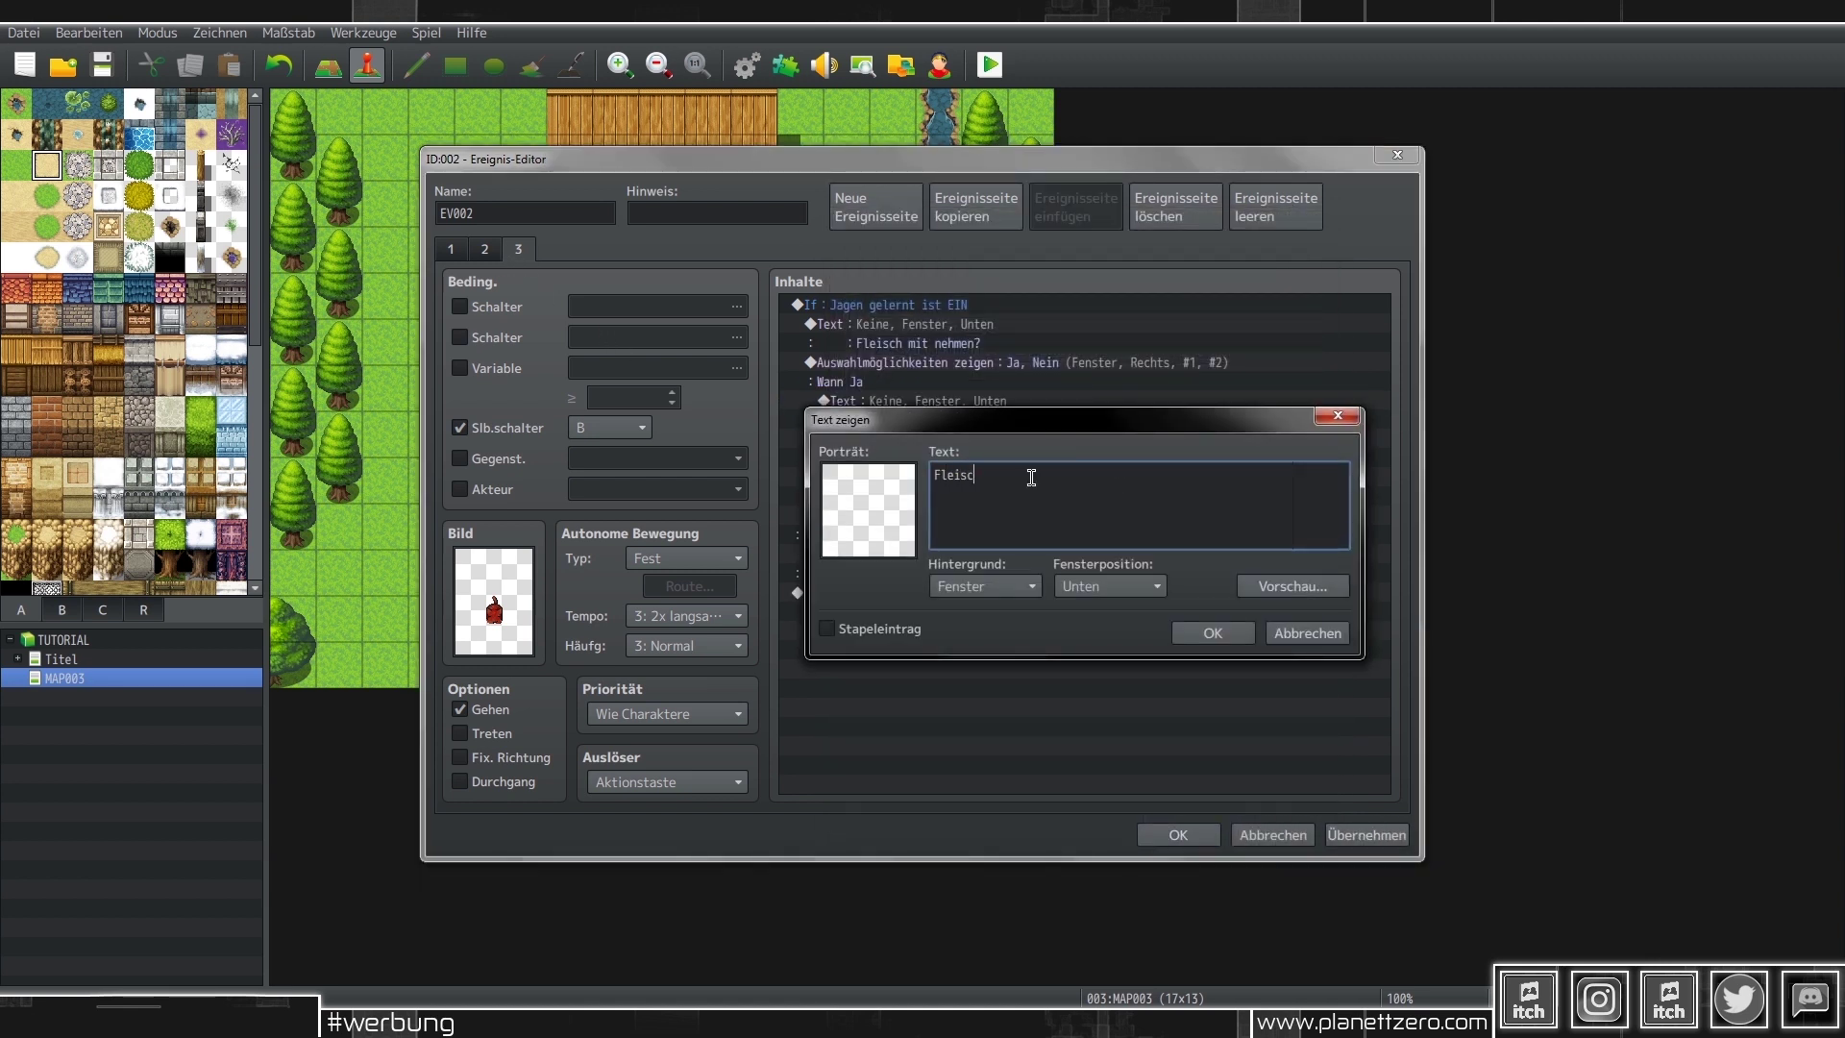
click(1196, 631)
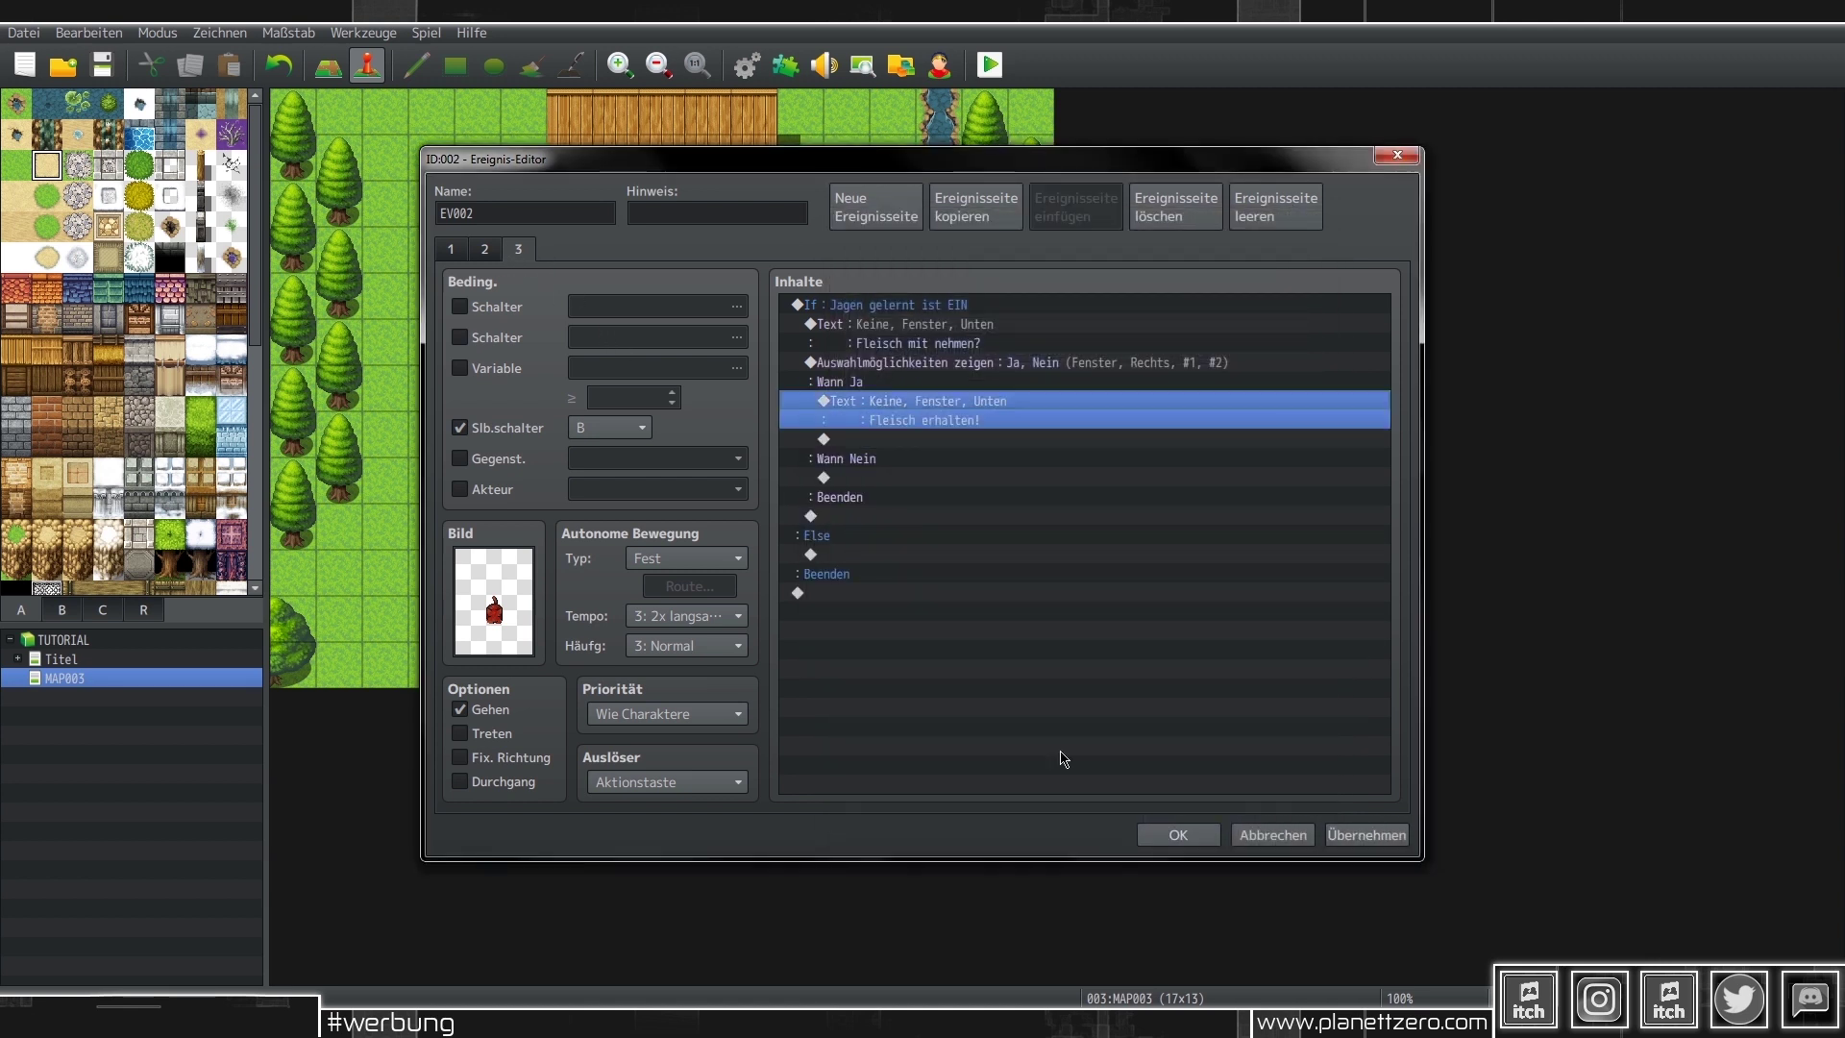
click(1178, 834)
click(365, 34)
click(375, 53)
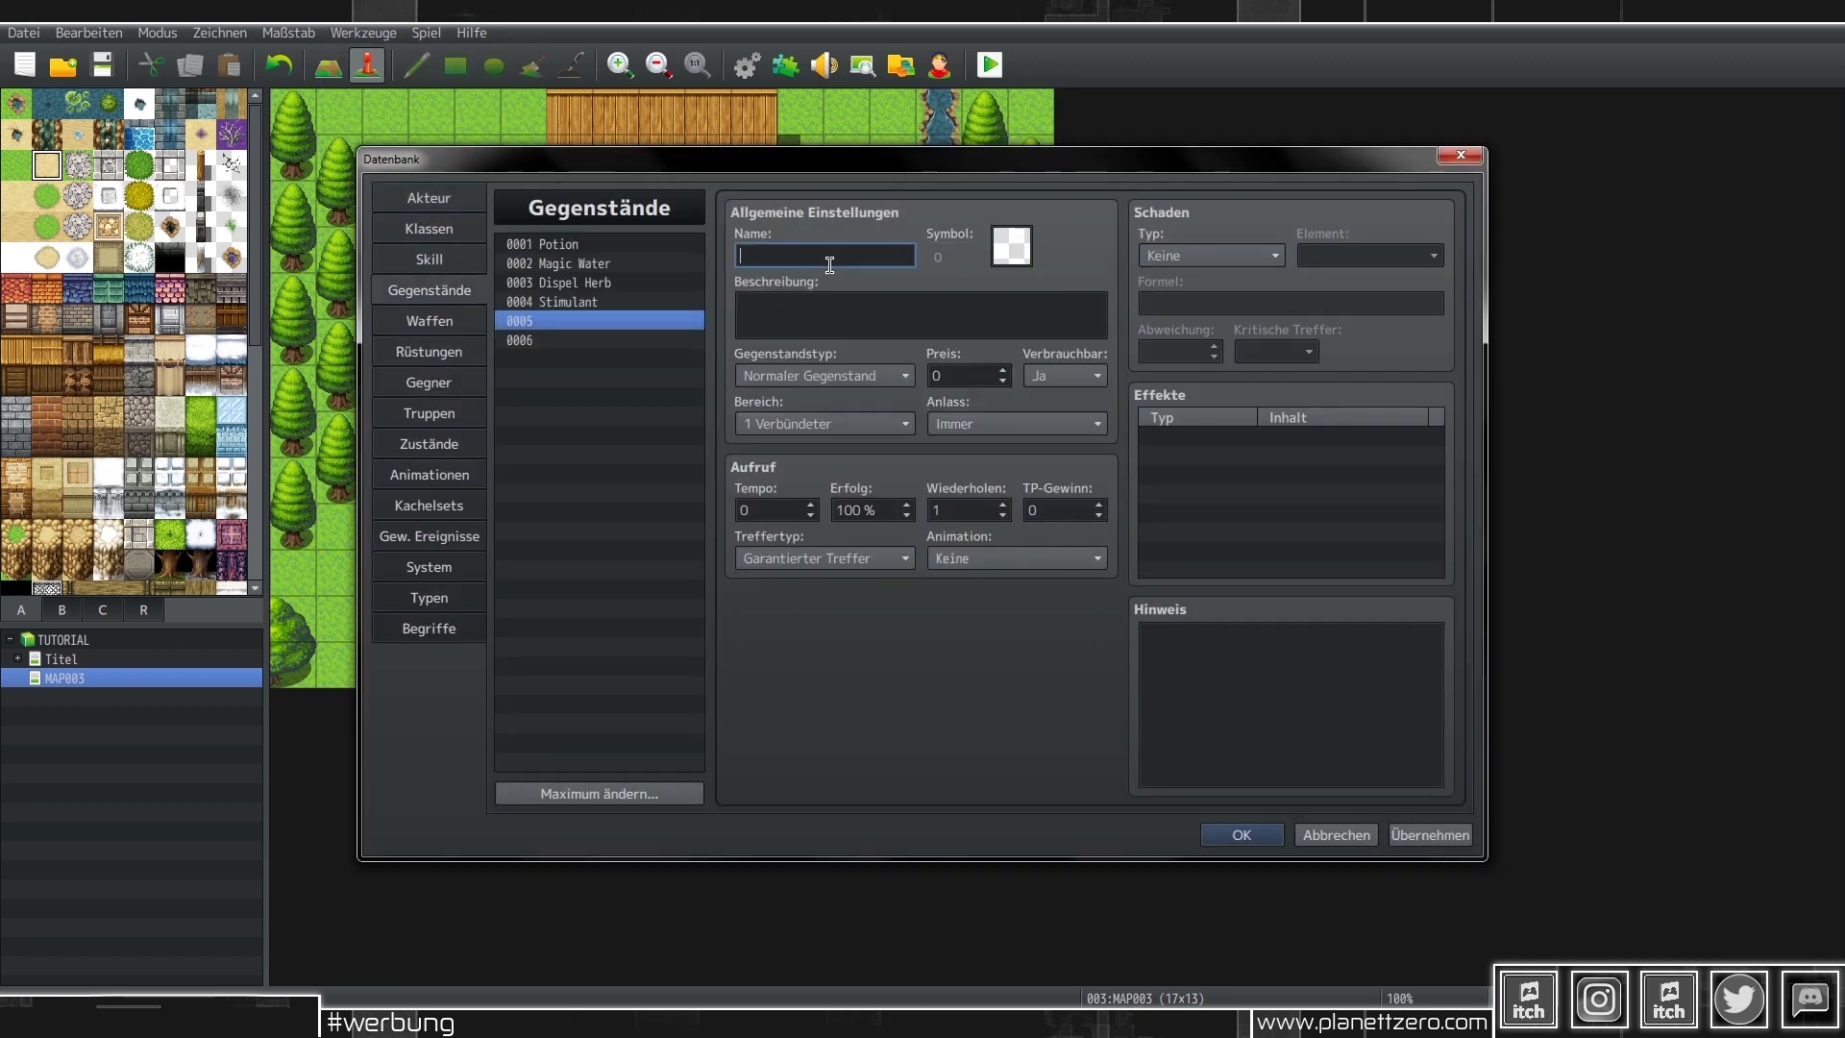
- Create items 0005 Fell and 0006 Fleisch, price both at 100, and save the database
click(611, 342)
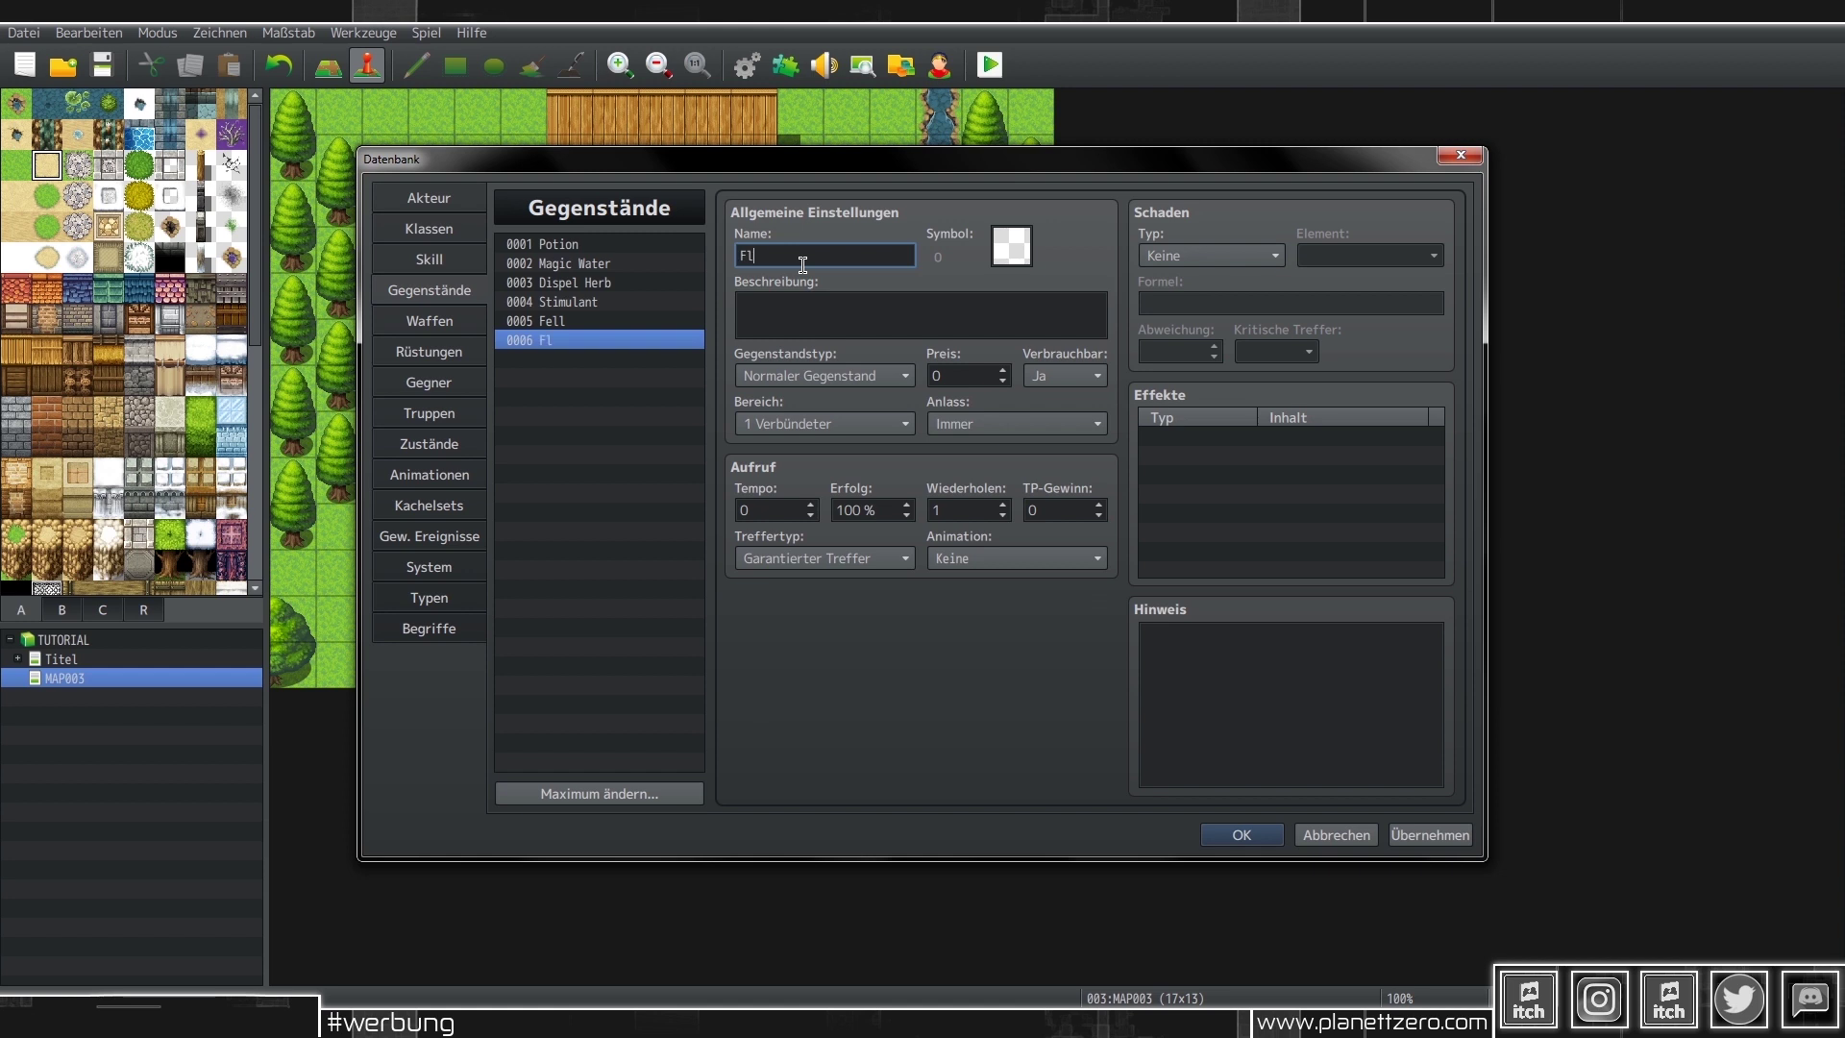
click(969, 373)
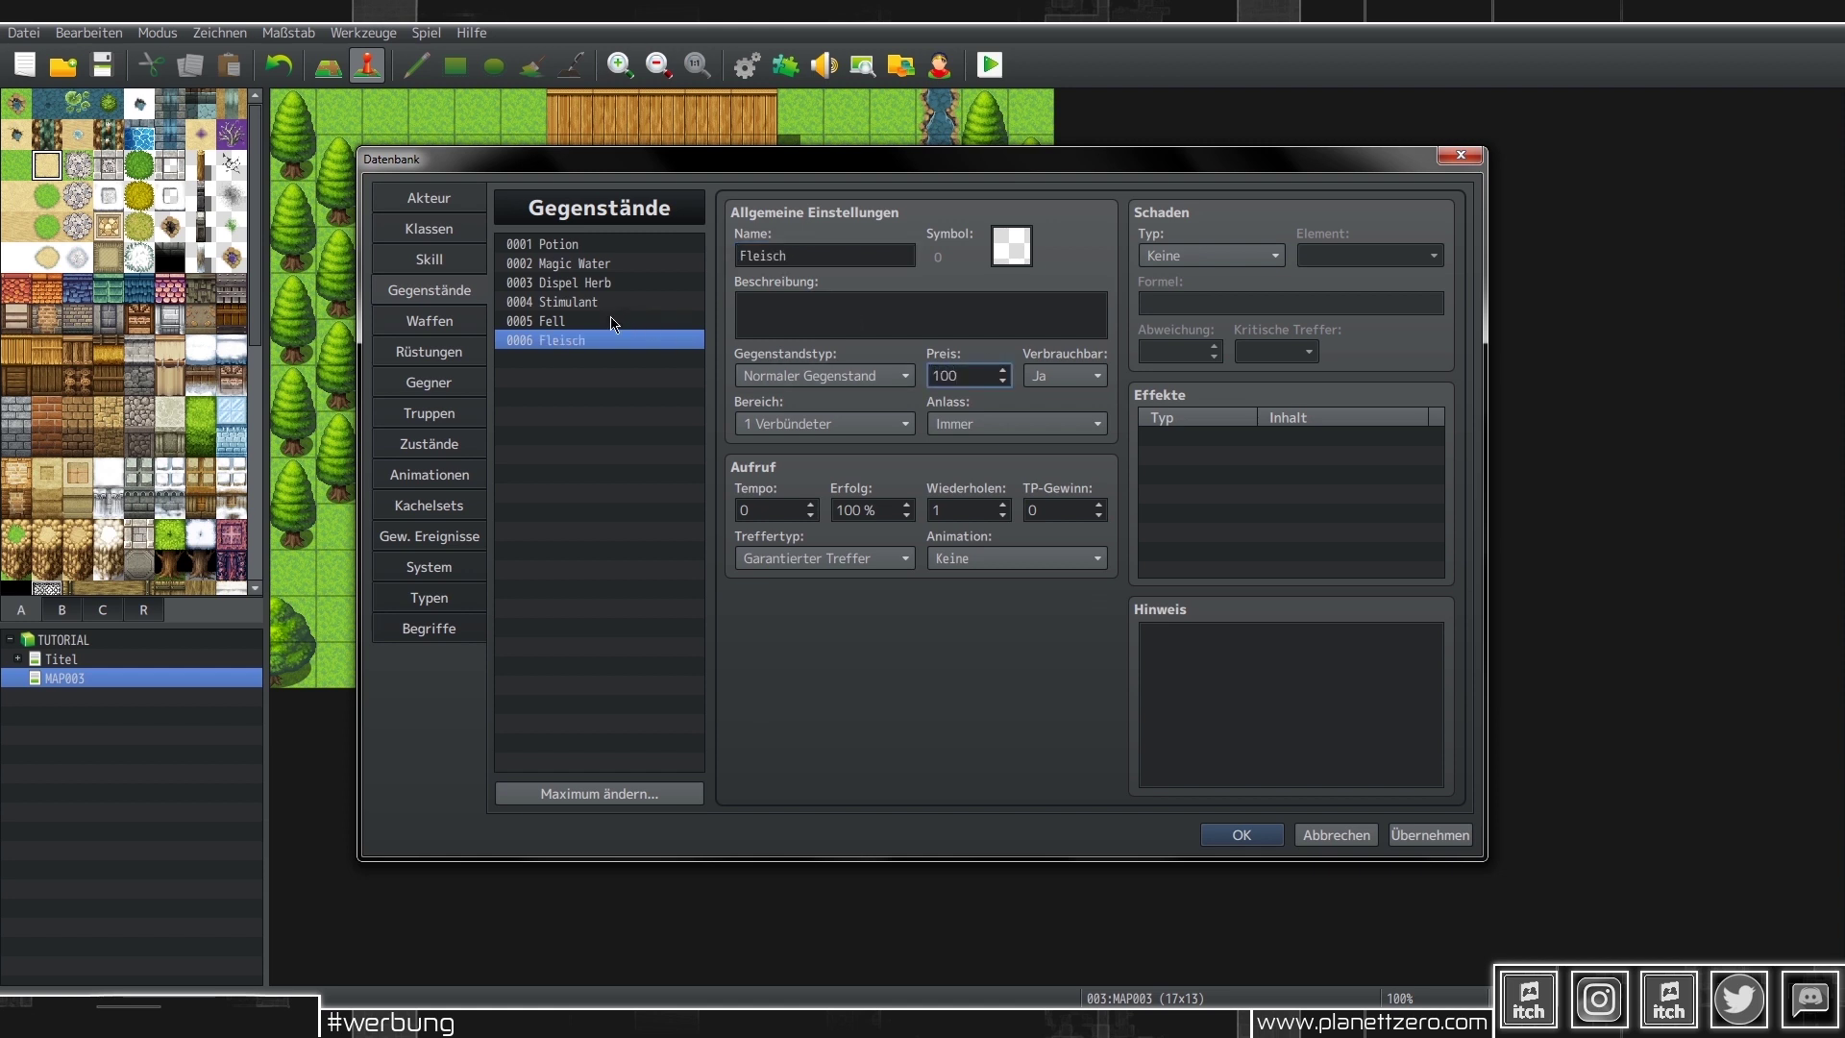
click(618, 320)
click(963, 376)
click(1249, 839)
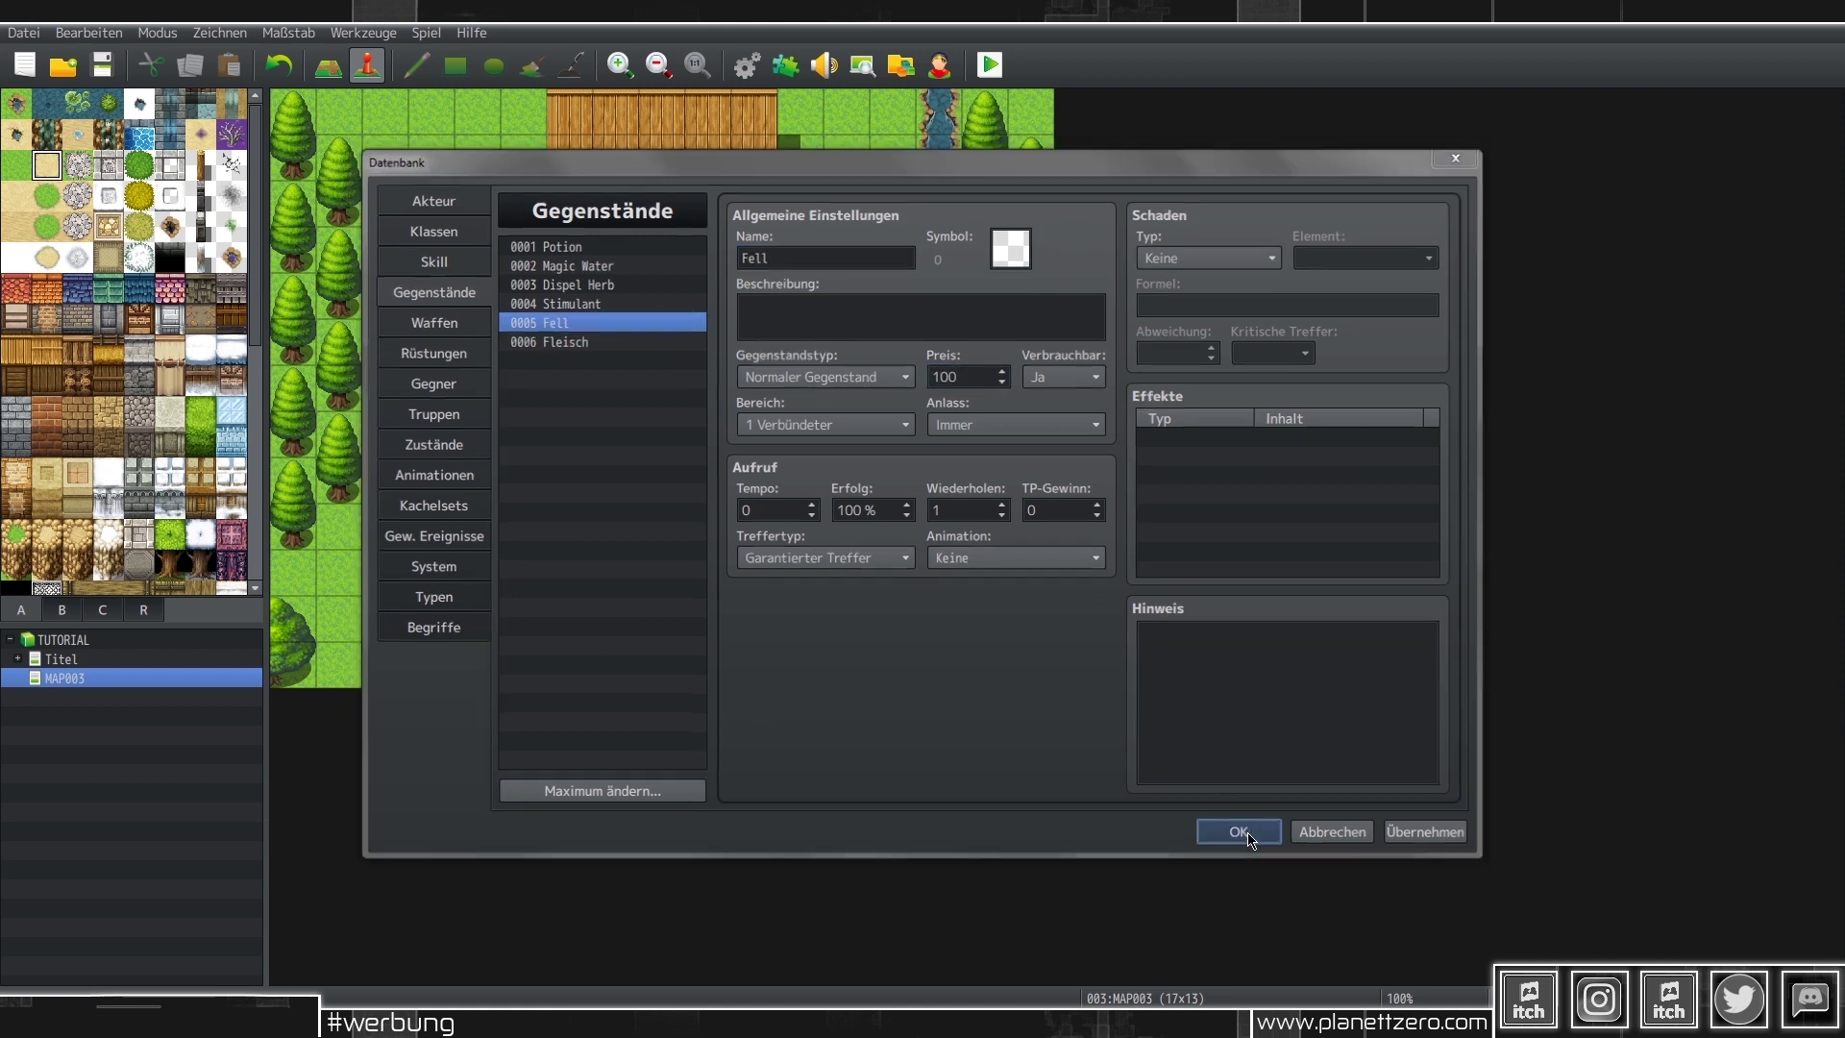
- On the animal event's page 2, add a Change Items command giving one 0005 Fell
double_click(477, 388)
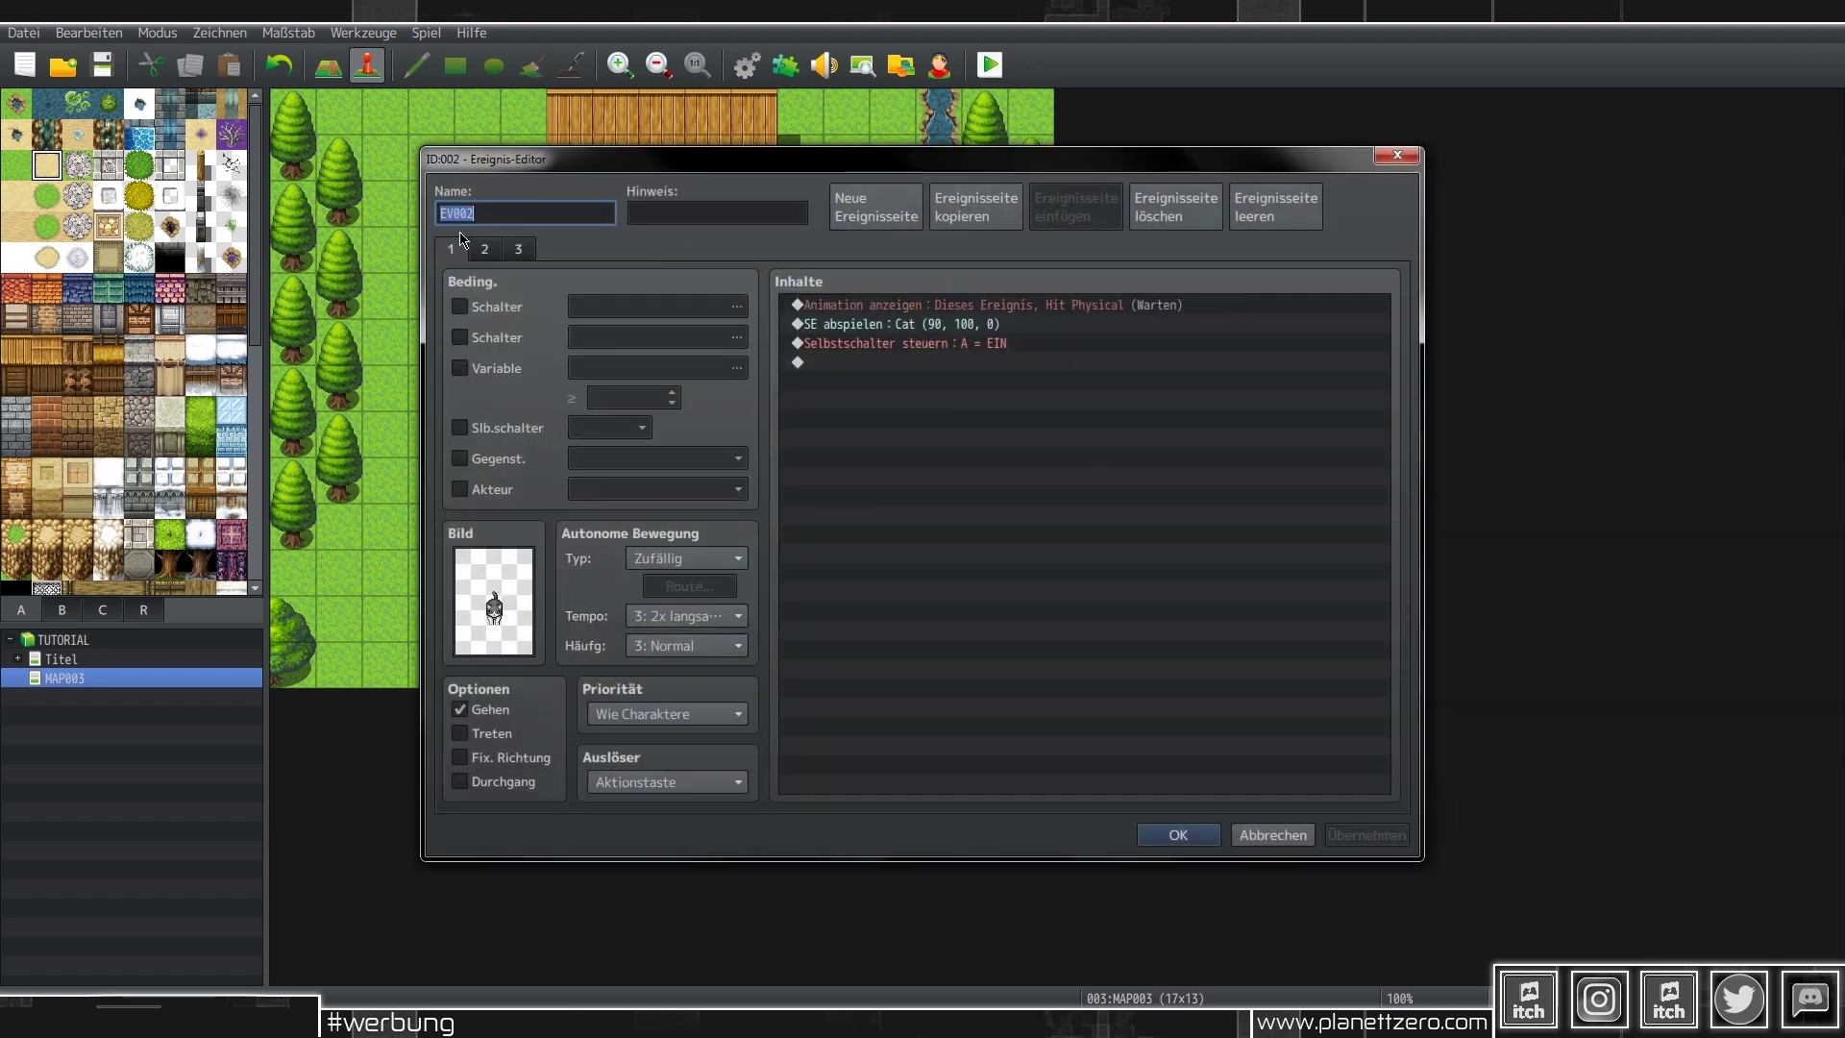
click(485, 251)
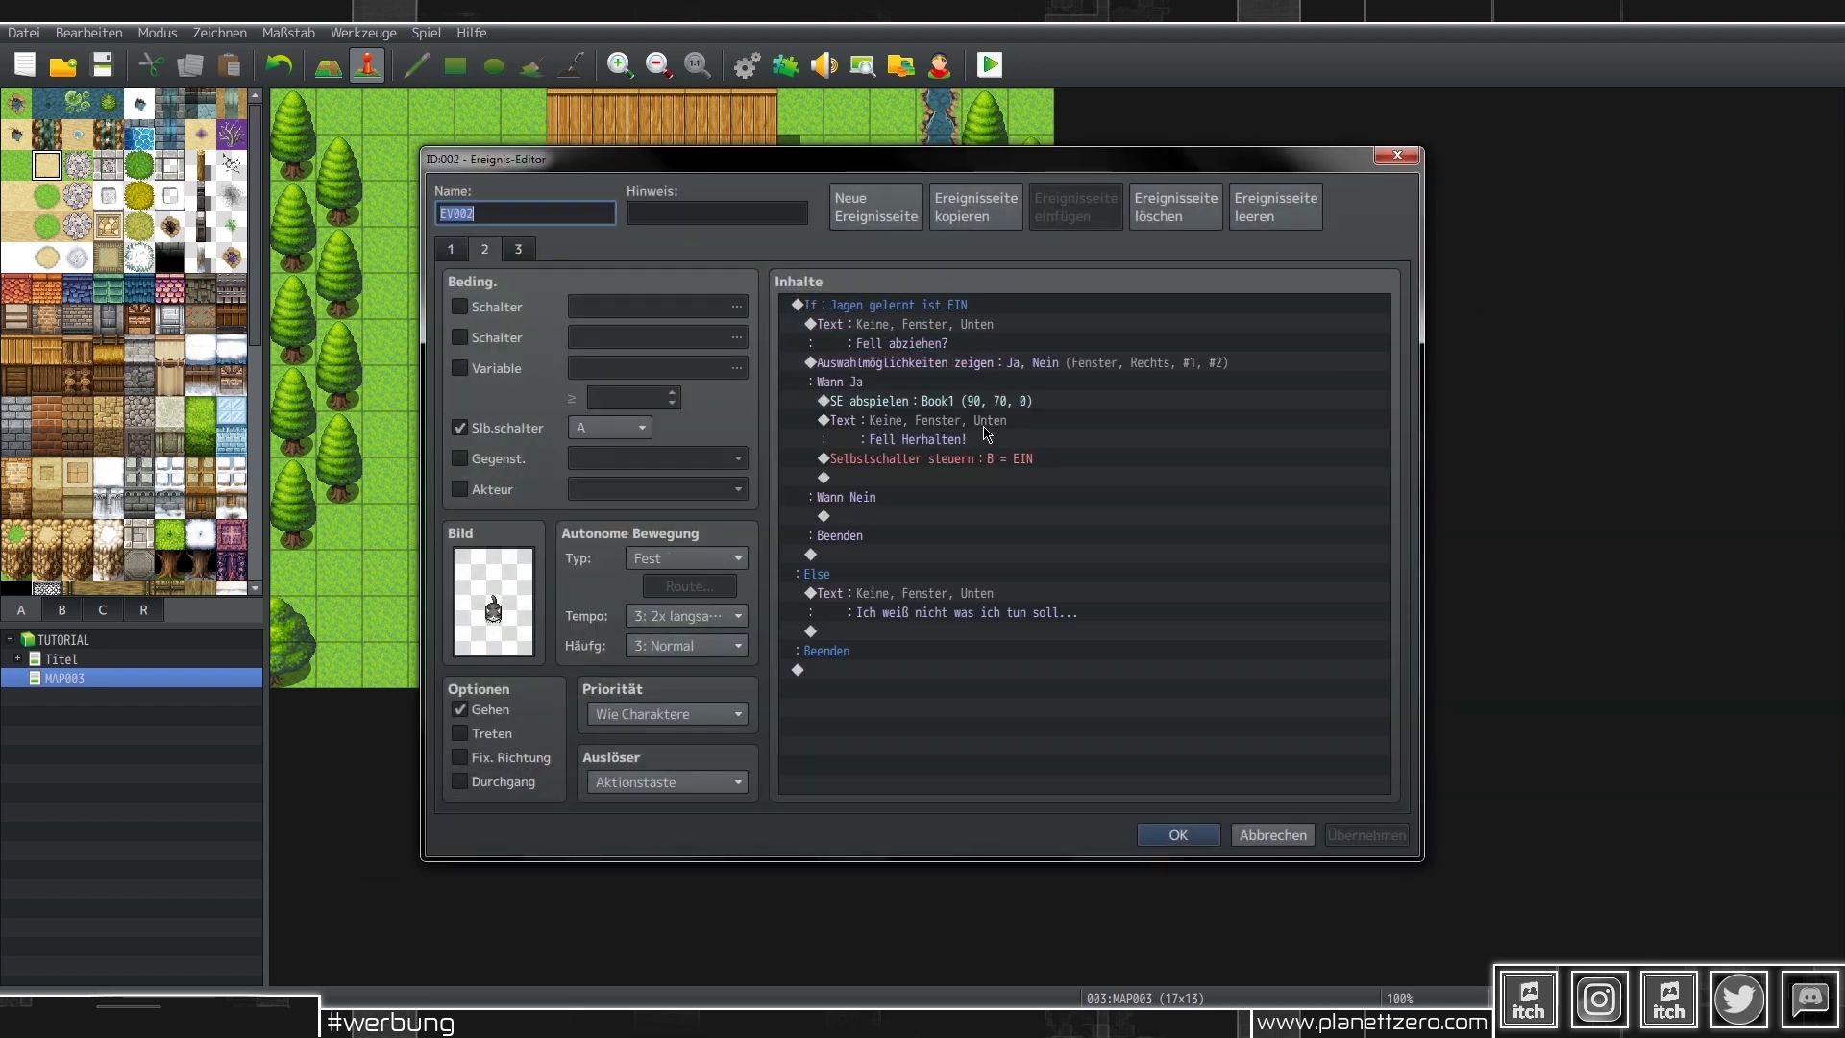
click(931, 459)
key(Insert)
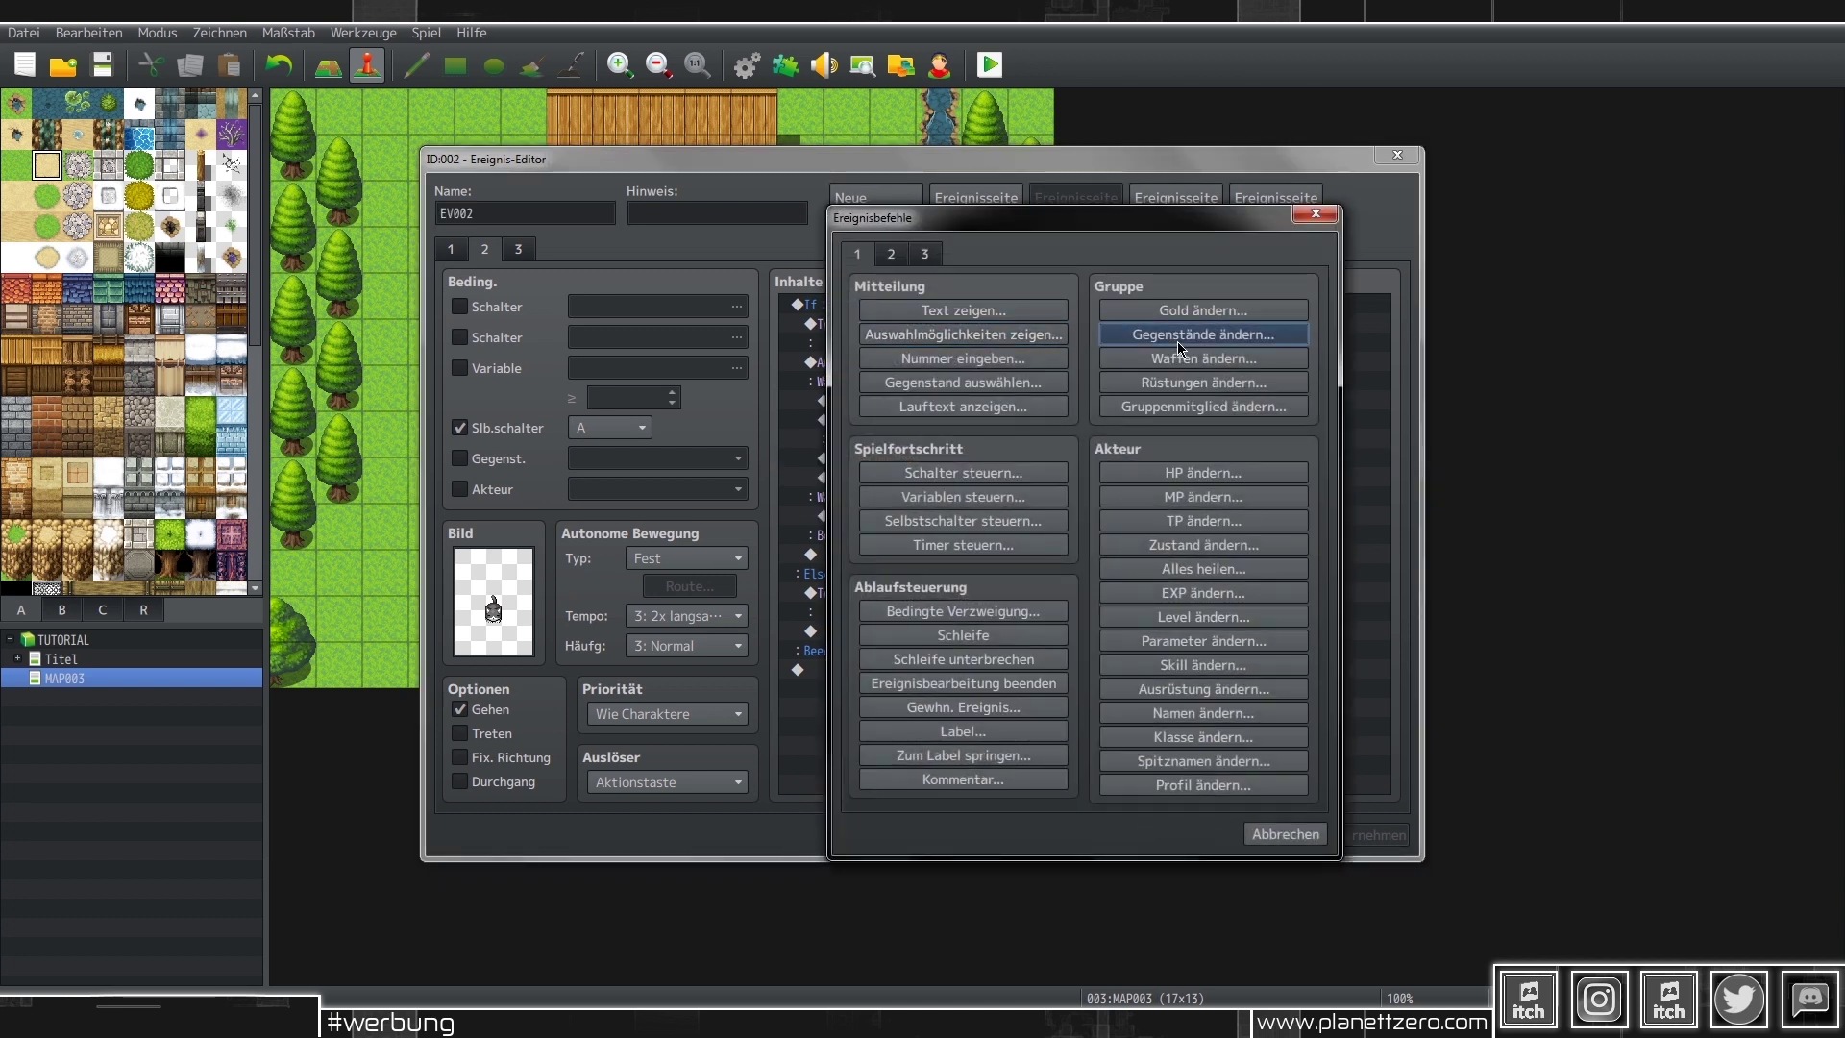
click(1203, 334)
click(1057, 457)
click(1015, 572)
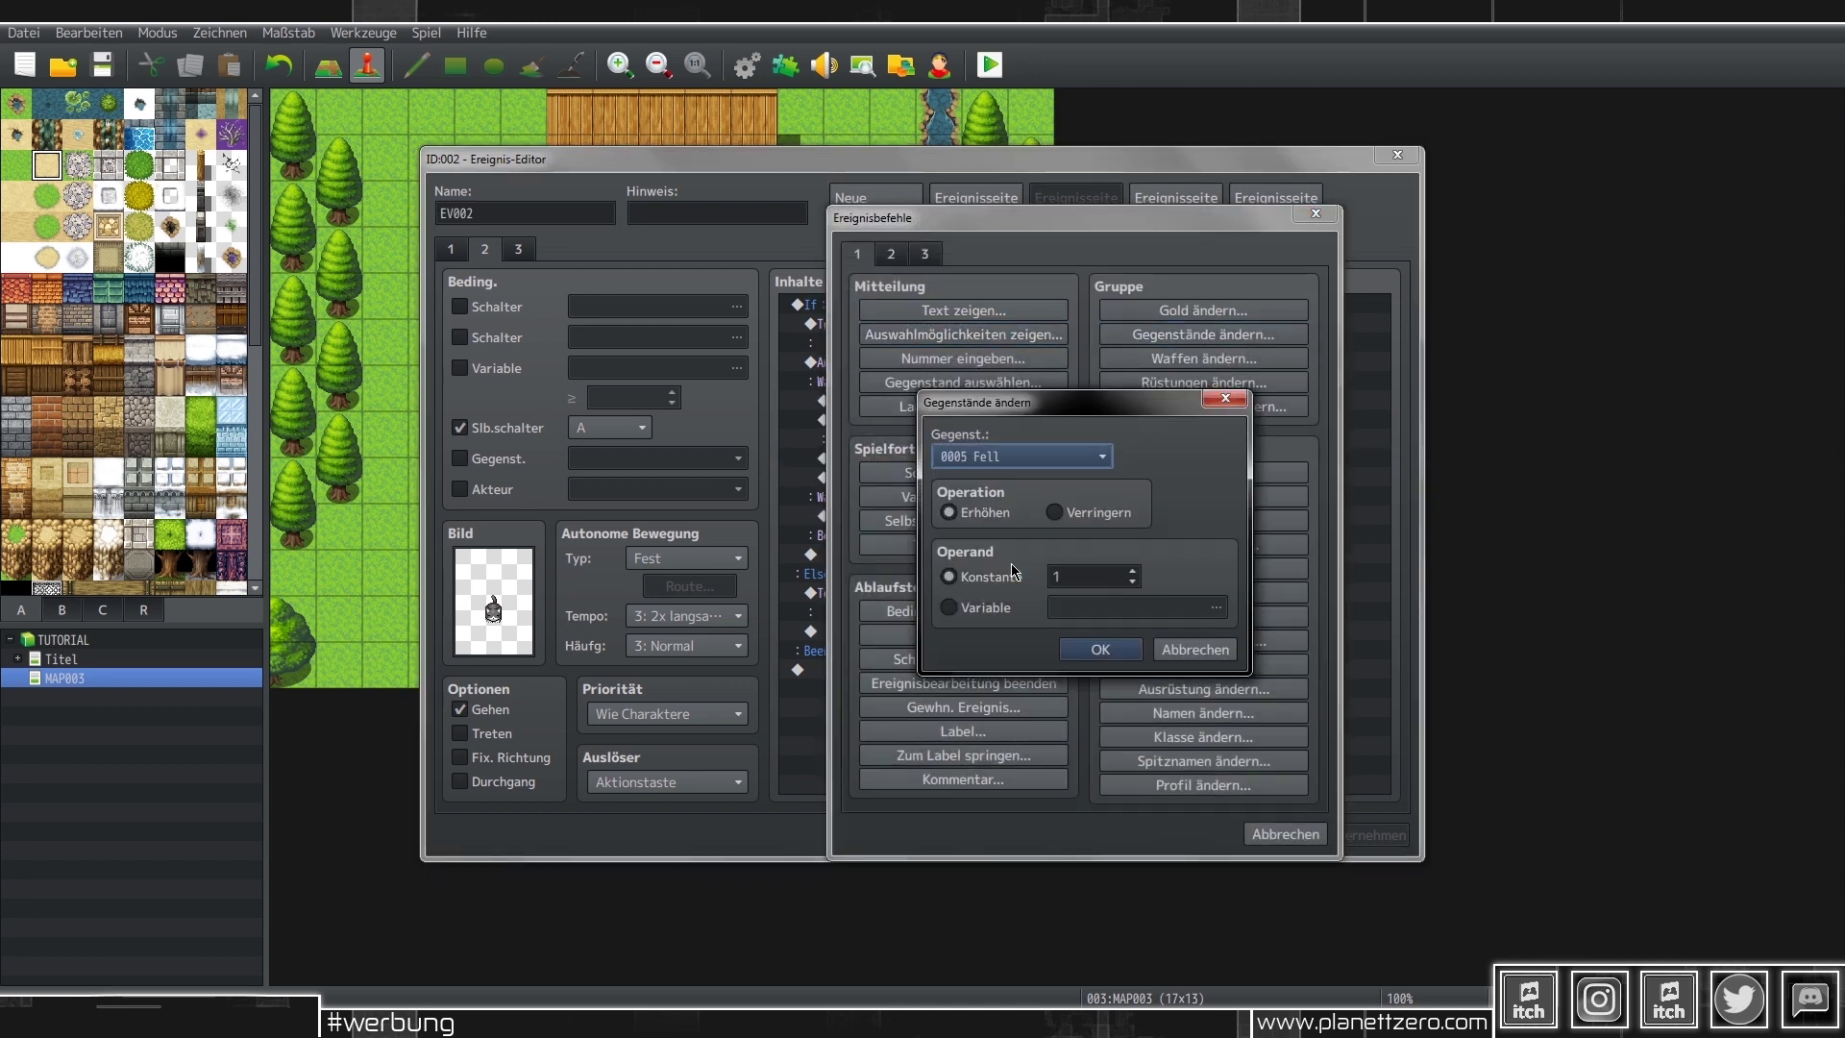
click(1086, 649)
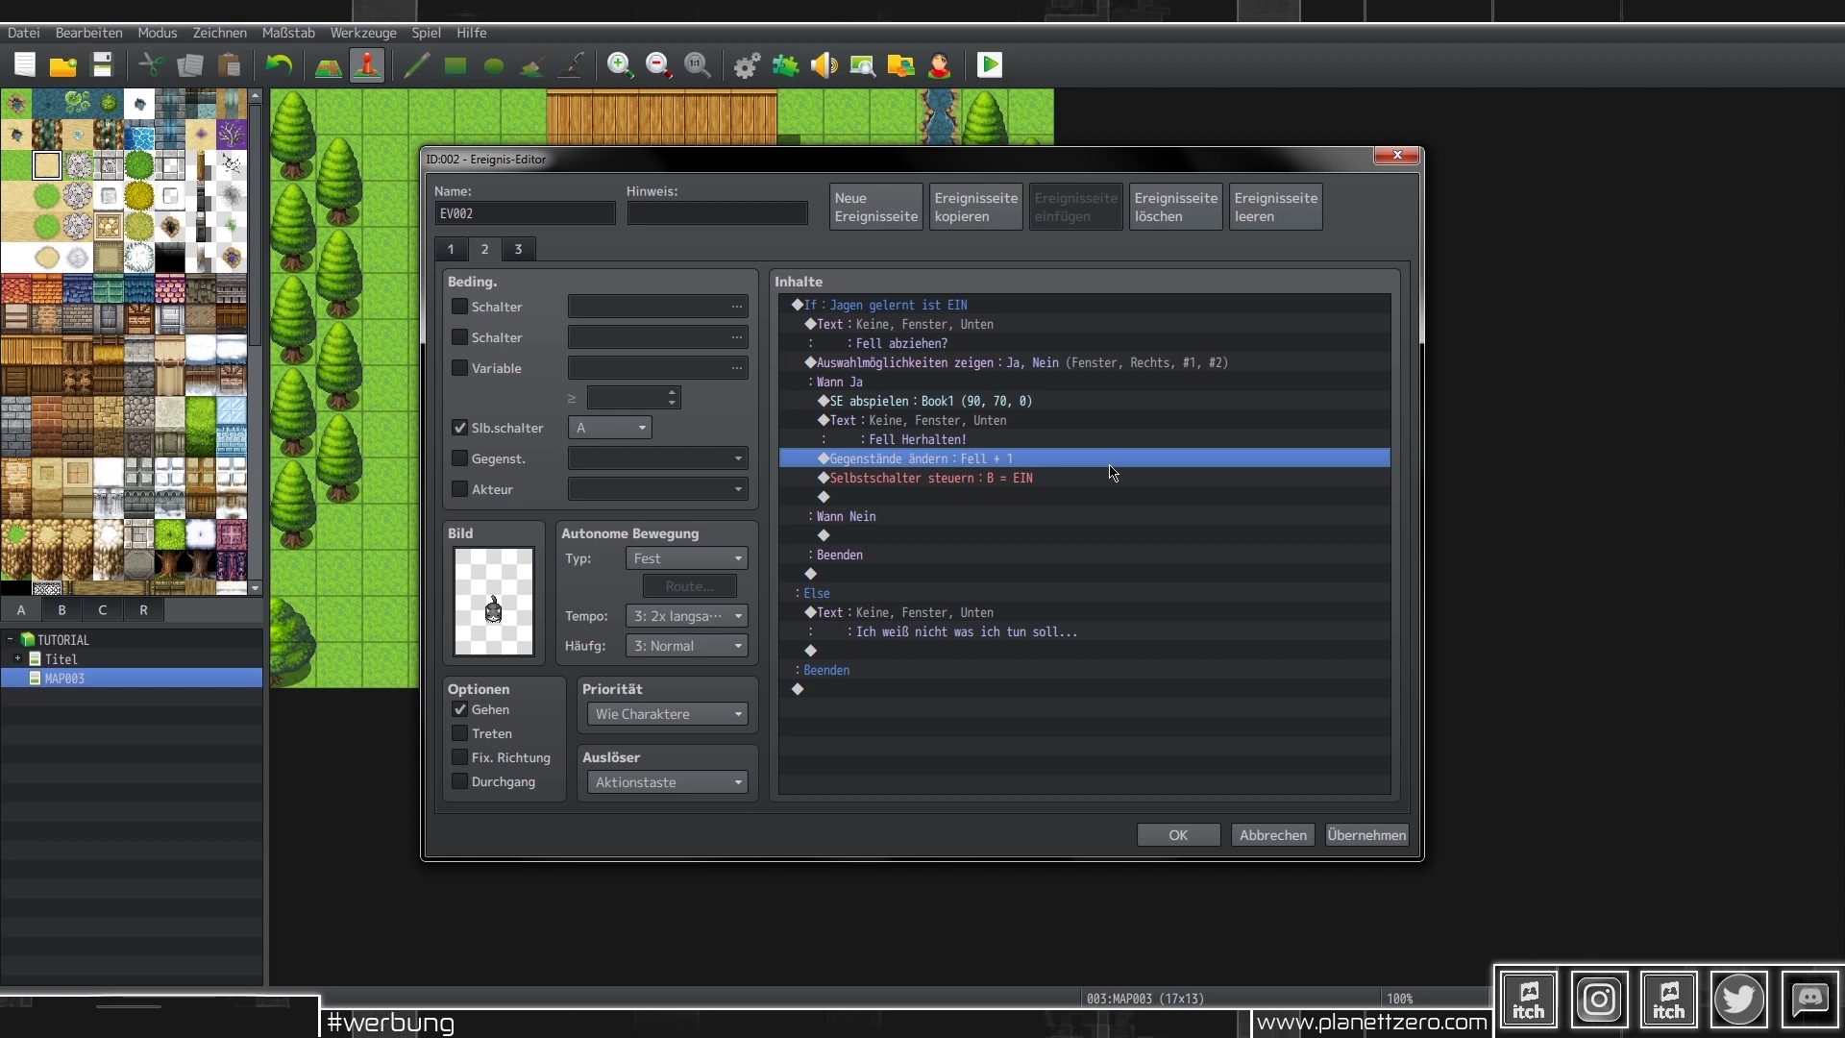
- On page 3, paste the item command below "Fleisch erhalten!" and change it to one Fleisch
click(519, 249)
click(1000, 401)
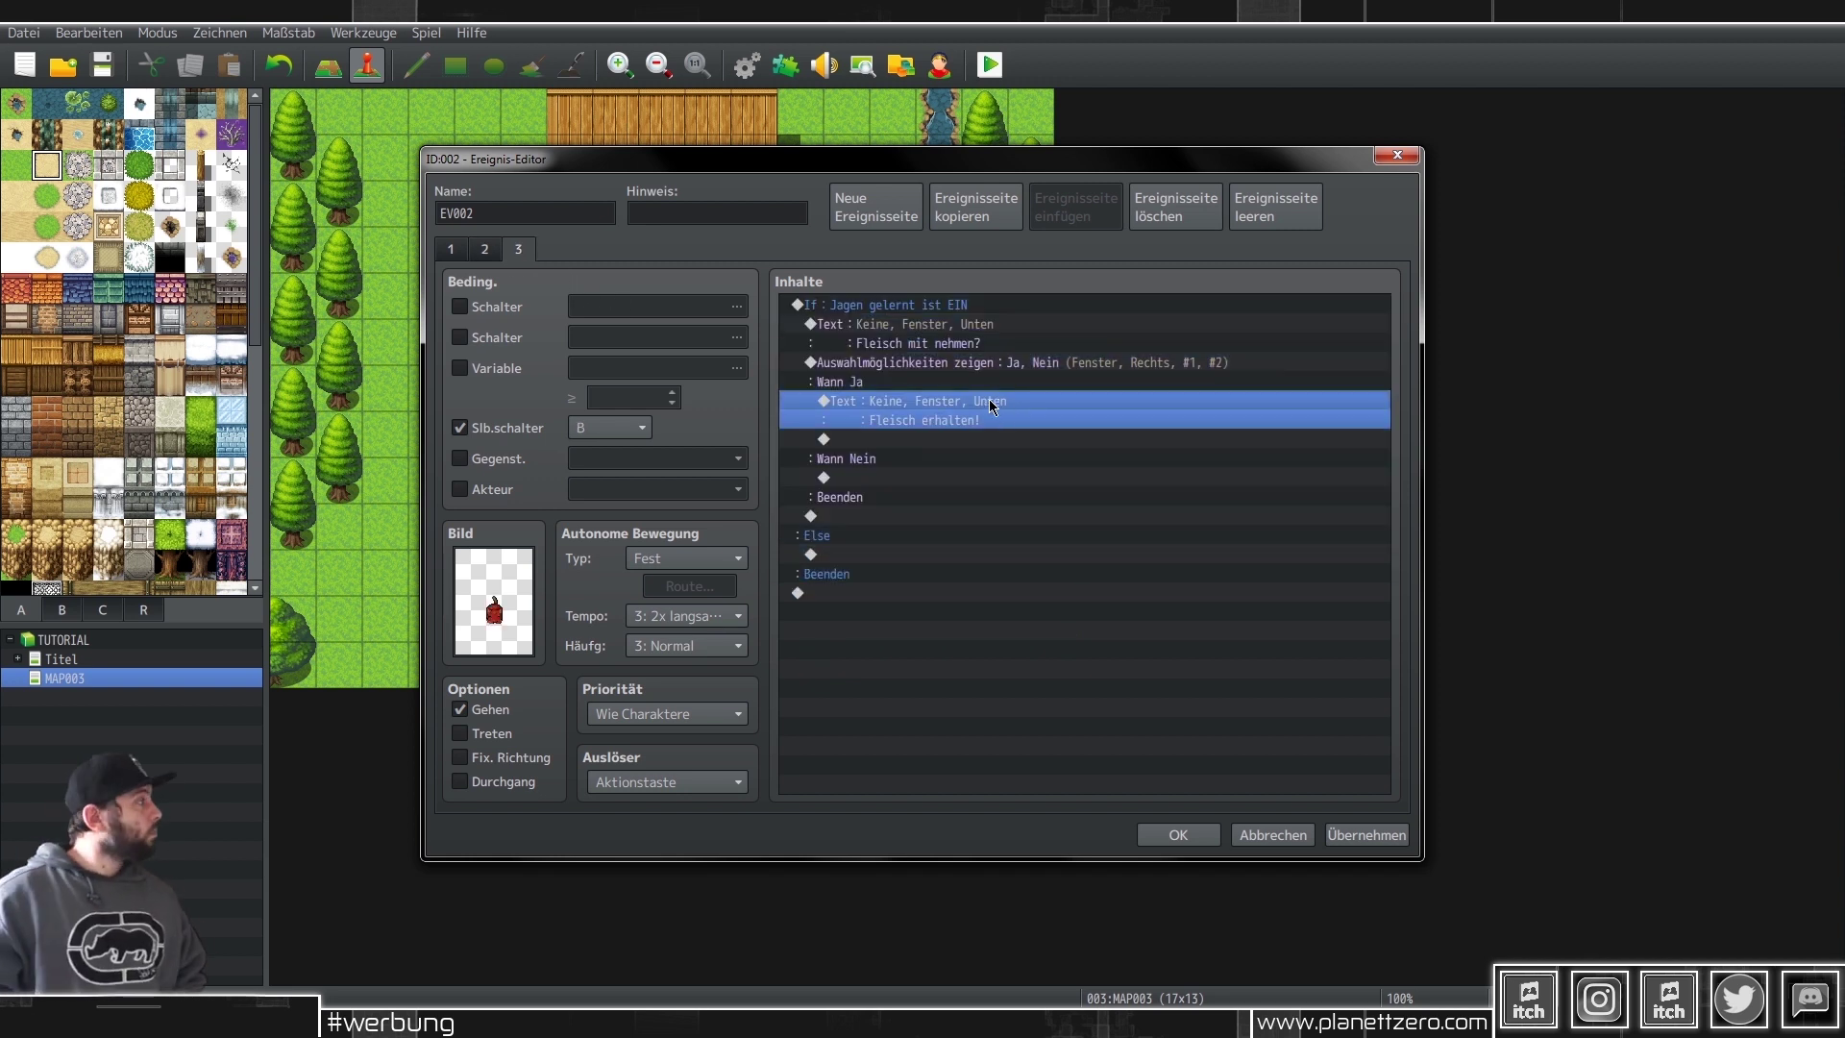
key(ctrl+v)
double_click(989, 400)
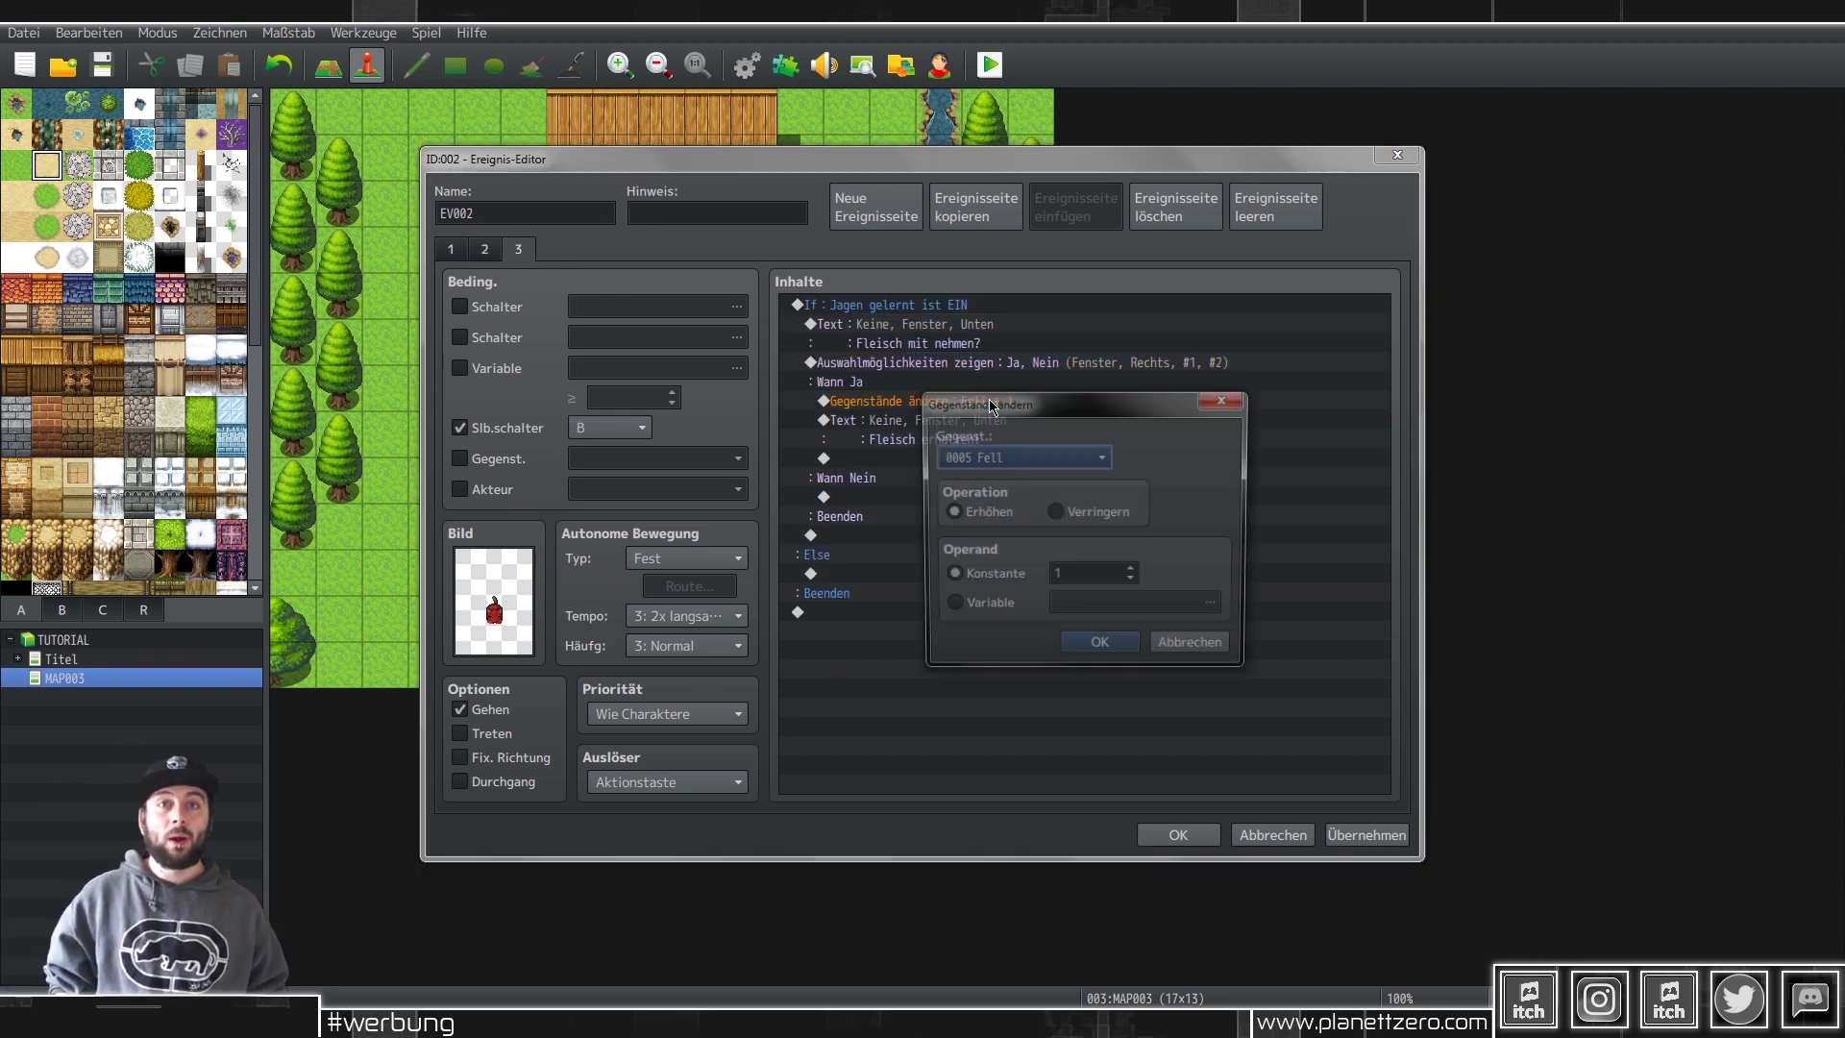
click(1045, 456)
click(1021, 586)
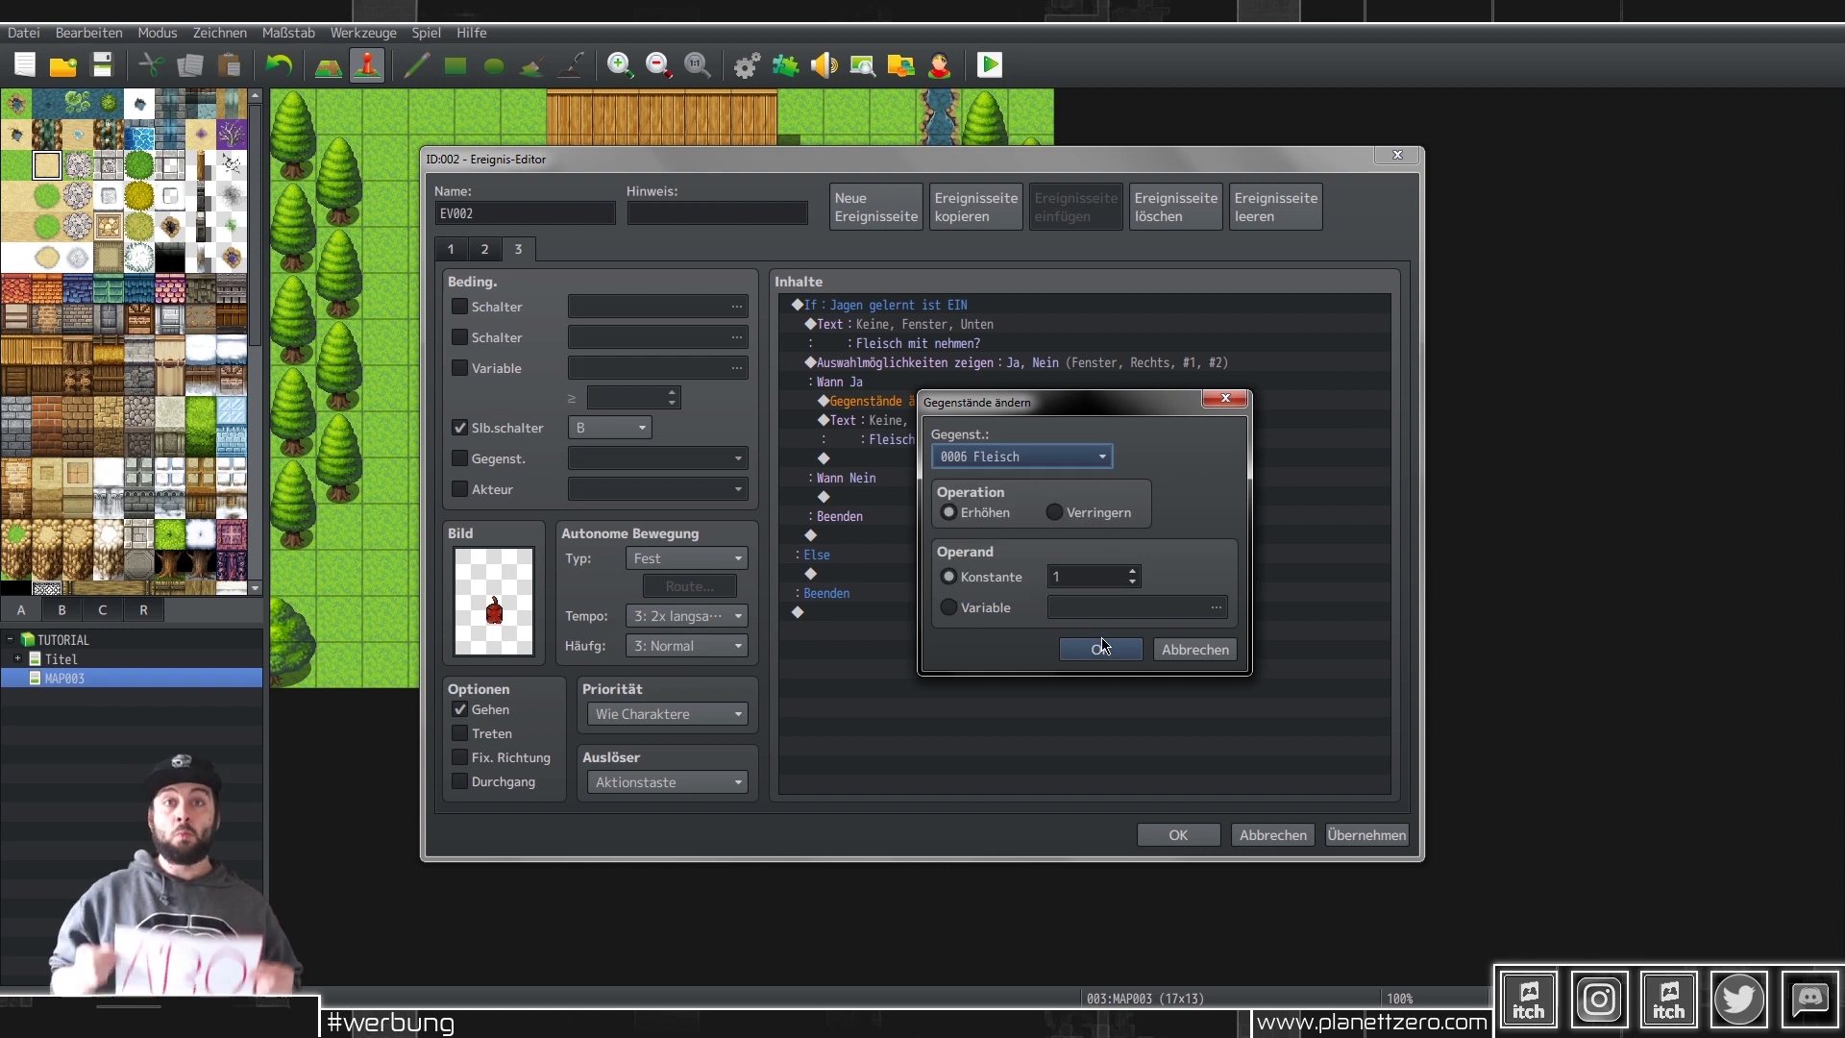
click(1100, 648)
- Add a Control Self Switch command turning self switch C on in page 3's Ja branch
double_click(907, 459)
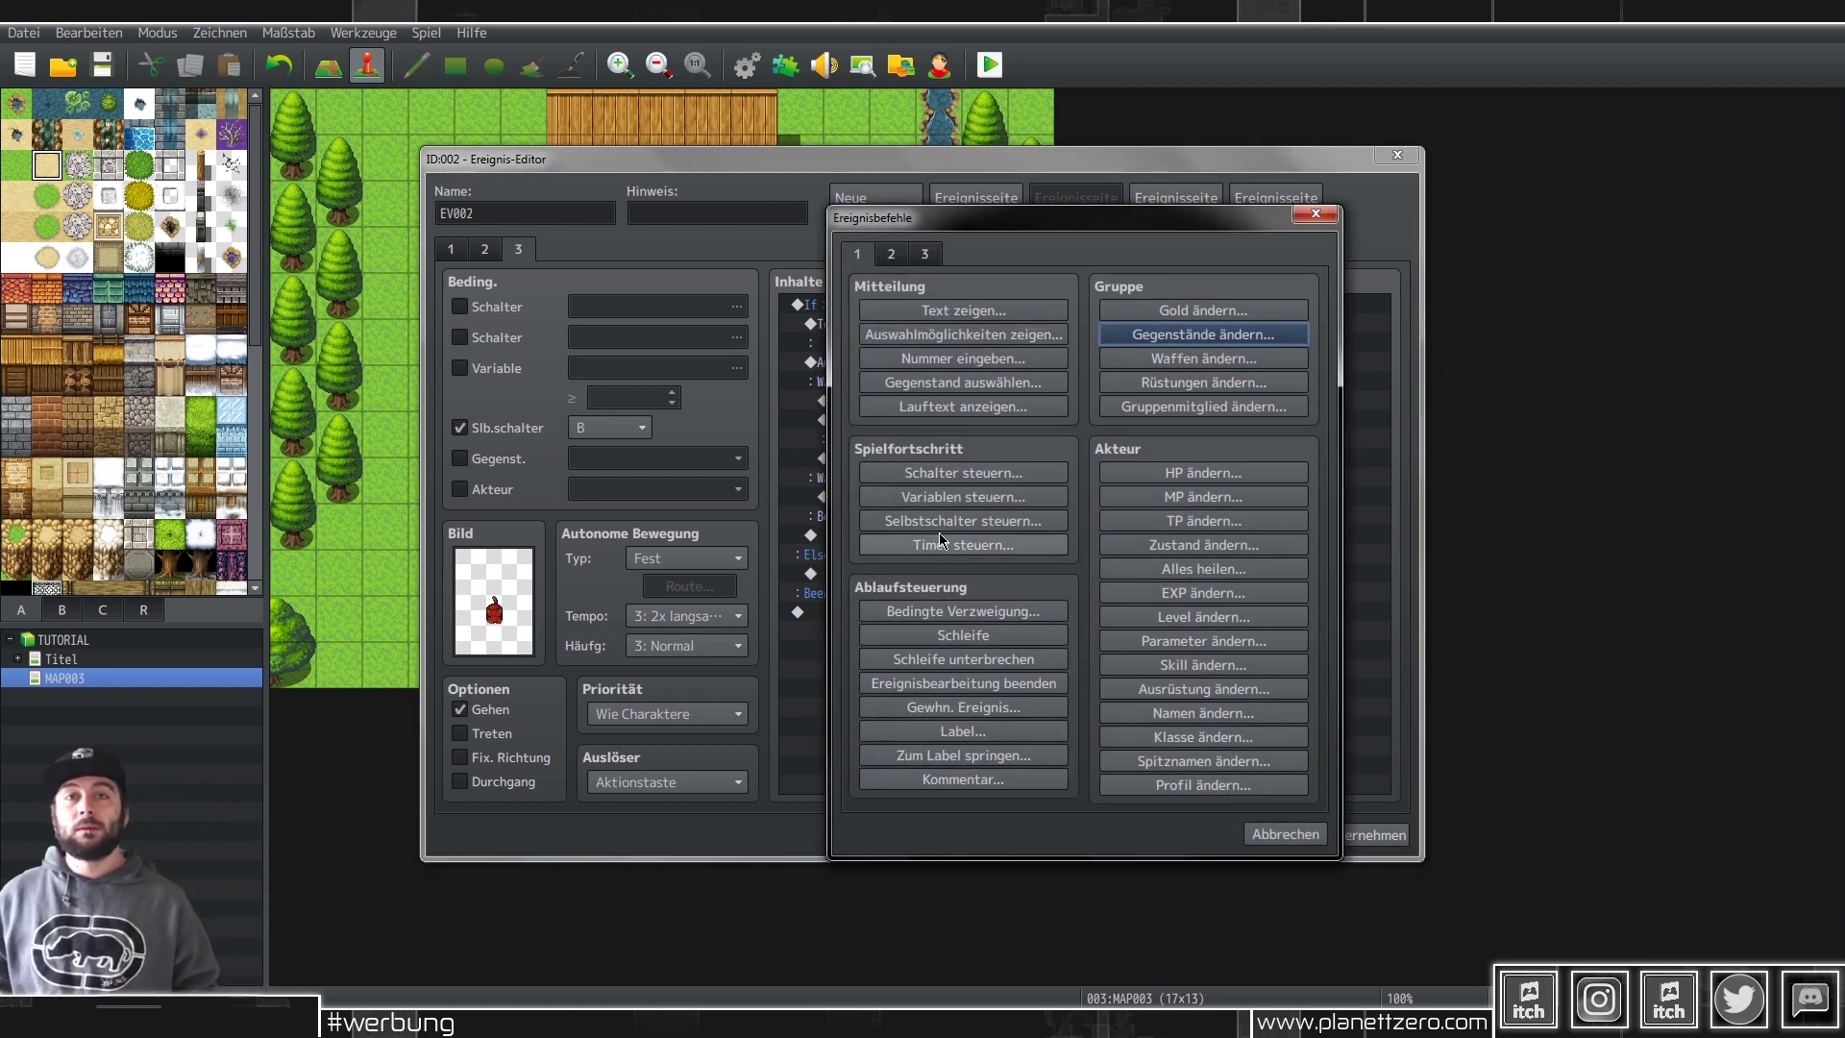
click(950, 522)
click(1048, 505)
click(1013, 577)
click(1059, 608)
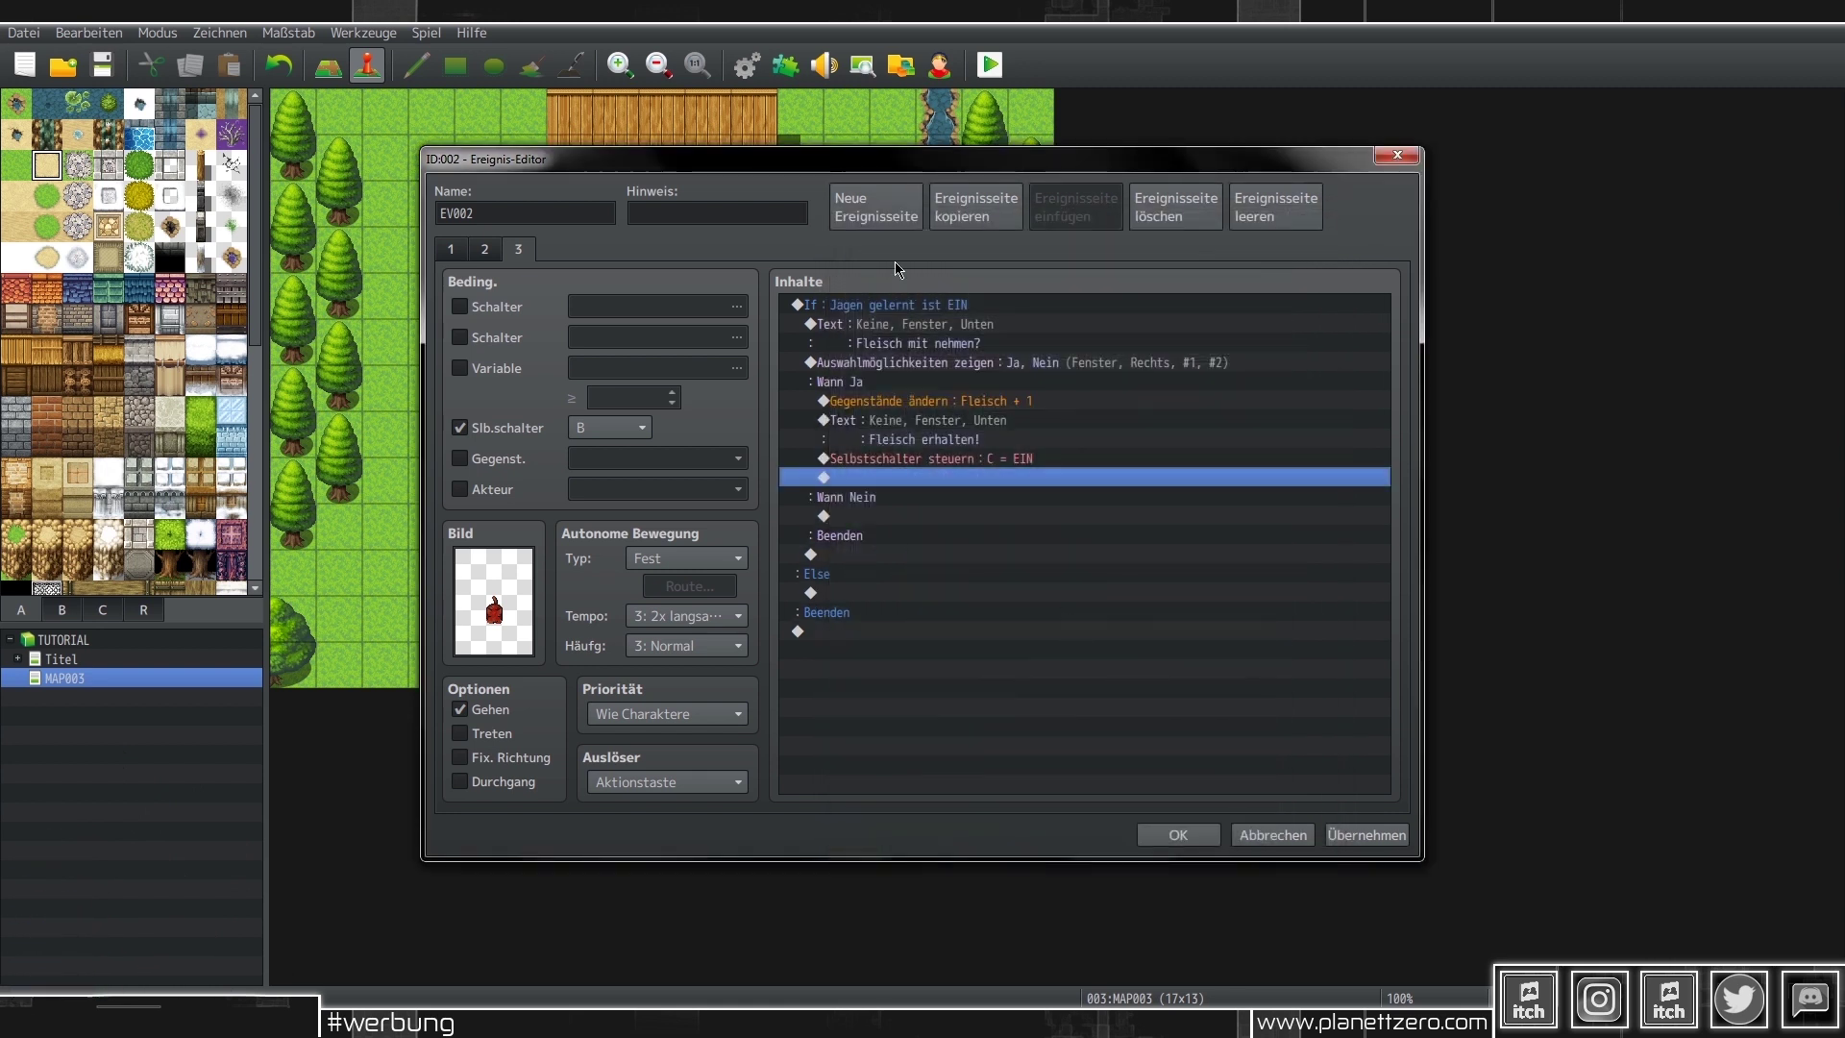
click(885, 204)
- Make the new page 4 require self switch C and apply the change
click(460, 428)
click(610, 428)
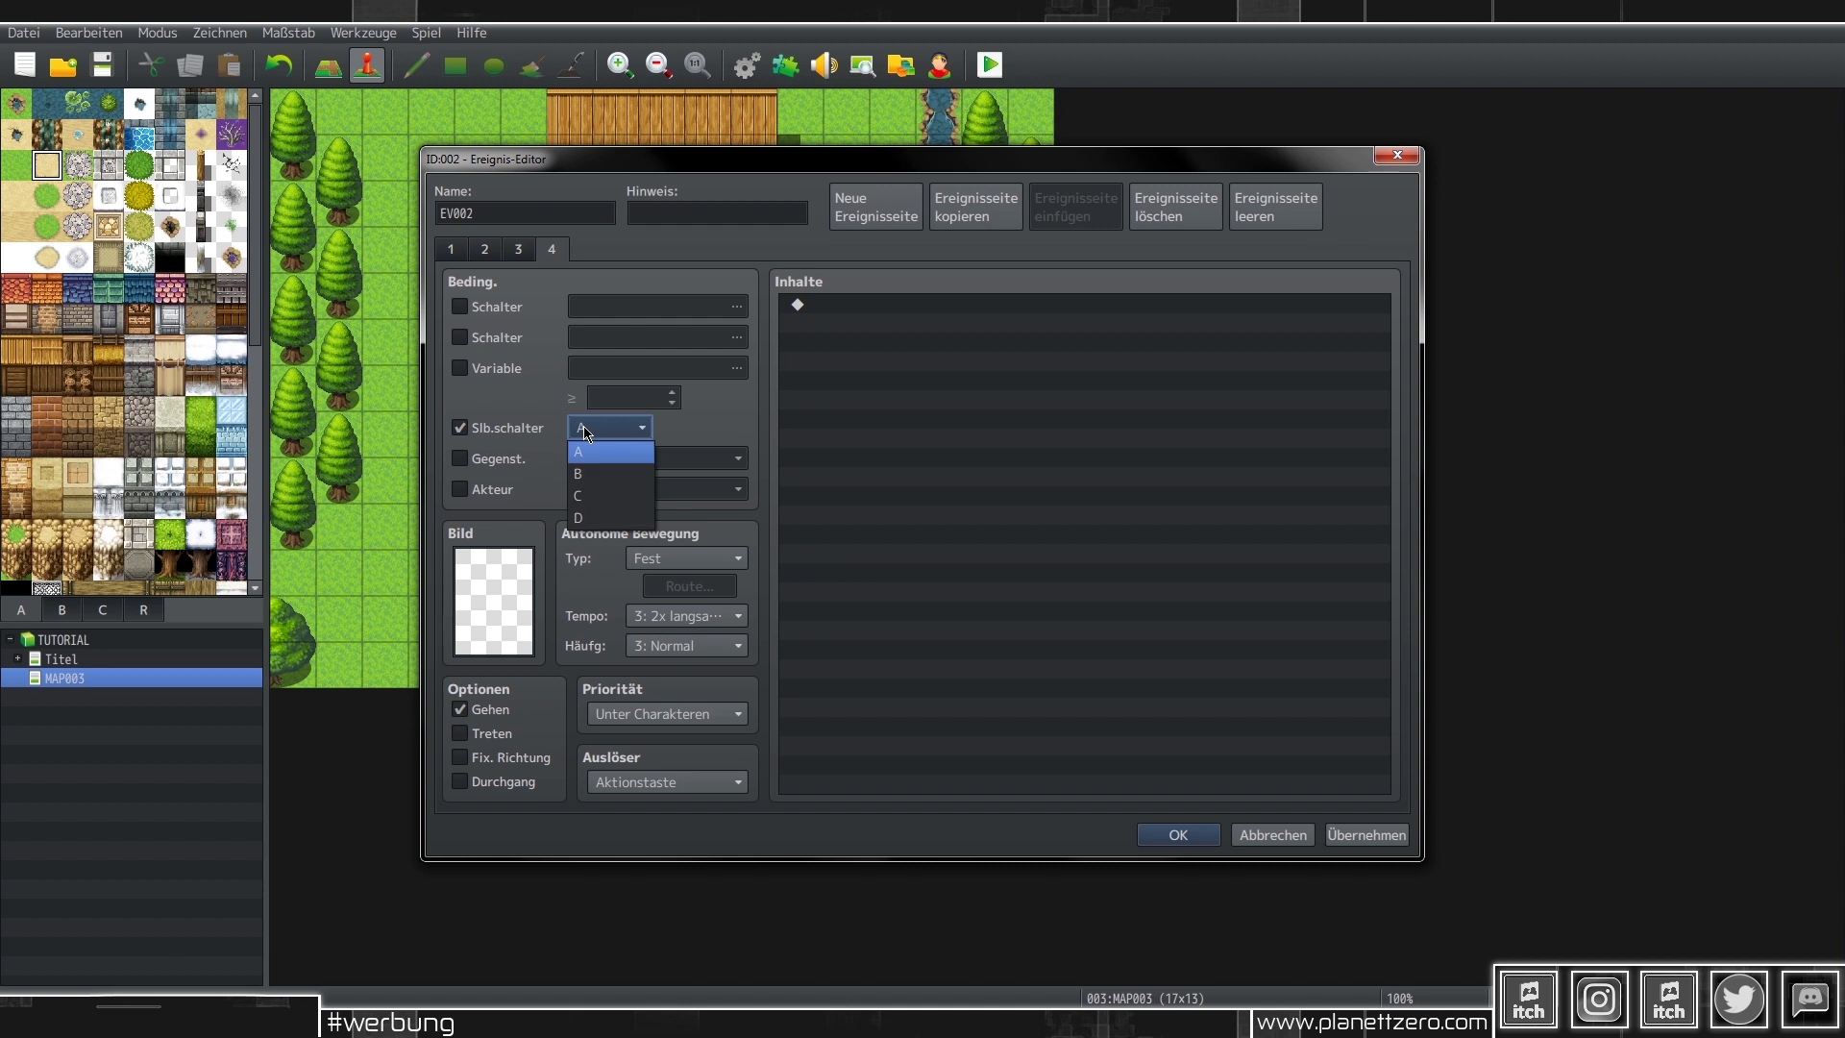
click(605, 497)
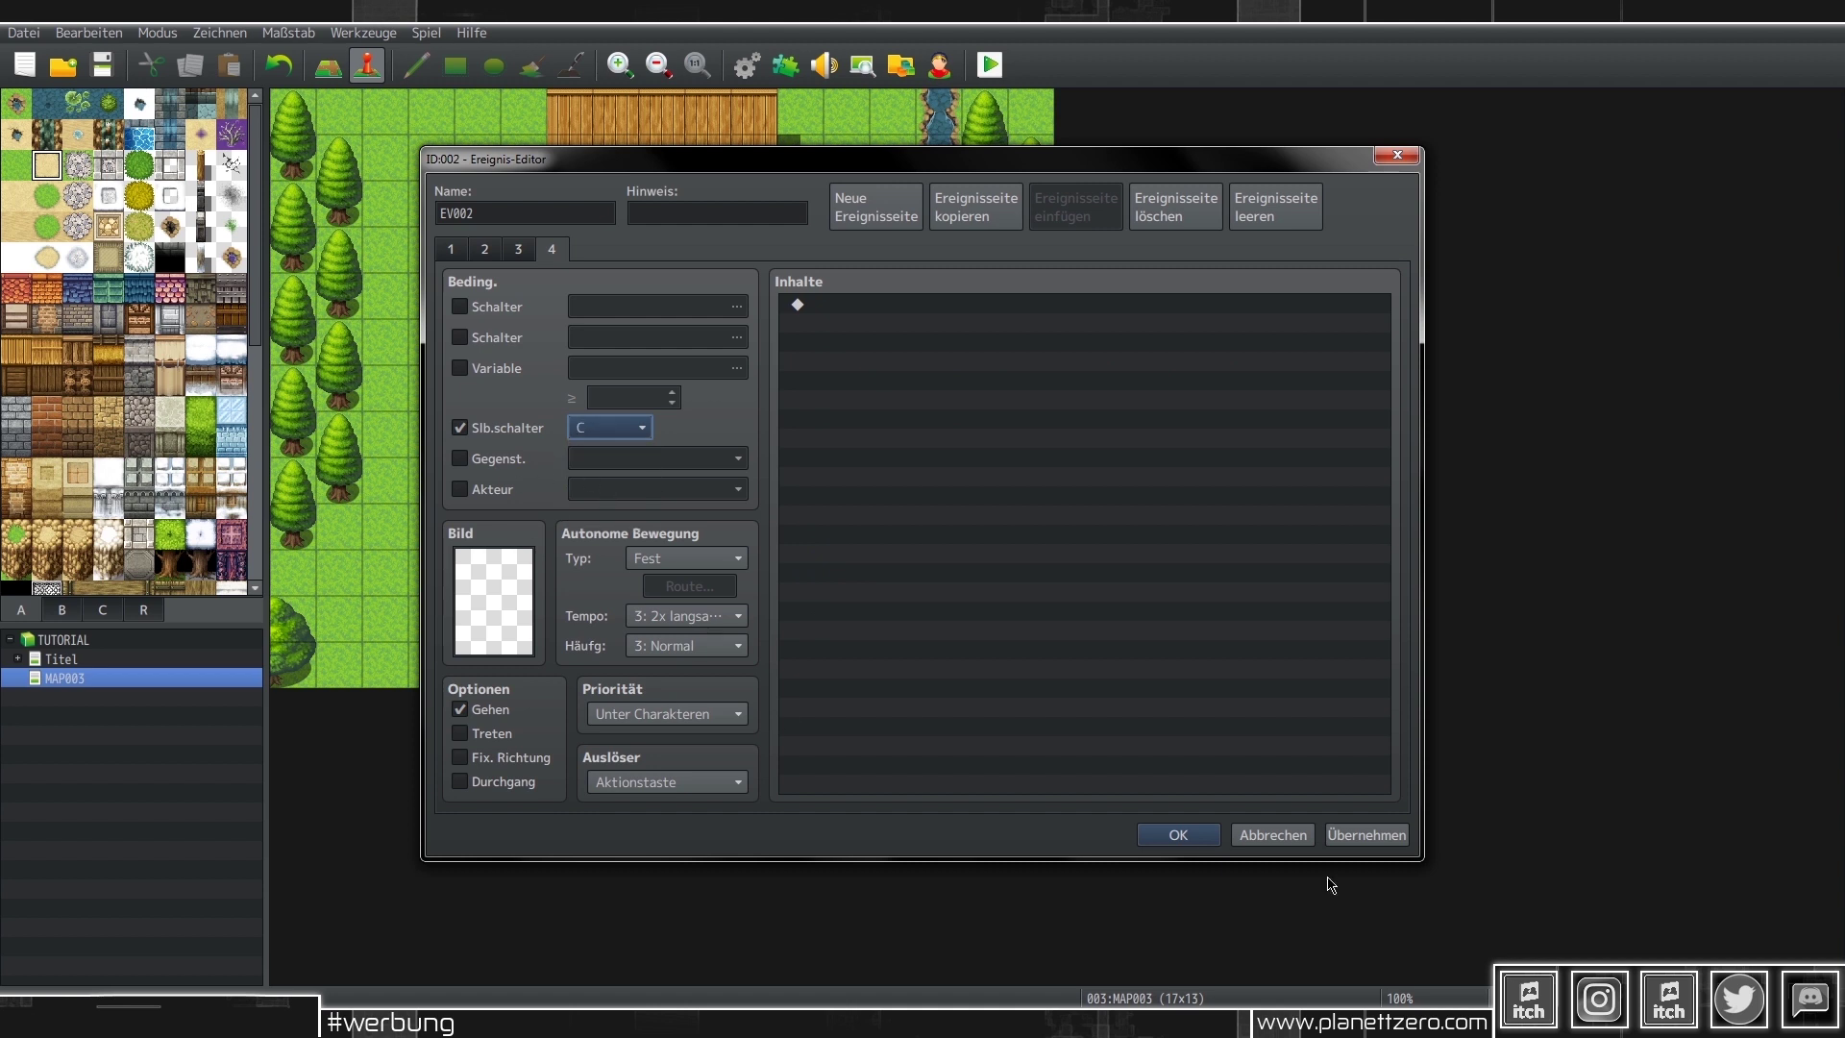
click(1387, 841)
- Turn on Fix. Richtung for page 3 so the event keeps its facing direction
click(526, 254)
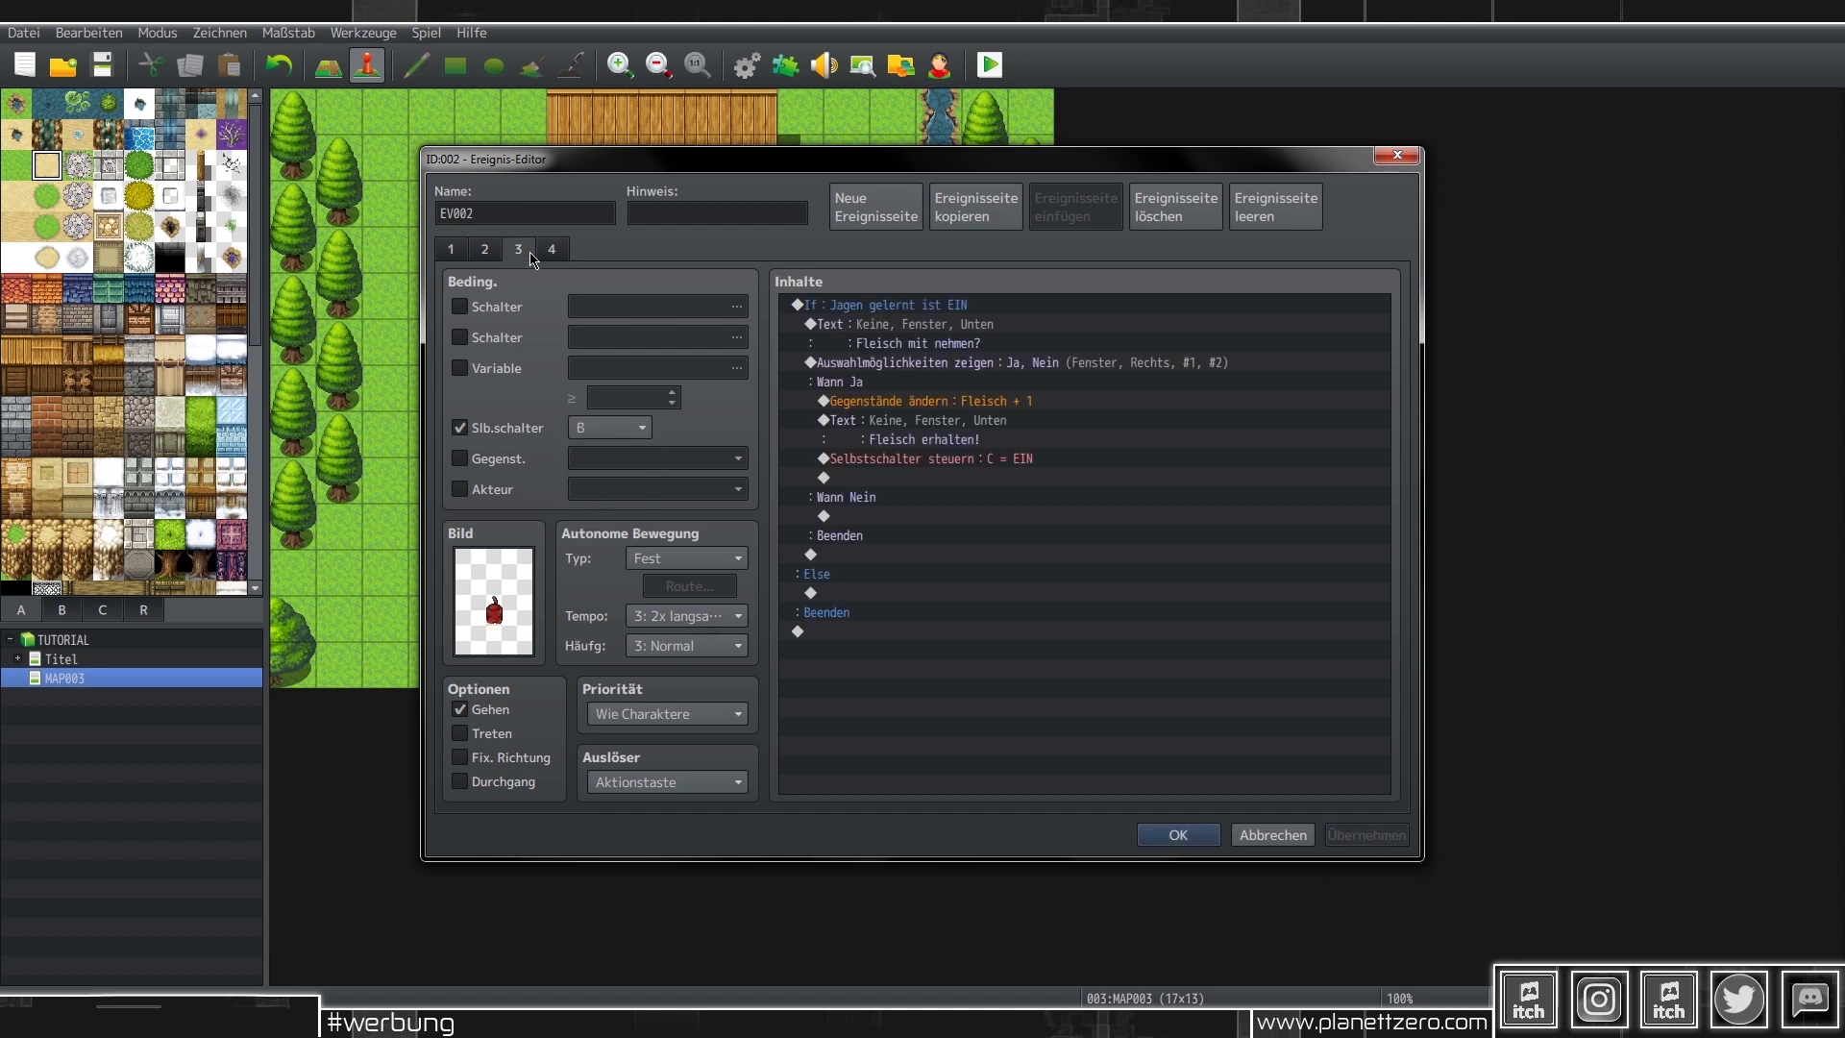
click(496, 254)
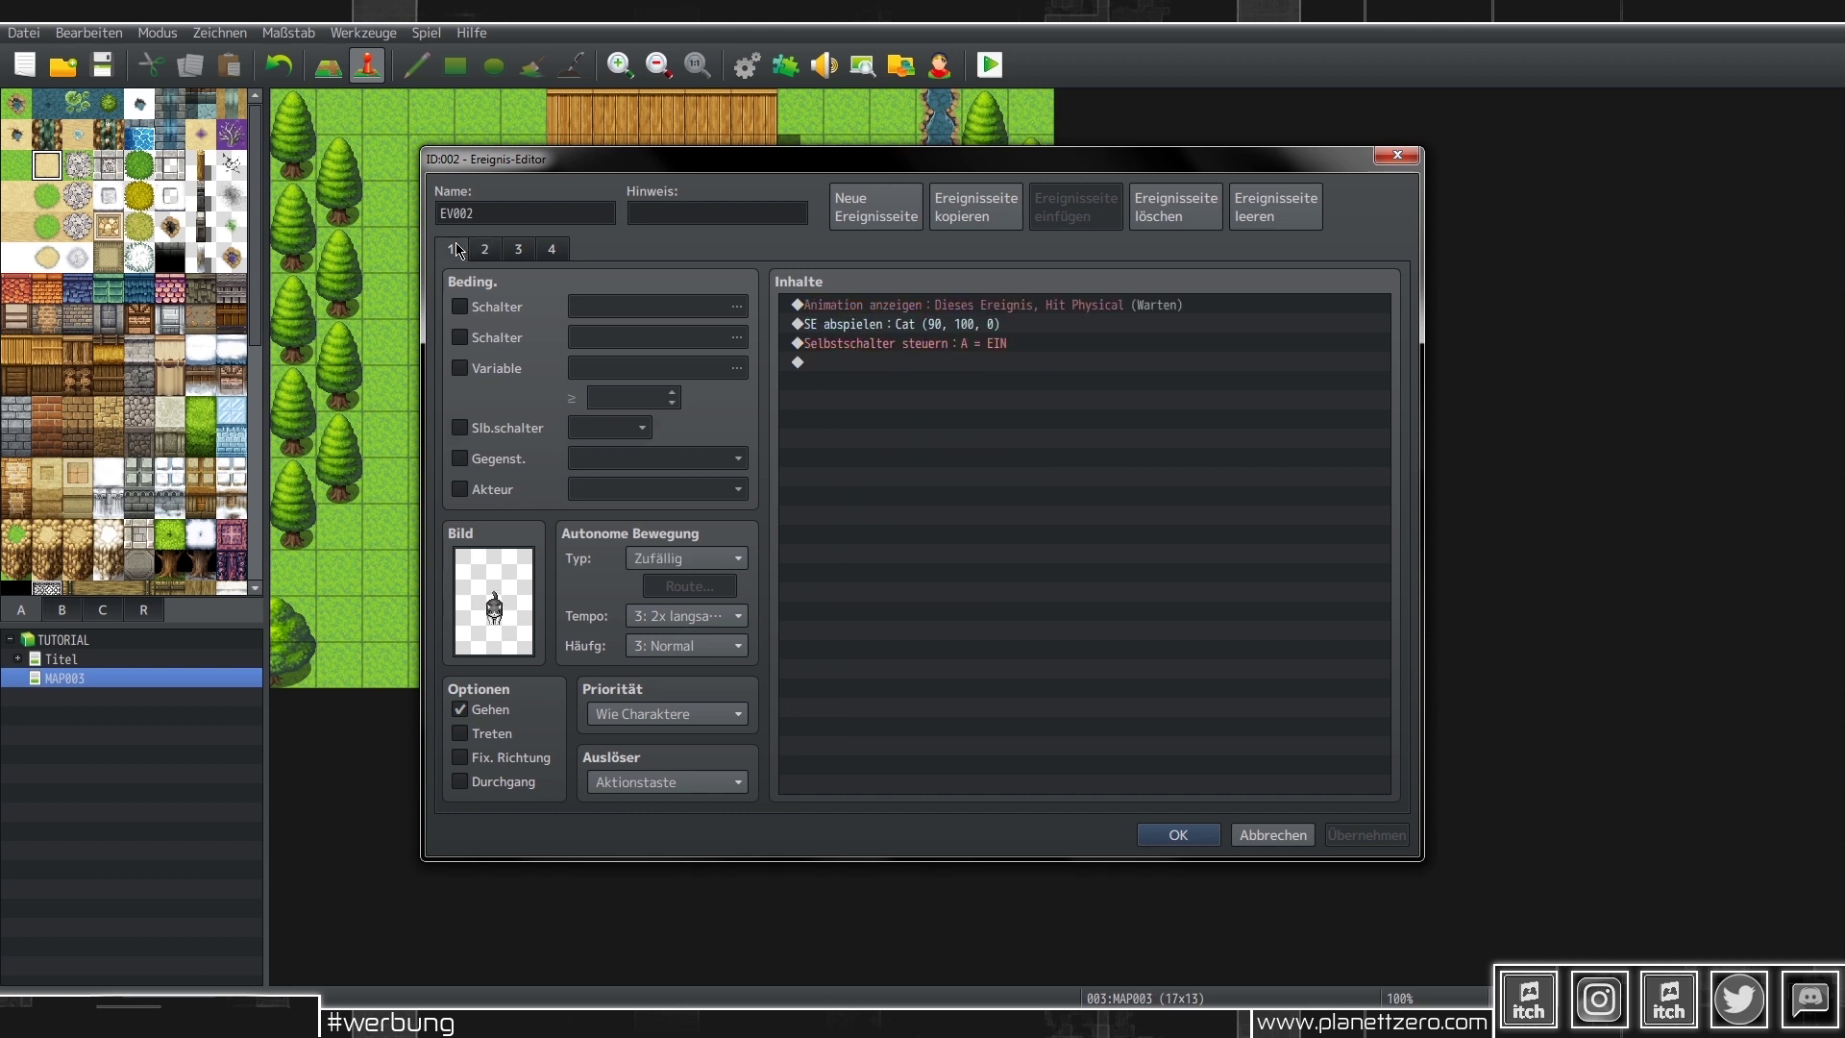
click(511, 756)
click(516, 256)
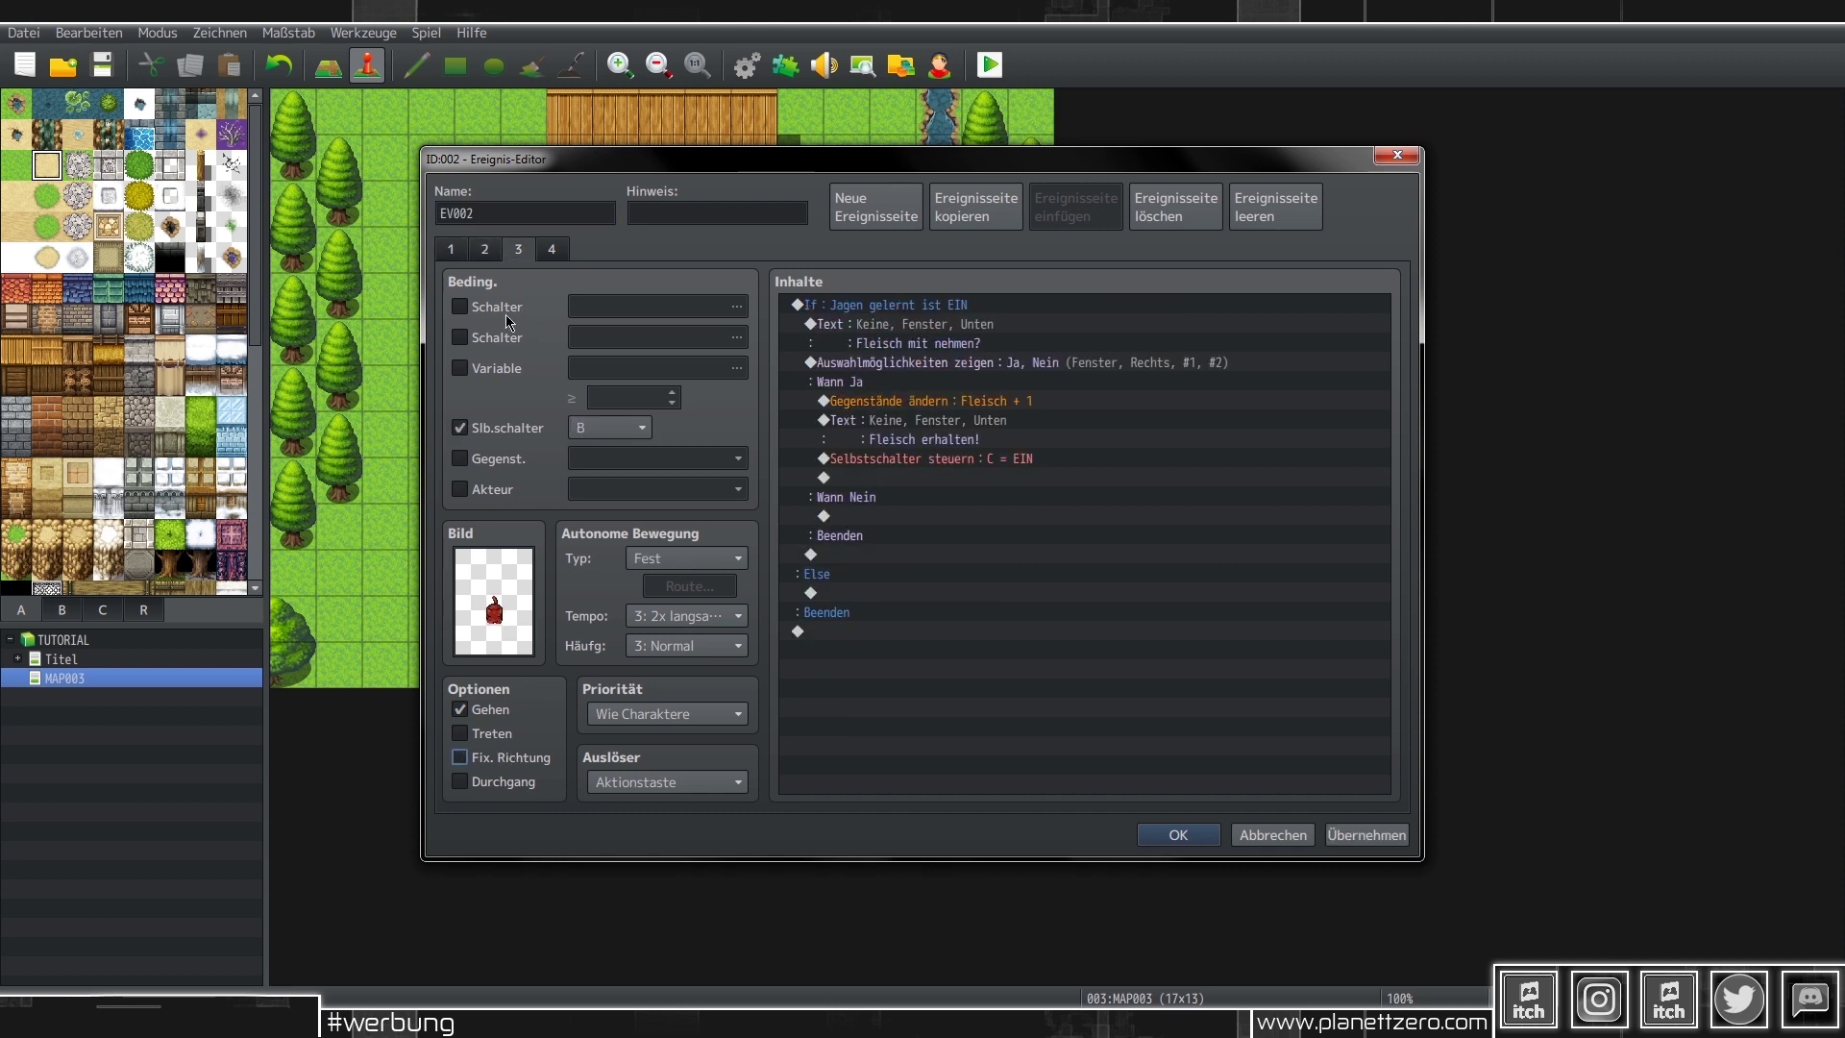
click(561, 252)
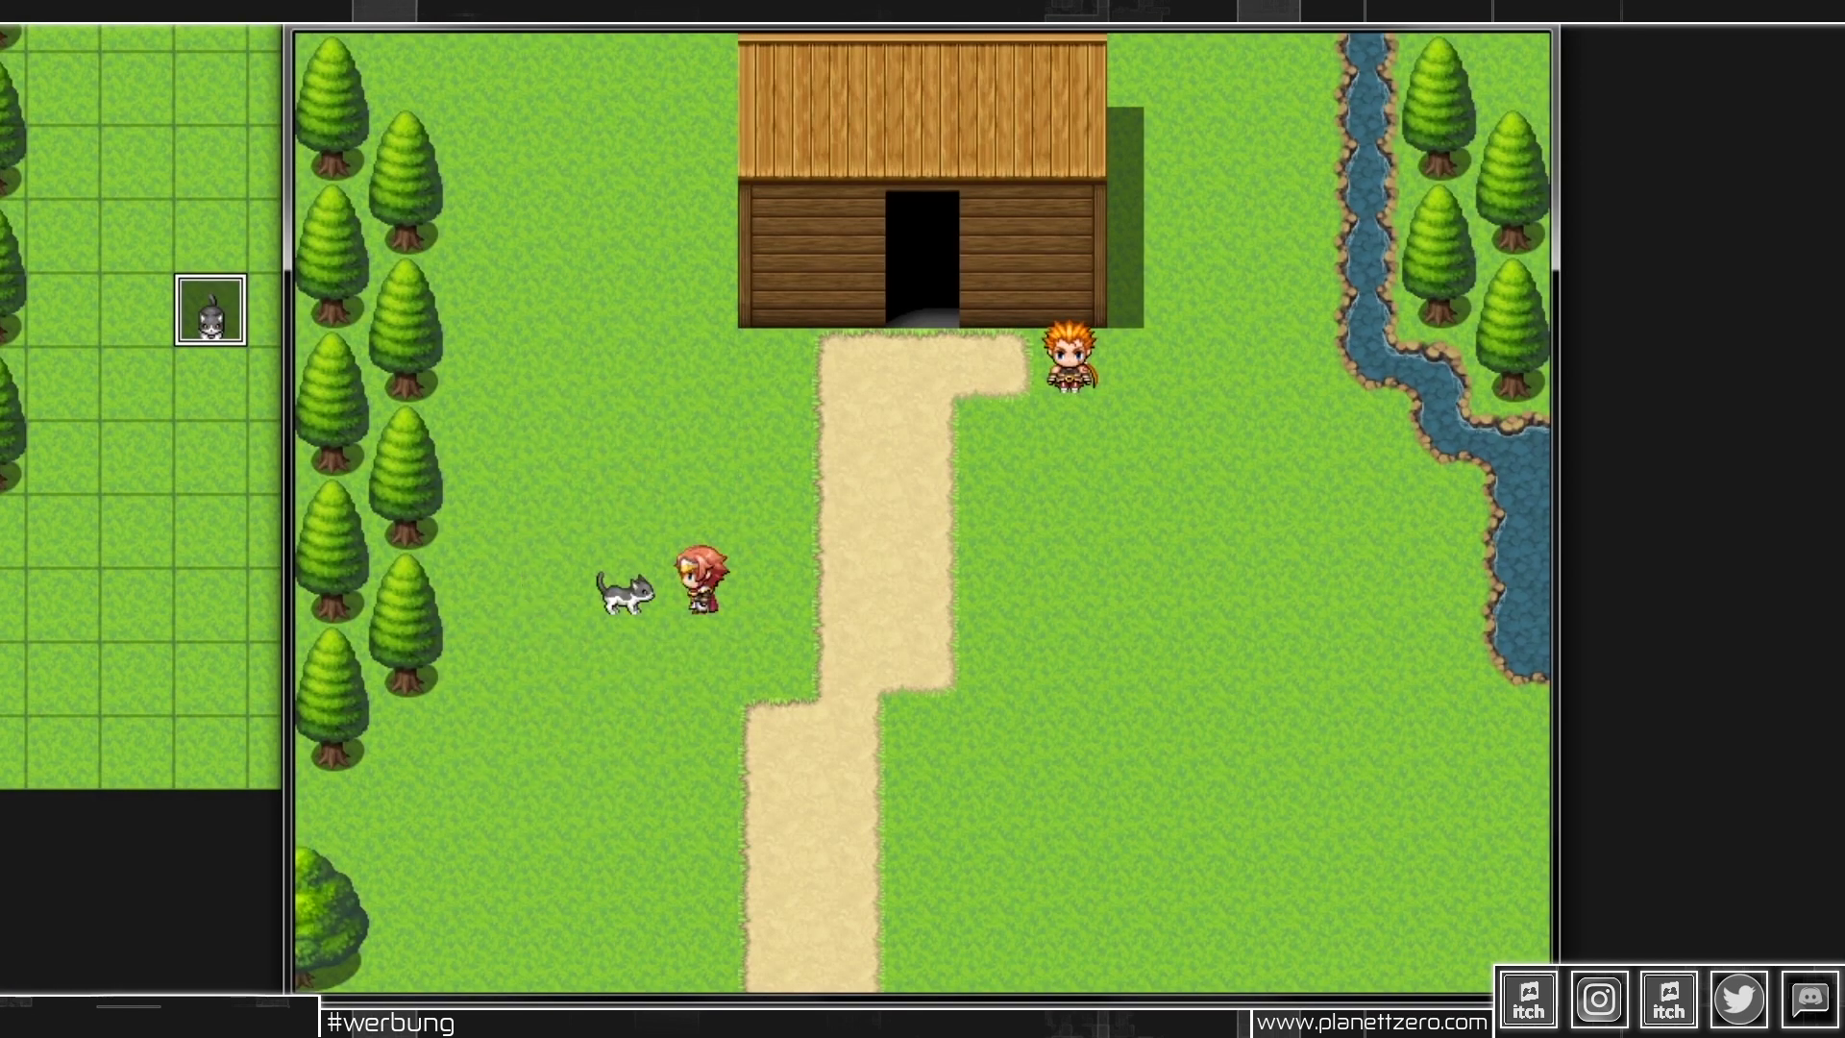
- In the playtest, agree to learn hunting from the teacher and take the first cat's meat
key(Return)
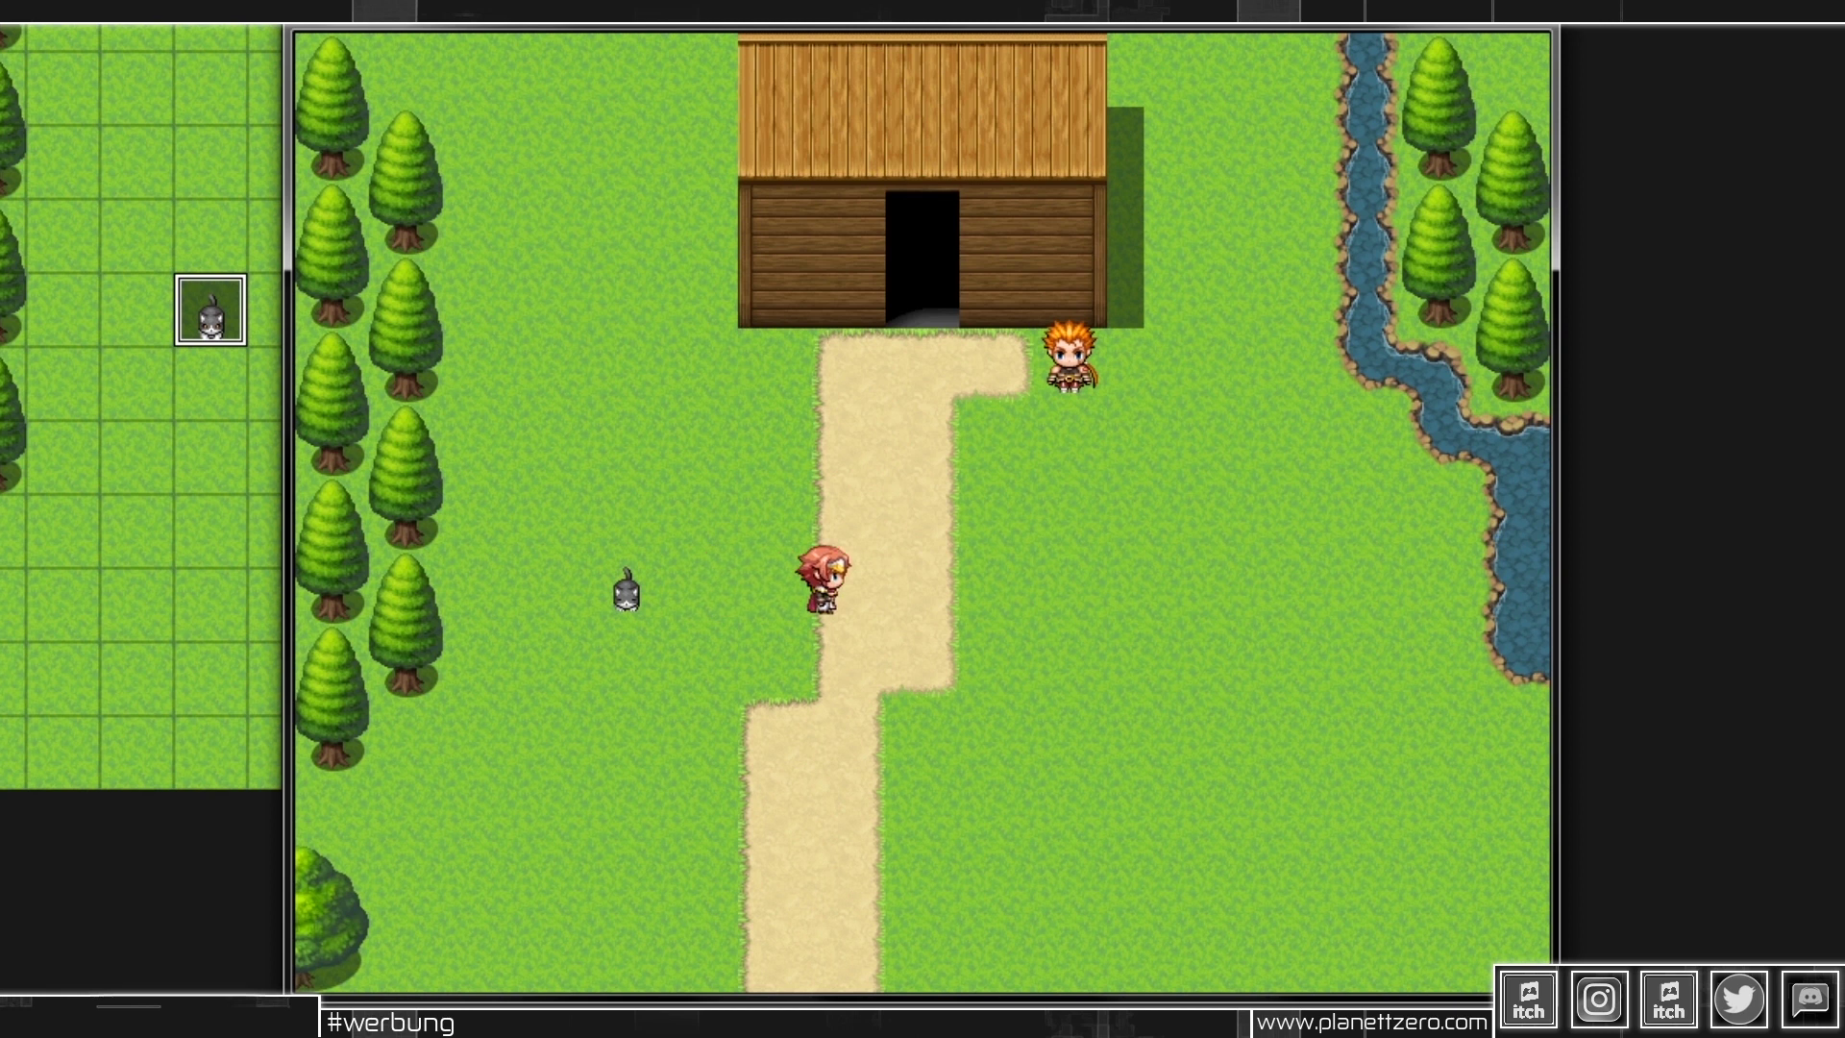
key(Up)
key(Return)
key(Return)
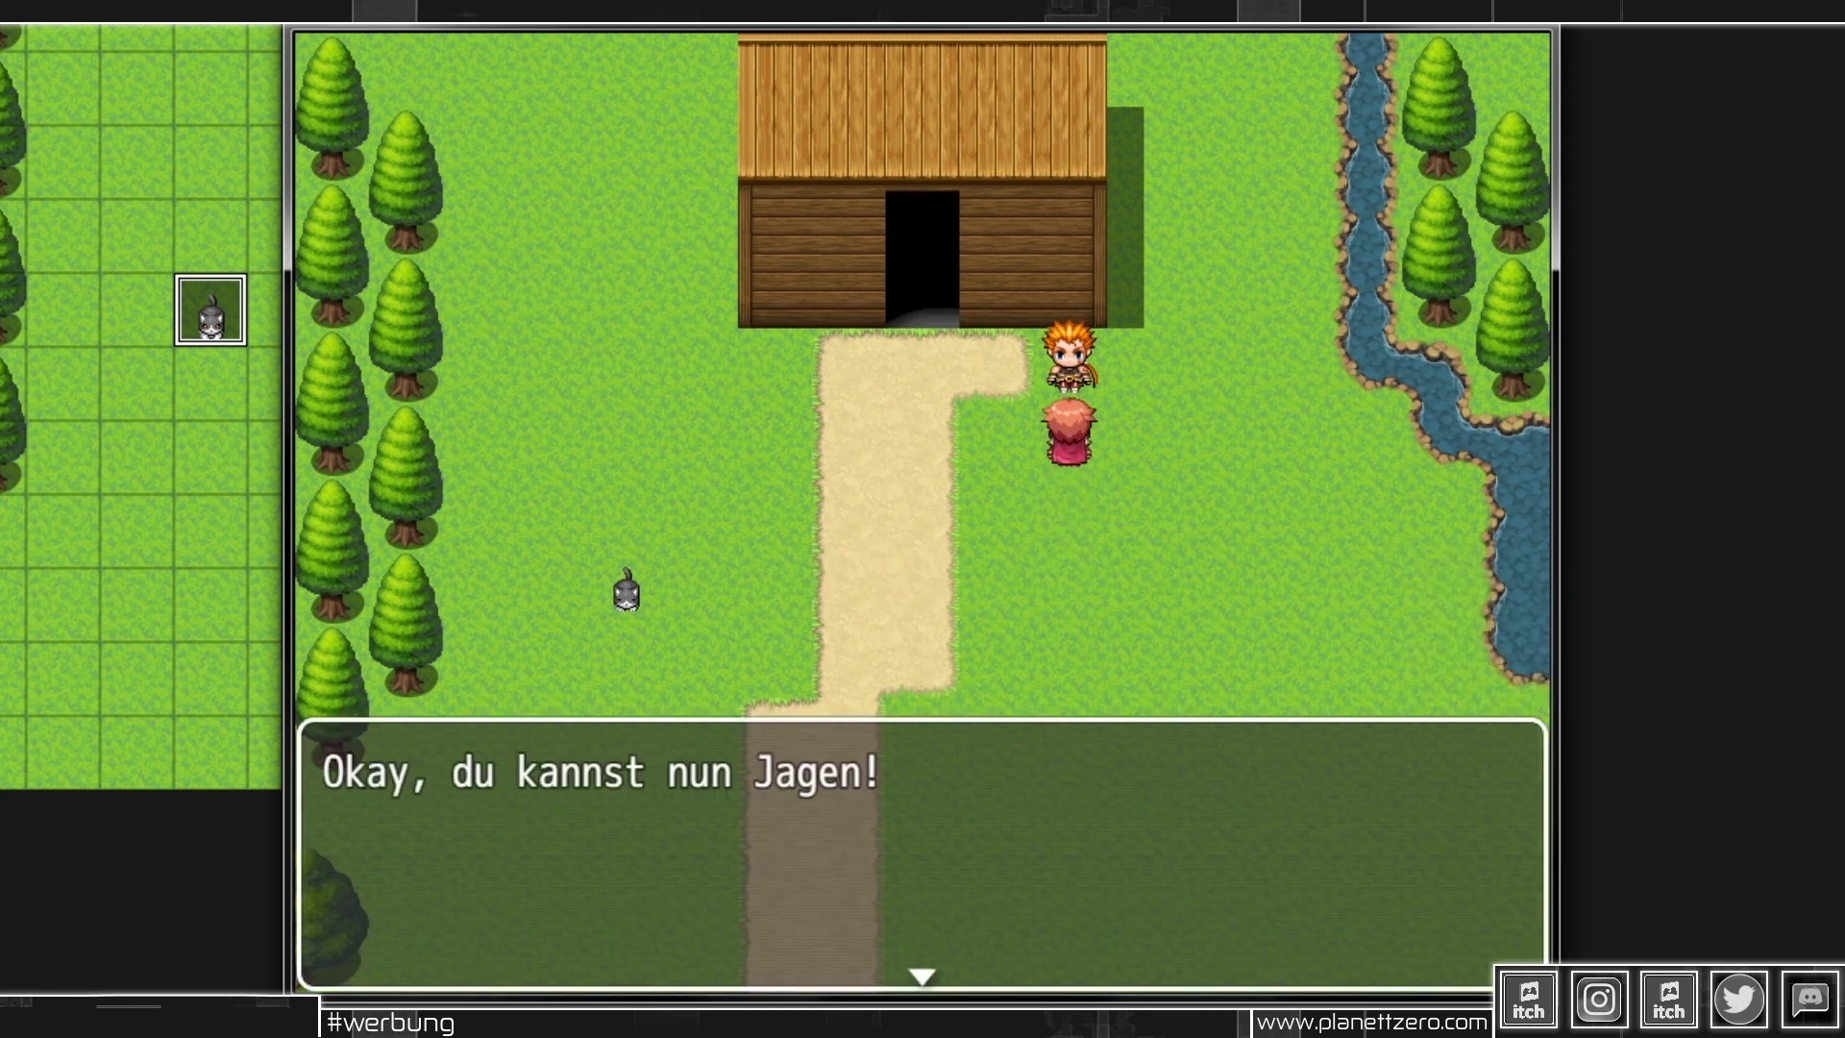
key(Return)
key(Down)
key(Left)
key(Return)
key(Return)
key(Return)
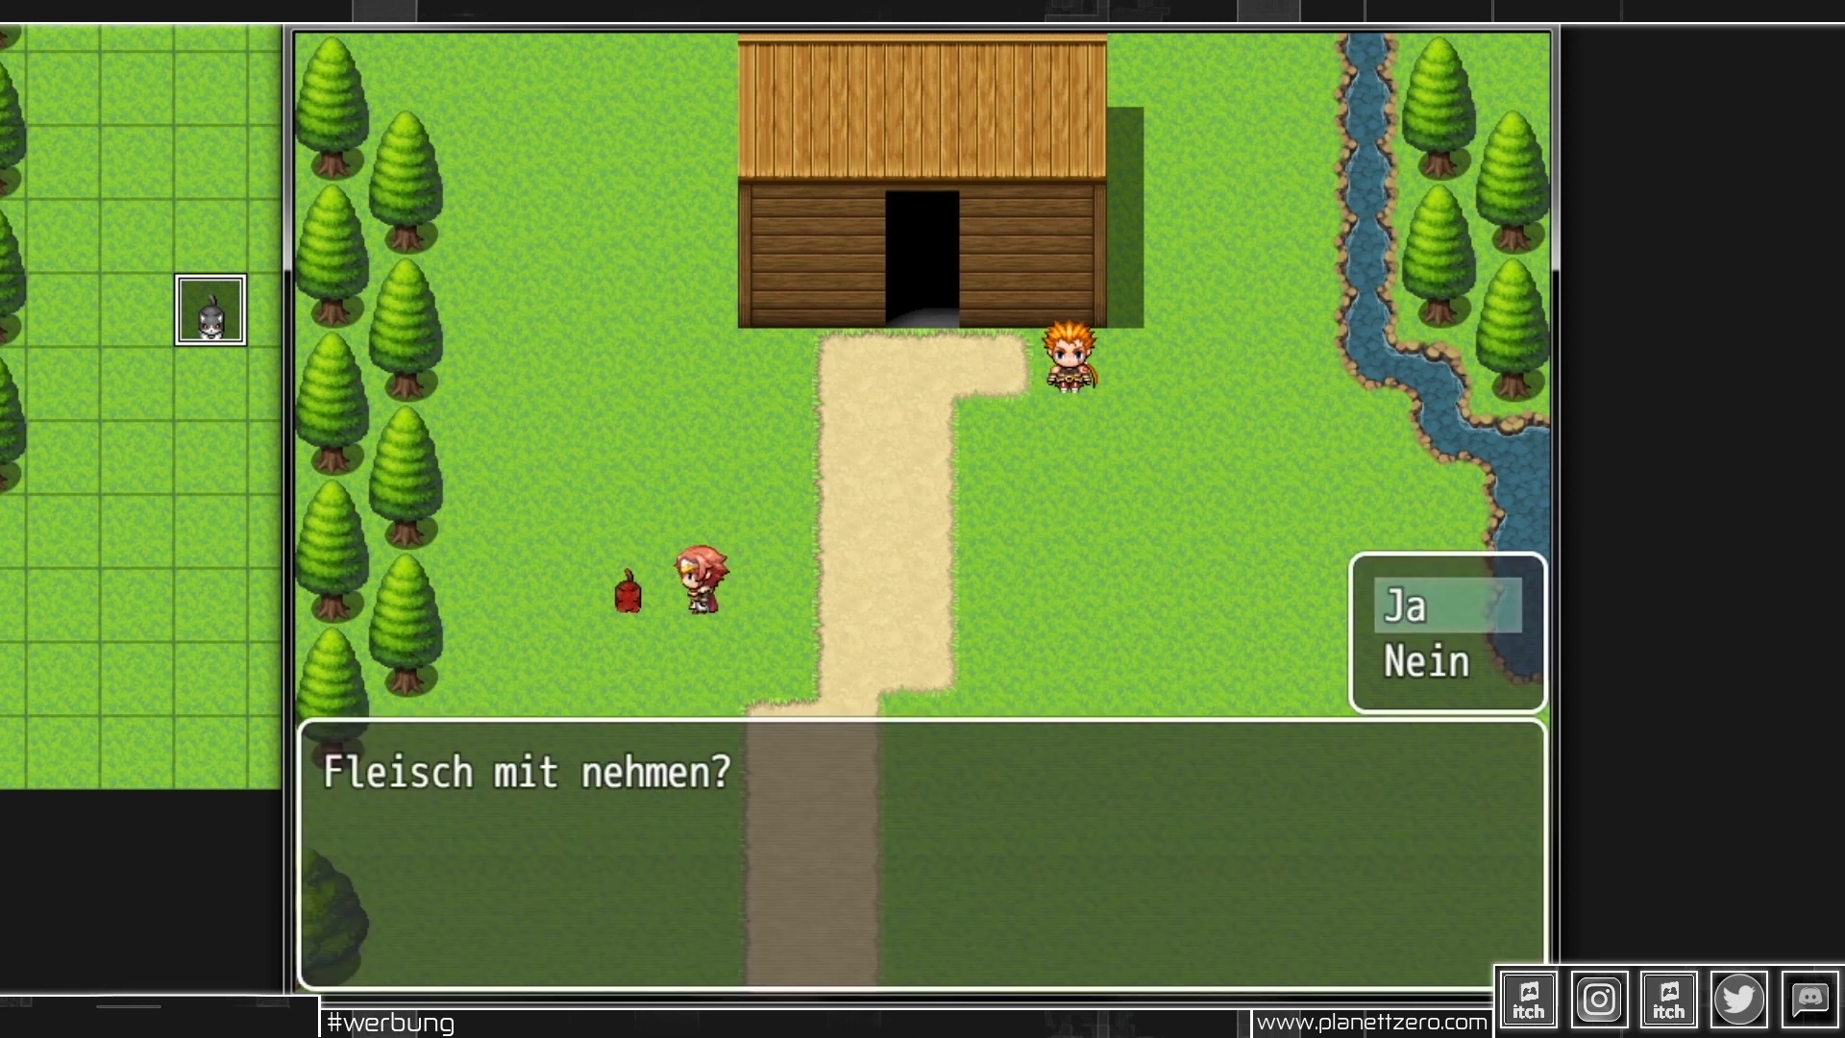
key(Return)
key(Return)
key(Left)
- Talk to the teacher again, then skin a second cat and take its meat
key(Up)
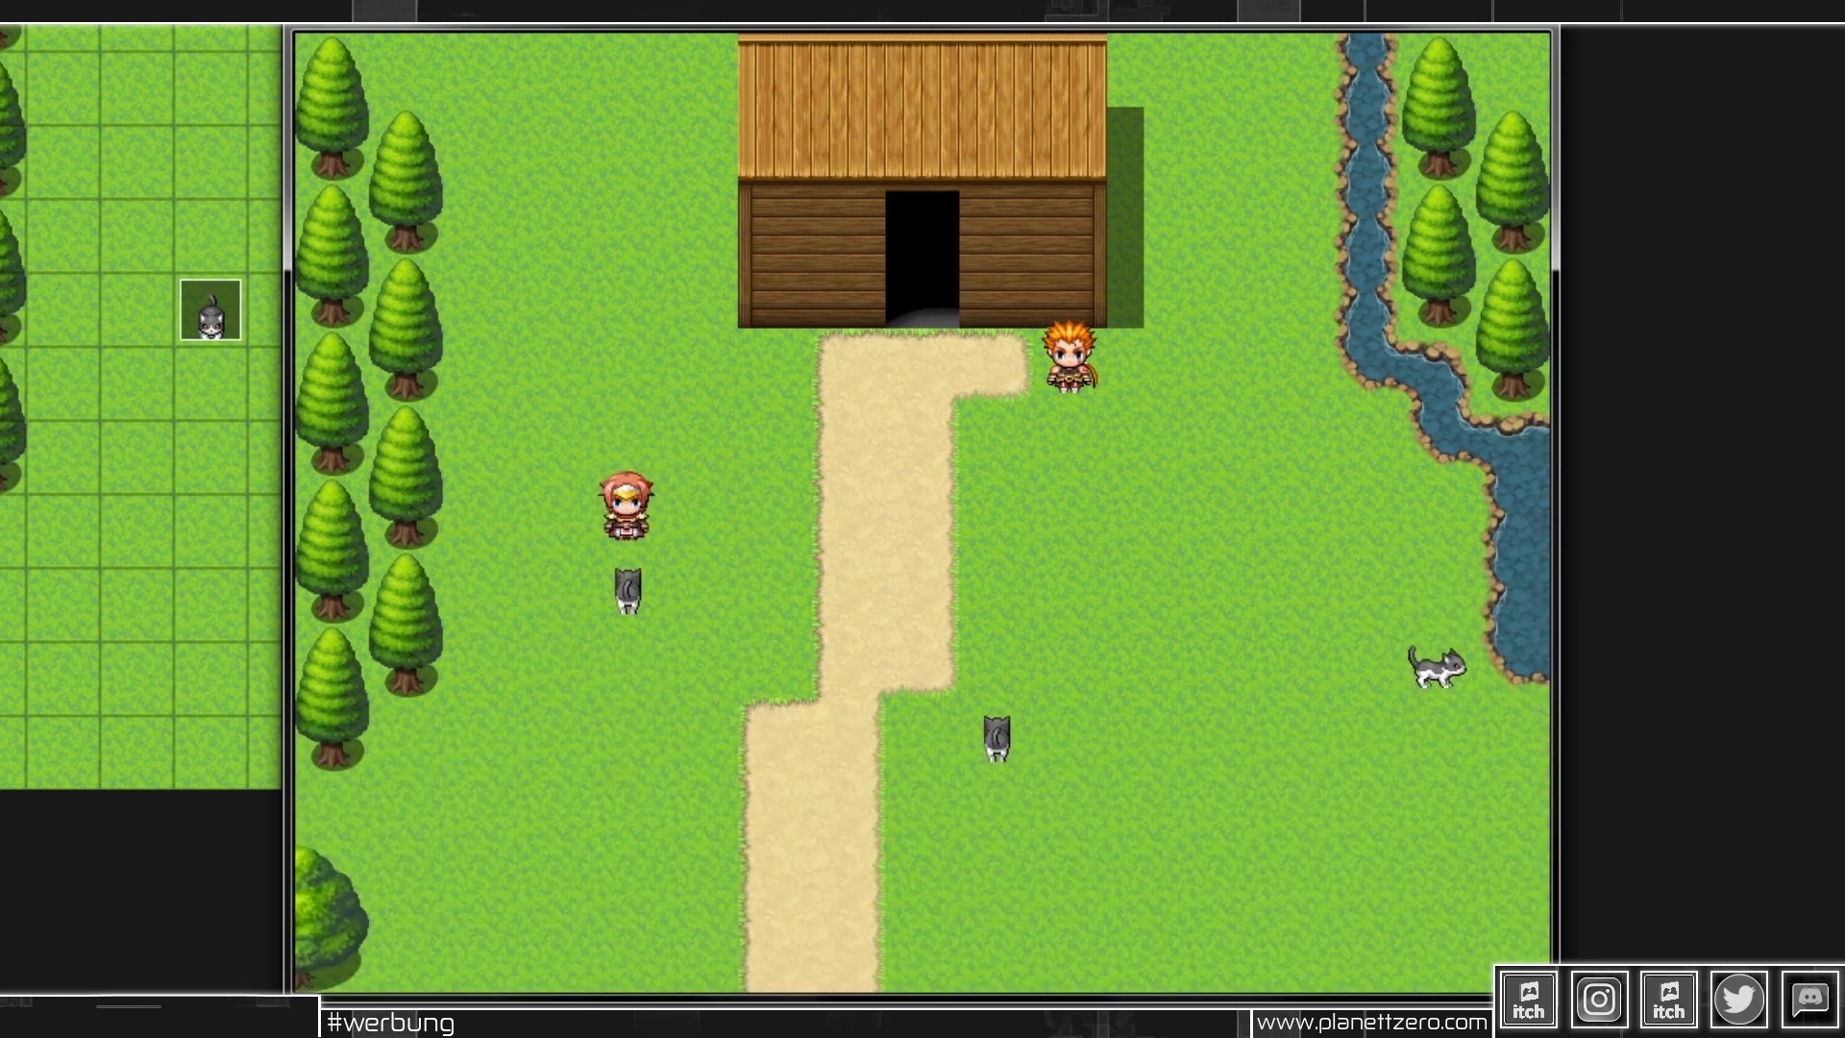
key(Right)
key(Down)
key(Right)
key(Right)
key(Right)
key(Up)
key(Up)
key(Up)
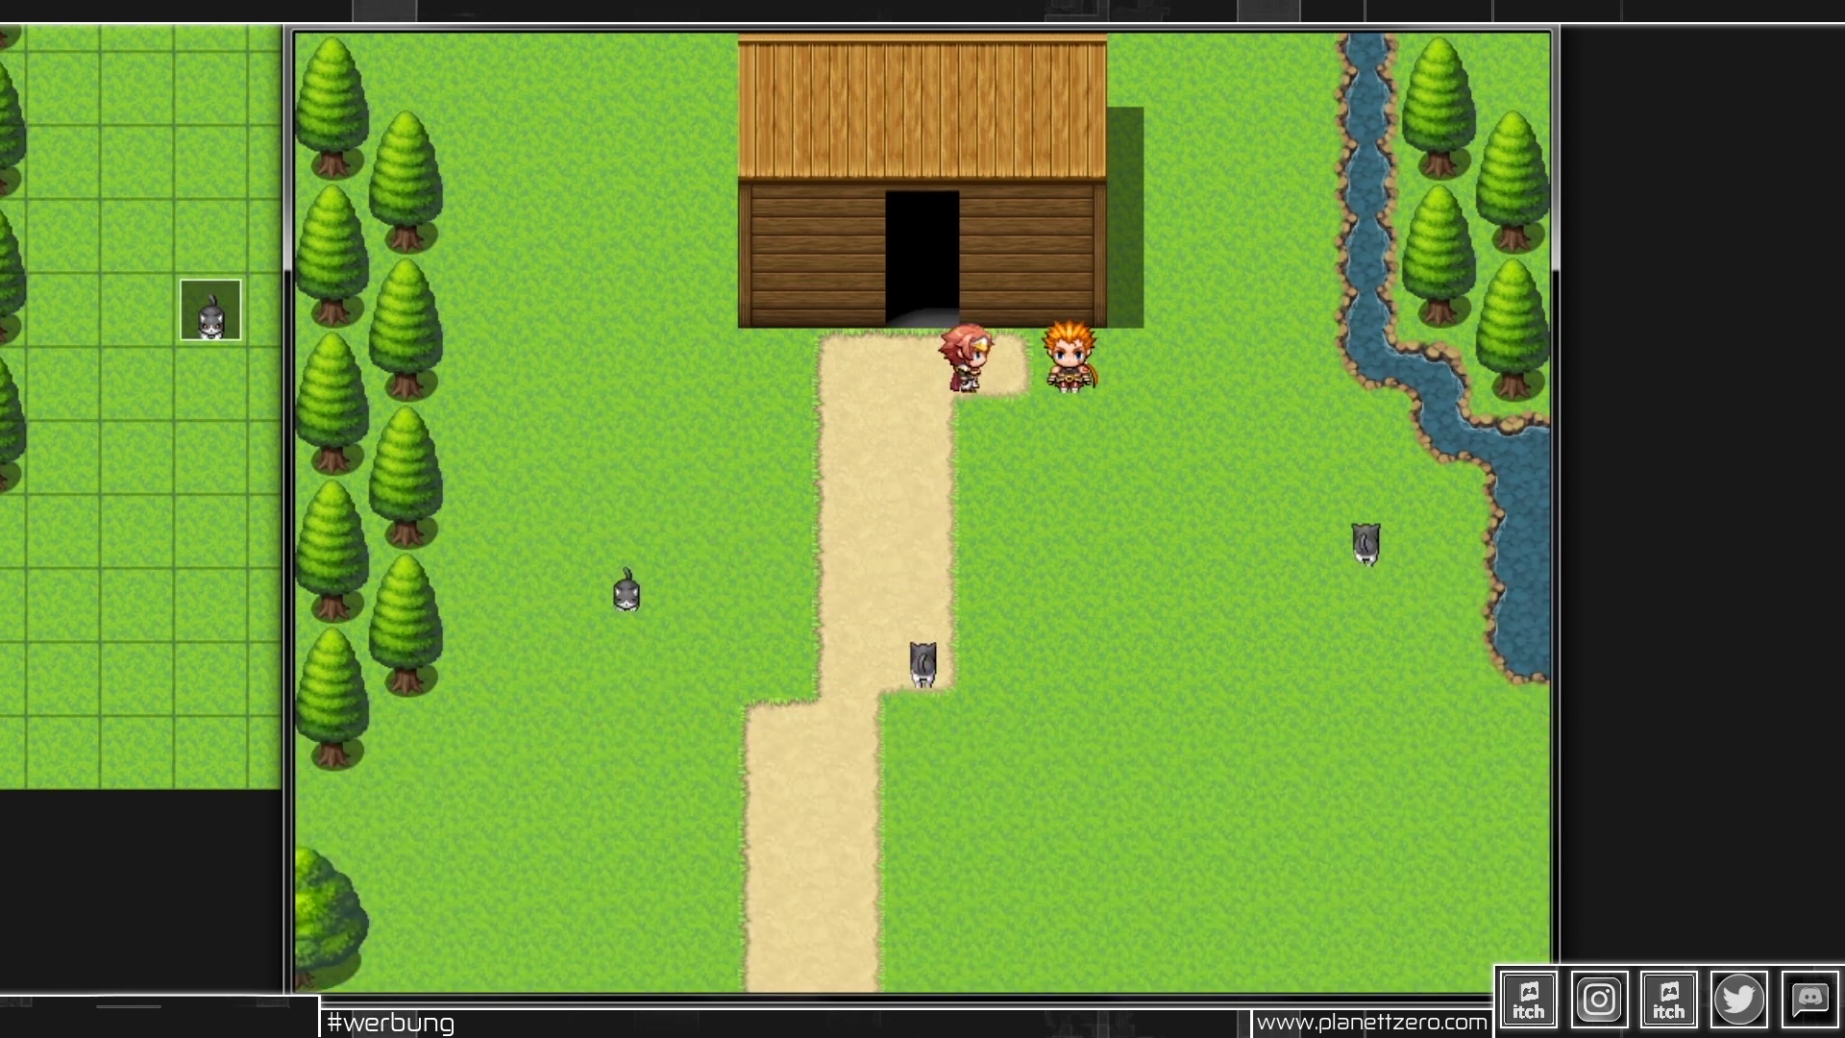
key(Right)
key(Return)
key(Return)
key(Left)
key(Left)
key(Down)
key(Down)
key(Left)
key(Left)
key(Down)
key(Return)
key(Return)
key(Return)
key(Down)
key(Right)
key(Right)
key(Return)
- Hunt the cat by the river, then check the inventory shows 3 Fell and 3 Fleisch
key(Return)
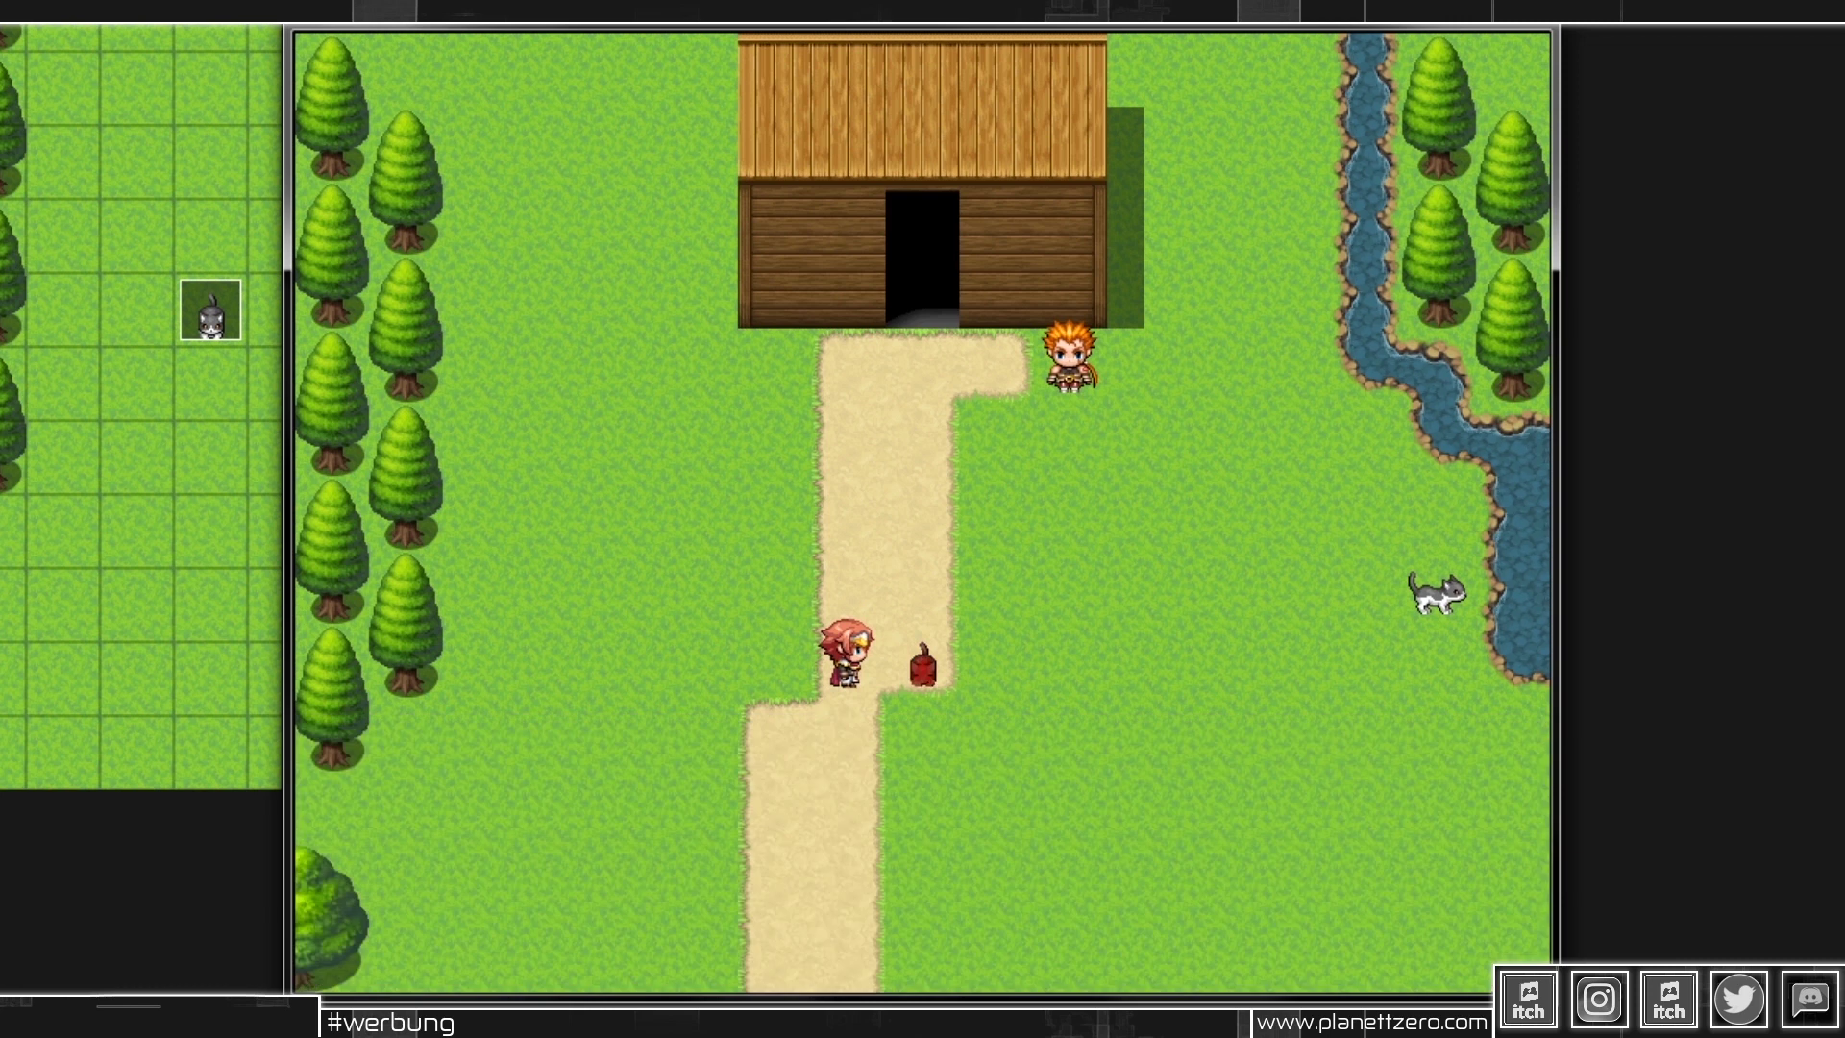
key(Return)
key(Return)
key(Right)
key(Right)
key(Up)
key(Up)
key(Right)
key(Right)
key(Right)
key(Right)
key(Right)
key(Down)
key(Down)
key(Left)
key(Return)
key(Return)
key(Return)
key(Return)
key(Escape)
key(Return)
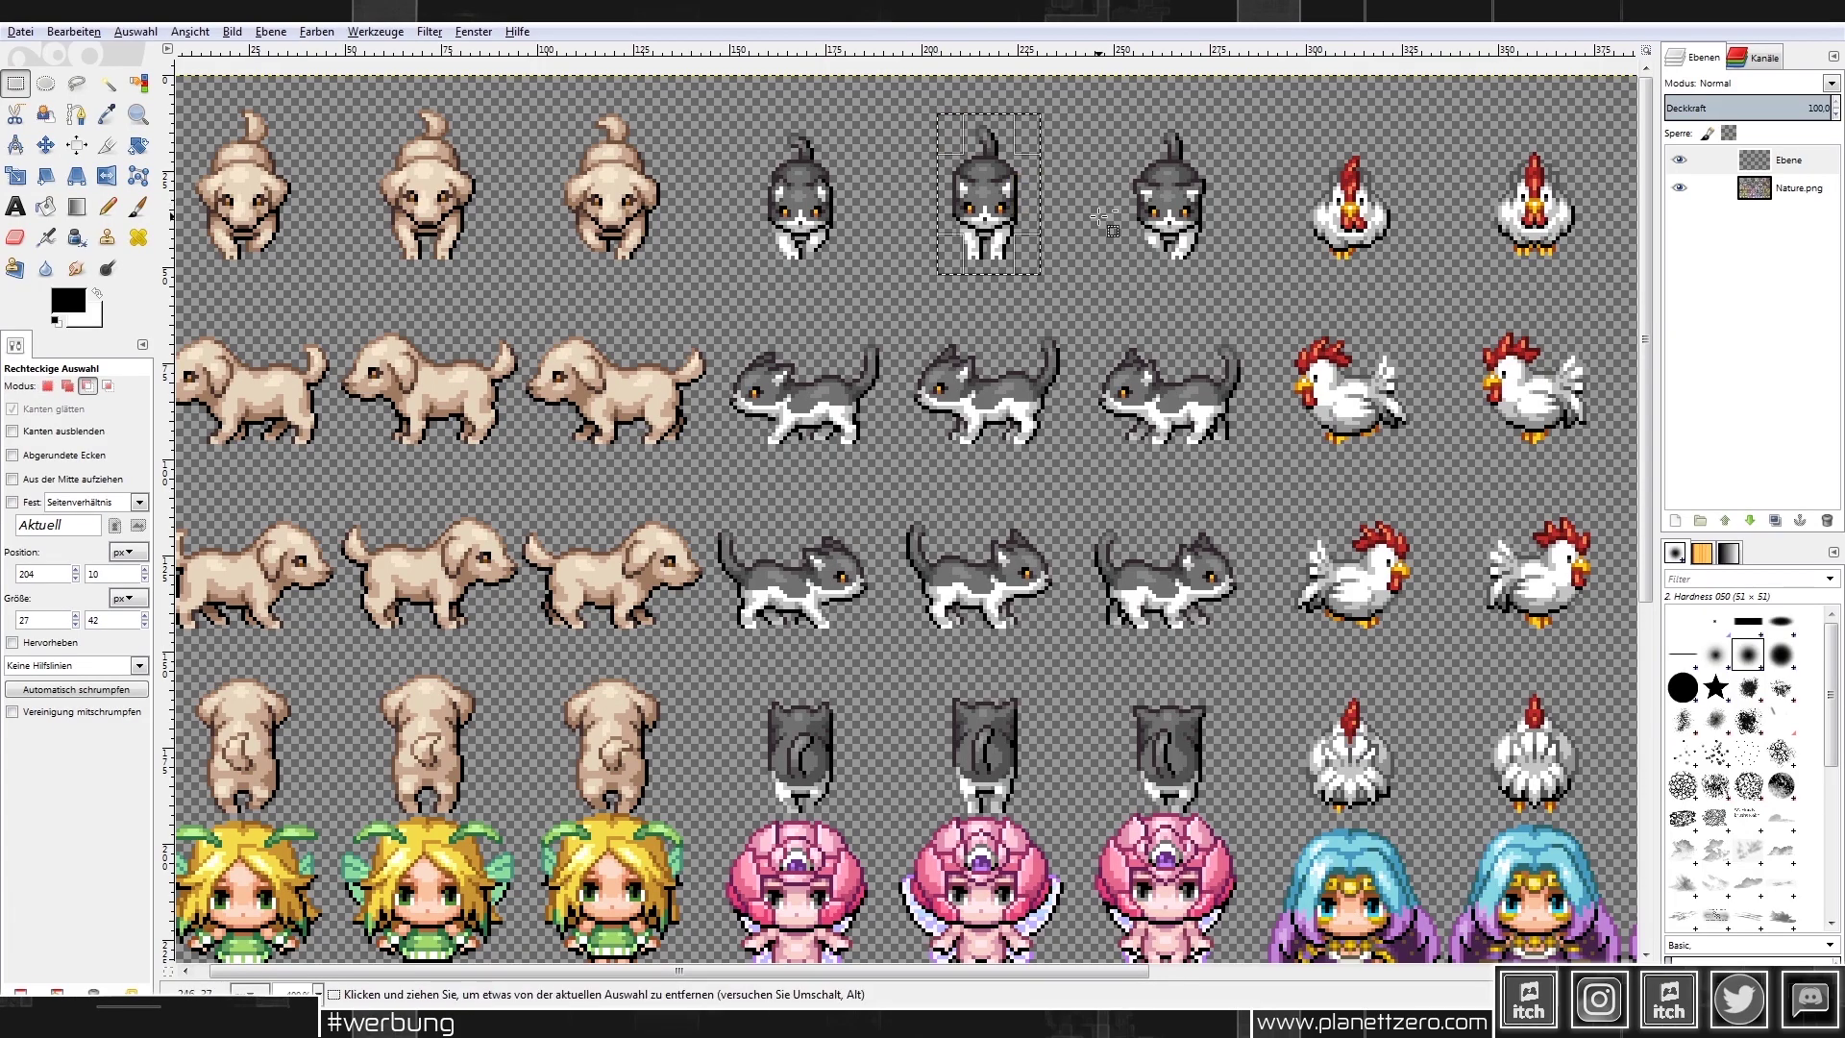
- Paste a copy of the cat sprite over the second dog, then undo it
key(ctrl+c)
key(ctrl+v)
drag(946, 234, 397, 234)
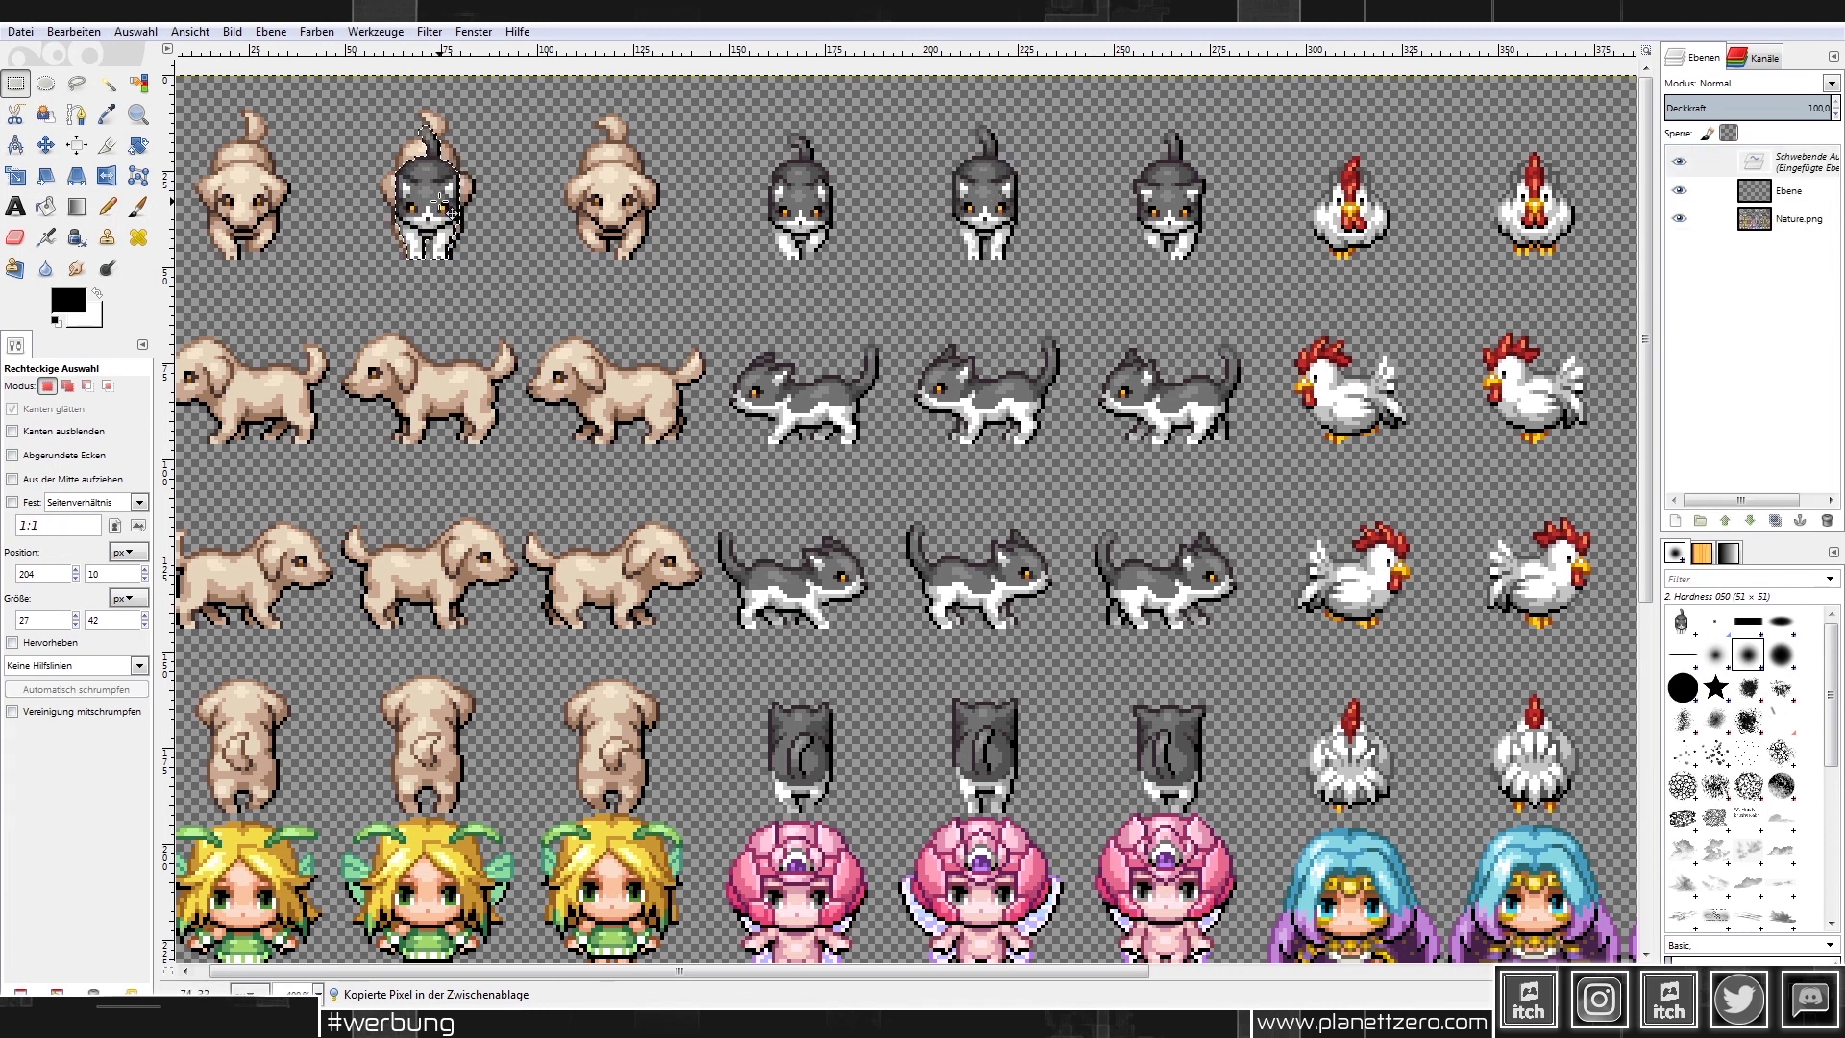
ctrl+scroll(397, 233, up, 2)
key(ctrl+z)
middle_drag(397, 234, 647, 359)
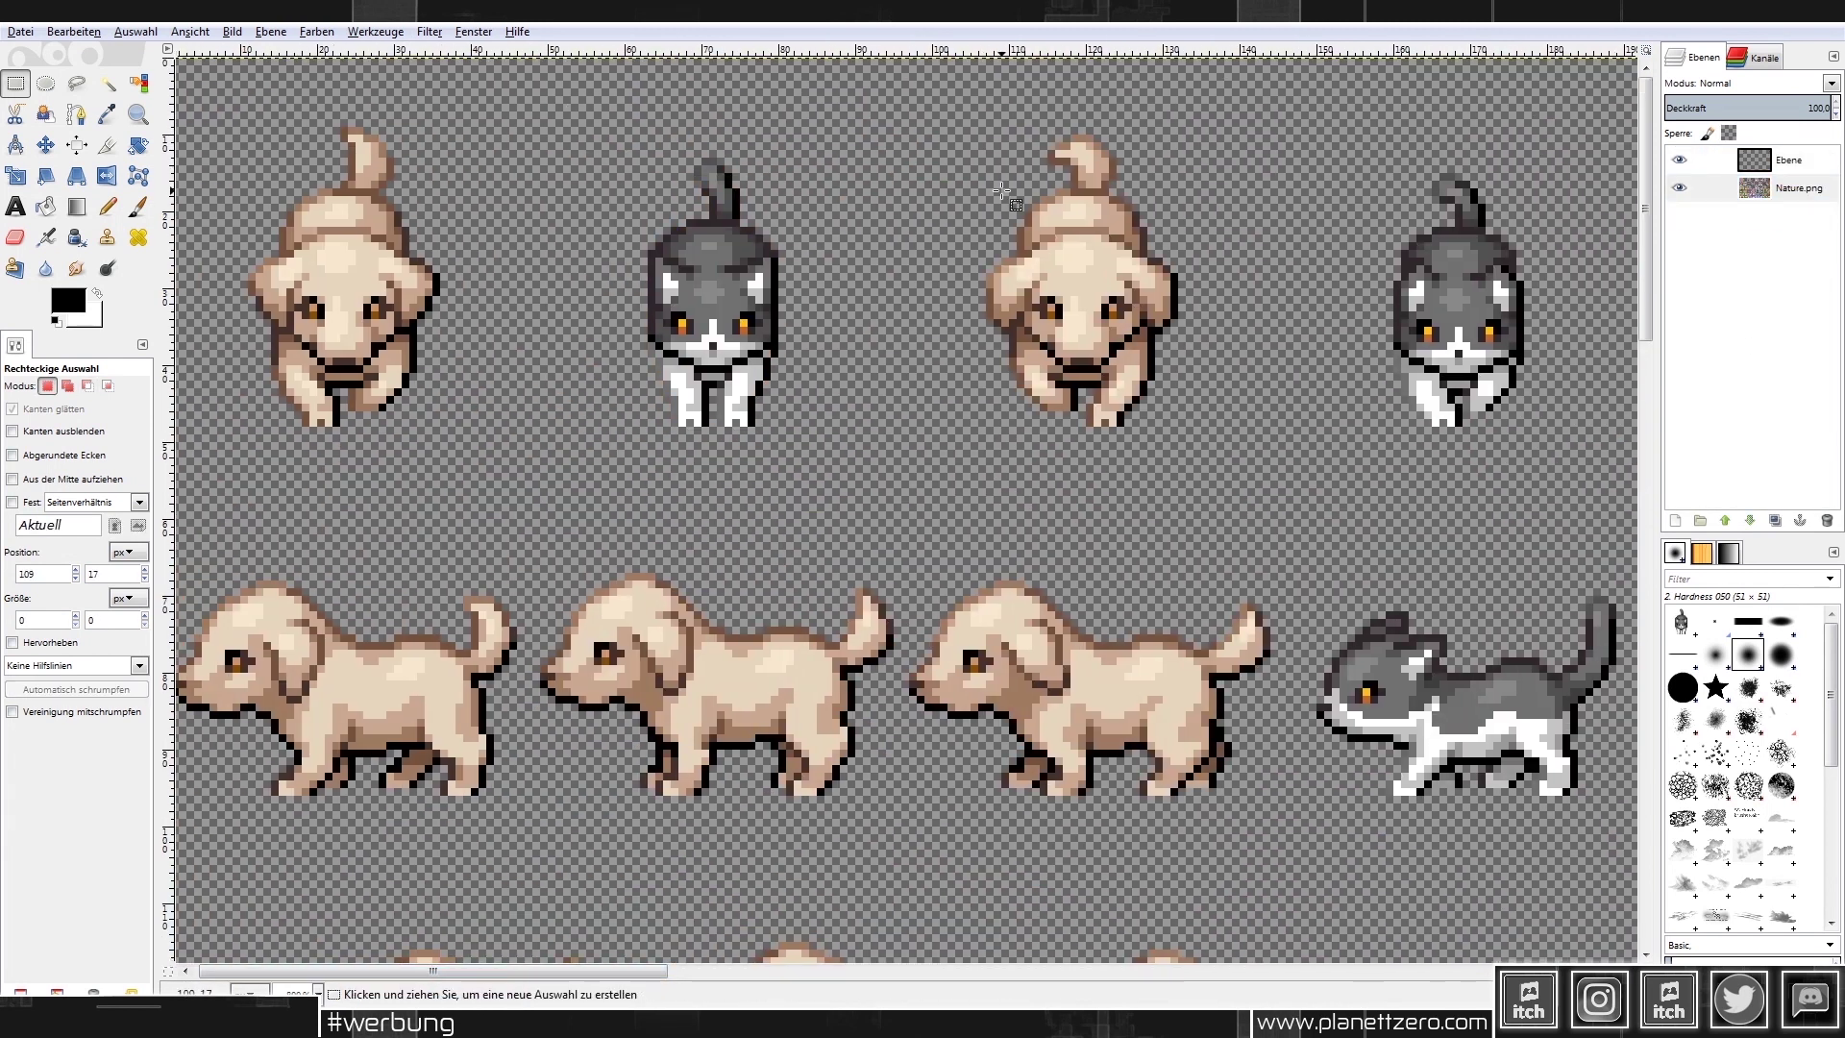
- Cut the front-facing cat's leg pixels and nudge them slightly up and right
drag(726, 382, 779, 426)
key(ctrl+c)
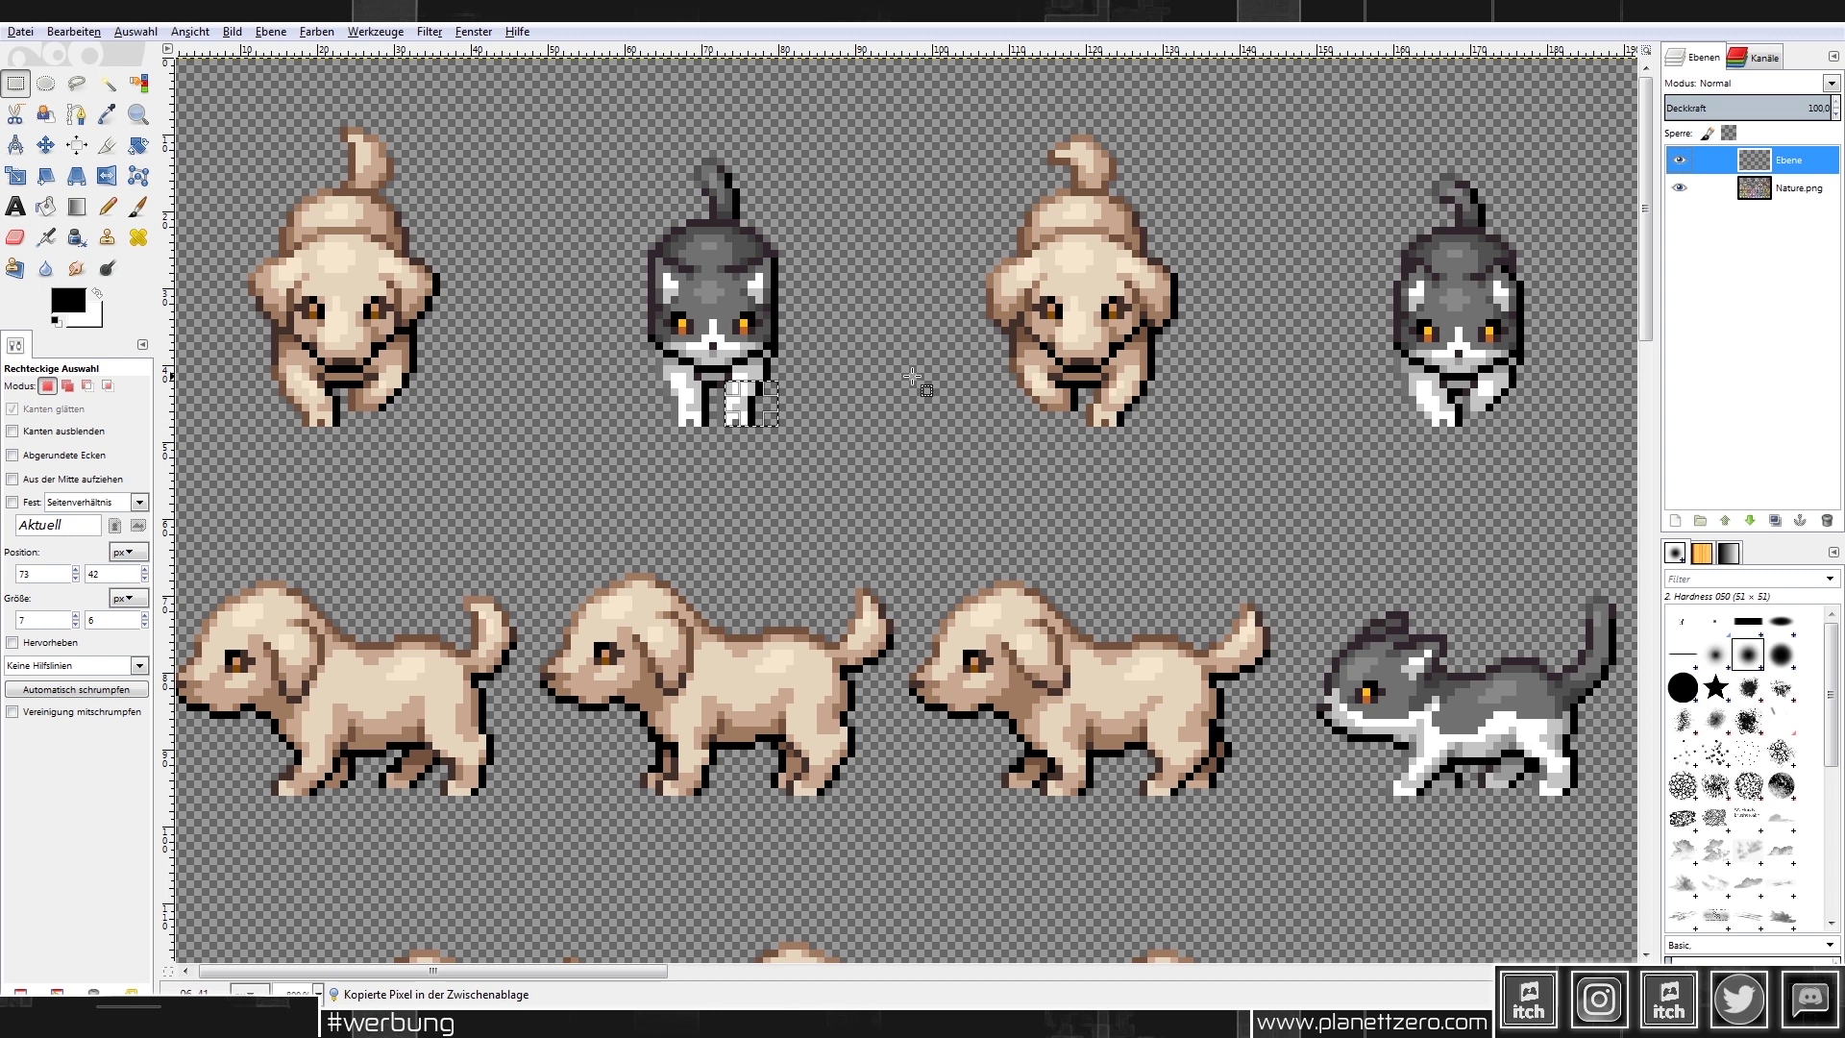
key(ctrl+x)
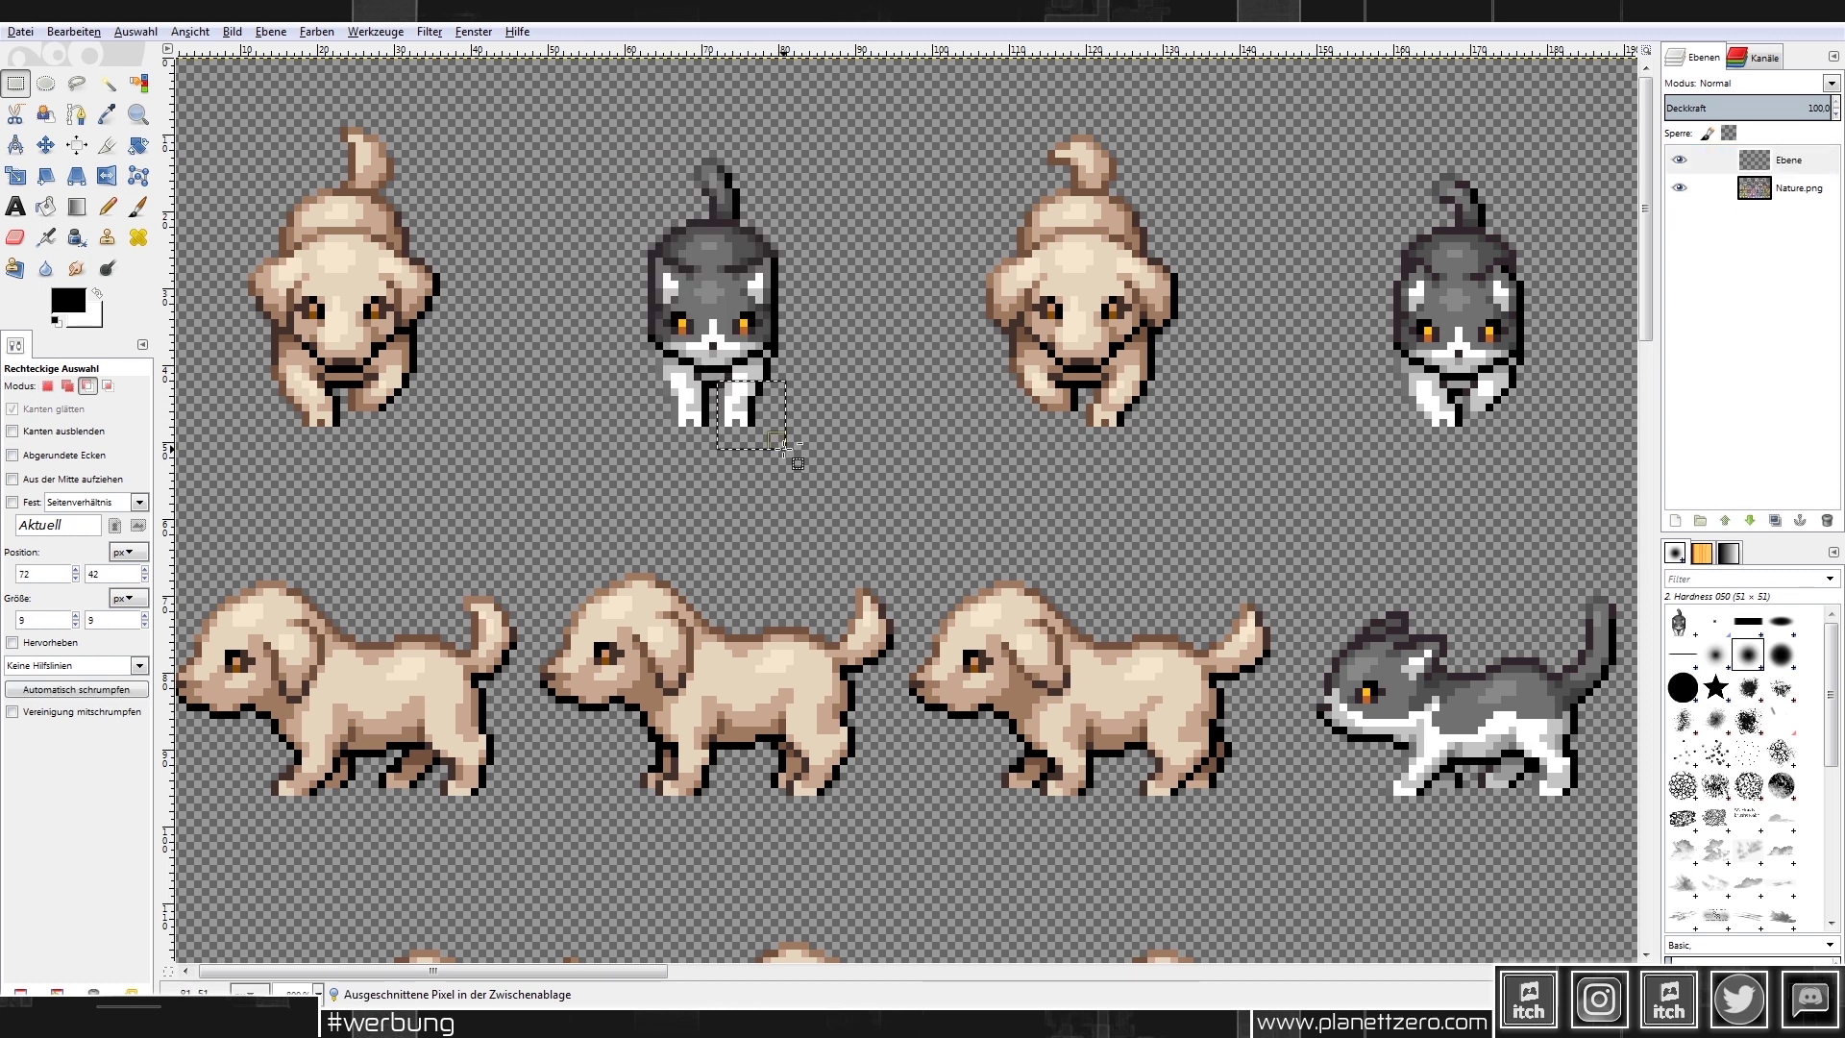
key(ctrl+v)
drag(768, 424, 777, 409)
click(844, 400)
- Cut the whole cat sprite and move it slightly lower
ctrl+scroll(790, 68, up, 1)
drag(554, 163, 828, 490)
key(ctrl+x)
key(ctrl+v)
drag(684, 384, 684, 428)
click(881, 397)
- Place a copy of the cat over the right dog and tint it red like meat
drag(562, 214, 818, 577)
key(ctrl+c)
key(ctrl+v)
drag(703, 477, 1222, 489)
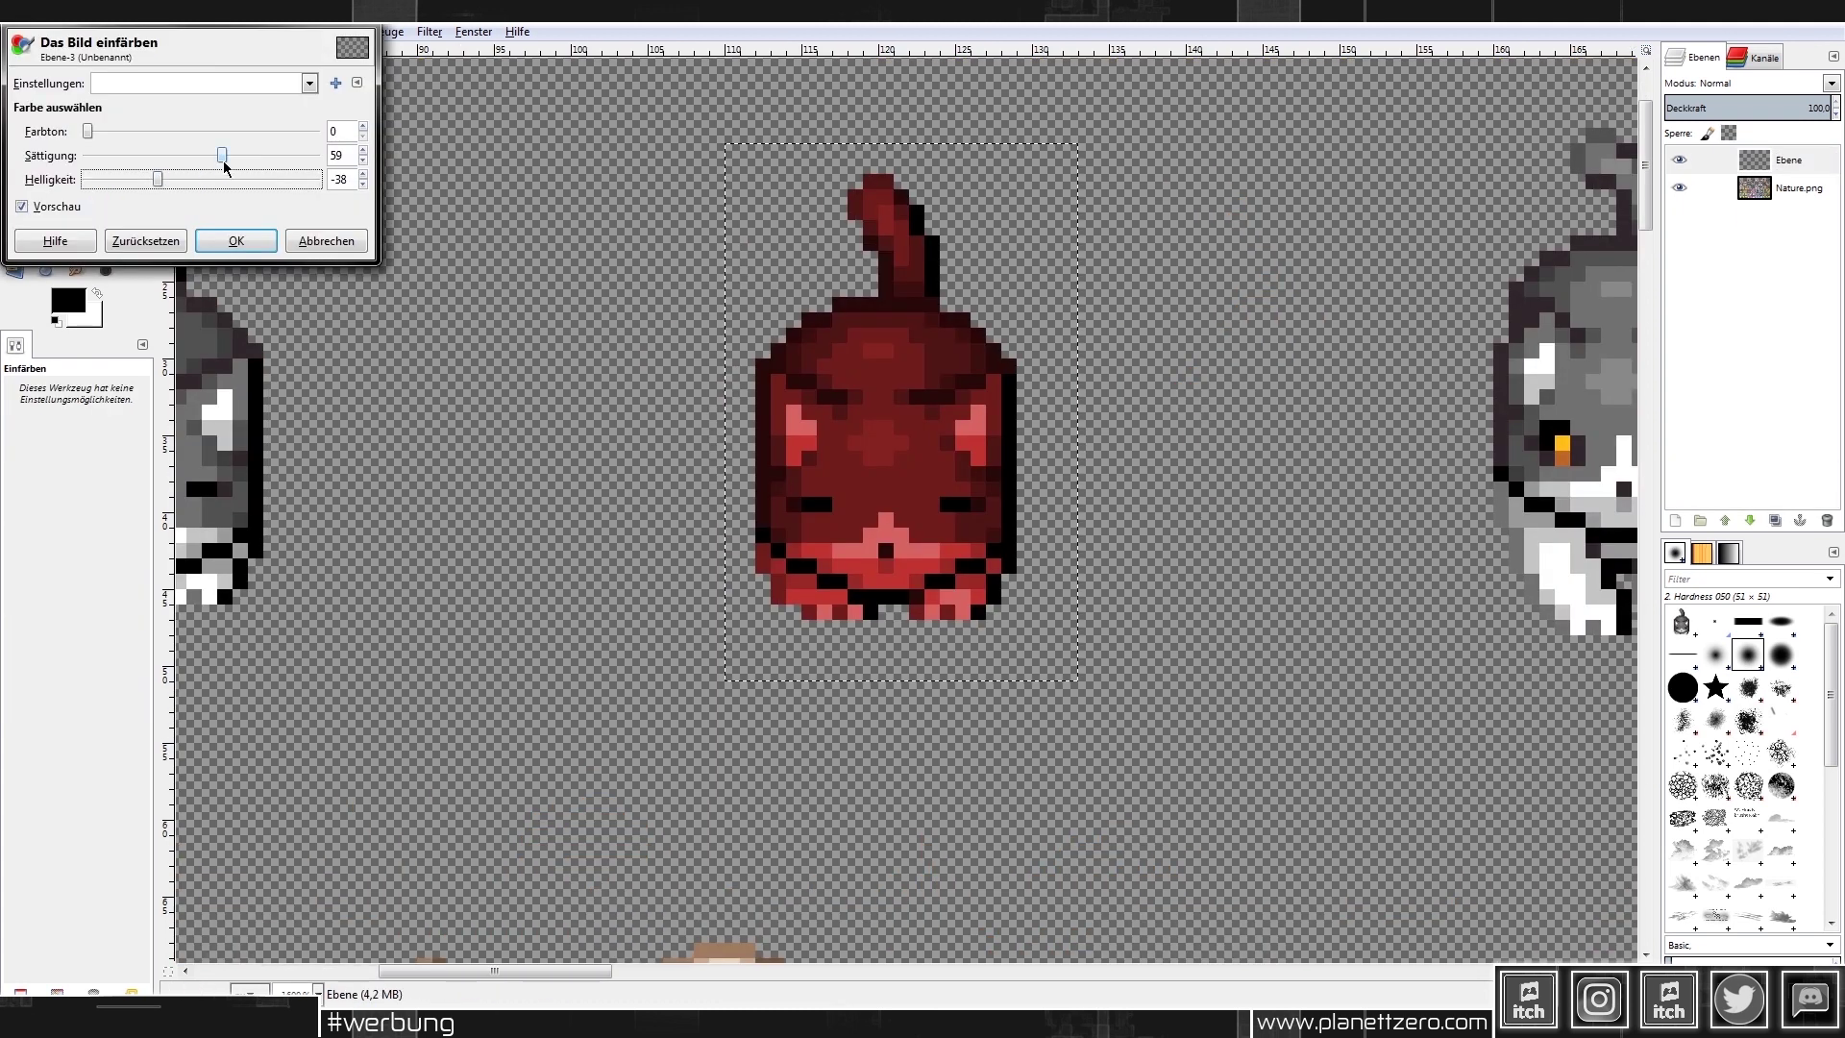
mouse_move(217, 154)
mouse_down()
mouse_move(153, 155)
mouse_move(190, 178)
mouse_move(202, 155)
mouse_up()
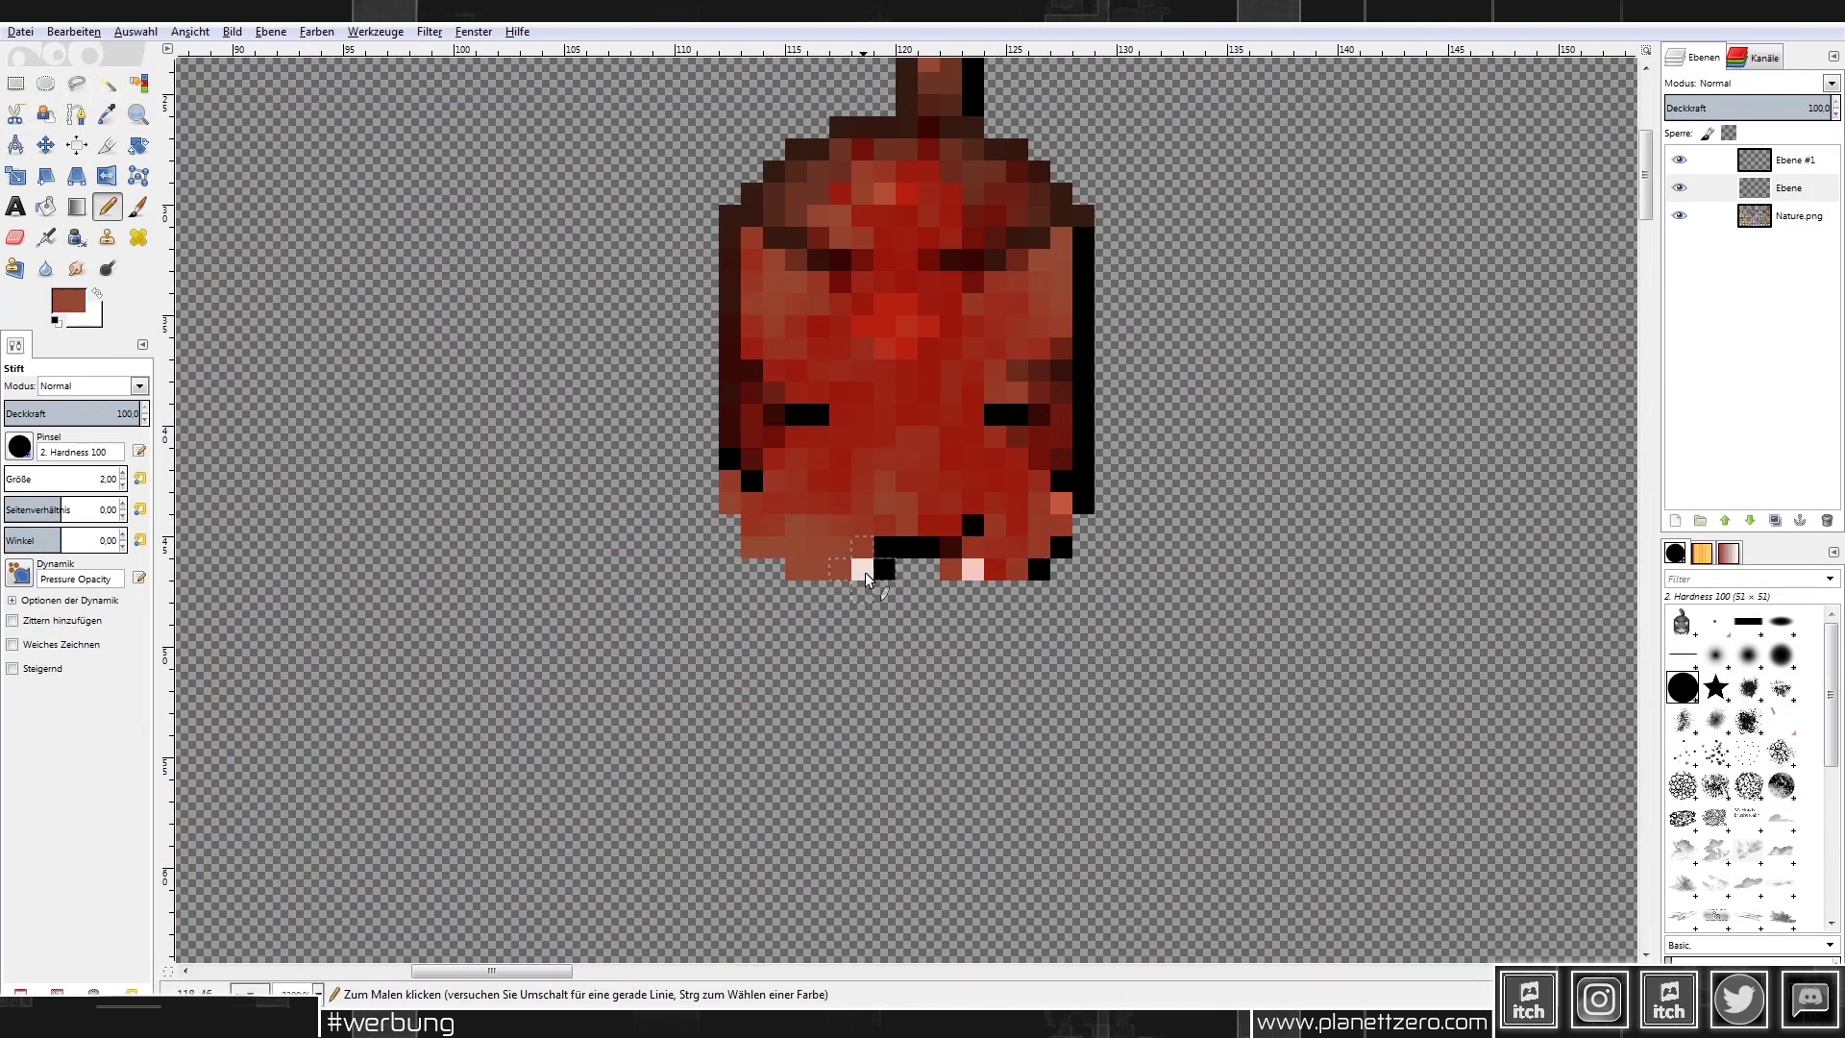
key(r)
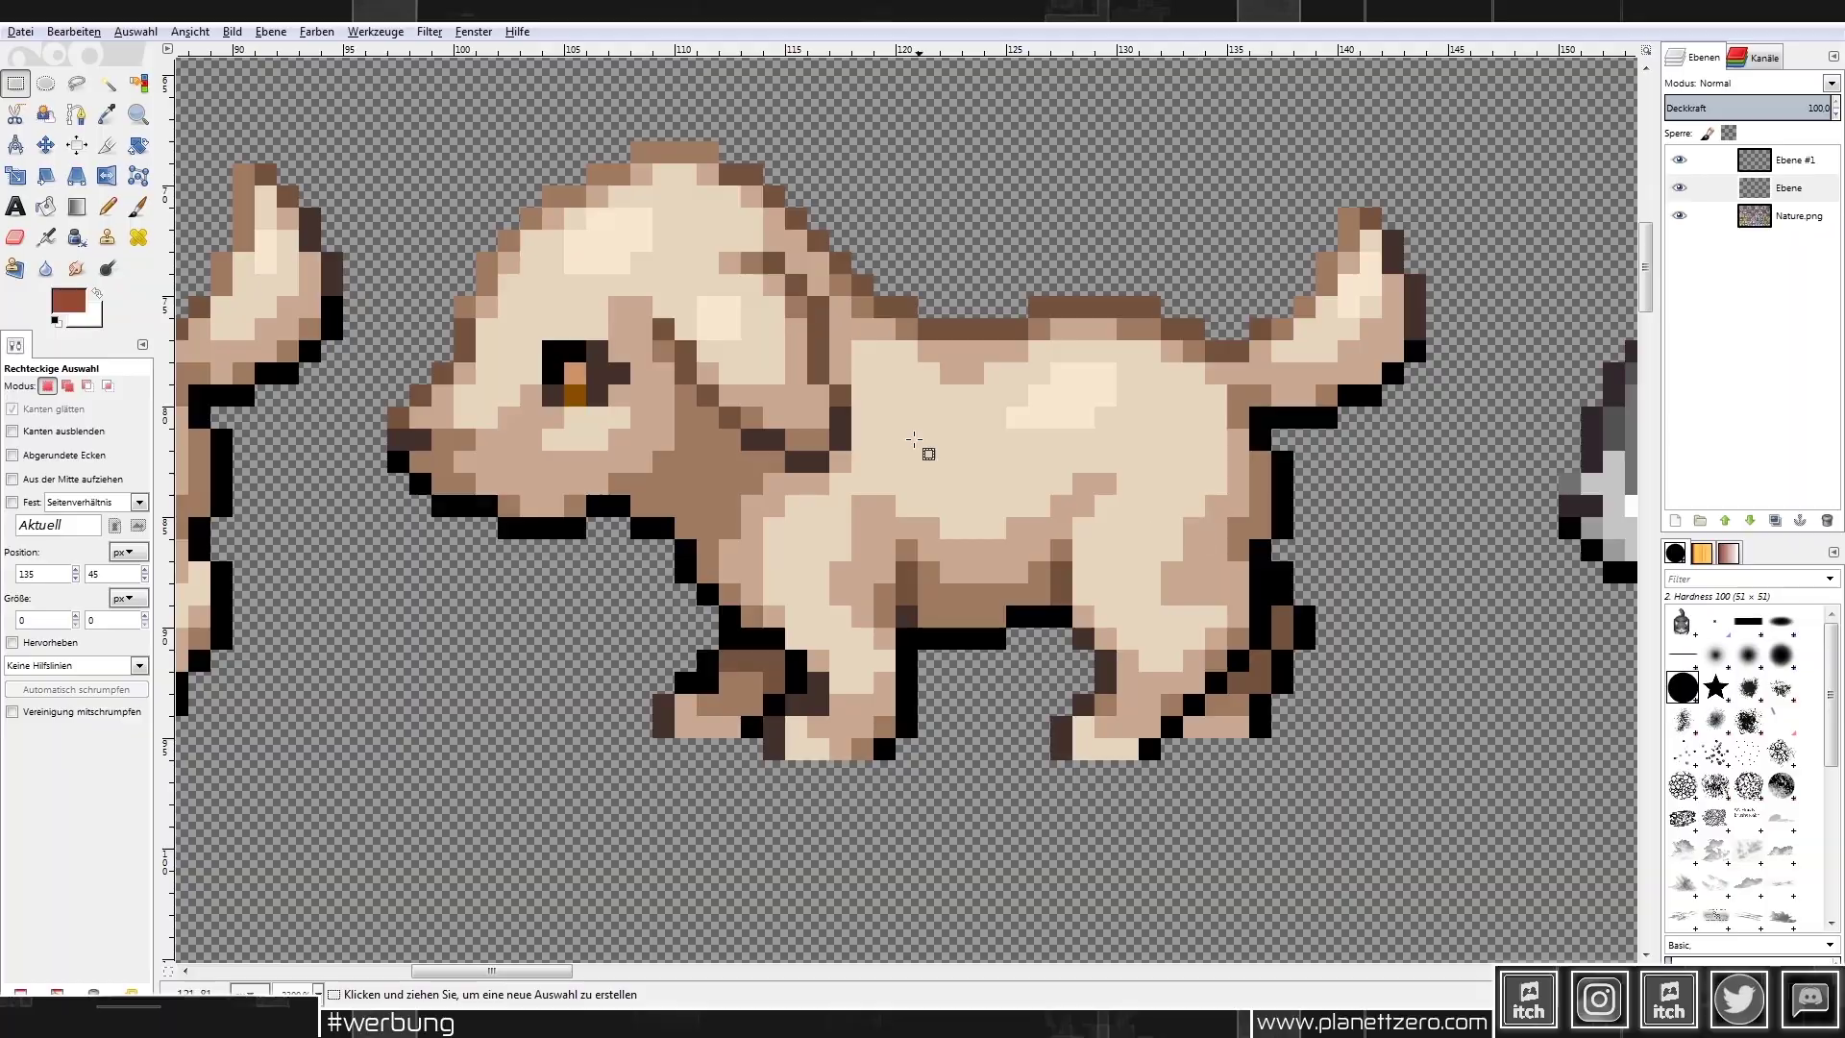